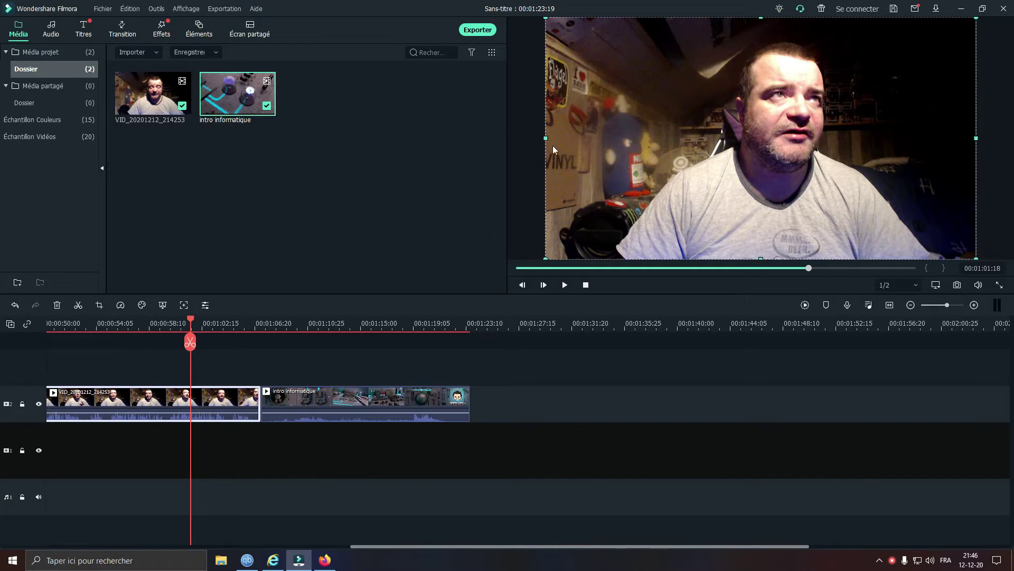
# - Play the intro informatique clip on the timeline from its beginning
pyautogui.moveTo(544, 140); pyautogui.dragTo(546, 168)
pyautogui.click(267, 324)
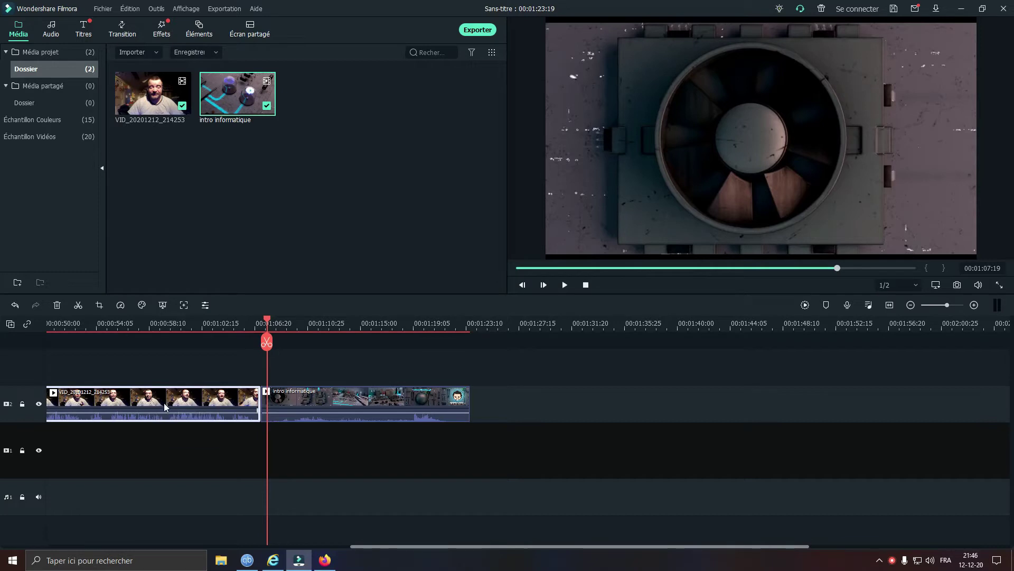
pyautogui.moveTo(168, 409)
pyautogui.click(307, 402)
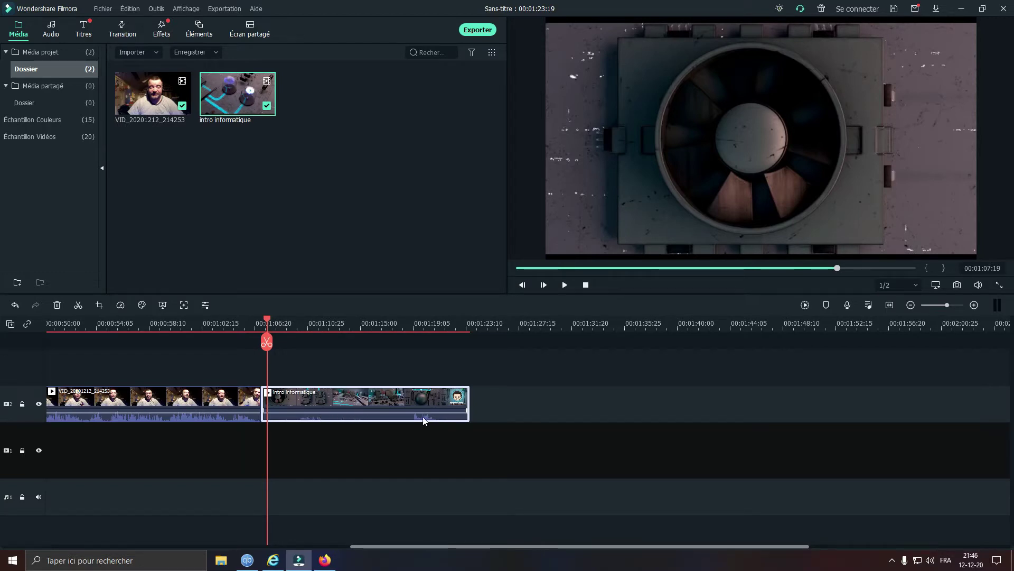
pyautogui.moveTo(269, 325); pyautogui.dragTo(264, 323)
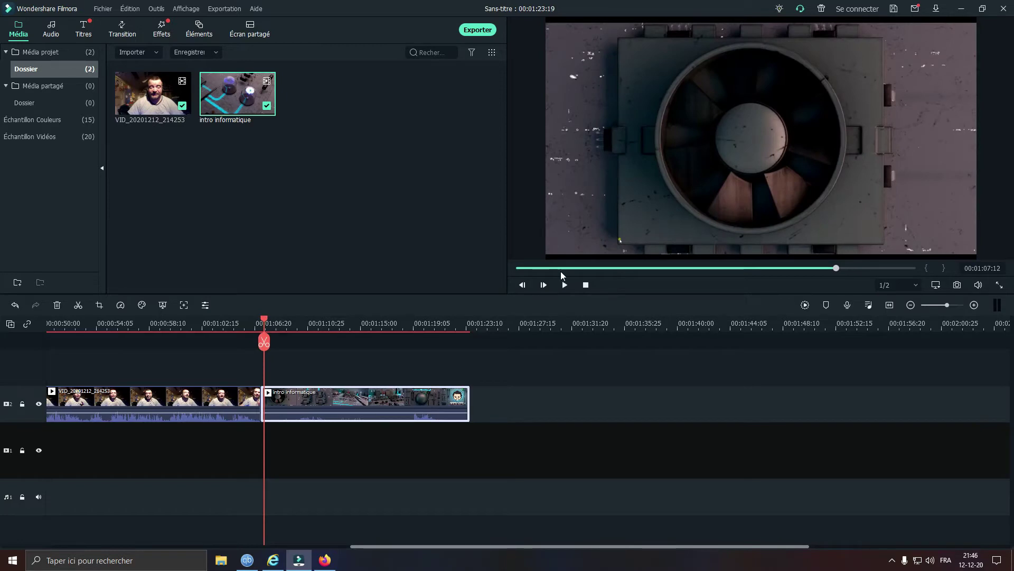
pyautogui.click(564, 285)
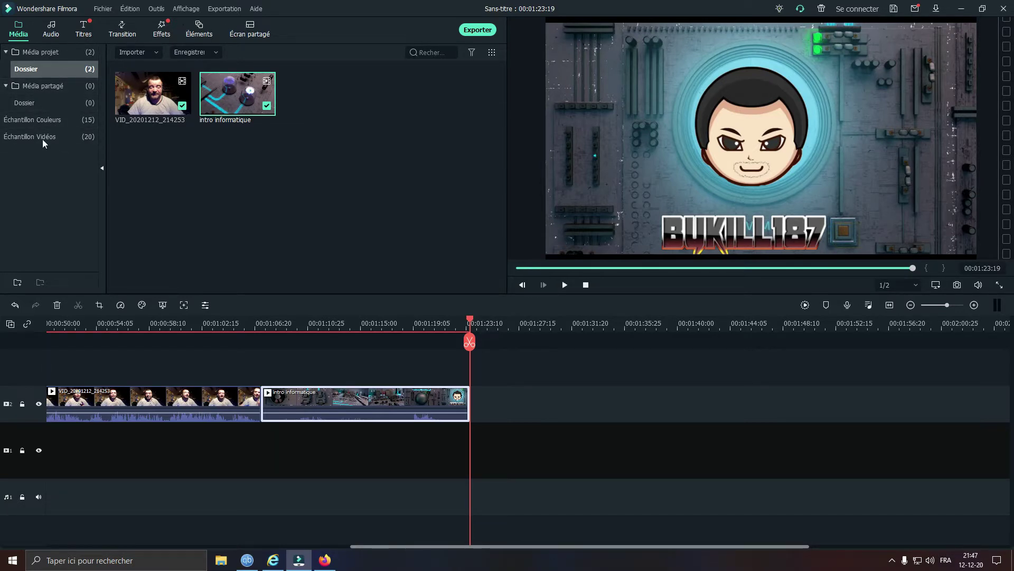
# - Try the Damier colour sample on the video track after the intro clip, and delete it after previewing
pyautogui.click(30, 122)
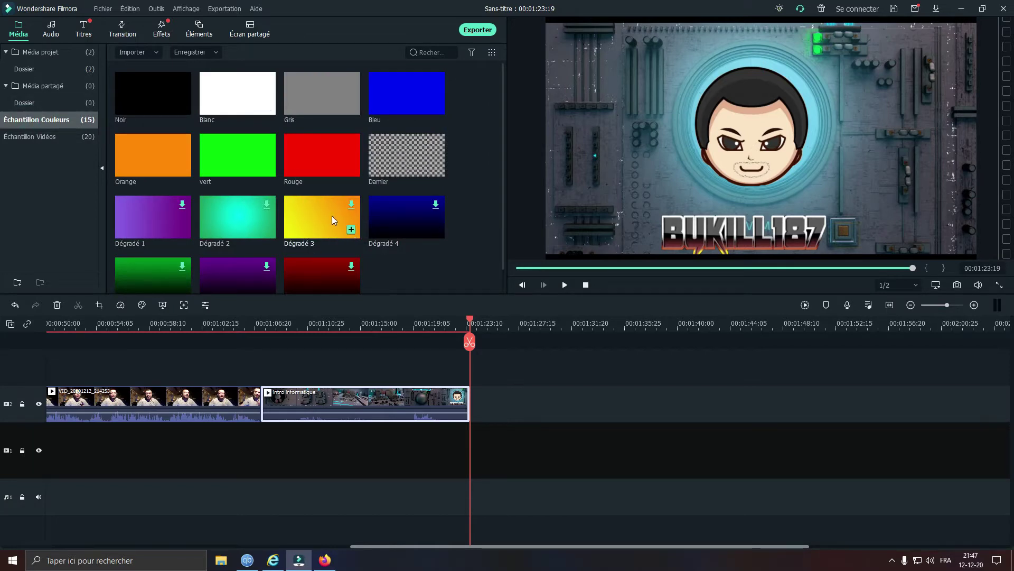
pyautogui.scroll(-1, 332, 215)
pyautogui.scroll(1, 294, 222)
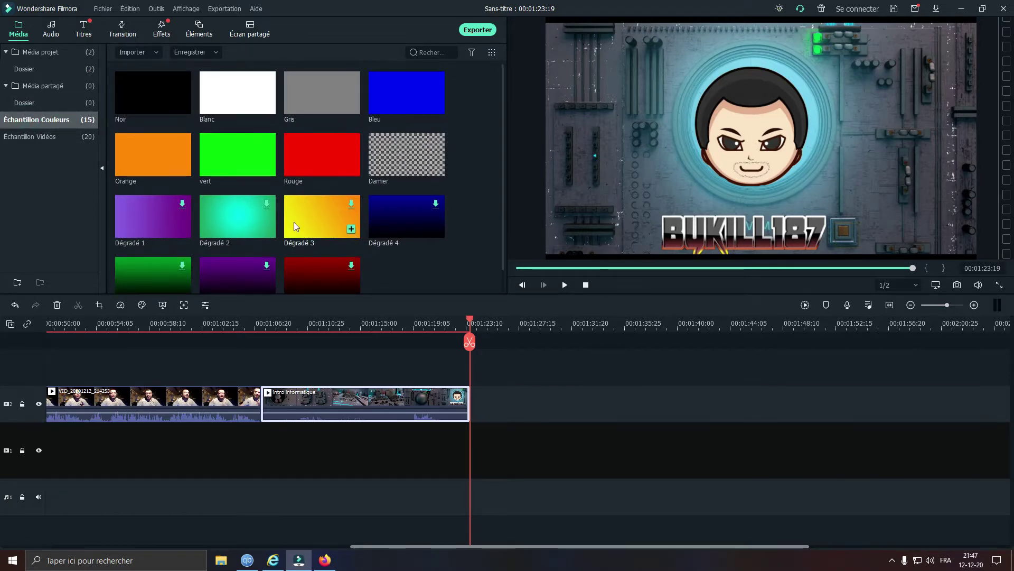
pyautogui.click(385, 162)
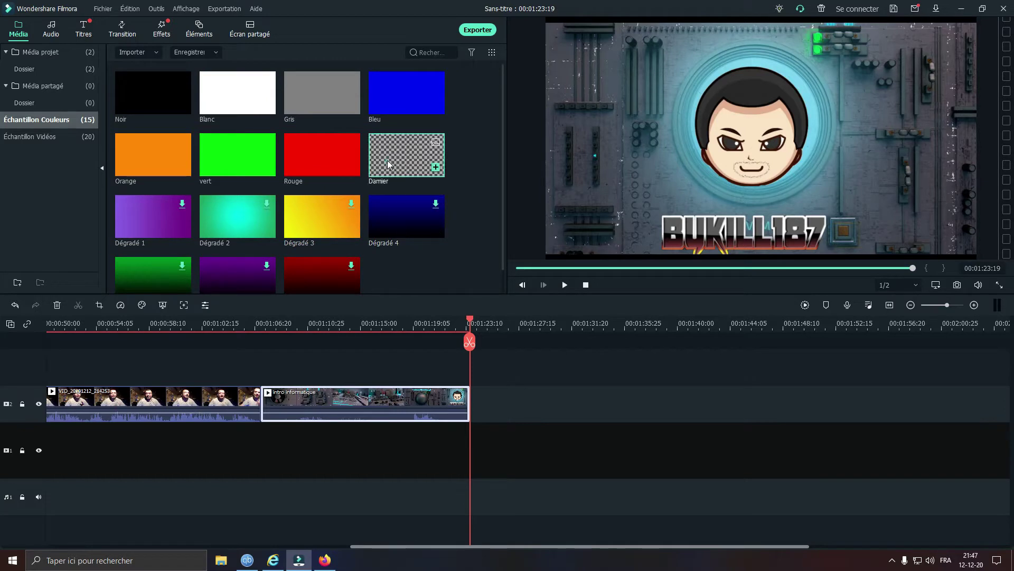
pyautogui.moveTo(386, 162); pyautogui.dragTo(561, 413)
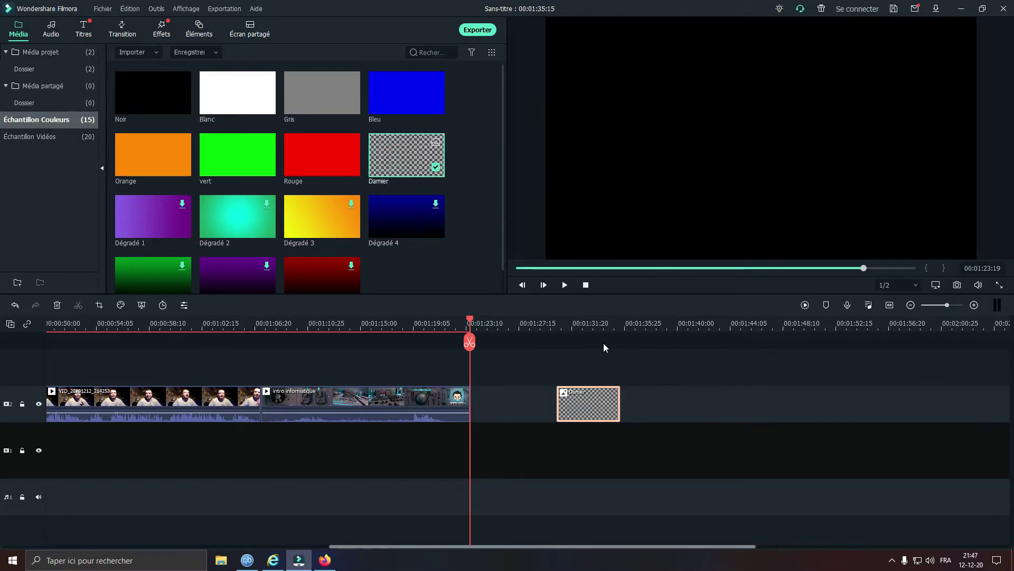
pyautogui.click(589, 317)
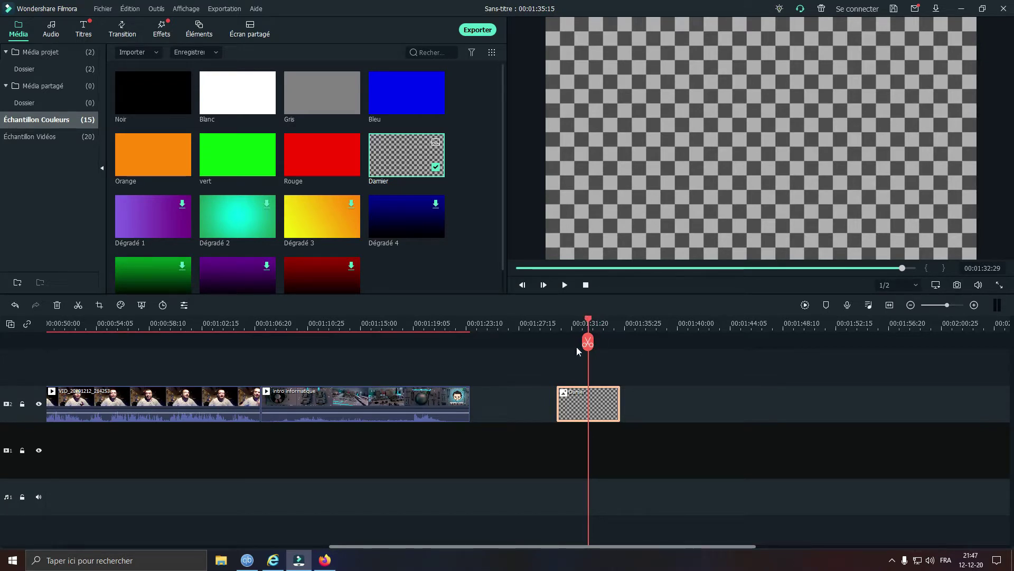
pyautogui.rightClick(610, 409)
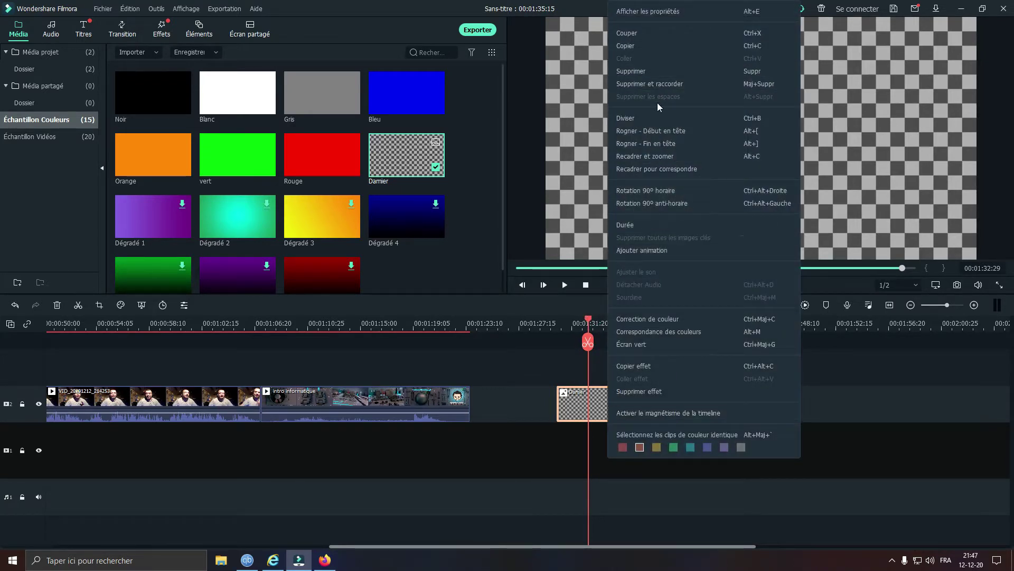
pyautogui.click(638, 74)
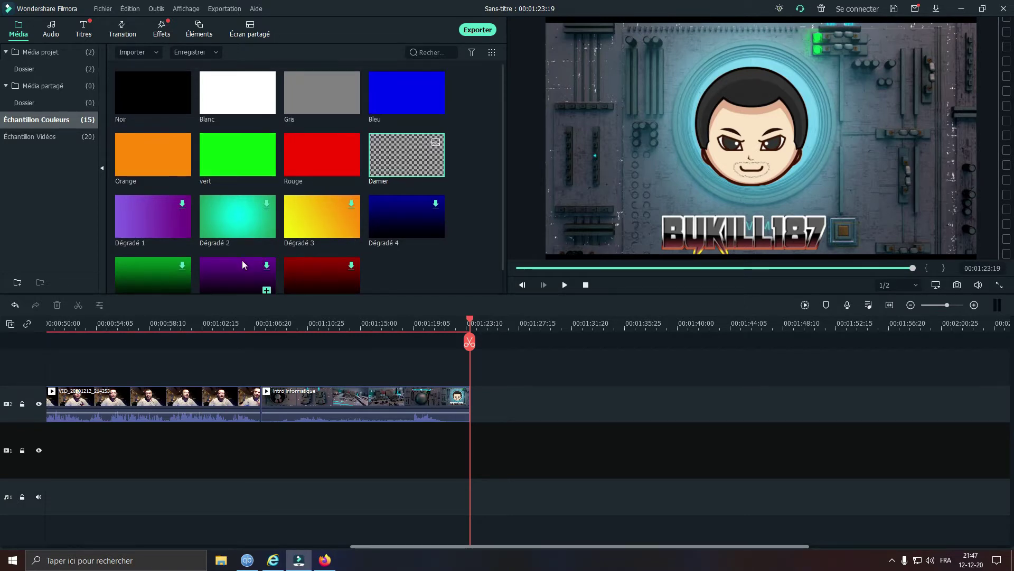
# - Try the Dégradé 1 colour sample just after the intro clip on the video track, and delete it after previewing
pyautogui.click(146, 220)
pyautogui.moveTo(143, 221); pyautogui.dragTo(578, 402)
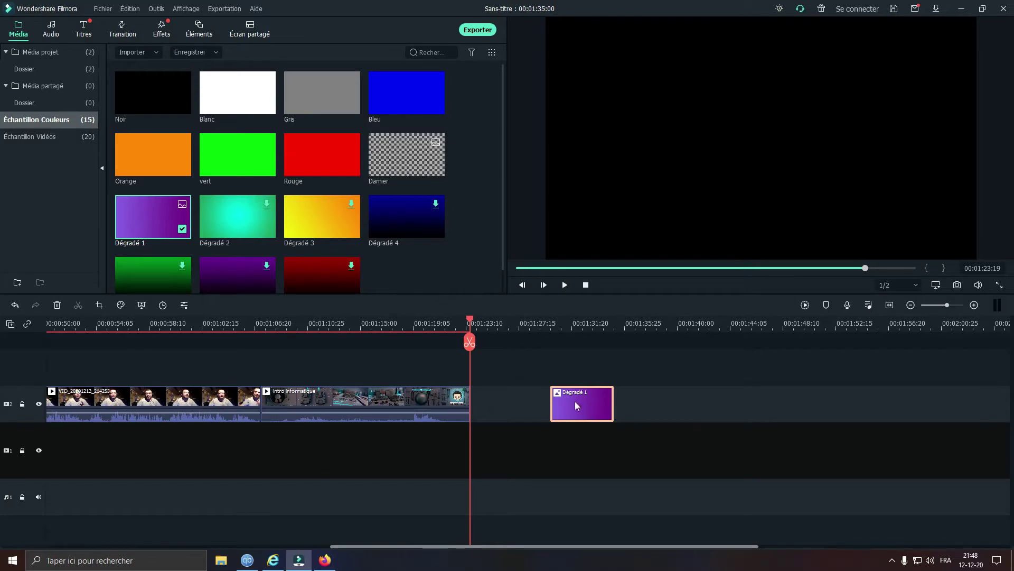
pyautogui.moveTo(569, 414); pyautogui.dragTo(497, 418)
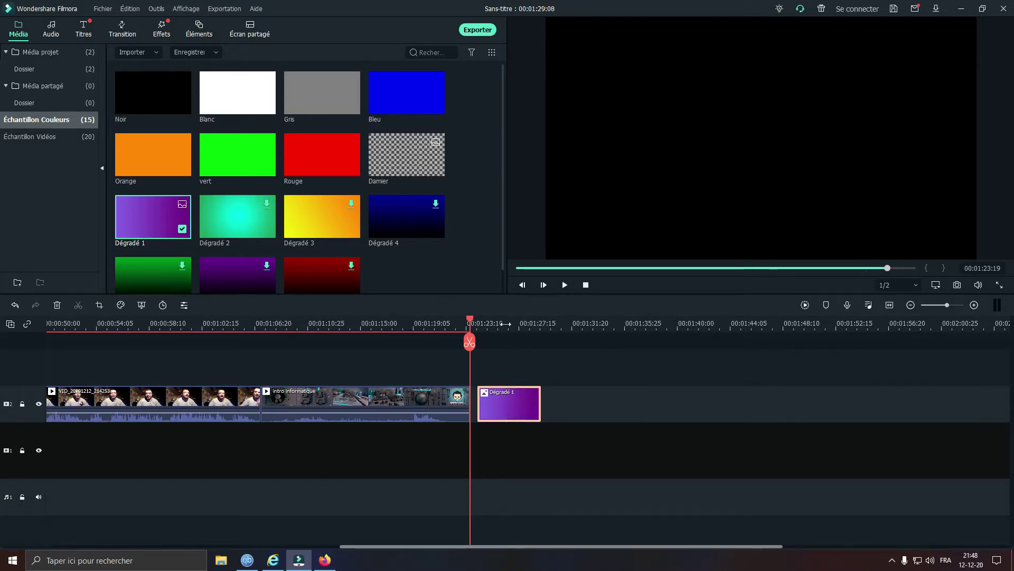
pyautogui.click(498, 341)
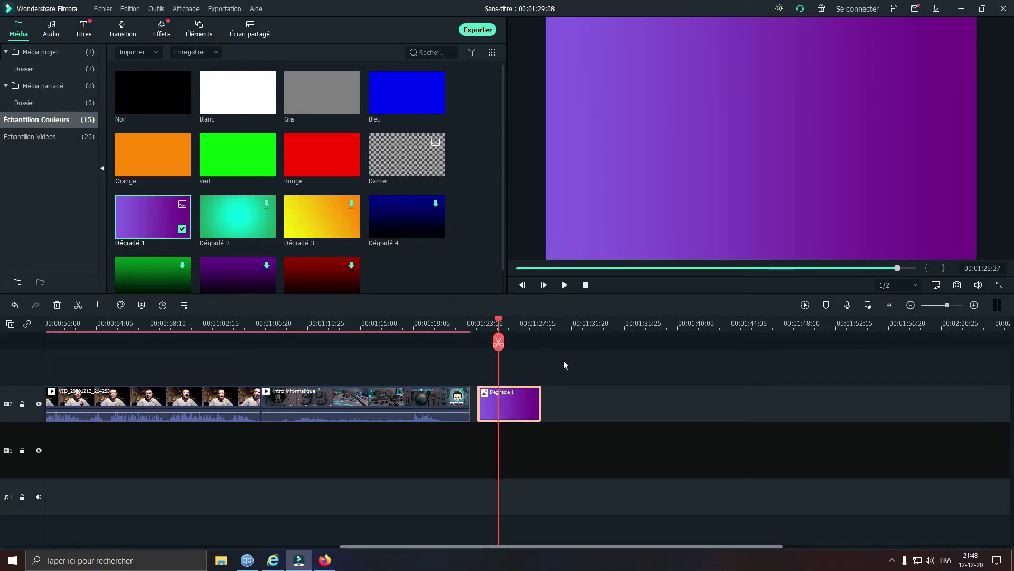
pyautogui.moveTo(499, 325)
pyautogui.mouseDown()
pyautogui.moveTo(550, 328)
pyautogui.moveTo(486, 333)
pyautogui.mouseUp()
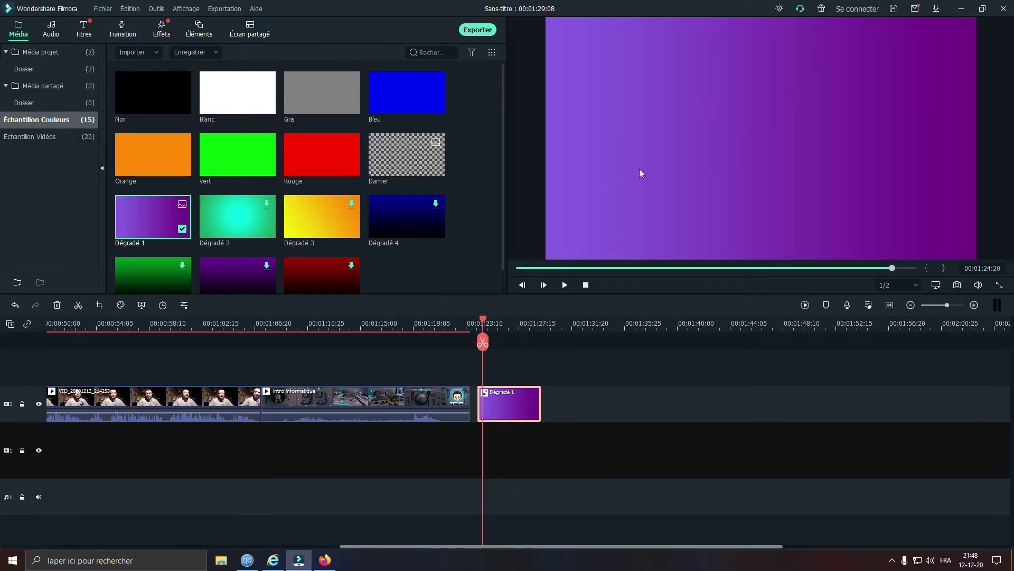
pyautogui.rightClick(529, 418)
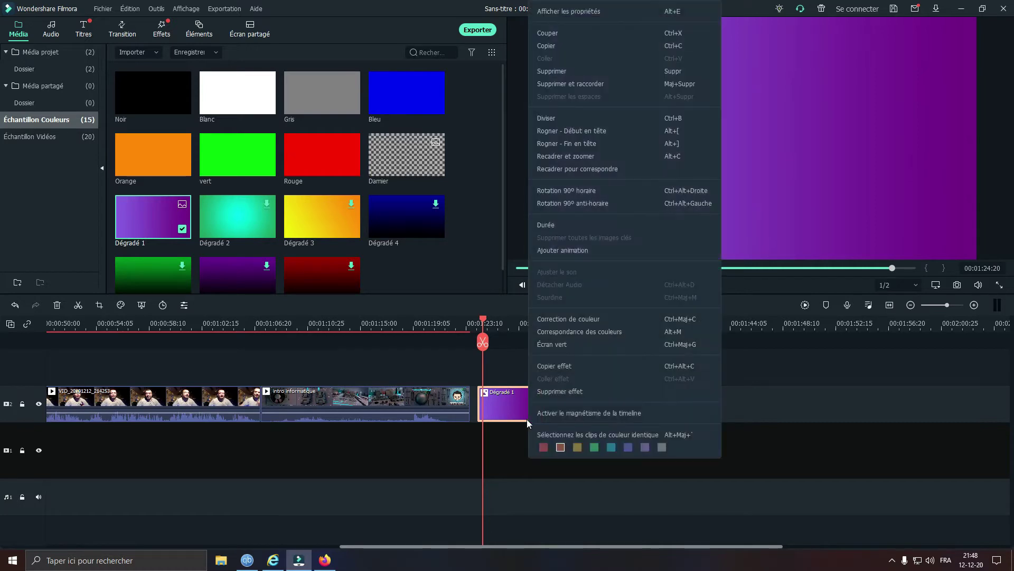
pyautogui.click(546, 68)
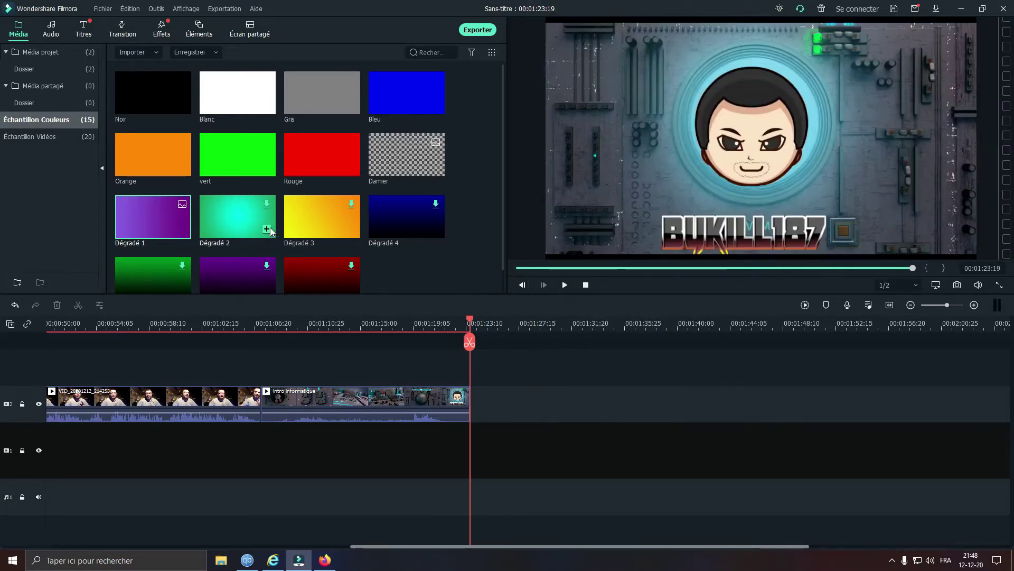
pyautogui.scroll(-1, 269, 235)
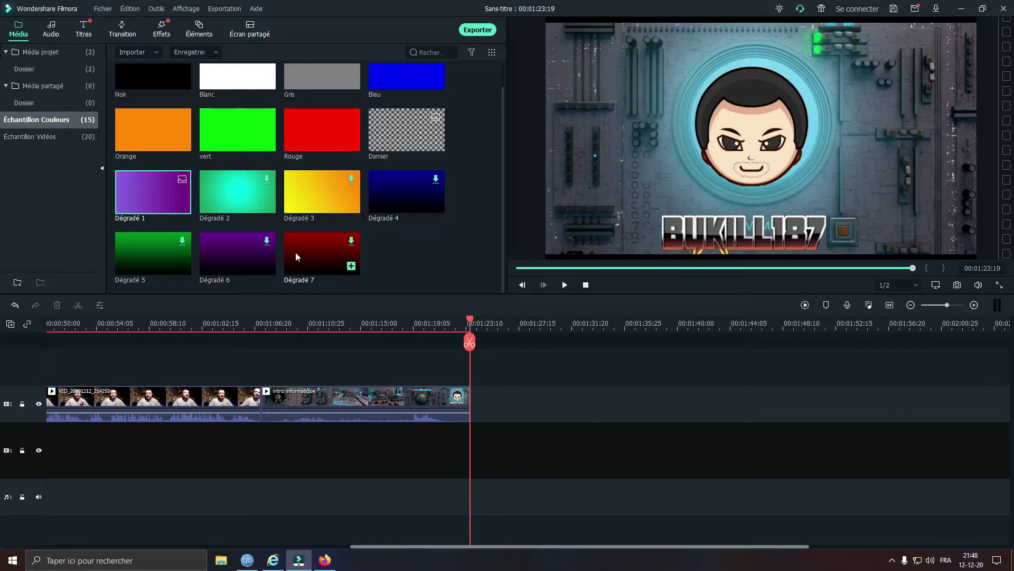
pyautogui.scroll(1, 162, 208)
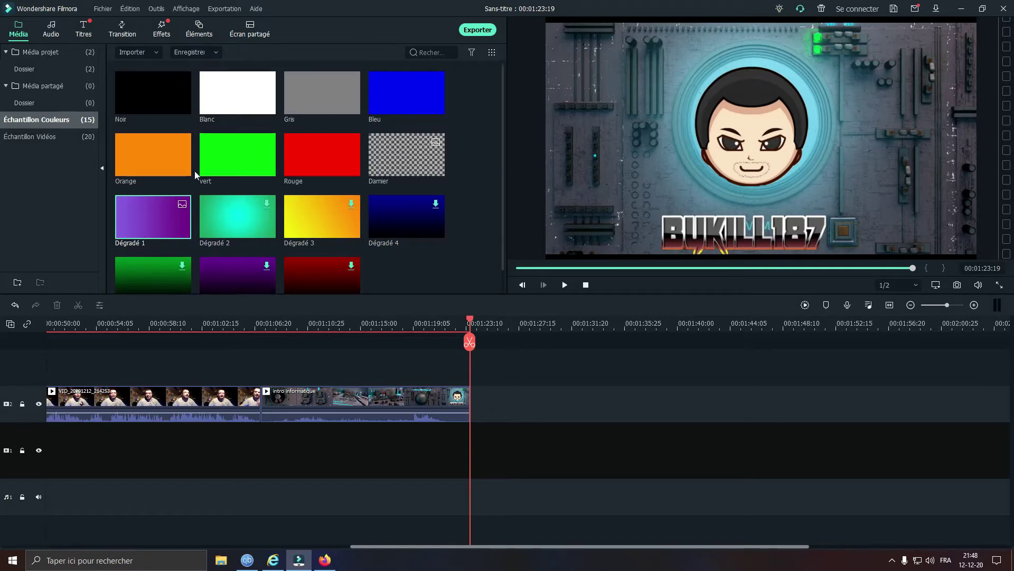
# - Try the Voyage 02 sample video on the track after the intro clip, and delete it after previewing
pyautogui.click(25, 138)
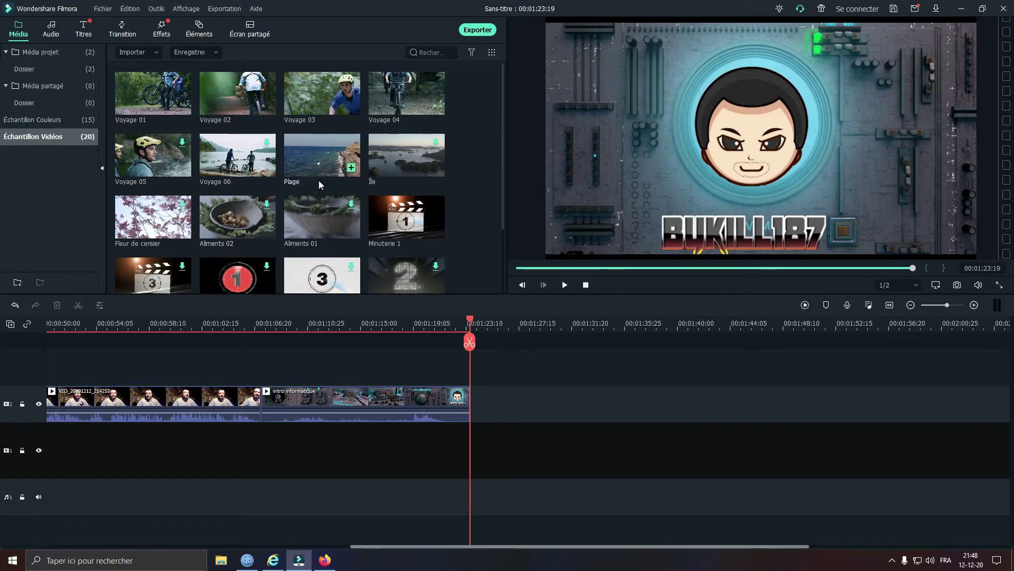
pyautogui.moveTo(212, 100); pyautogui.dragTo(522, 398)
pyautogui.click(530, 323)
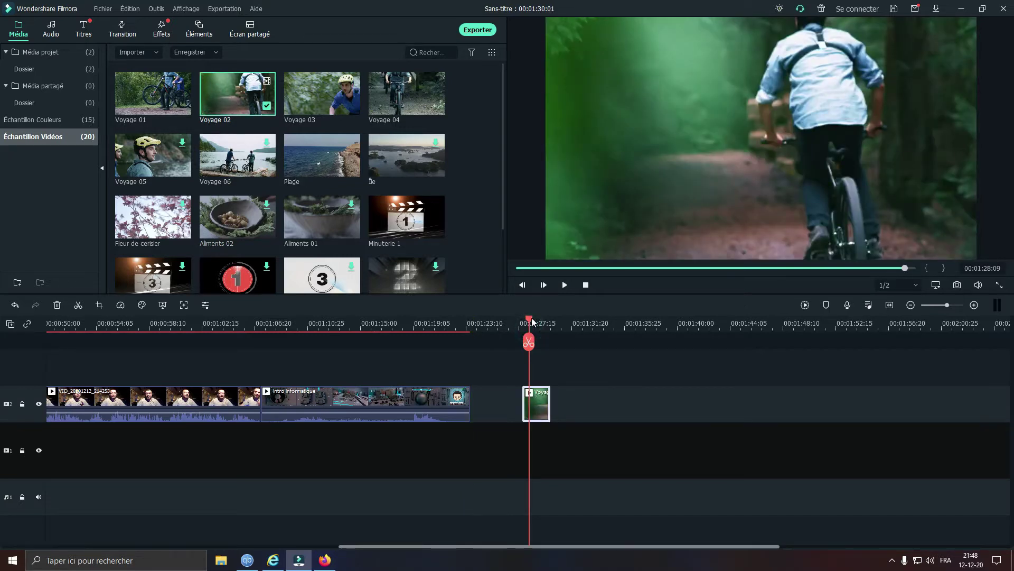
pyautogui.moveTo(530, 321); pyautogui.dragTo(527, 392)
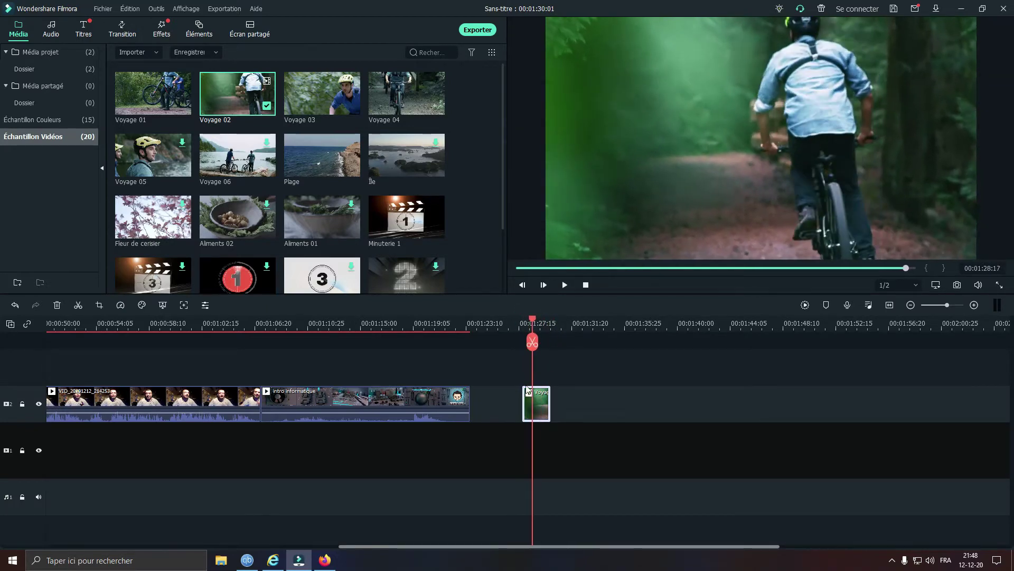
pyautogui.rightClick(542, 412)
pyautogui.click(574, 72)
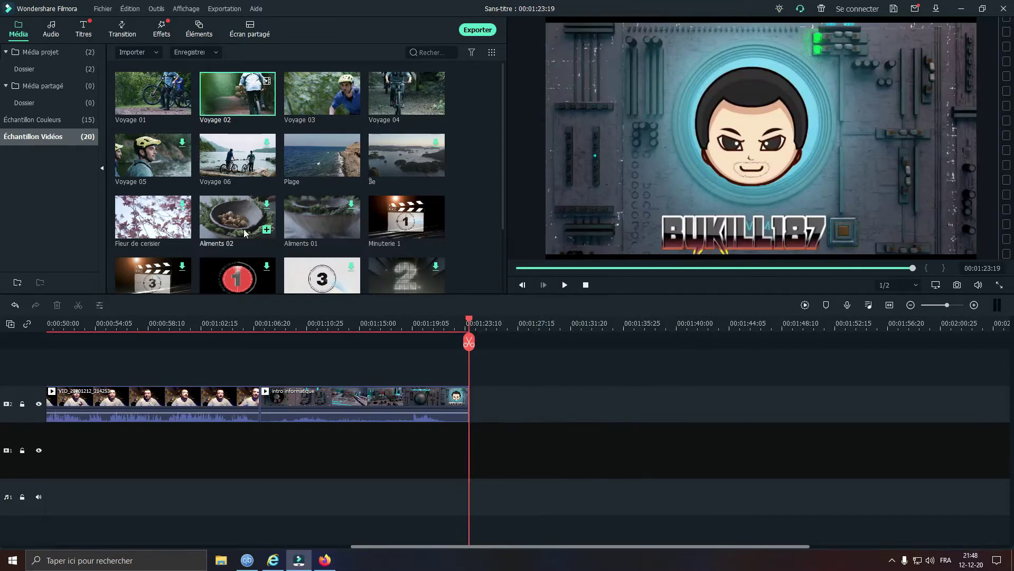
# - Try the Minuterie 1 countdown sample after the intro clip, and delete it after playing it back
pyautogui.scroll(-3, 255, 231)
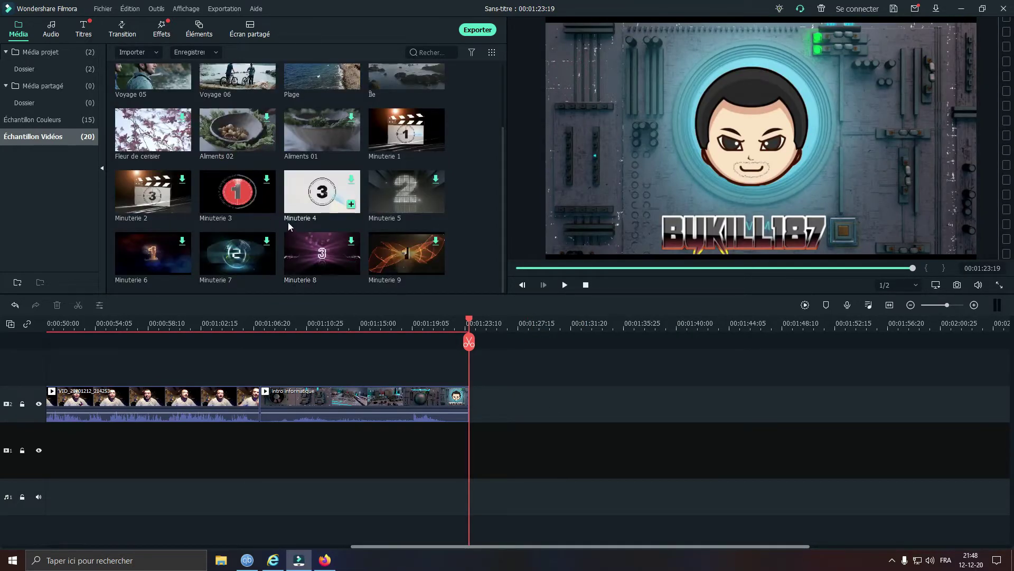
pyautogui.moveTo(385, 137); pyautogui.dragTo(514, 418)
pyautogui.click(525, 341)
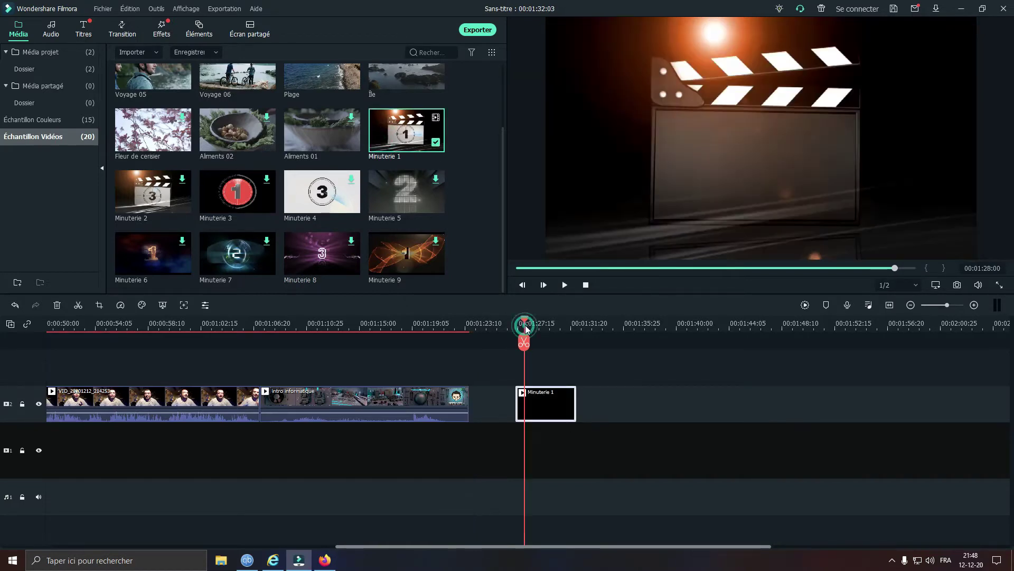
pyautogui.moveTo(524, 320)
pyautogui.mouseDown()
pyautogui.moveTo(533, 333)
pyautogui.moveTo(562, 334)
pyautogui.moveTo(514, 333)
pyautogui.mouseUp()
pyautogui.click(564, 286)
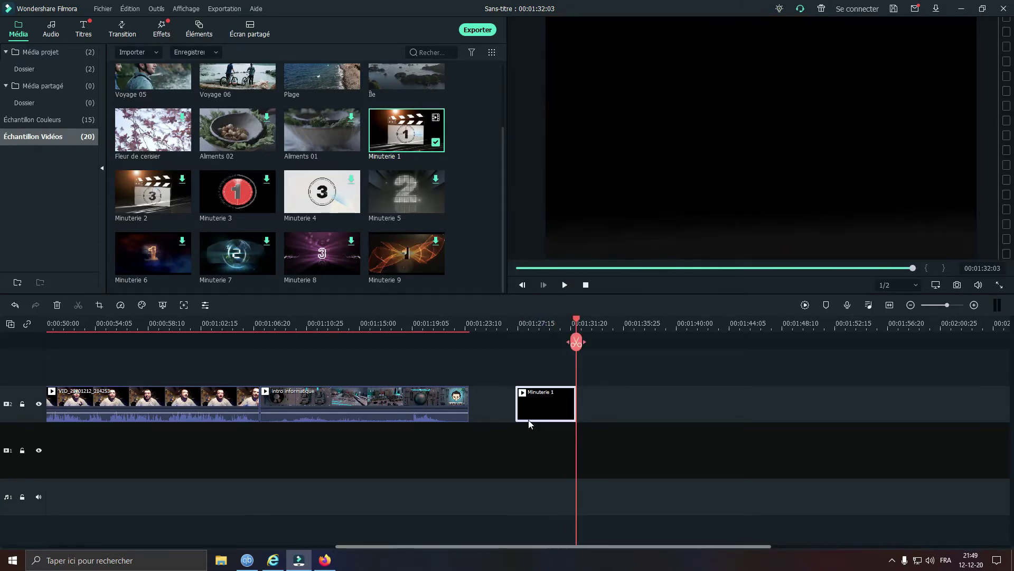
pyautogui.rightClick(547, 415)
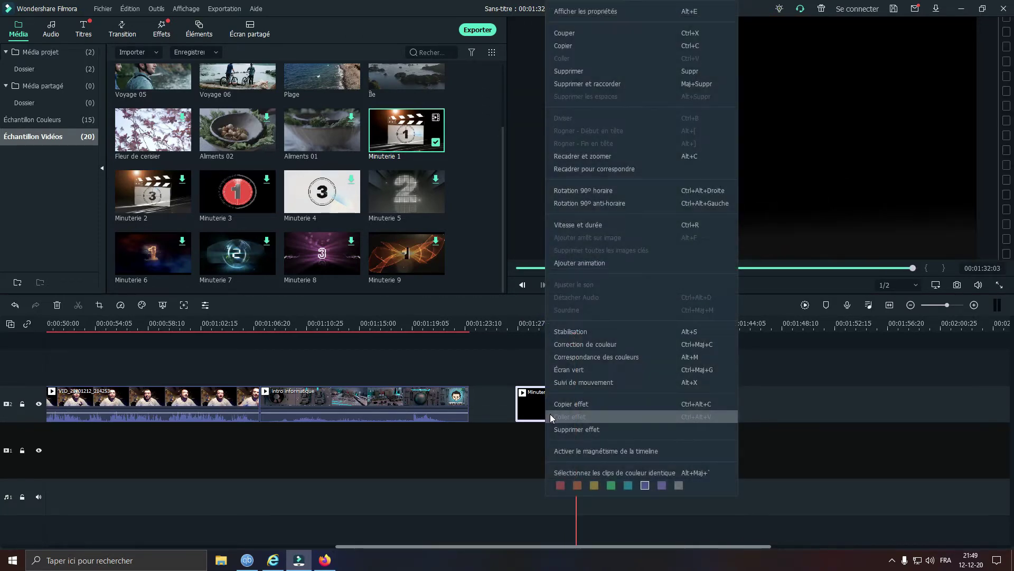
pyautogui.click(573, 72)
# - Try the Minuterie 2 countdown sample on the video track after the intro clip, and delete it after playback
pyautogui.moveTo(132, 195); pyautogui.dragTo(533, 387)
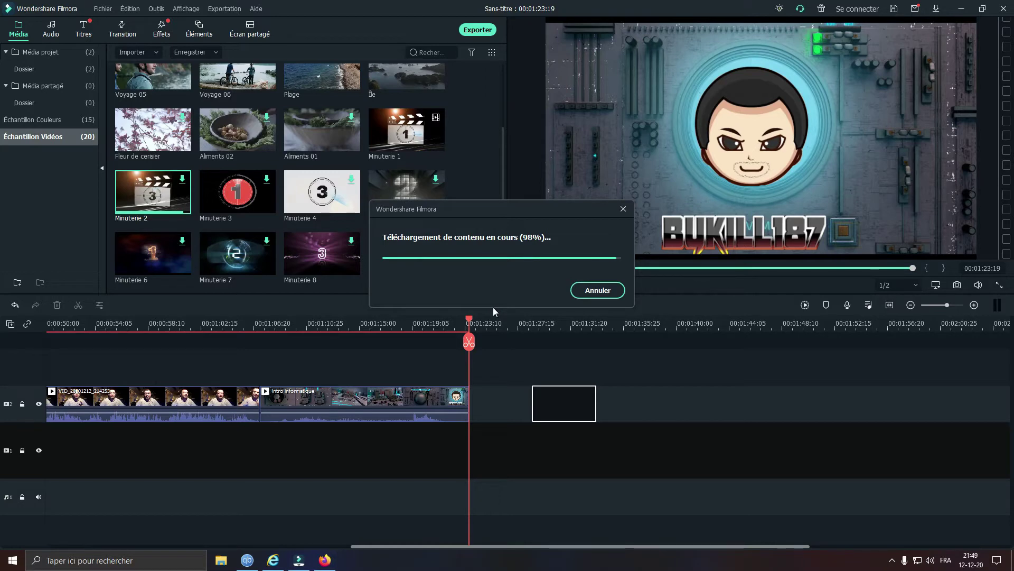
pyautogui.click(531, 323)
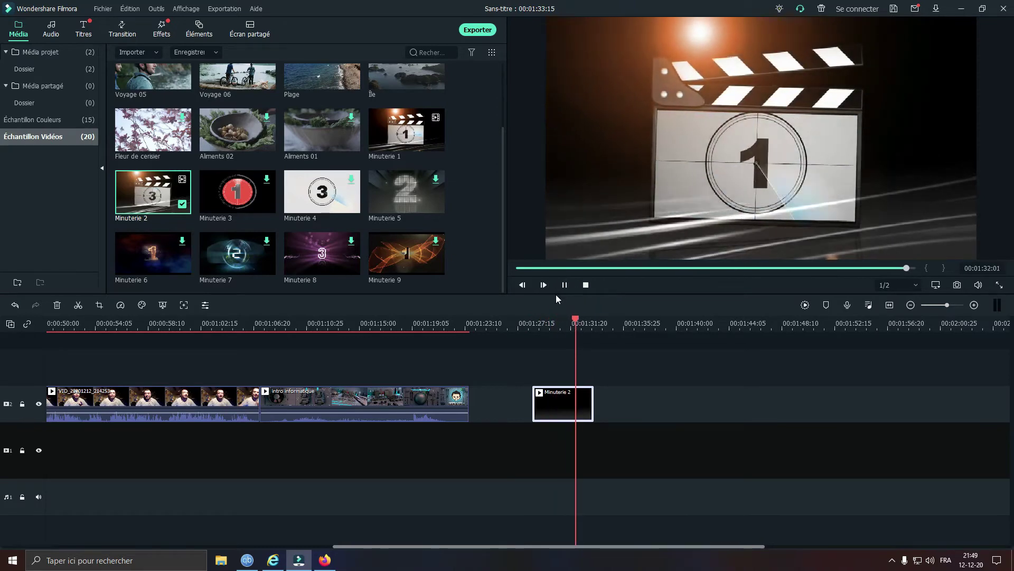
pyautogui.click(564, 284)
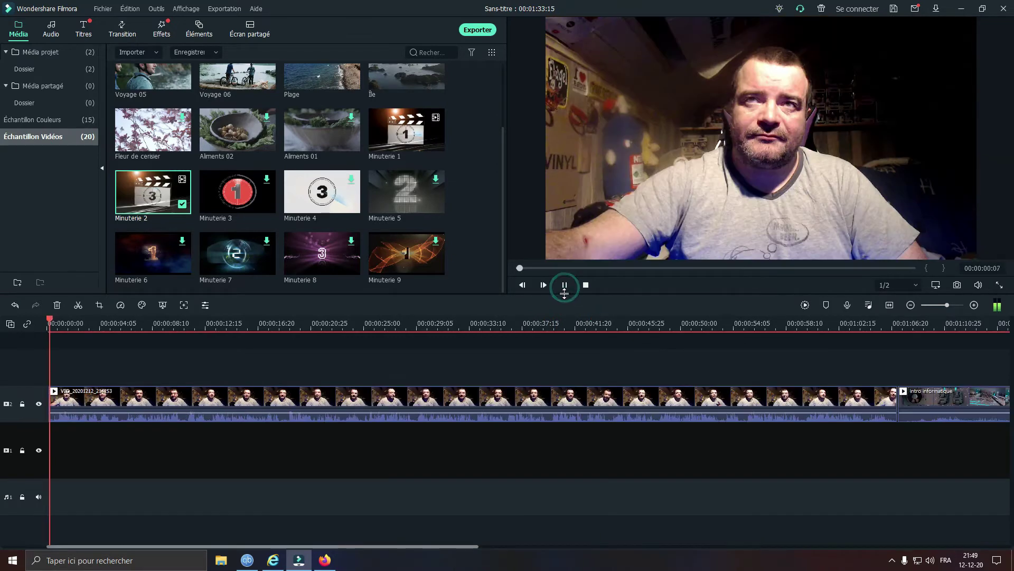
pyautogui.click(566, 288)
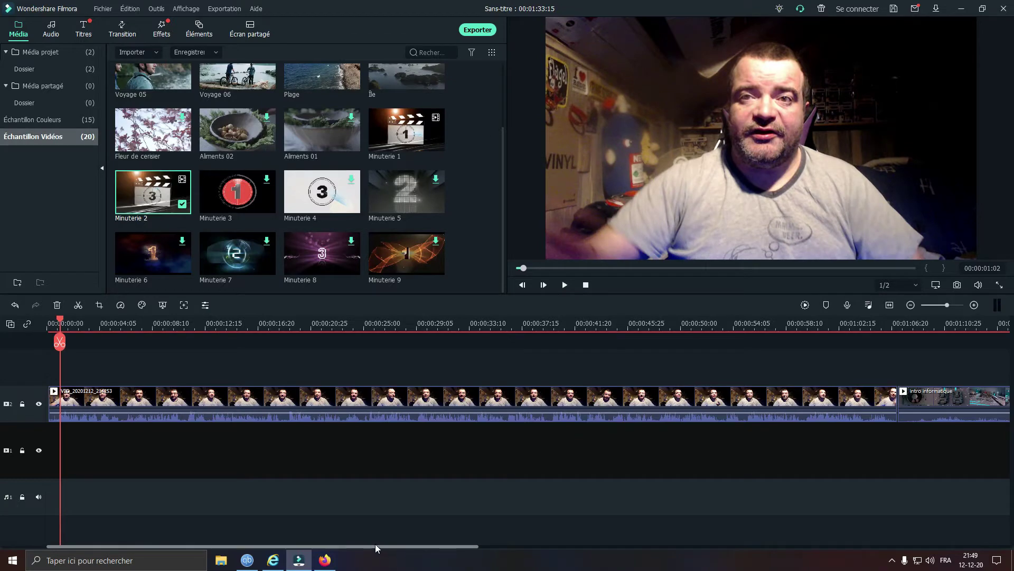
pyautogui.moveTo(376, 546); pyautogui.dragTo(700, 546)
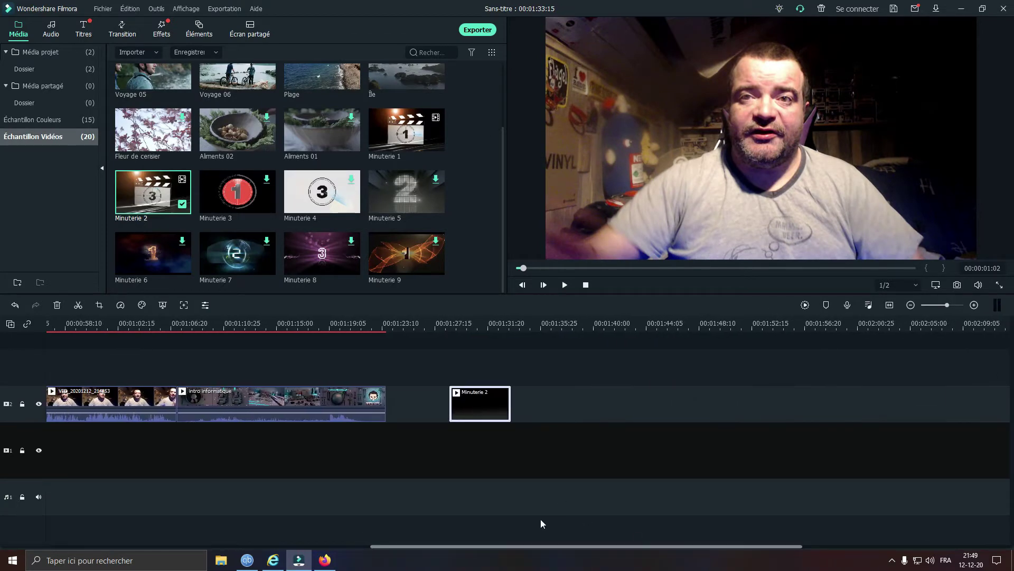
pyautogui.rightClick(486, 404)
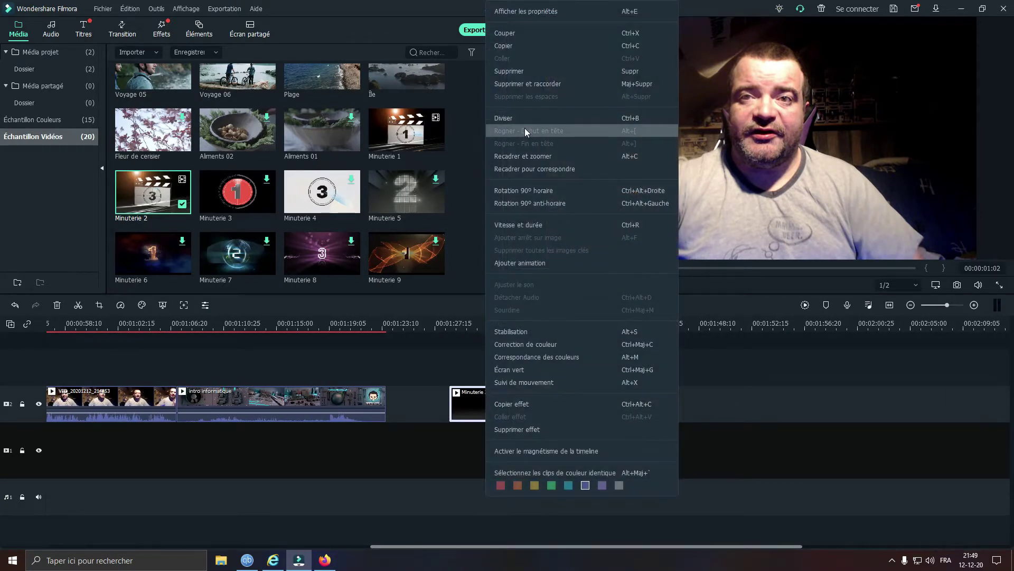
pyautogui.click(513, 72)
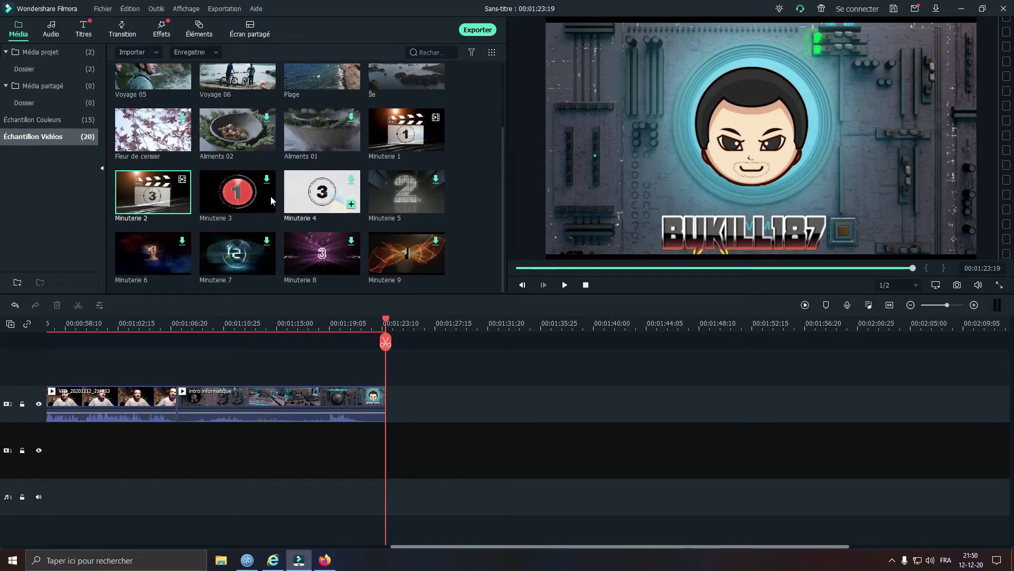
# - Download the Minuterie 3 to Minuterie 9 countdowns and the Aliments 01, Aliments 02 and Fleur de cerisier sample videos
pyautogui.click(224, 190)
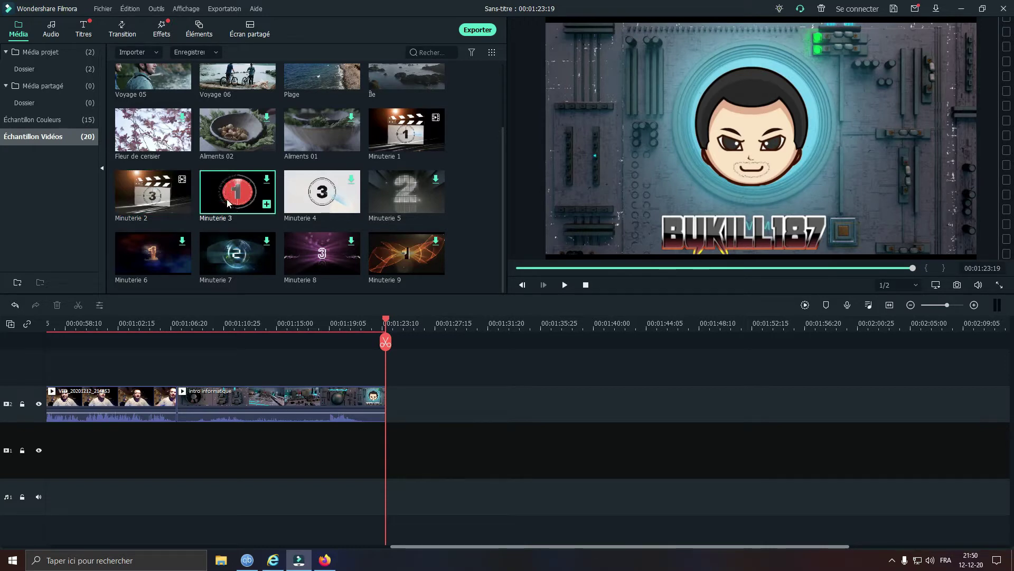
pyautogui.click(304, 203)
pyautogui.click(406, 192)
pyautogui.click(151, 263)
pyautogui.click(235, 256)
pyautogui.click(320, 256)
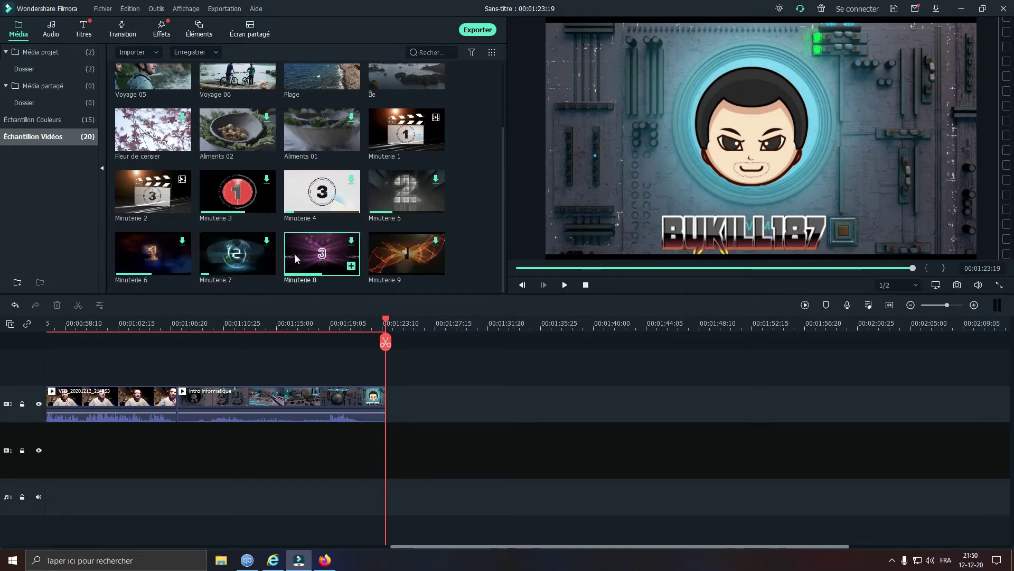
pyautogui.click(383, 260)
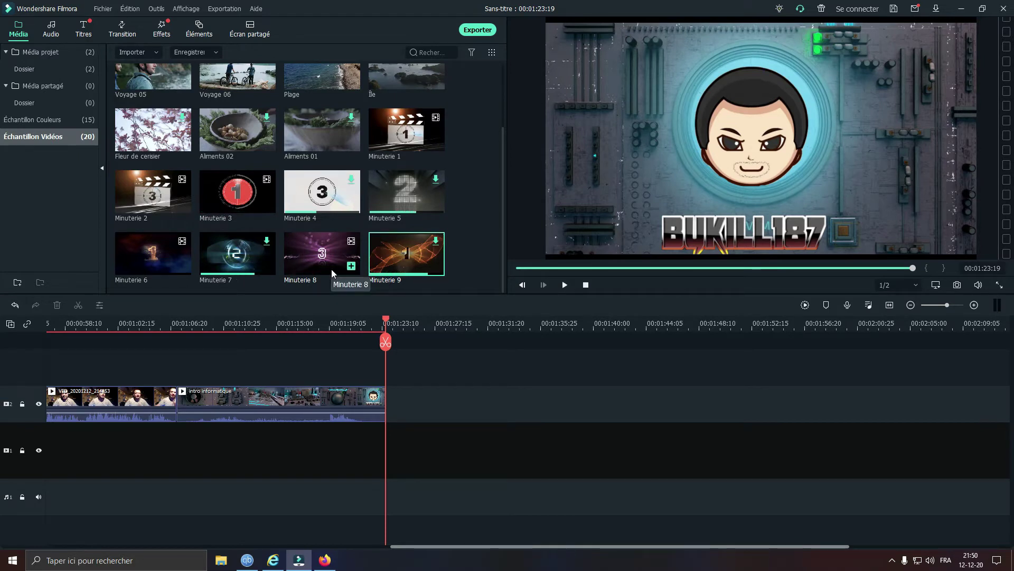
pyautogui.click(304, 132)
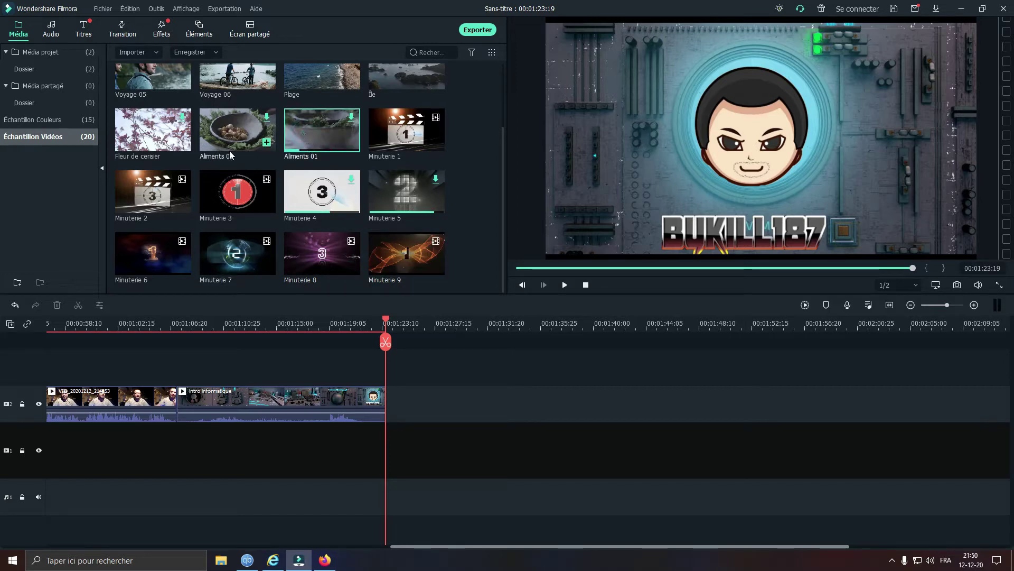
pyautogui.click(139, 132)
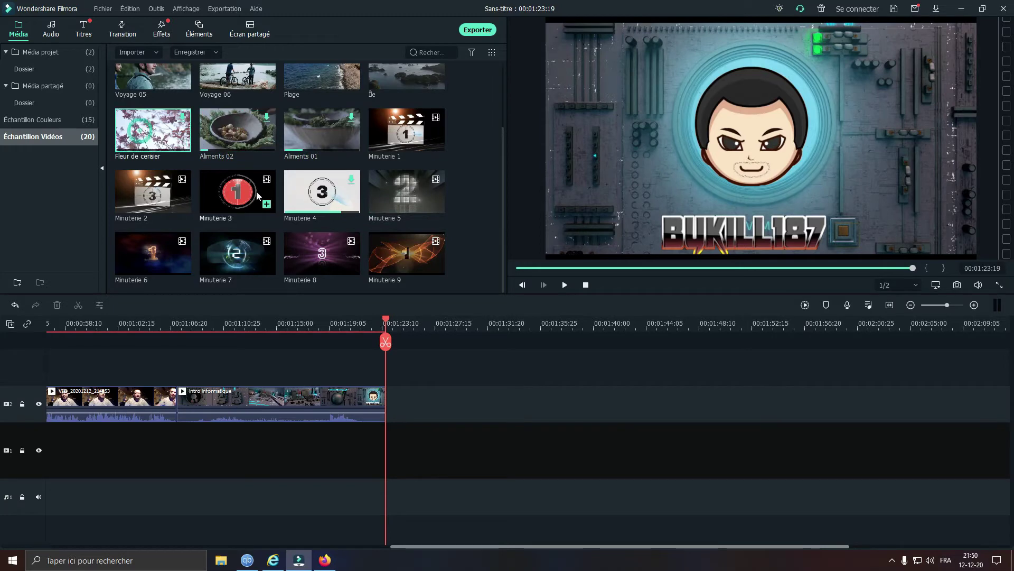
# - Preview the Plage and Voyage 04 sample videos, and download the Voyage 06 sample
pyautogui.scroll(2, 264, 191)
pyautogui.doubleClick(288, 177)
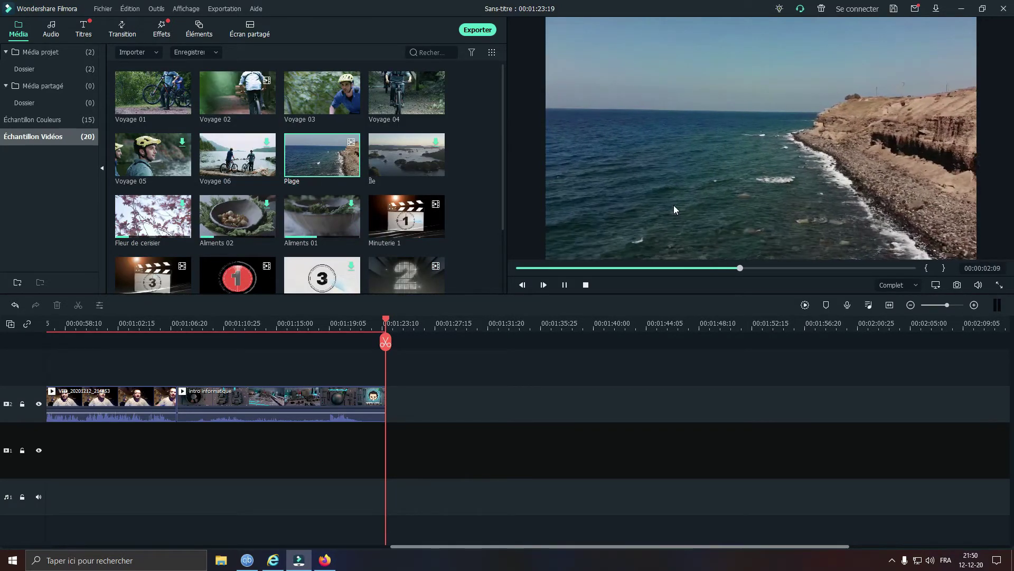
pyautogui.click(383, 103)
pyautogui.doubleClick(383, 103)
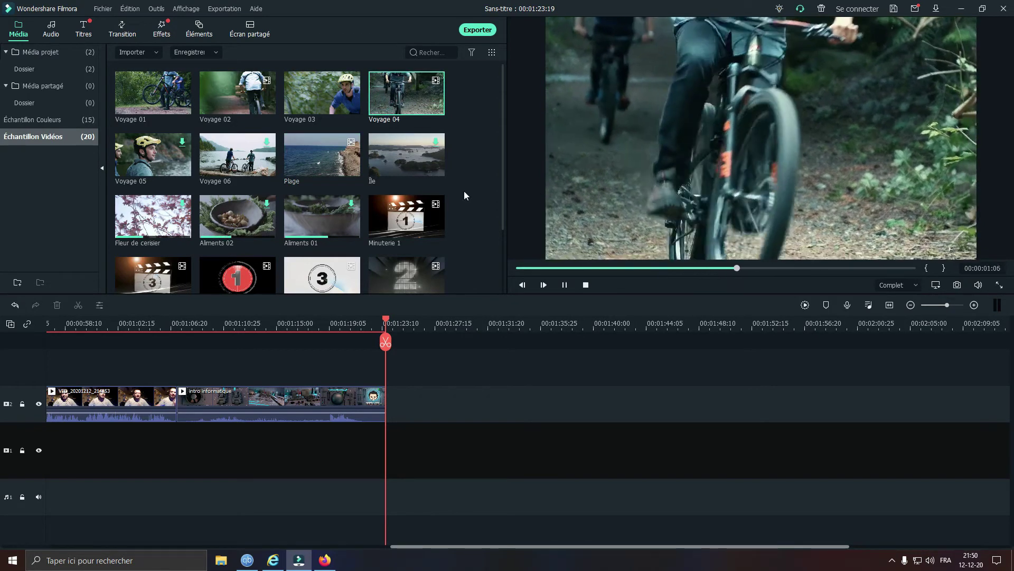
pyautogui.click(223, 170)
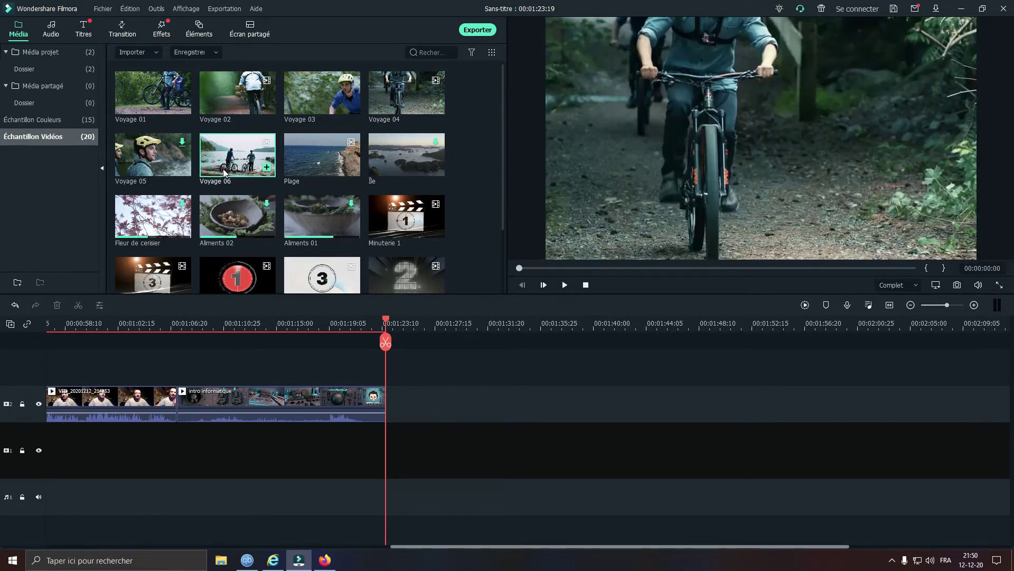
# - Preview the countdown samples from Minuterie 3 through Minuterie 9 one after another
pyautogui.scroll(-2, 223, 170)
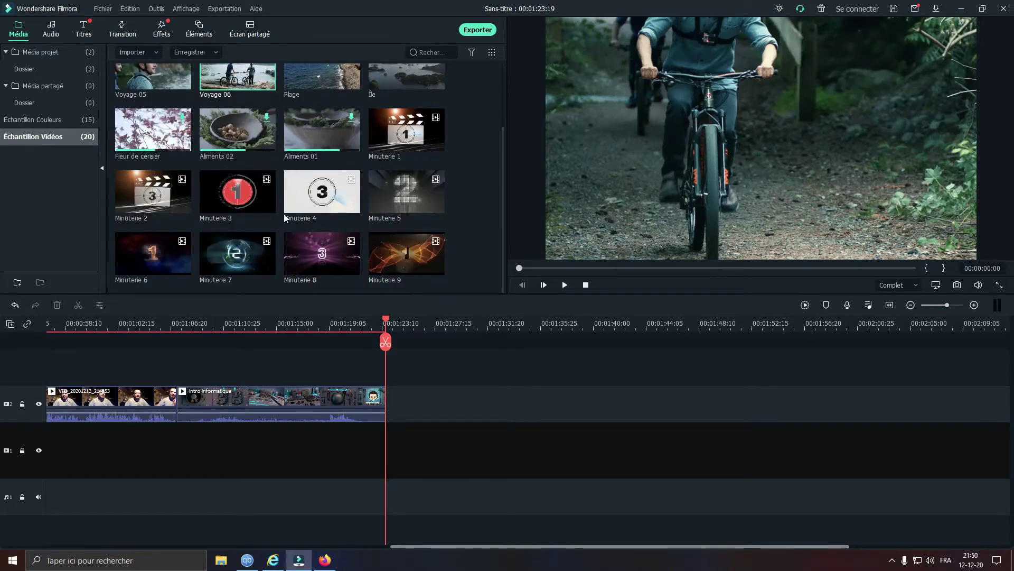
pyautogui.doubleClick(237, 200)
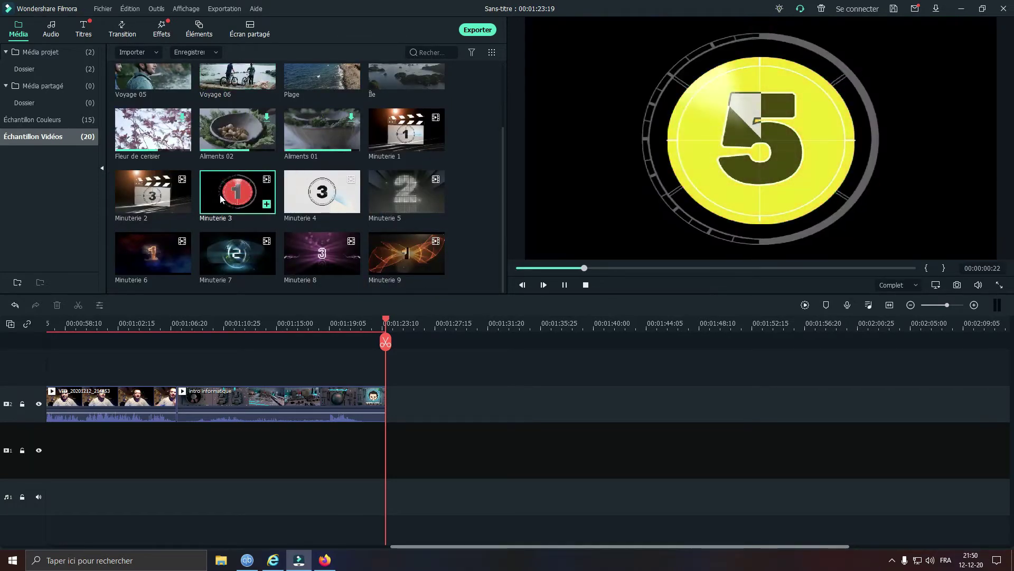
pyautogui.doubleClick(305, 205)
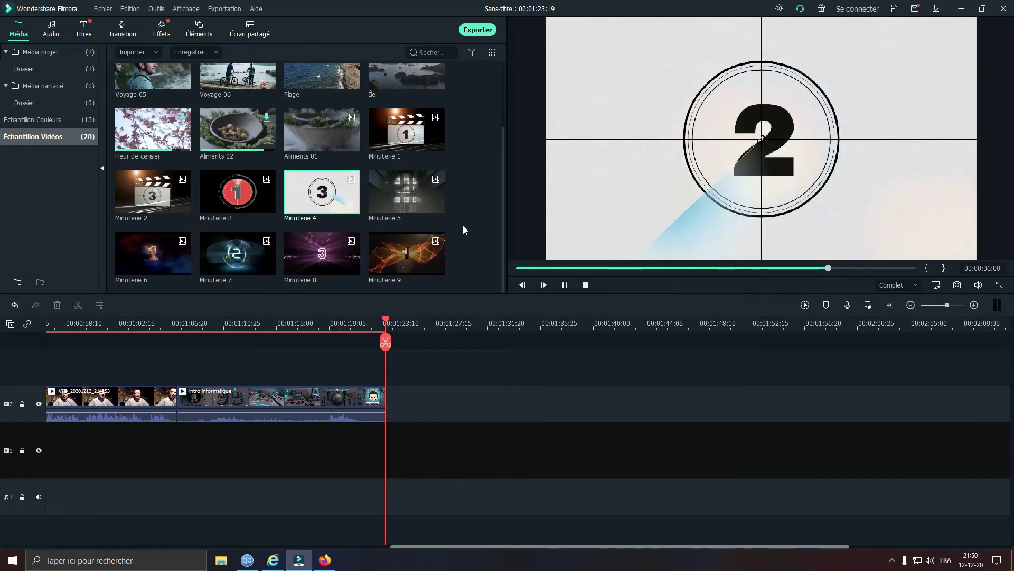
pyautogui.moveTo(436, 212)
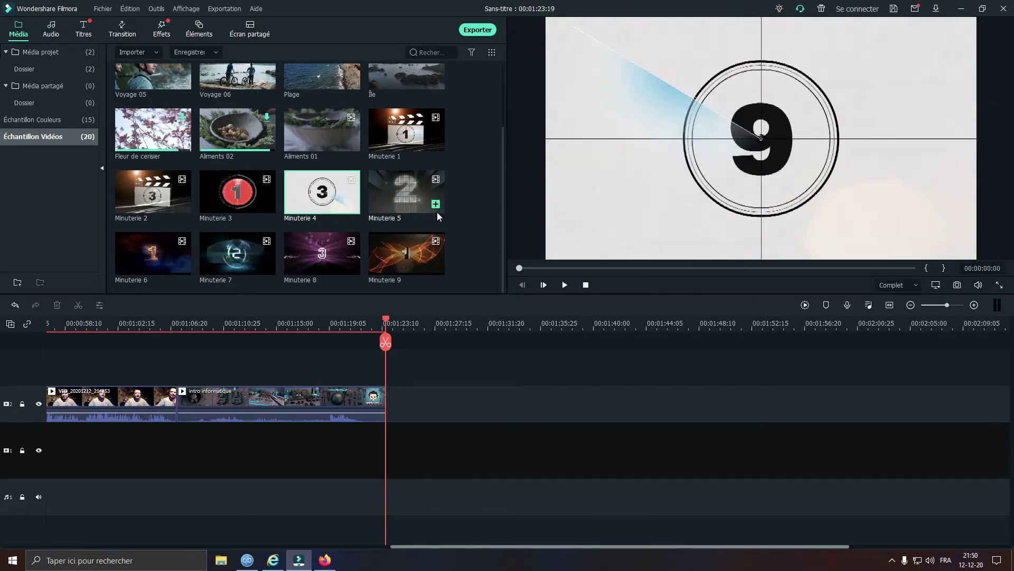
pyautogui.doubleClick(391, 195)
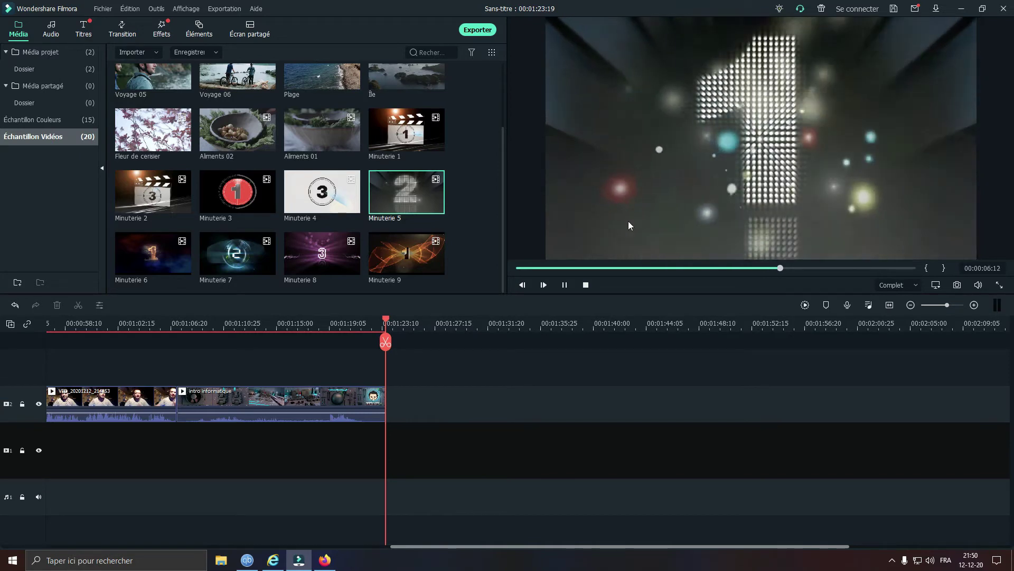
pyautogui.doubleClick(129, 250)
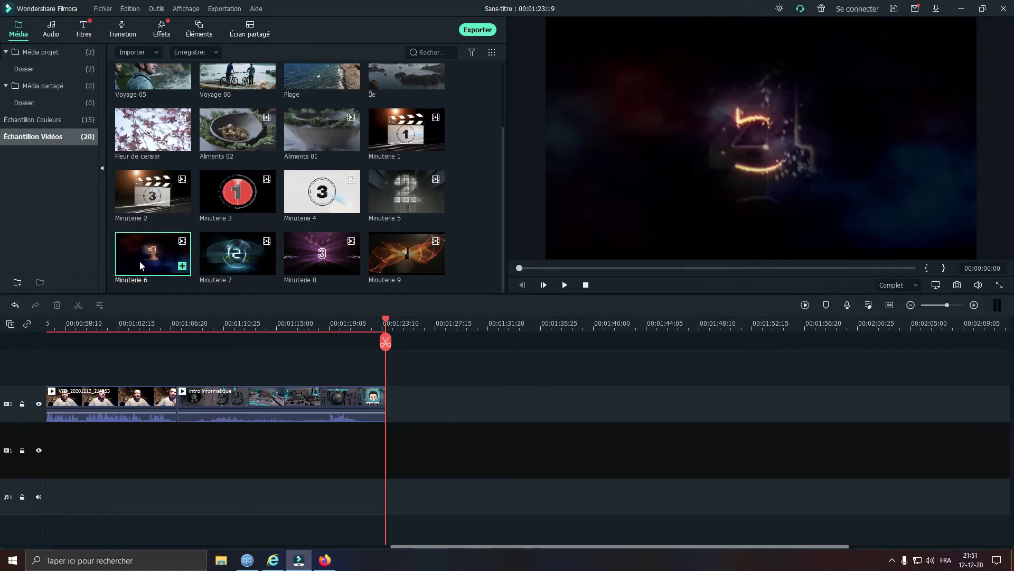
pyautogui.doubleClick(214, 258)
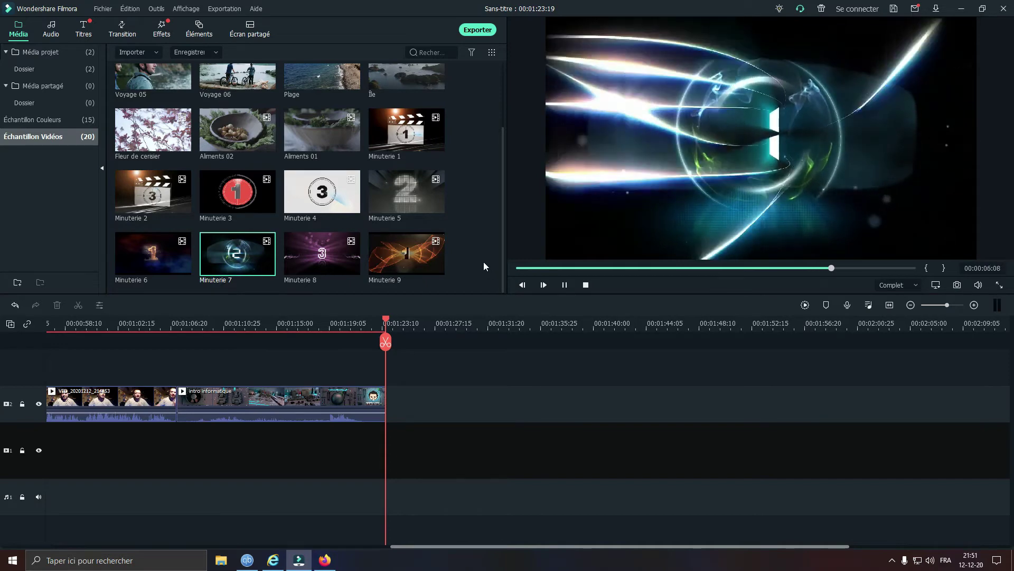
pyautogui.doubleClick(309, 269)
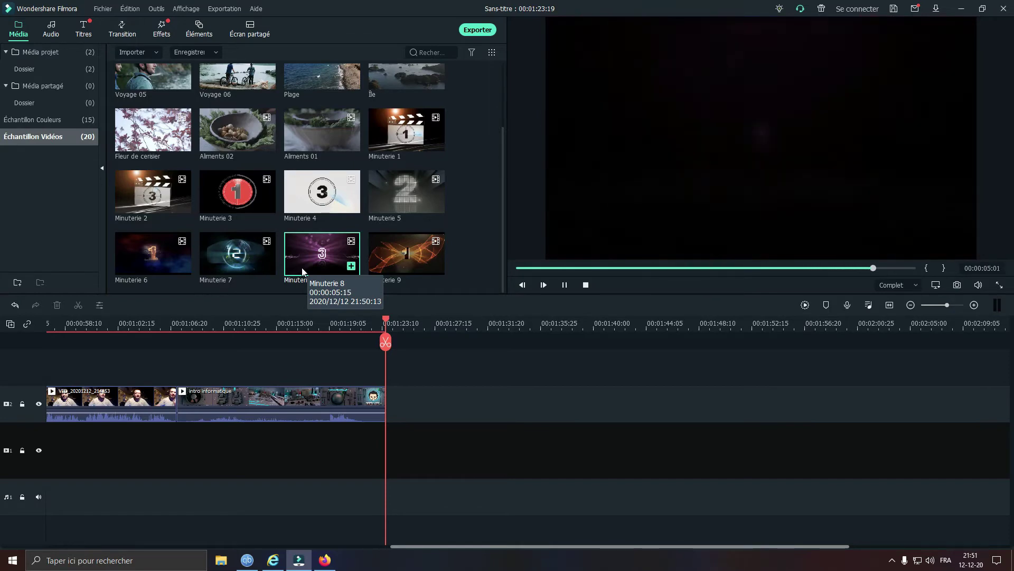
pyautogui.doubleClick(380, 258)
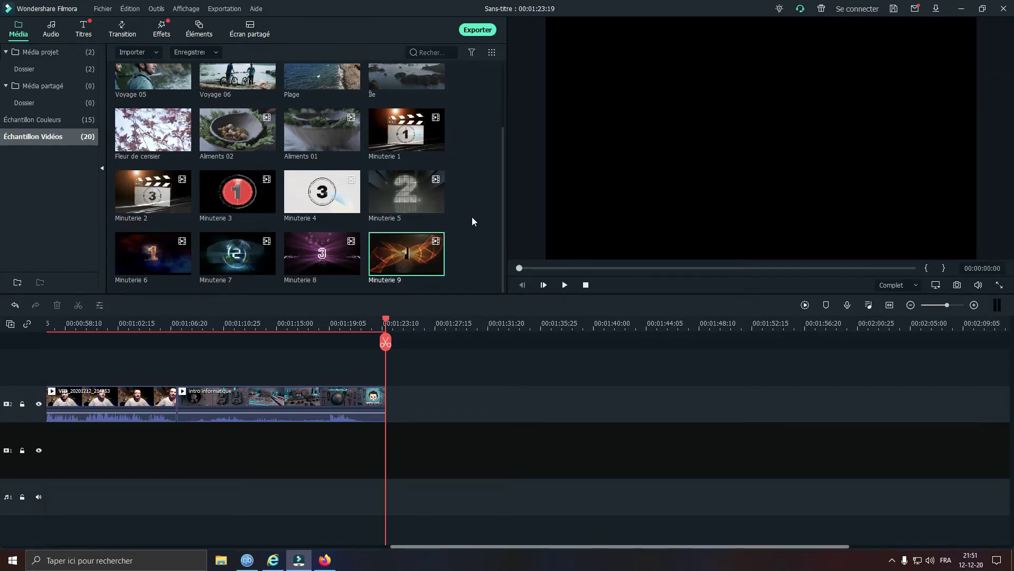
# - Preview the Aliments 01, Aliments 02 and Fleur de cerisier sample videos
pyautogui.doubleClick(299, 133)
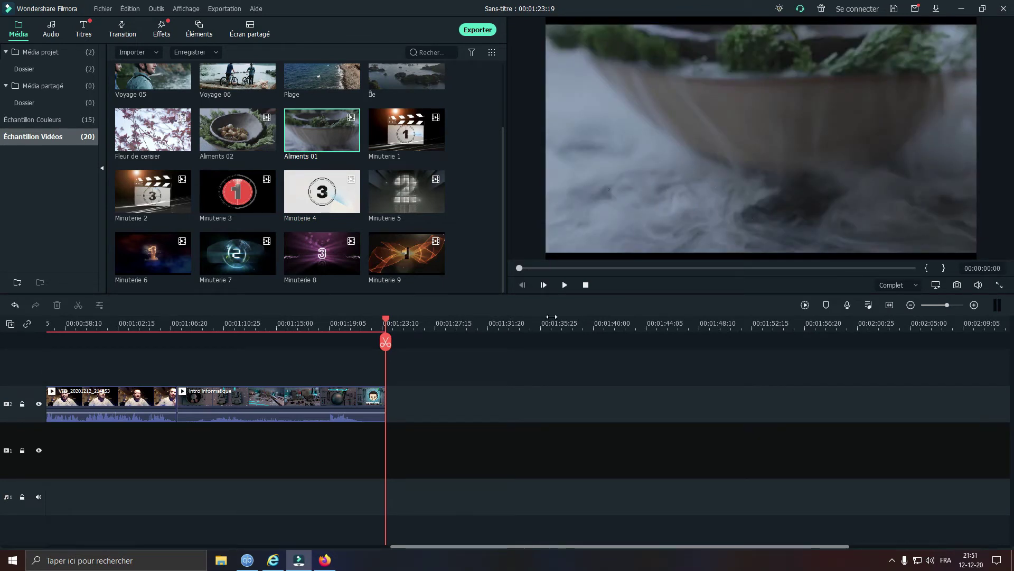
pyautogui.doubleClick(207, 143)
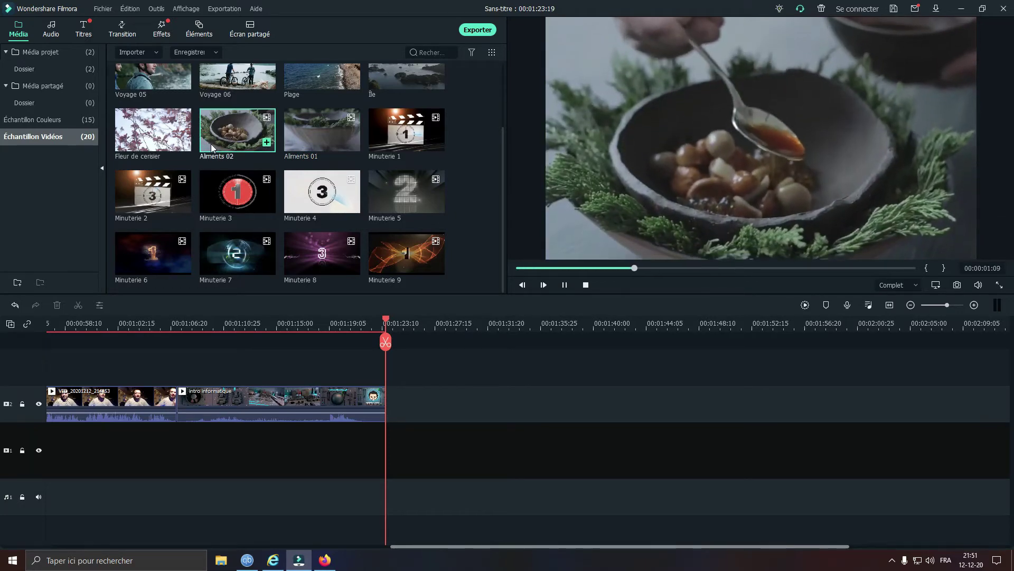
pyautogui.doubleClick(162, 133)
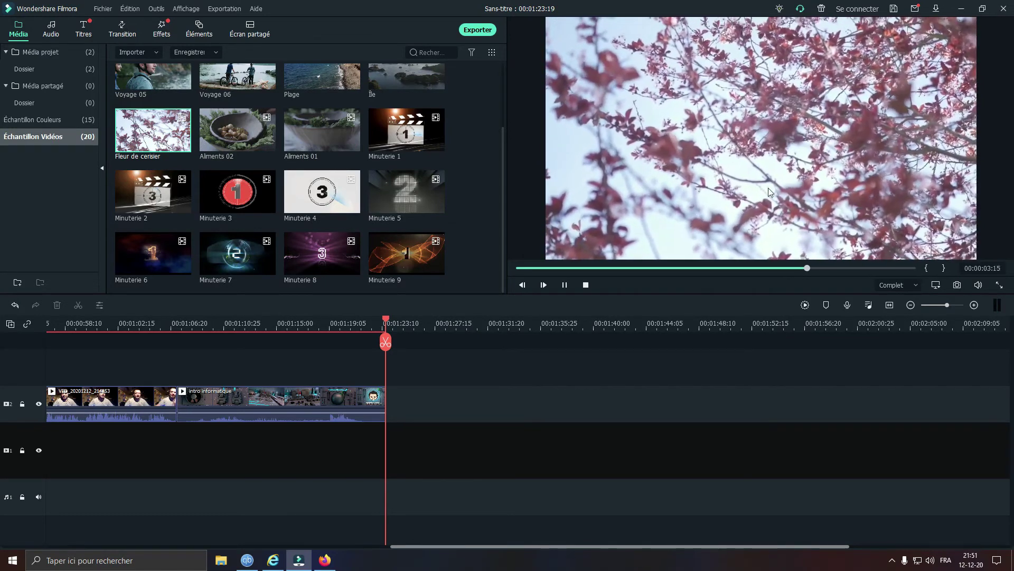
pyautogui.scroll(2, 319, 160)
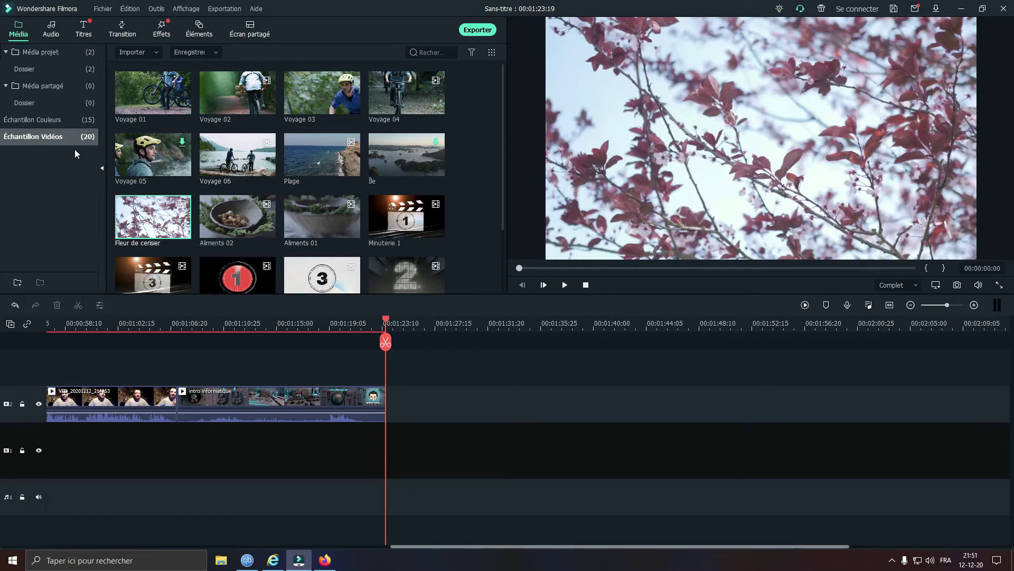
# - Show the project's own media and look through the intro folder for importable files, without importing anything
pyautogui.click(43, 55)
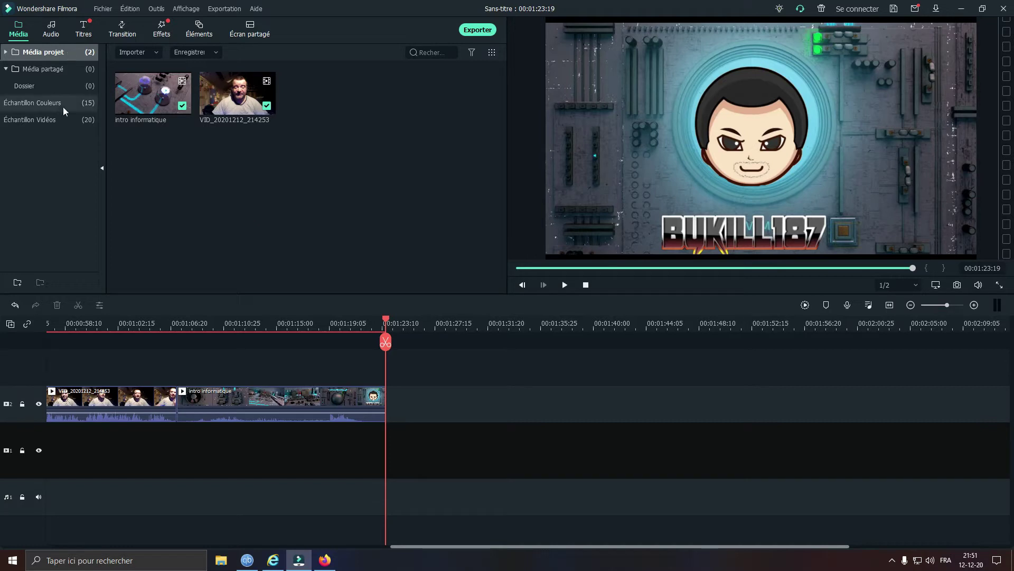
pyautogui.click(132, 52)
pyautogui.click(143, 69)
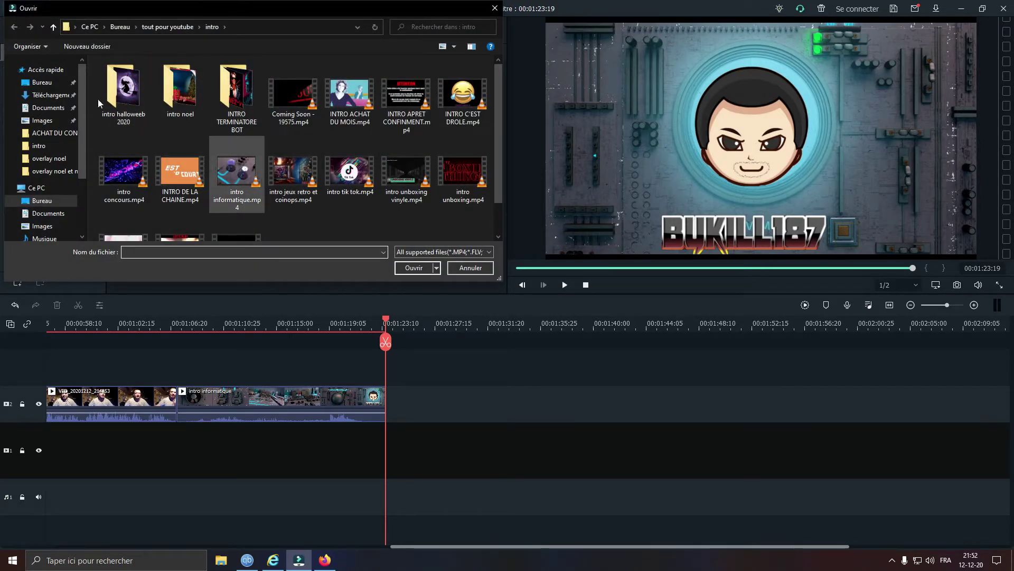
pyautogui.click(495, 8)
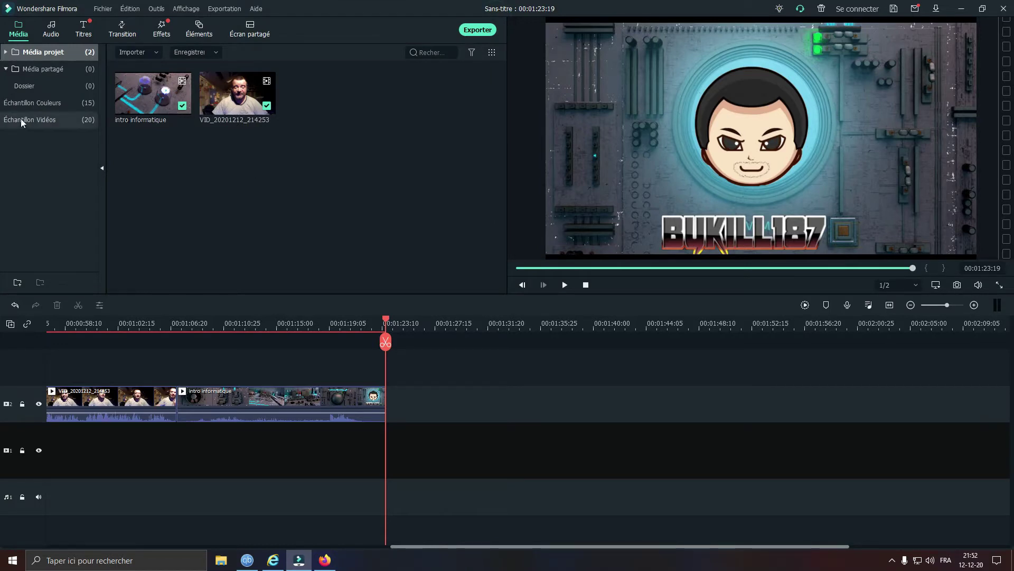
# - Browse the Jeune & brillant music category in the audio library and dismiss the guided tips
pyautogui.click(51, 32)
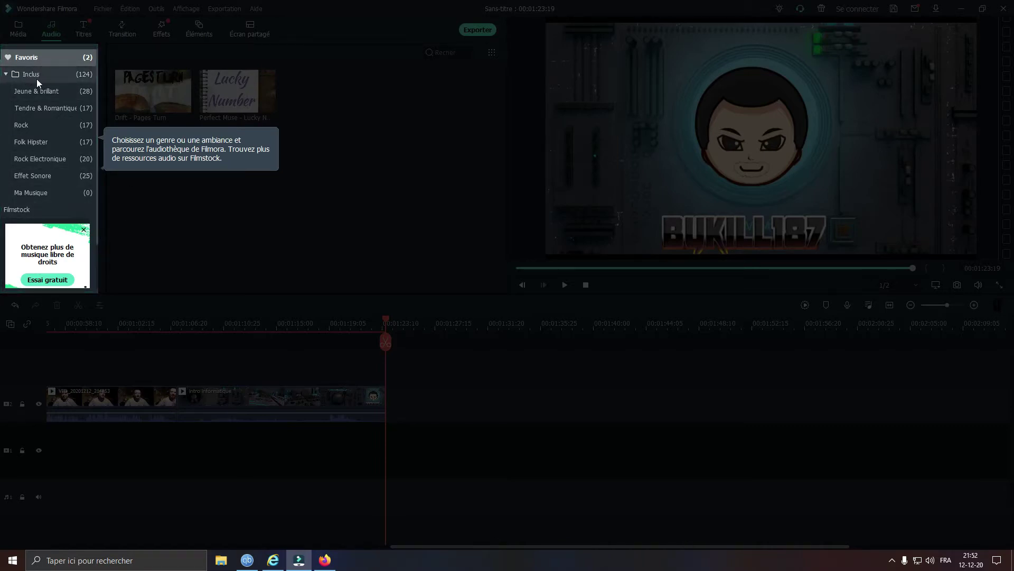
pyautogui.click(29, 92)
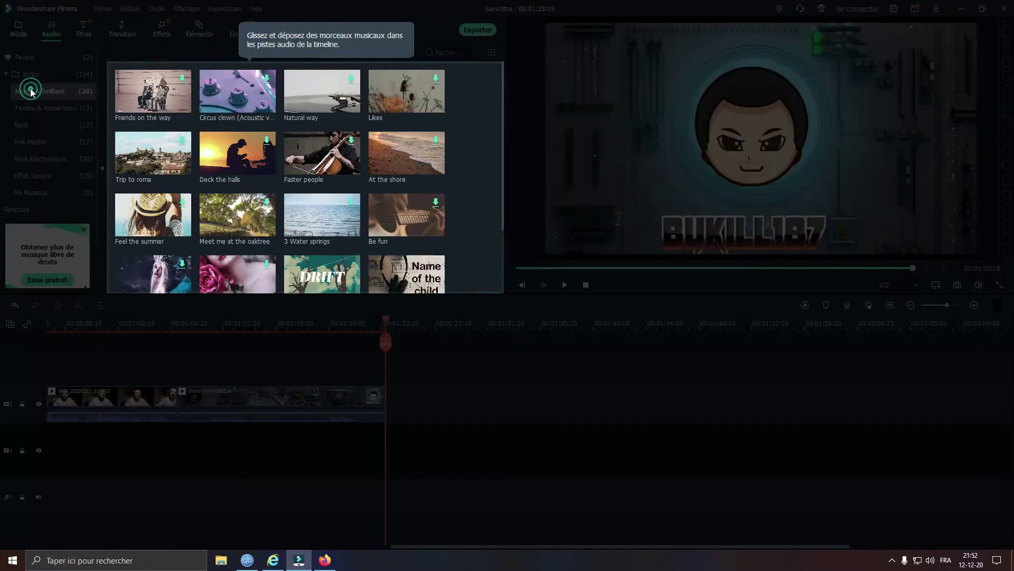
pyautogui.moveTo(210, 179)
pyautogui.scroll(-5, 272, 204)
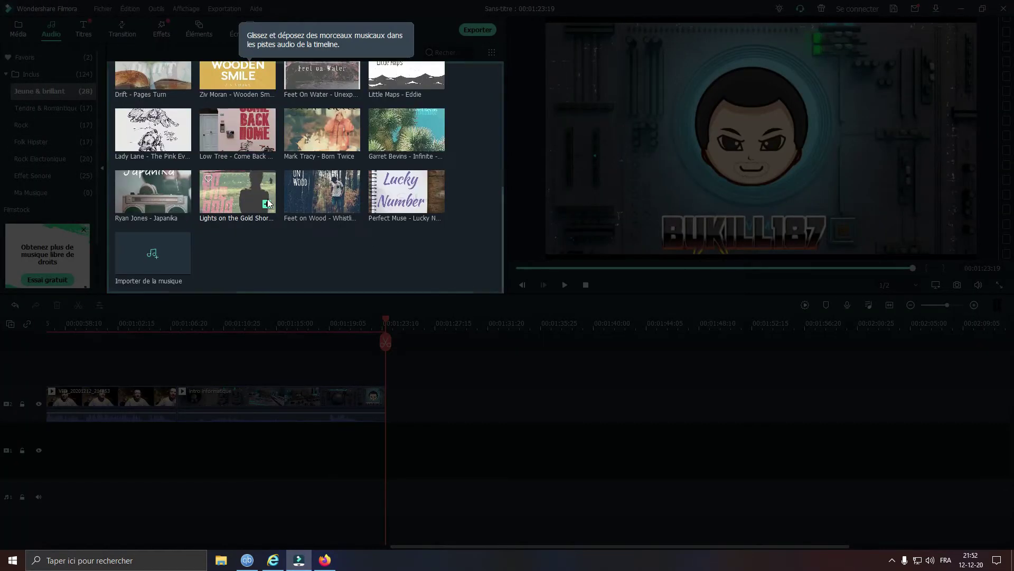
pyautogui.moveTo(391, 193)
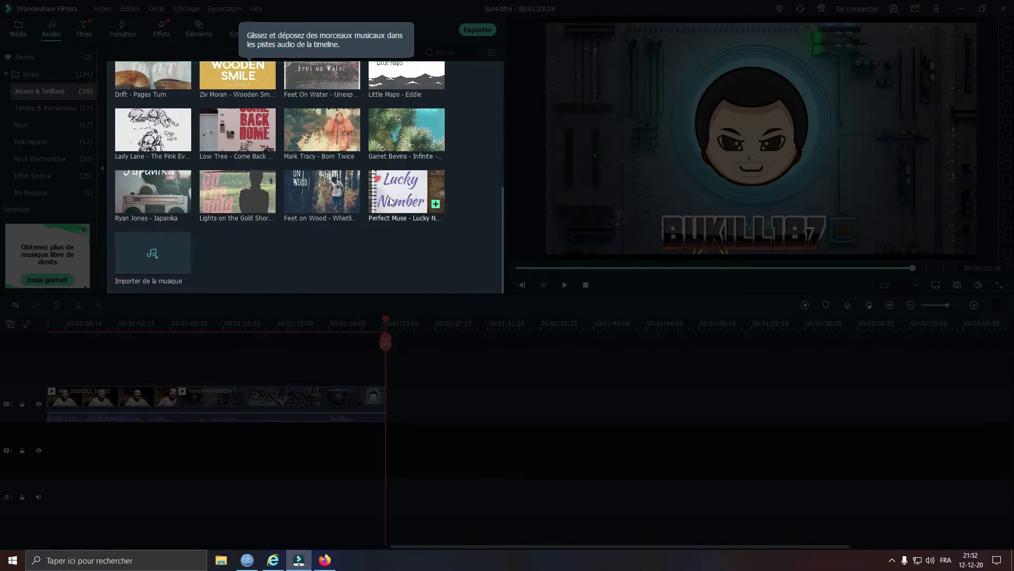
pyautogui.moveTo(211, 205)
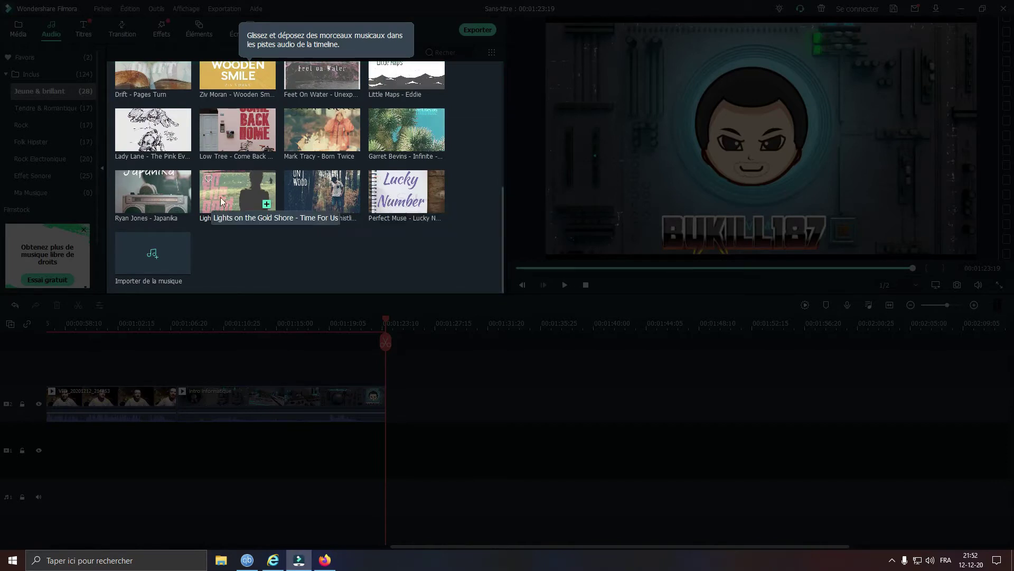
pyautogui.click(209, 246)
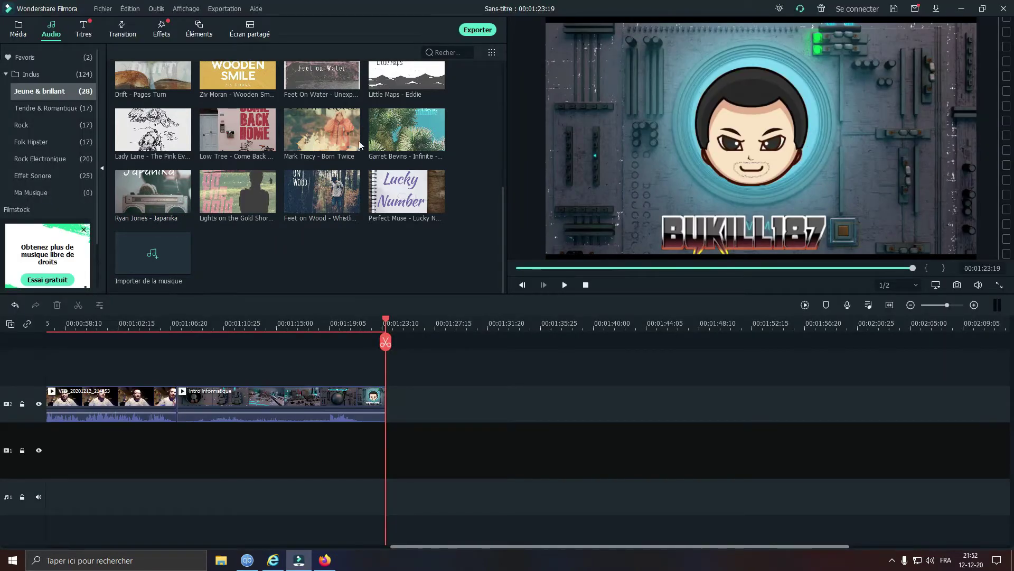
# - Preview the Mark Tracy - Born Twice, Little Maps - Eddie and Feet On Water tracks in Jeune & brillant, stopping each playback
pyautogui.moveTo(175, 138)
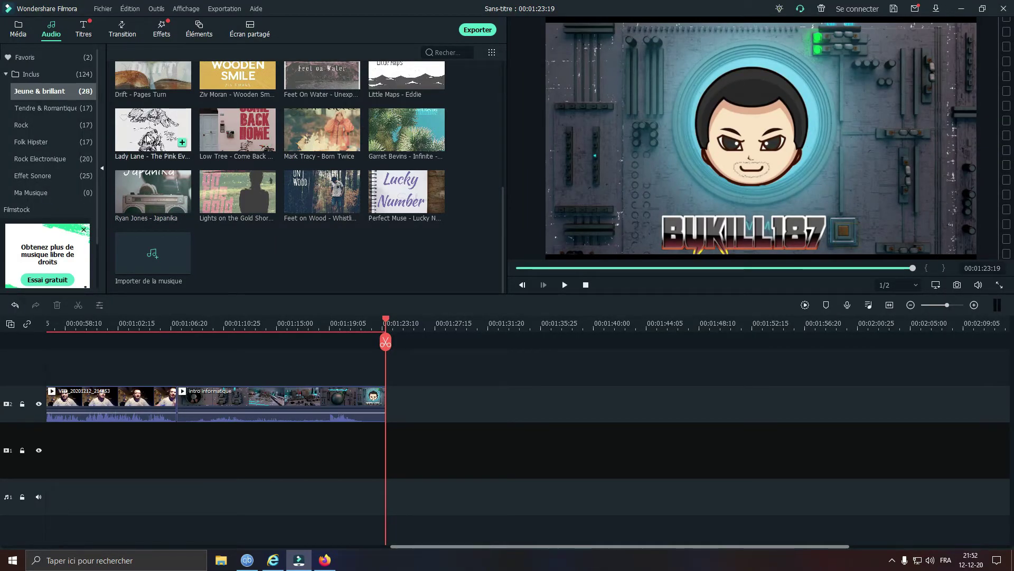
pyautogui.click(300, 138)
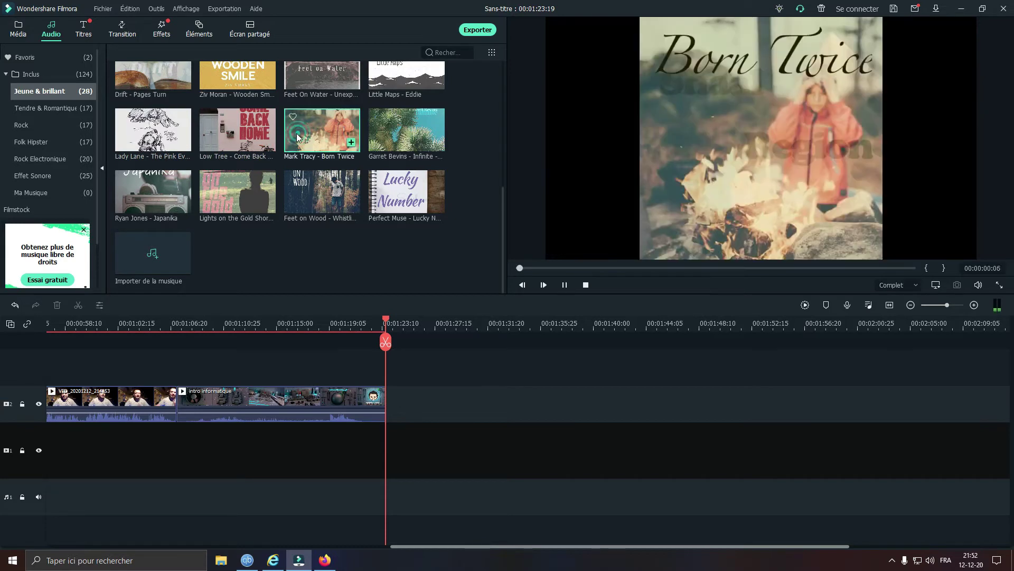
pyautogui.click(585, 286)
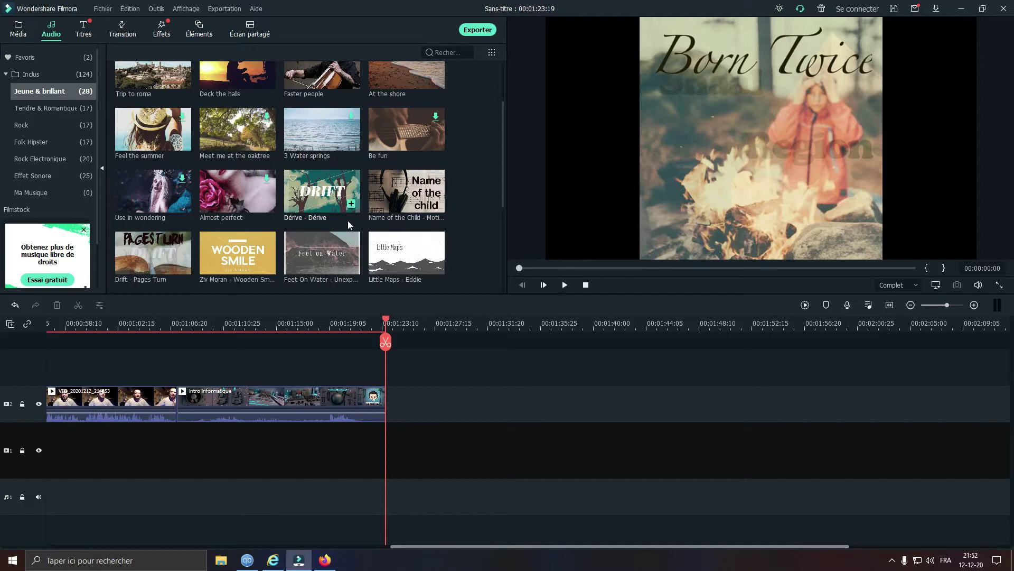
pyautogui.click(392, 263)
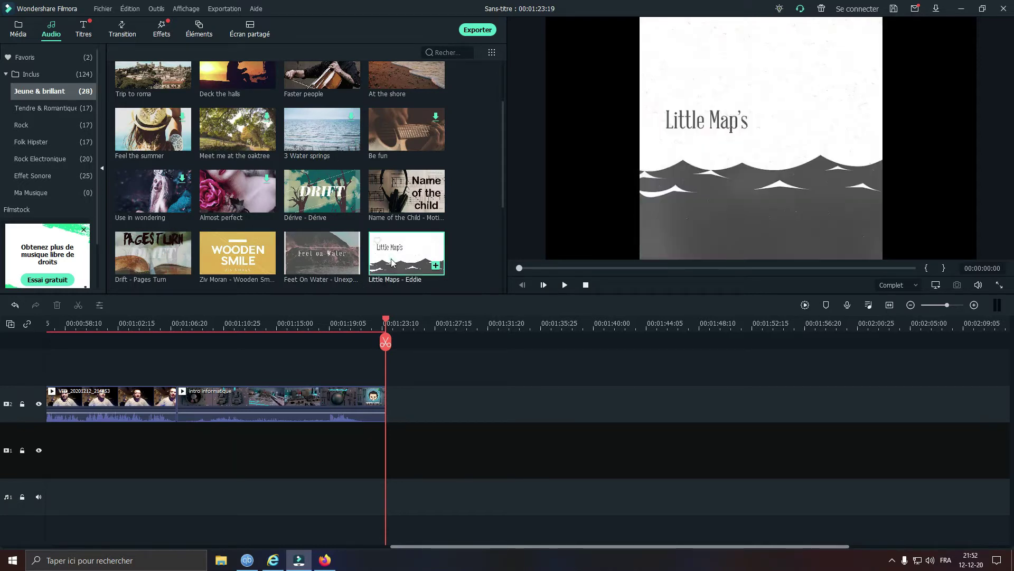
pyautogui.click(585, 287)
pyautogui.click(306, 264)
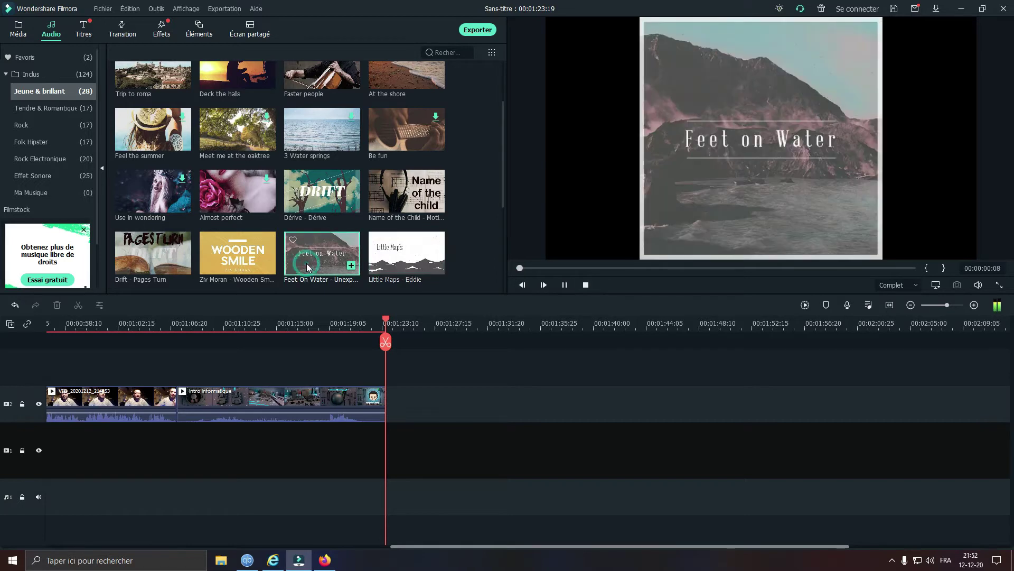
pyautogui.click(586, 269)
pyautogui.click(585, 285)
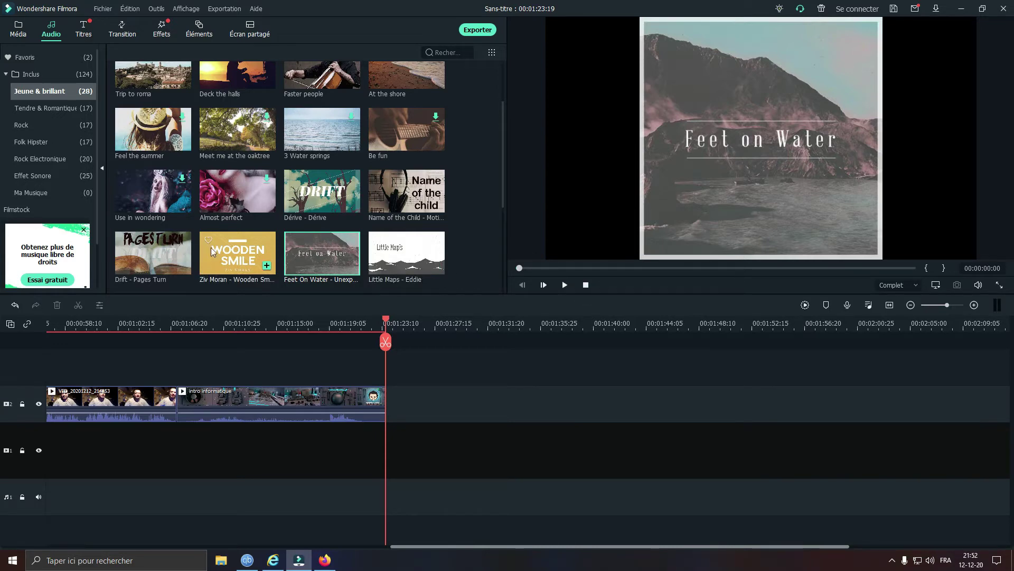
# - Download the first Jeune & brillant tracks, including Natural way, Likes, At the shore, Faster people, Deck the halls and Trip to roma
pyautogui.scroll(2, 201, 248)
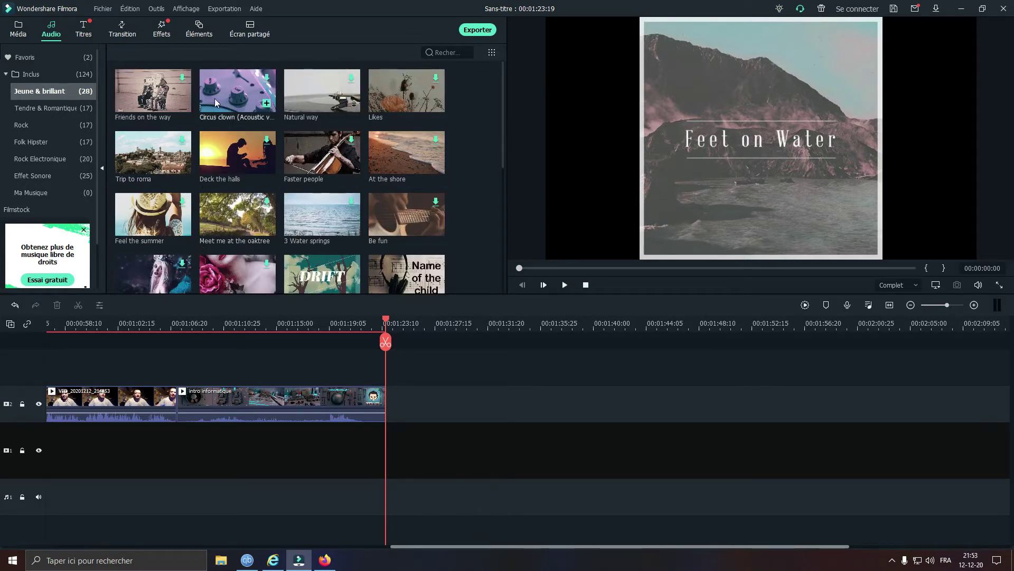
pyautogui.click(300, 101)
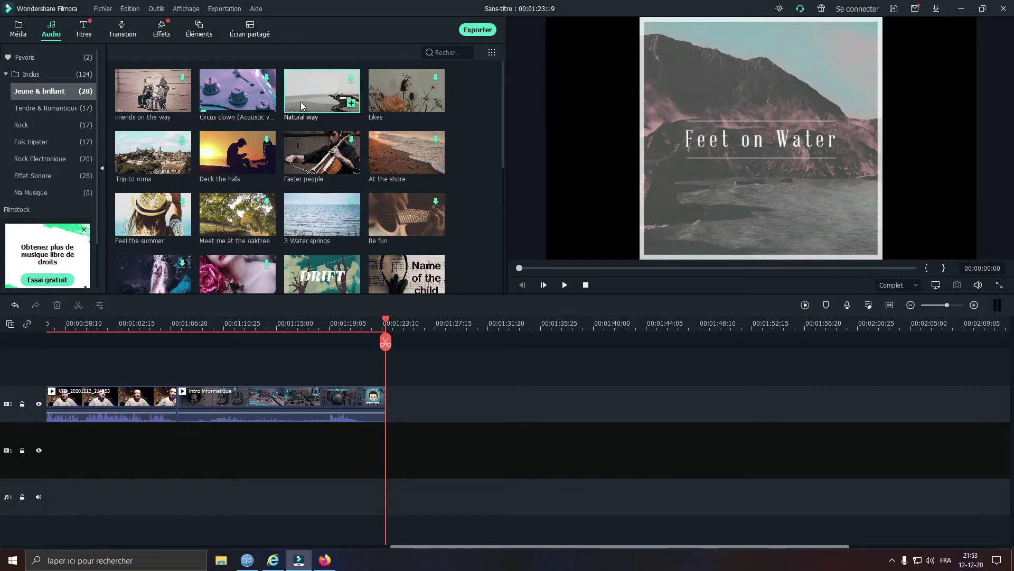
pyautogui.click(384, 105)
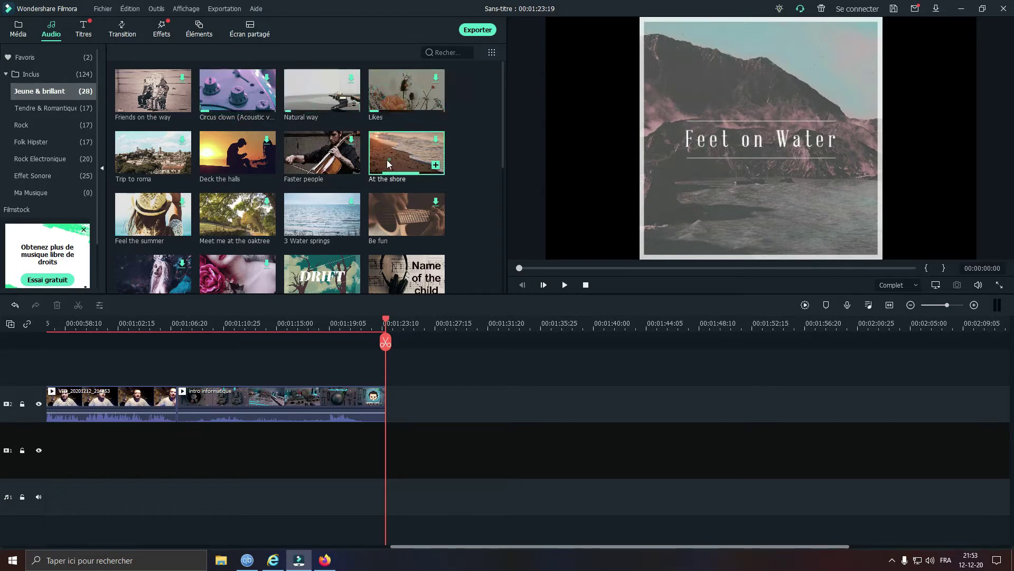
pyautogui.click(330, 166)
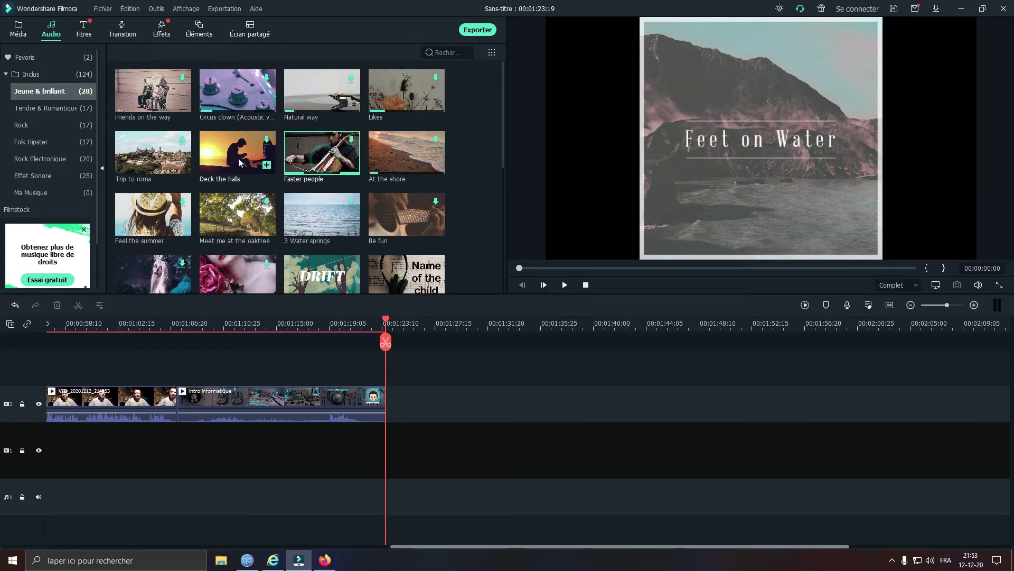
pyautogui.click(219, 160)
pyautogui.click(158, 156)
# - Download Feel the summer, Meet me at the oaktree, 3 Water springs, Be fun, Use in wondering and Almost perfect
pyautogui.click(180, 219)
pyautogui.click(215, 216)
pyautogui.click(323, 217)
pyautogui.click(406, 216)
pyautogui.click(183, 286)
pyautogui.click(238, 272)
pyautogui.scroll(-3, 334, 239)
pyautogui.scroll(-1, 334, 236)
pyautogui.scroll(4, 333, 235)
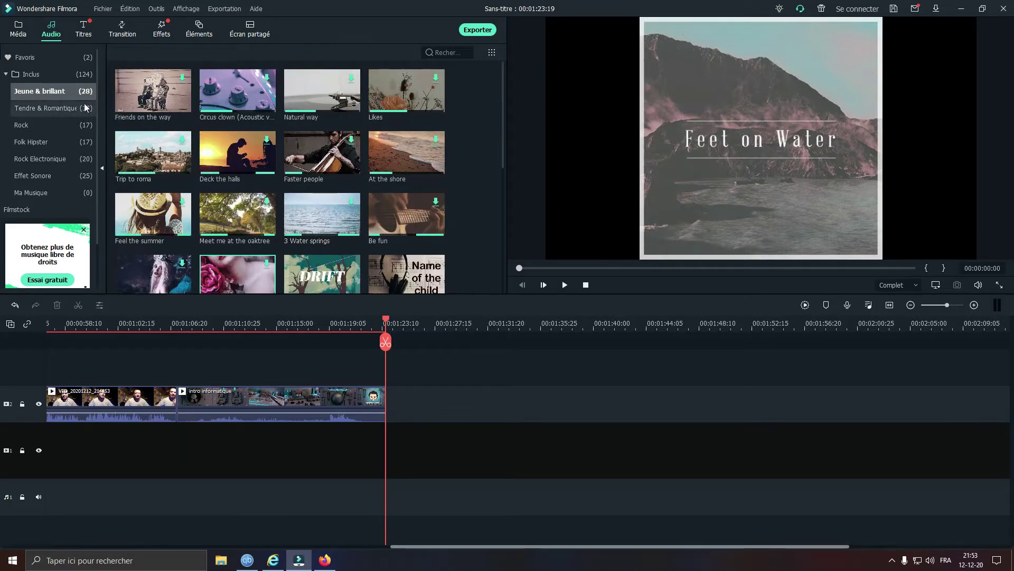
# - Download the Tendre & Romantique tracks from A story everybody knows through Parachute
pyautogui.click(24, 109)
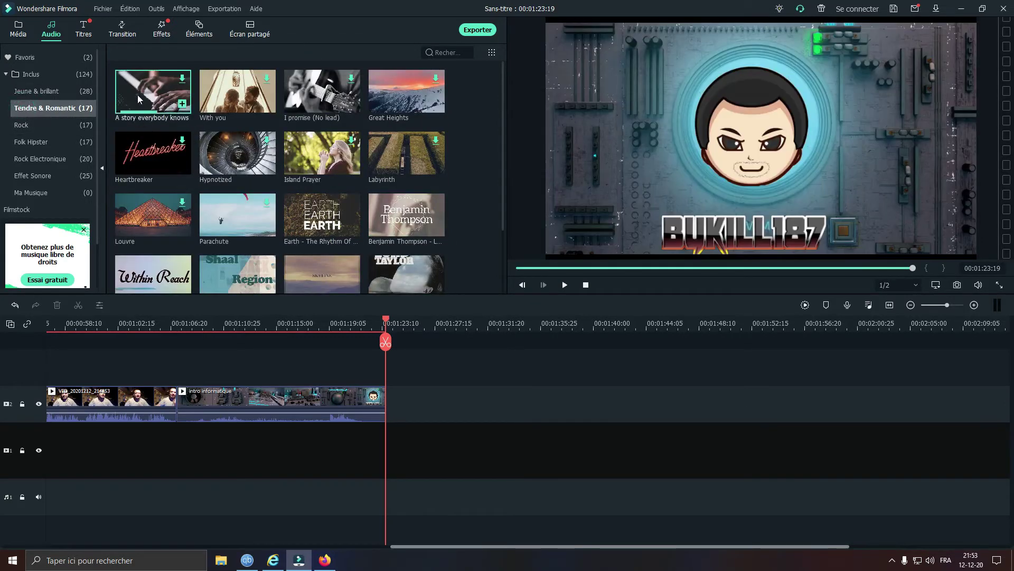
pyautogui.click(222, 104)
pyautogui.click(309, 100)
pyautogui.click(393, 95)
pyautogui.click(388, 156)
pyautogui.click(313, 161)
pyautogui.click(227, 162)
pyautogui.click(142, 165)
pyautogui.click(152, 217)
pyautogui.click(235, 216)
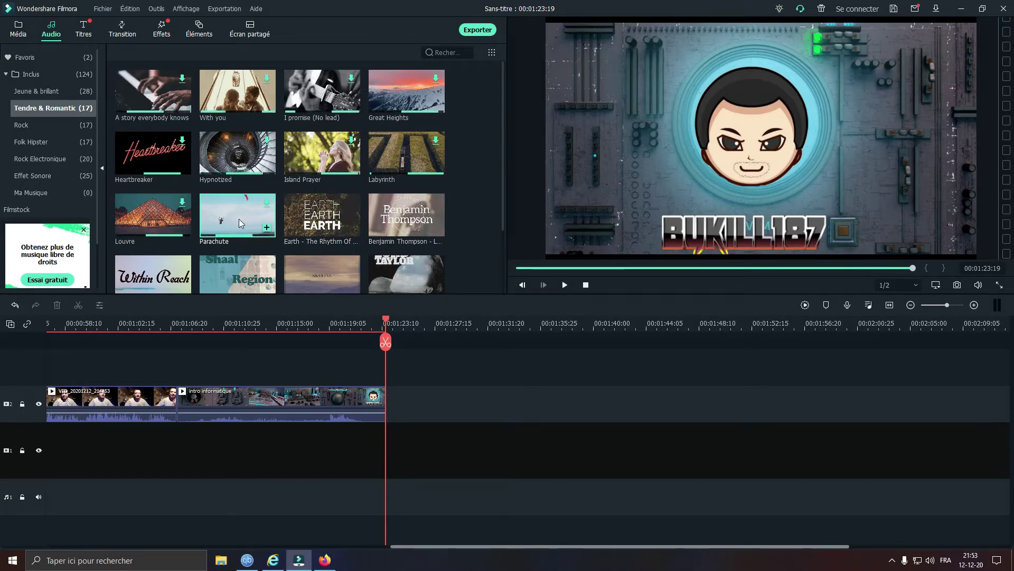
# - Preview the Red Echoes track at the end of Tendre & Romantique and stop its playback
pyautogui.scroll(-3, 255, 225)
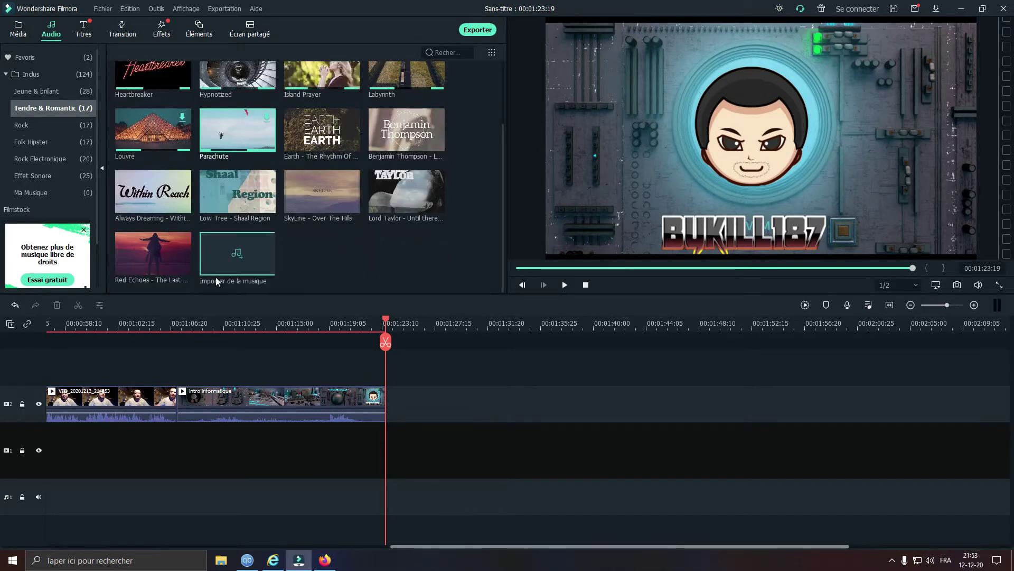
pyautogui.doubleClick(132, 257)
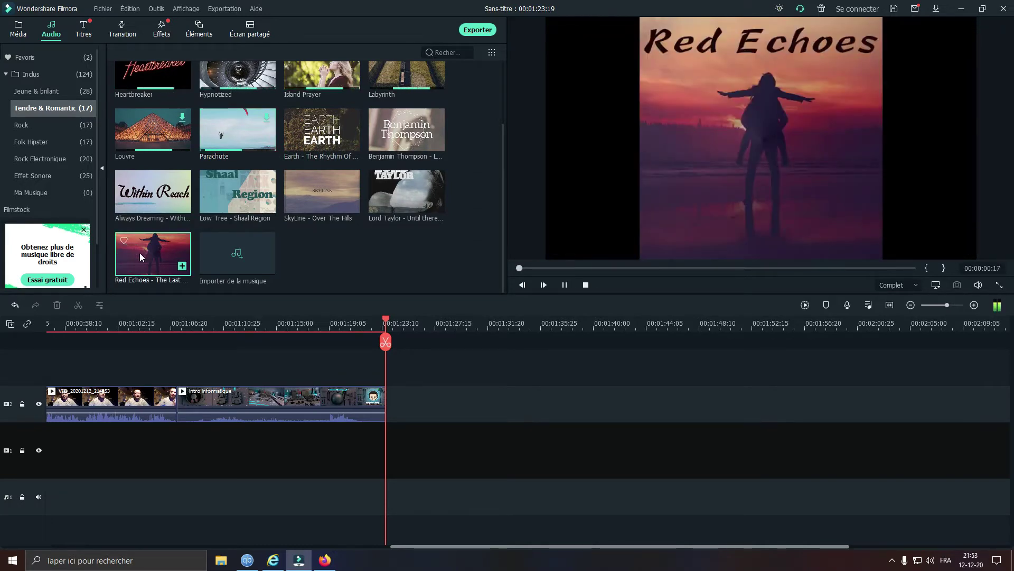
pyautogui.click(586, 285)
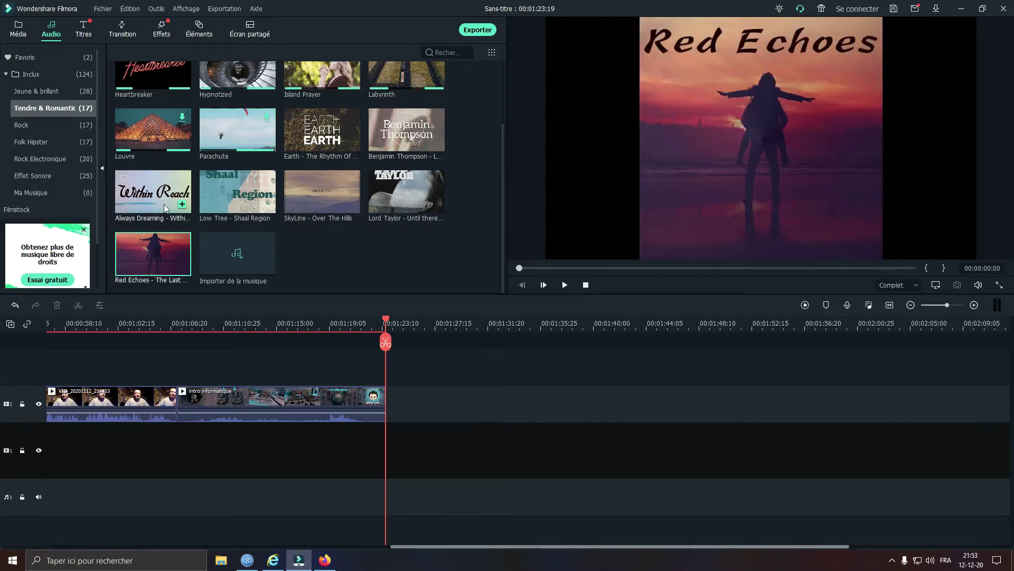
# - Download the not-yet-downloaded tracks in the Rock, Folk Hipster and Rock Electronique categories
pyautogui.click(29, 111)
pyautogui.click(23, 124)
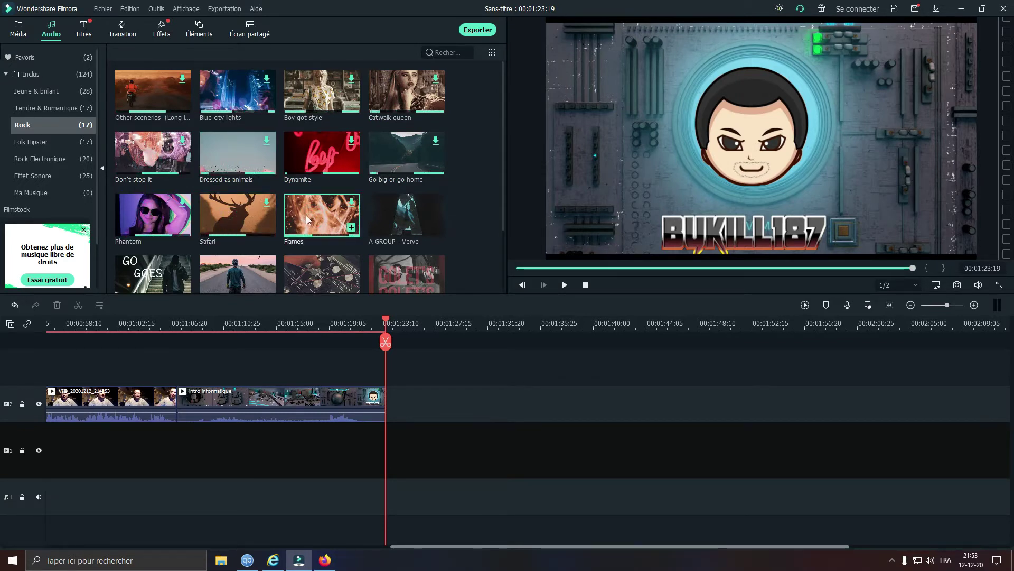
pyautogui.click(35, 141)
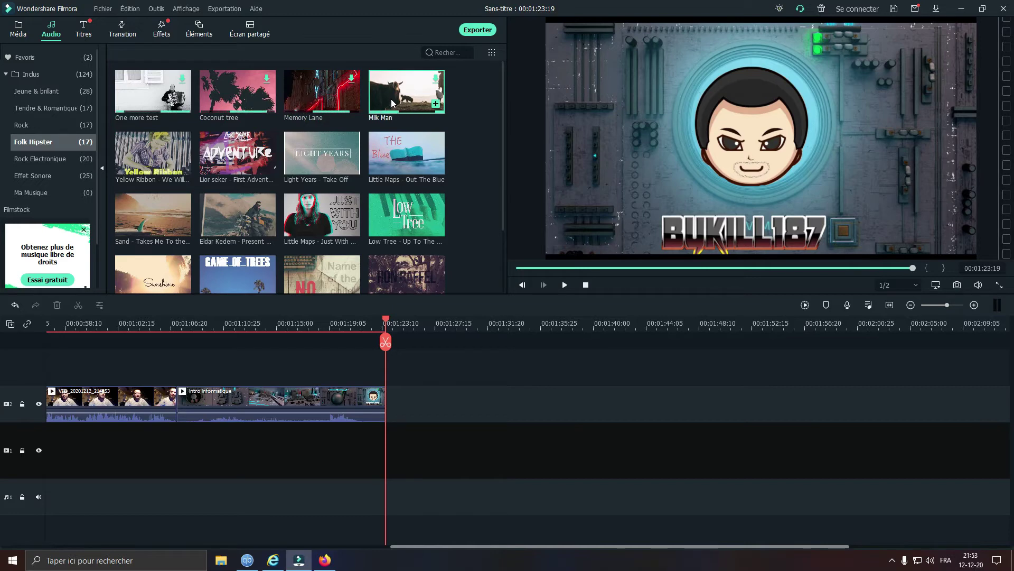
pyautogui.click(40, 160)
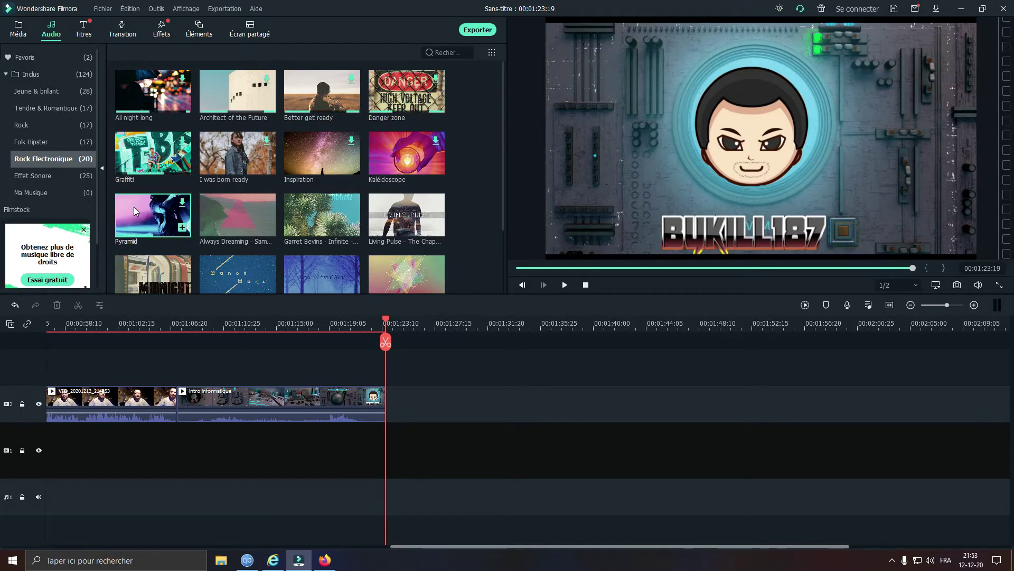
pyautogui.moveTo(313, 163)
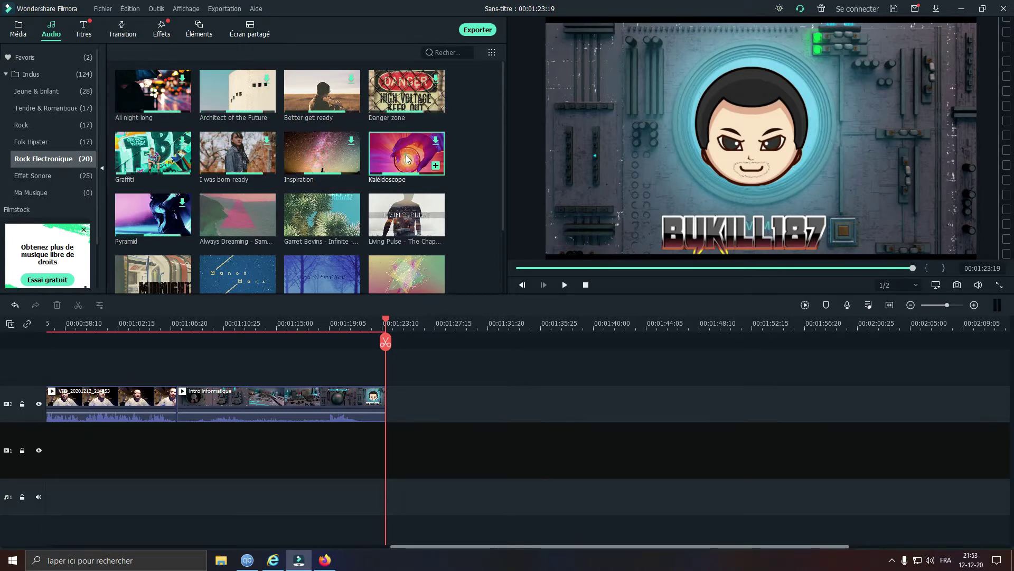
# - Browse the Effet Sonore category and preview the Klaxon cinématique and Moto sound effects
pyautogui.click(30, 176)
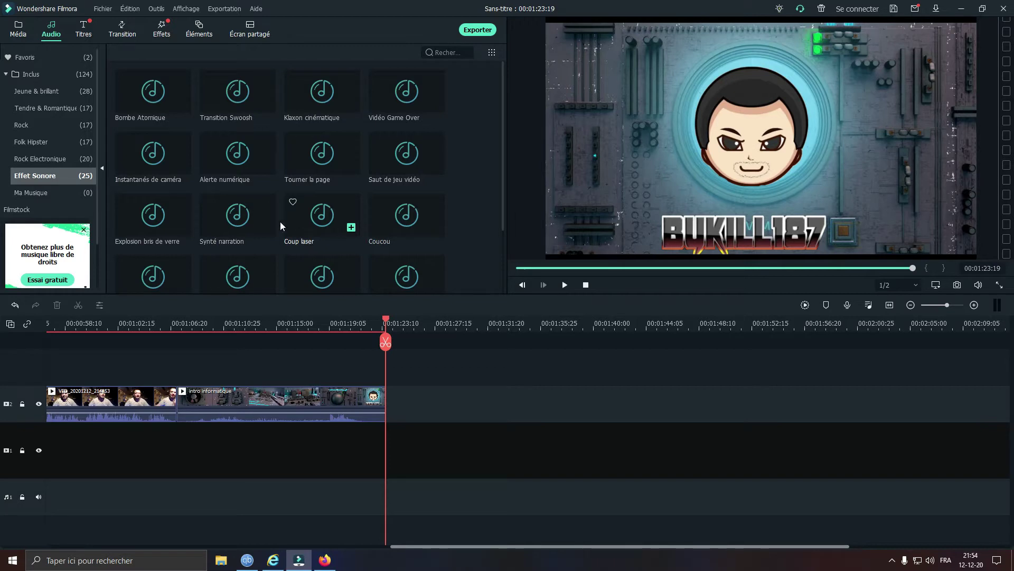
pyautogui.doubleClick(307, 100)
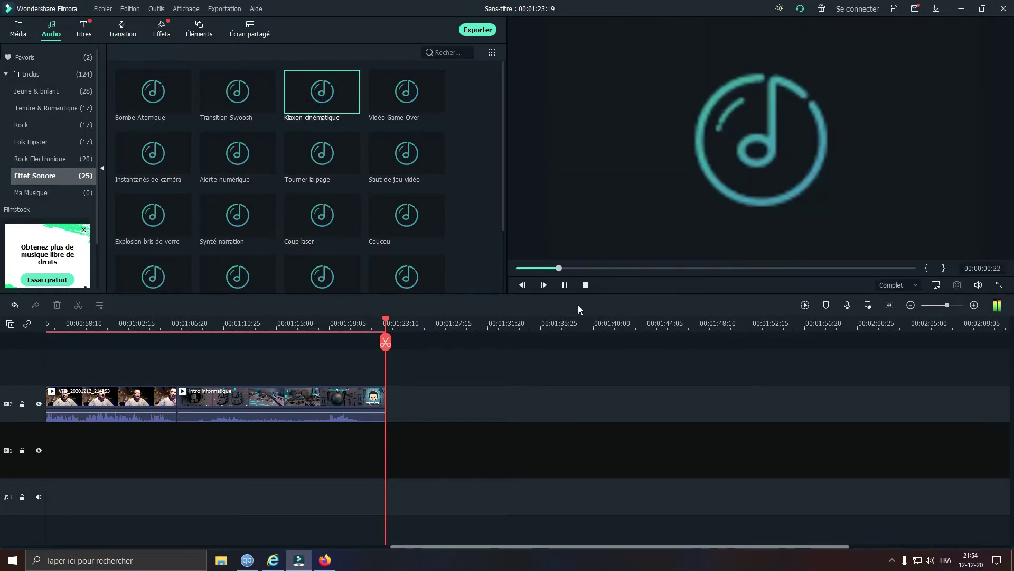
pyautogui.click(585, 285)
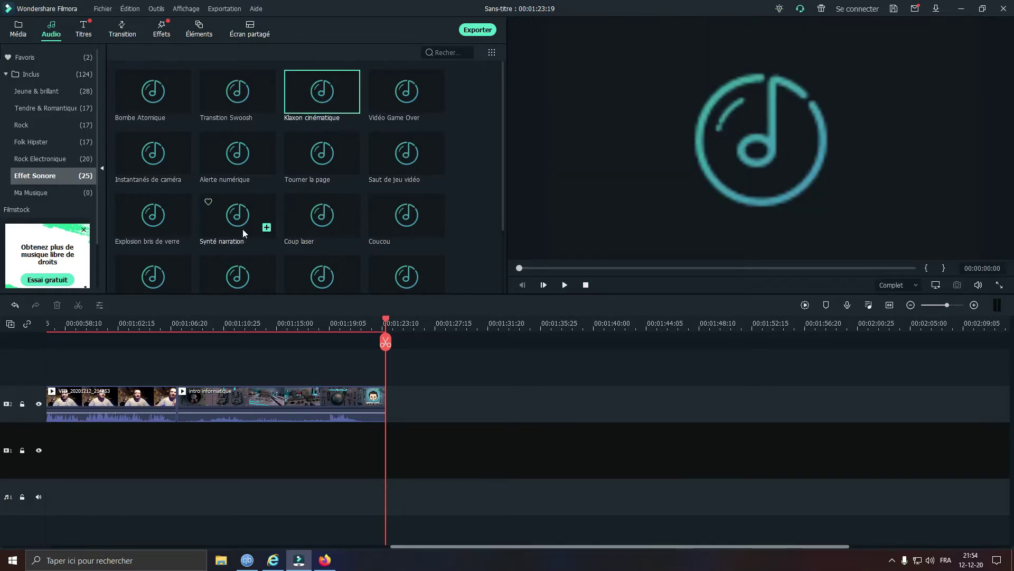
pyautogui.scroll(-5, 359, 186)
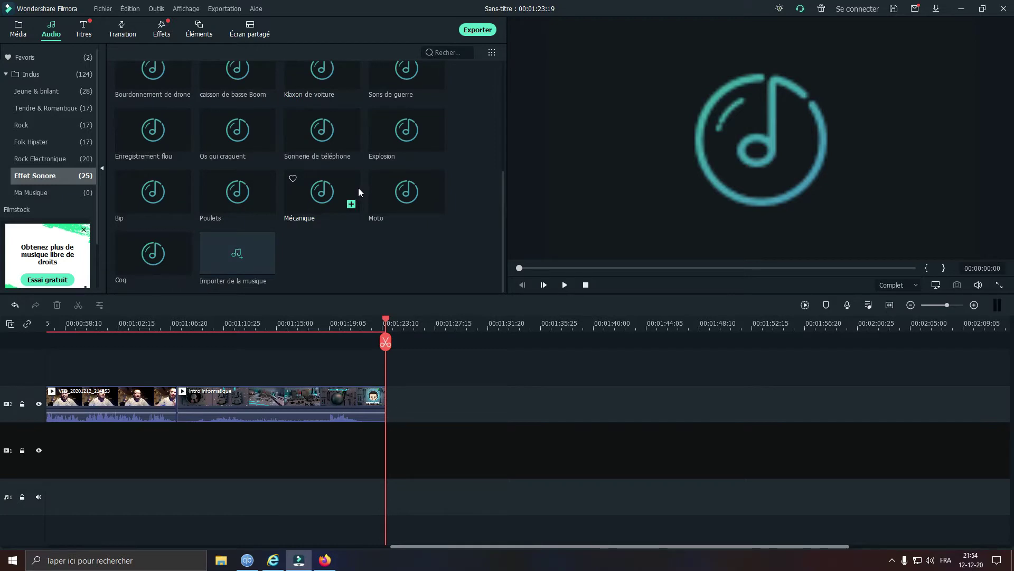
pyautogui.doubleClick(403, 208)
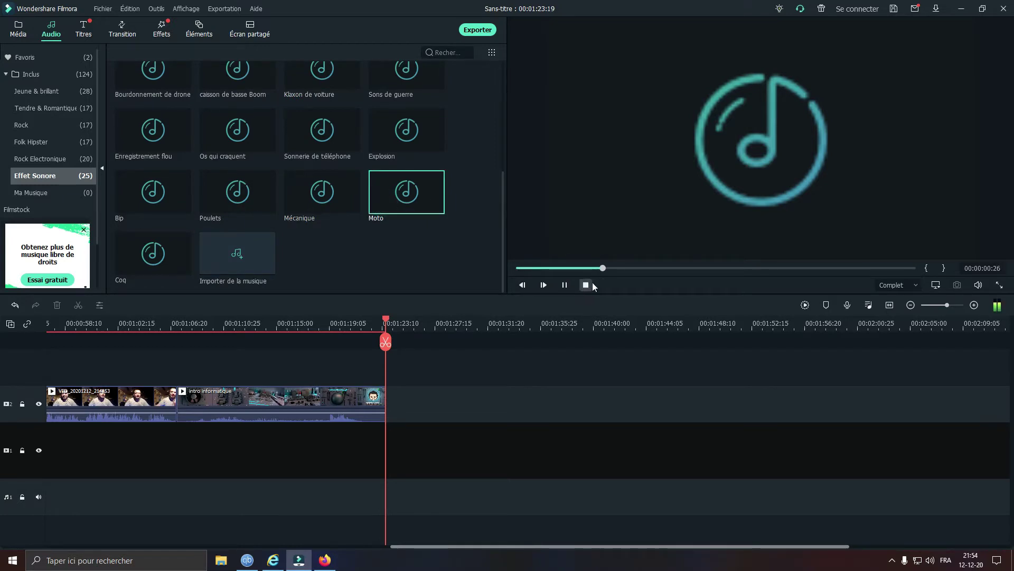
pyautogui.click(586, 285)
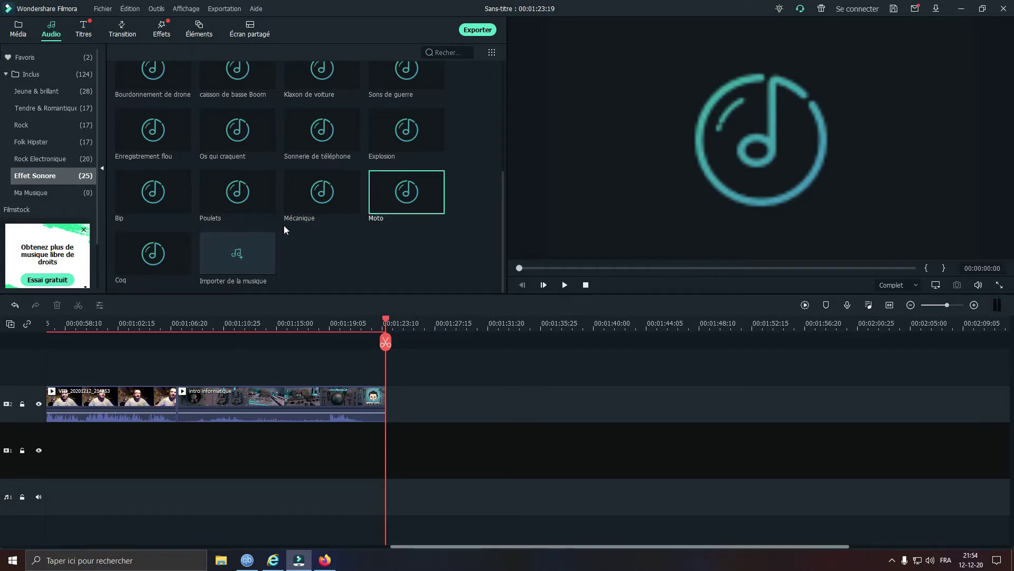
pyautogui.scroll(5, 290, 222)
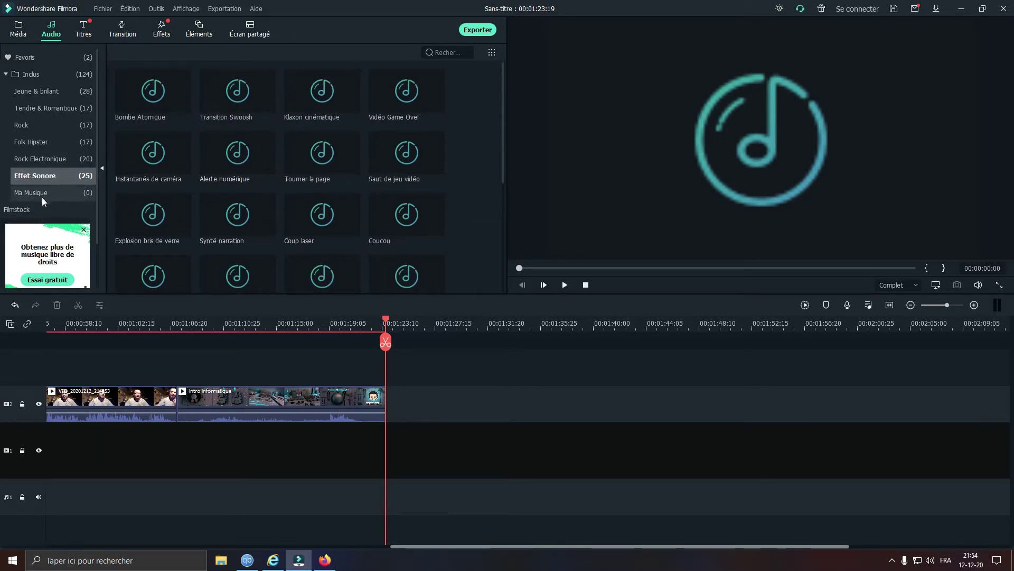
# - Look through the Ma Musique, Jeune & brillant, Inclus and Filmstock sections of the audio library
pyautogui.click(37, 192)
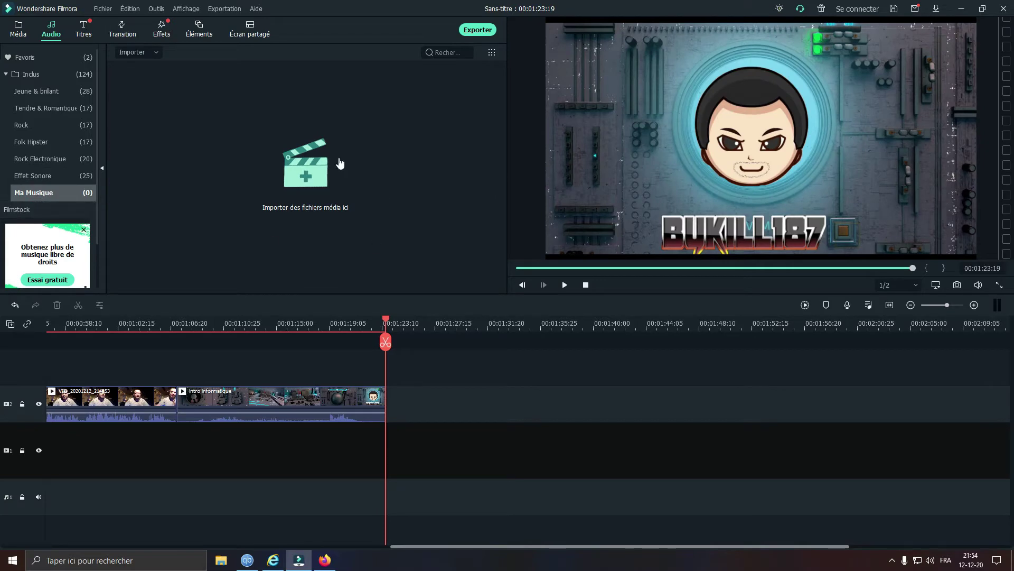
pyautogui.click(28, 91)
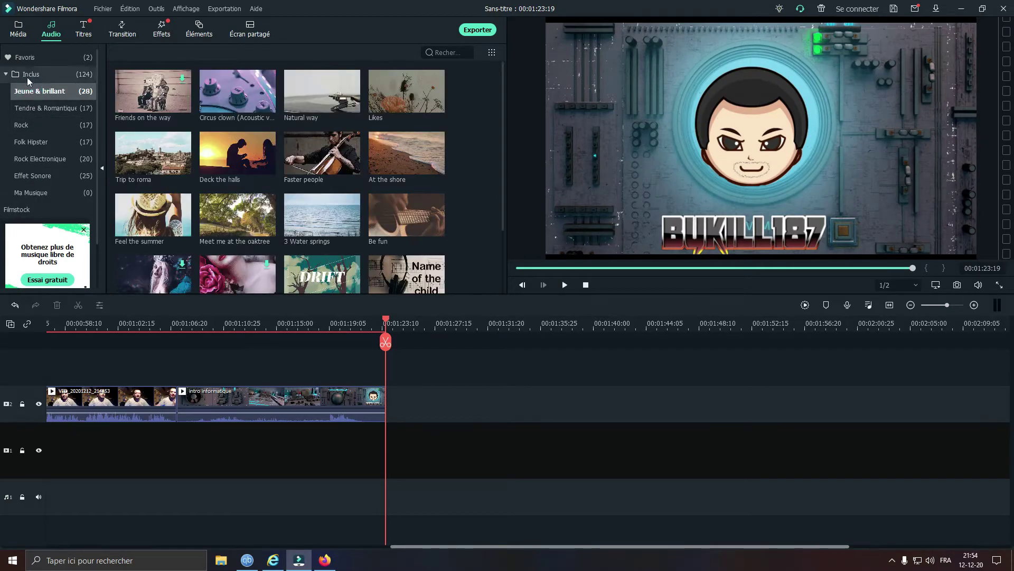
pyautogui.click(25, 76)
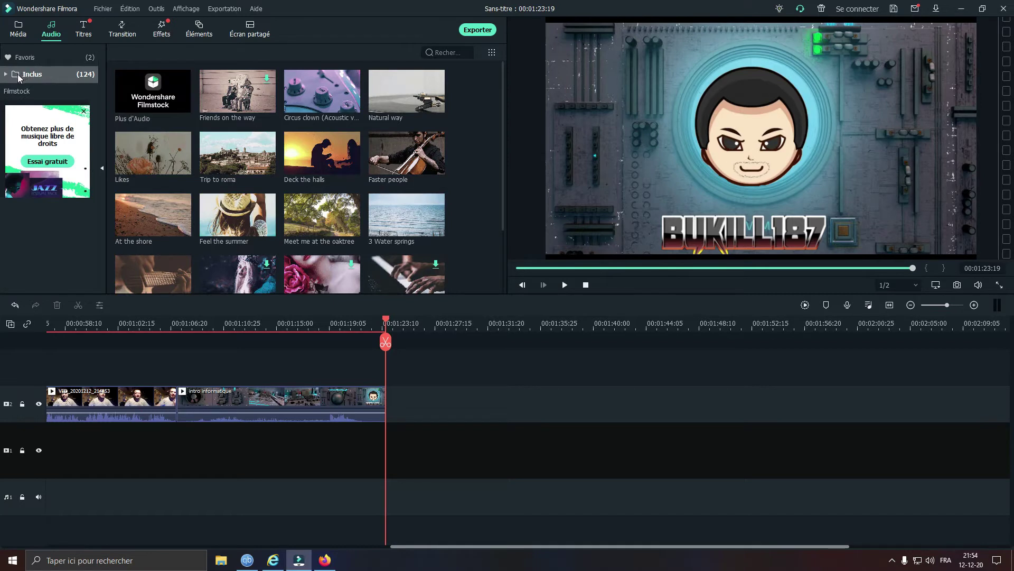
pyautogui.click(18, 92)
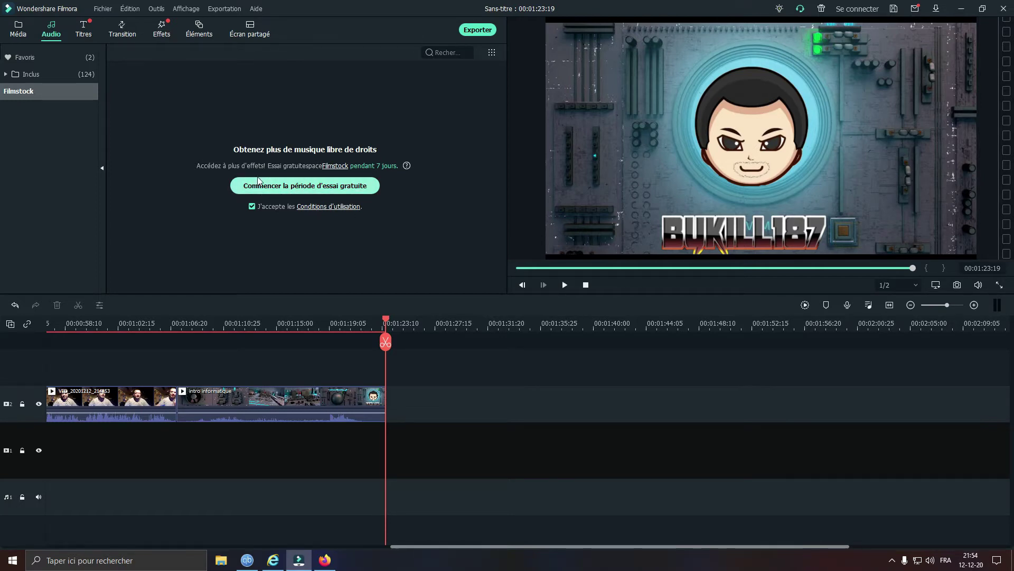
# - Preview the Circus clown and Natural way tracks in the included Jeune & brillant category
pyautogui.click(30, 74)
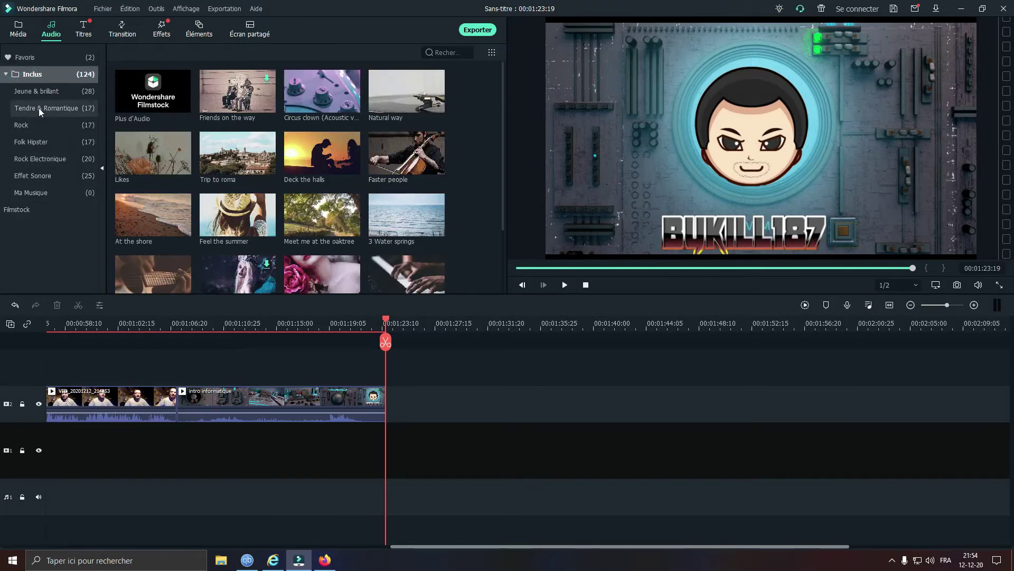
pyautogui.click(37, 91)
pyautogui.moveTo(134, 100)
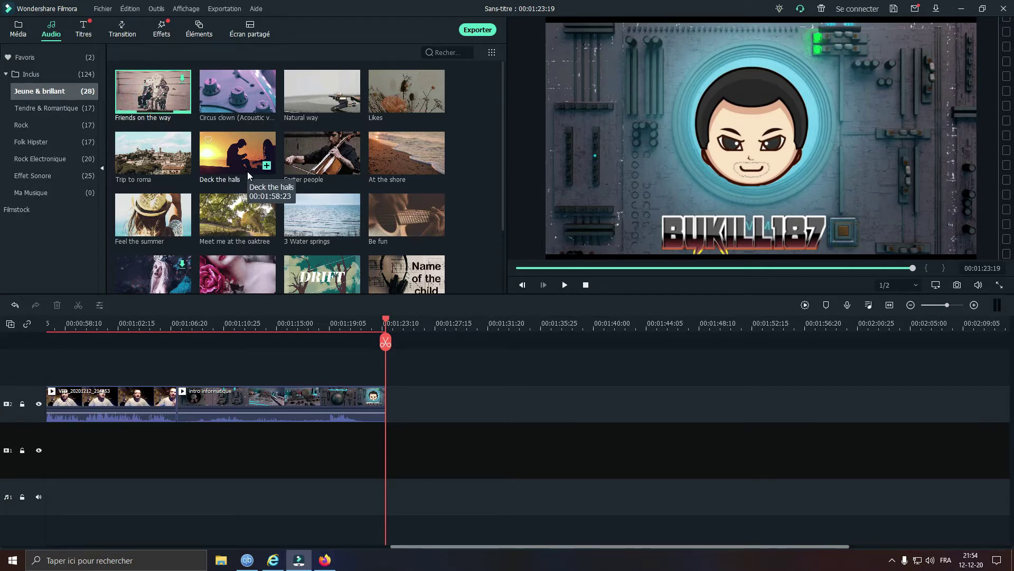
pyautogui.click(218, 99)
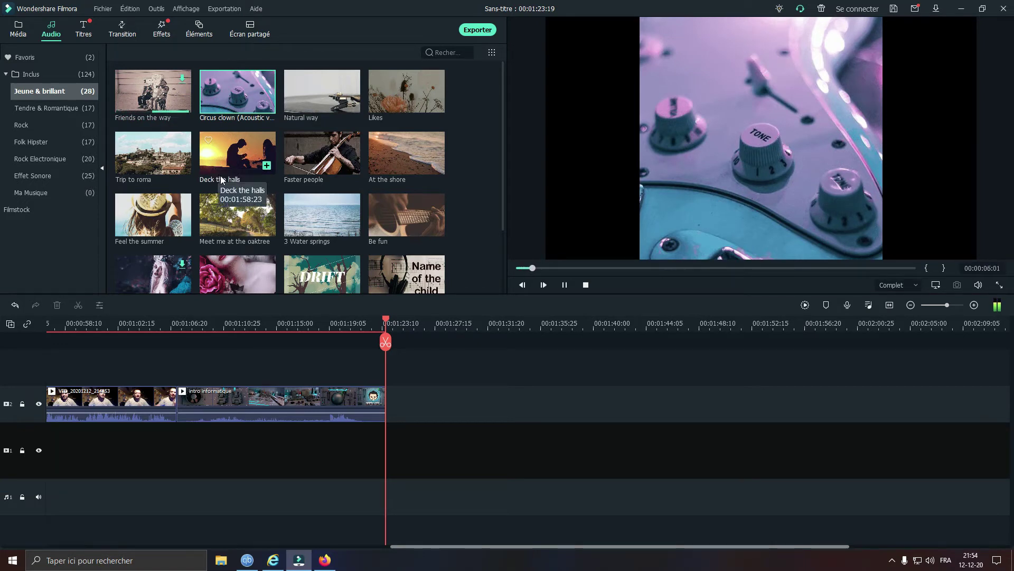
pyautogui.click(586, 286)
pyautogui.click(299, 107)
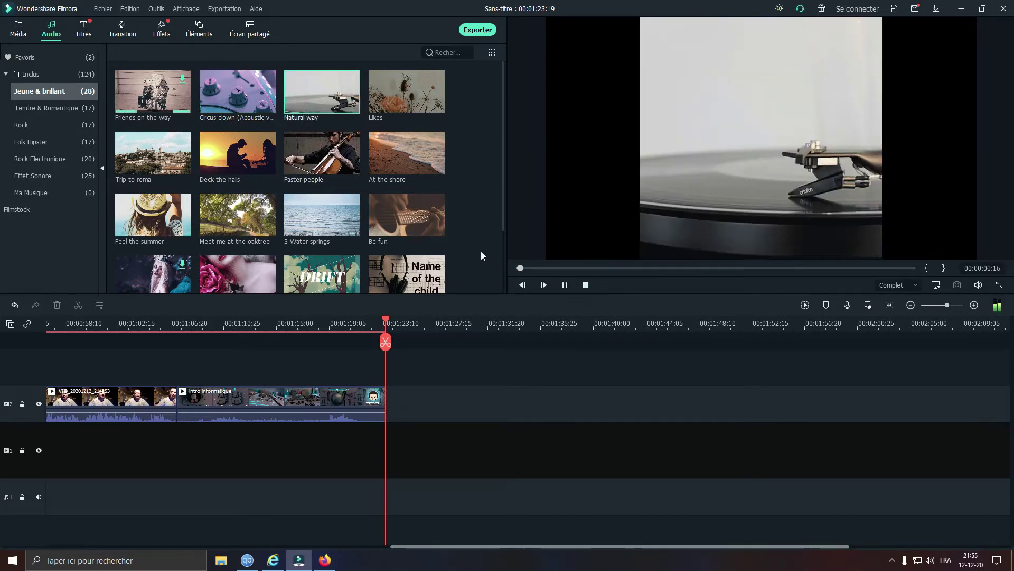
pyautogui.click(586, 285)
# - Preview the Likes and Trip to roma tracks in the Jeune & brillant category
pyautogui.click(389, 104)
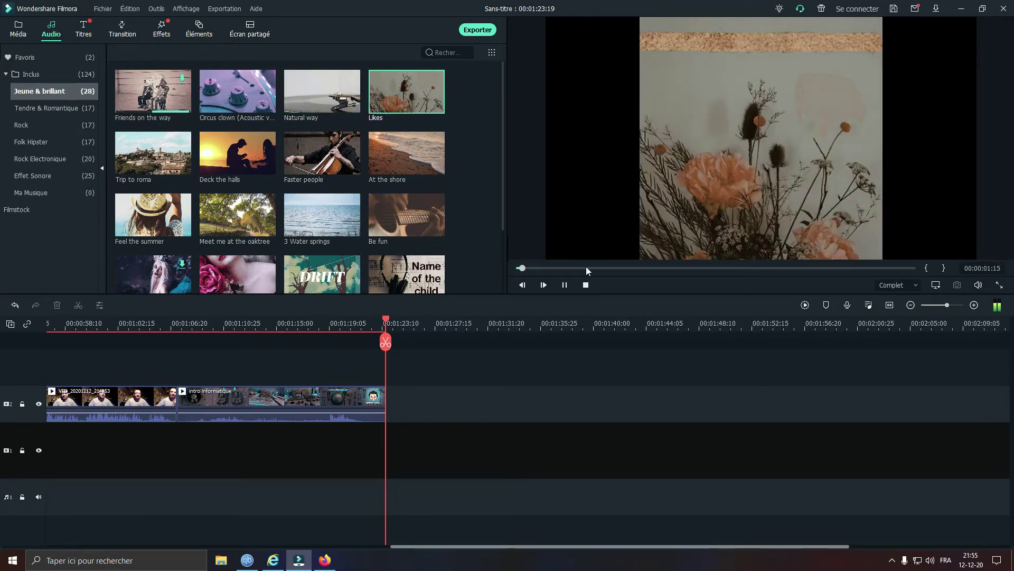
pyautogui.click(586, 268)
pyautogui.click(585, 286)
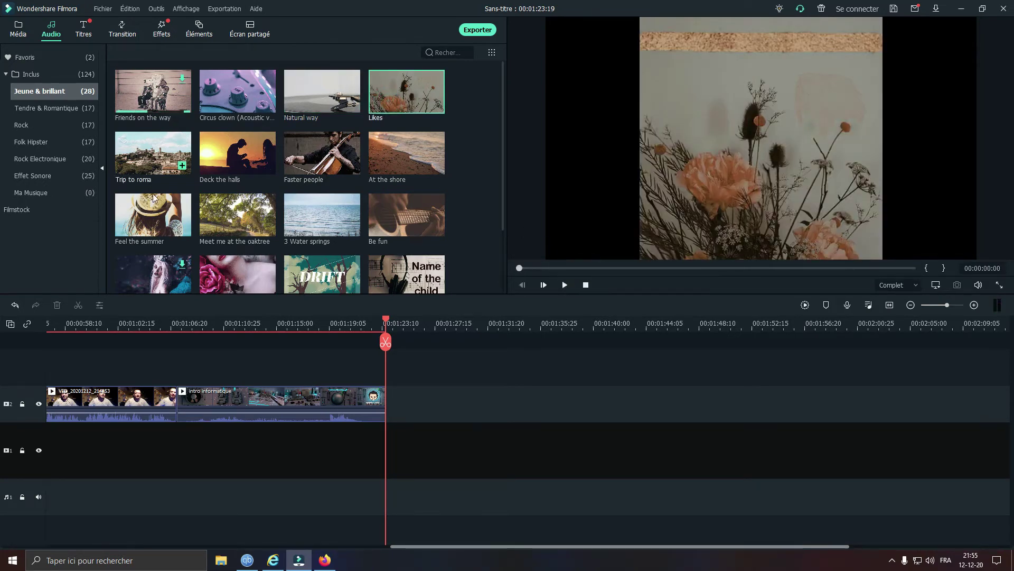
pyautogui.click(164, 168)
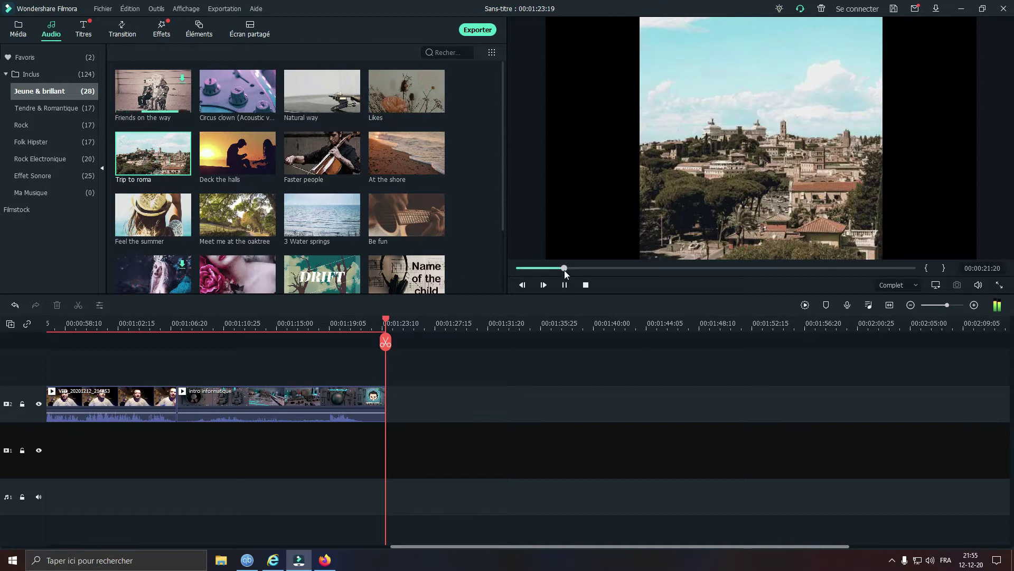
# - Preview Deck the halls and Faster people, keeping only Faster people of the two in the favourites
pyautogui.click(217, 144)
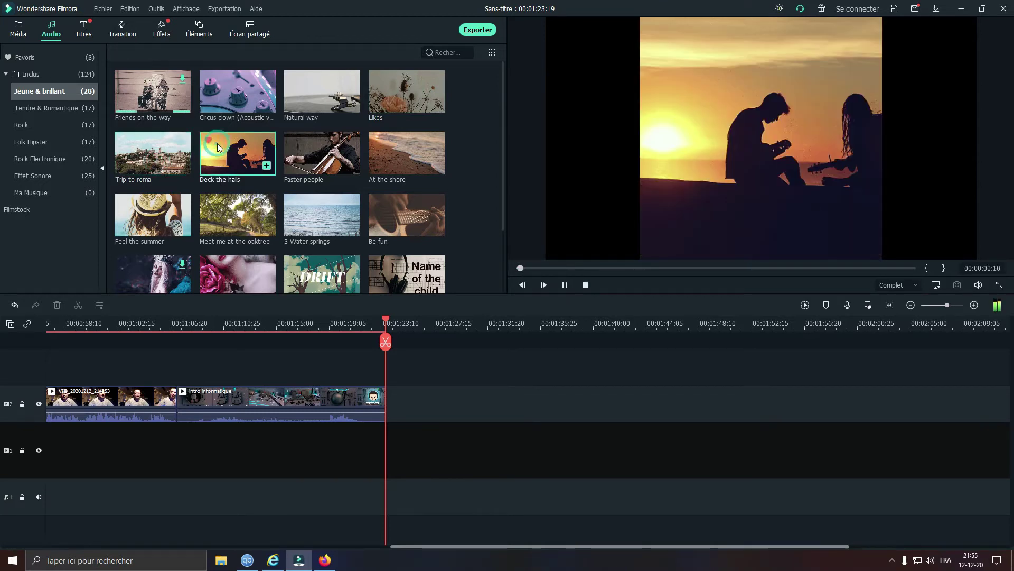
pyautogui.click(584, 285)
pyautogui.press('Right')
pyautogui.click(565, 268)
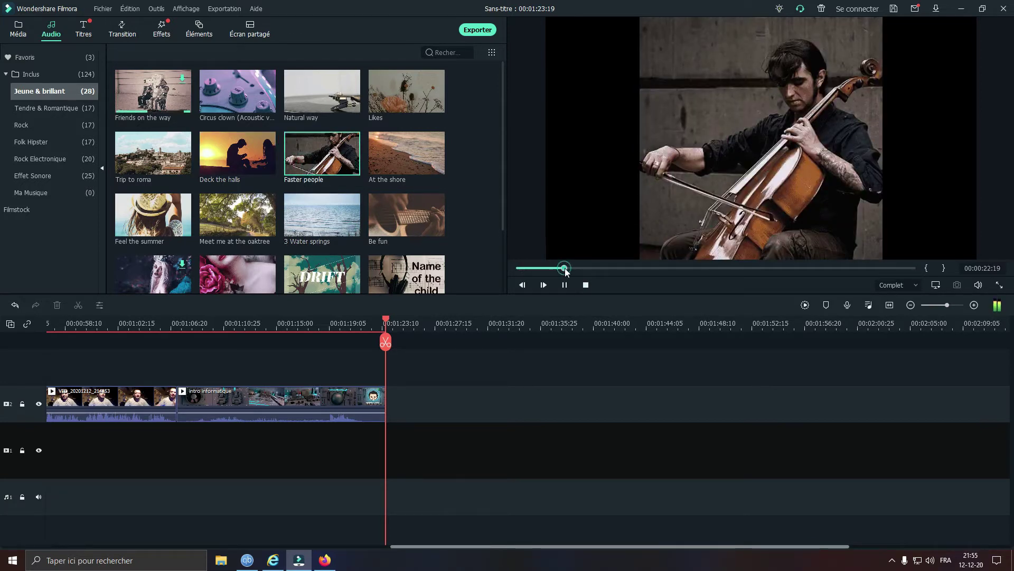
pyautogui.click(586, 286)
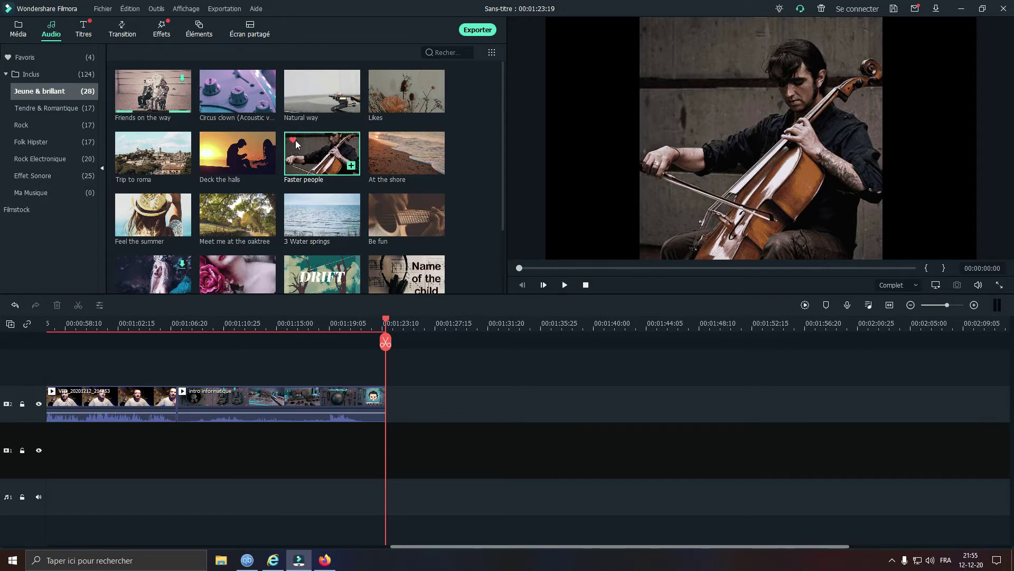
pyautogui.click(207, 140)
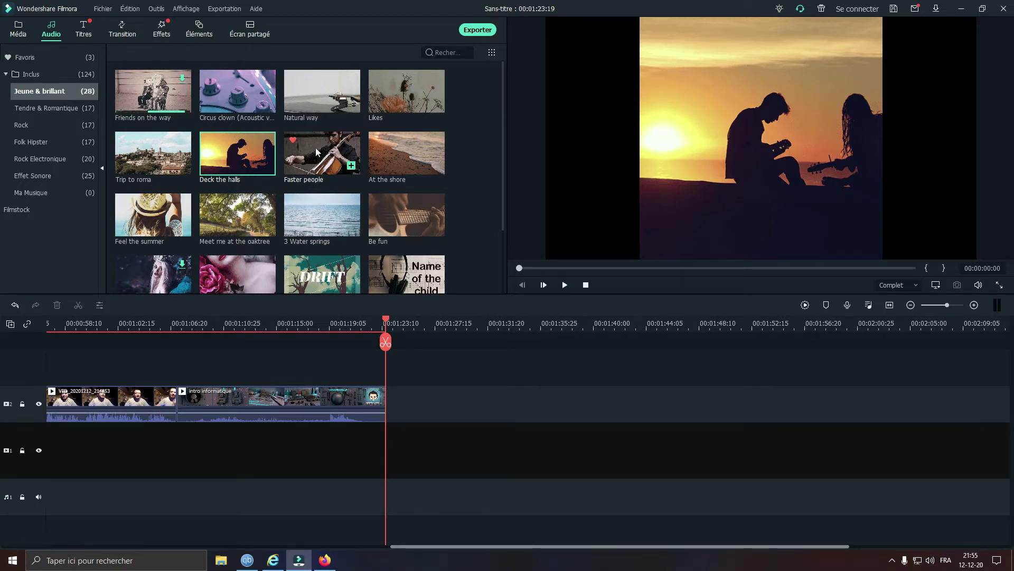
# - Preview parts of the At the shore and Feel the summer tracks
pyautogui.doubleClick(389, 158)
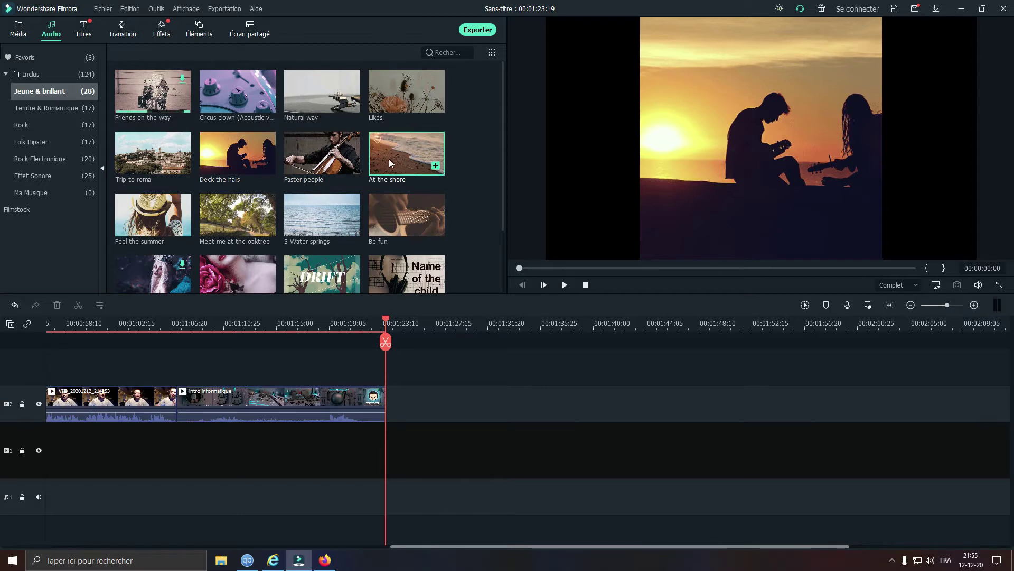
pyautogui.click(604, 267)
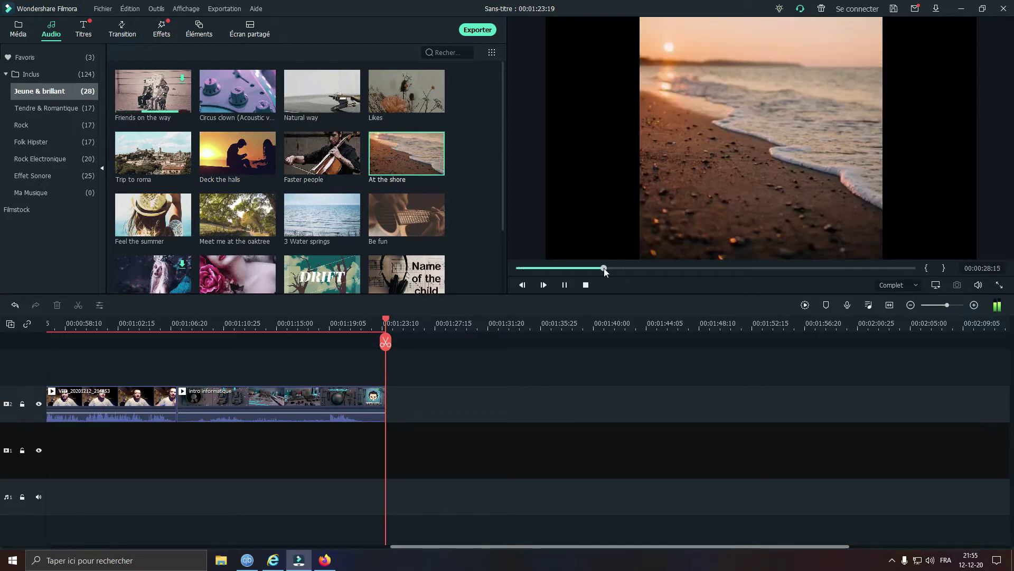
pyautogui.moveTo(604, 268); pyautogui.dragTo(644, 268)
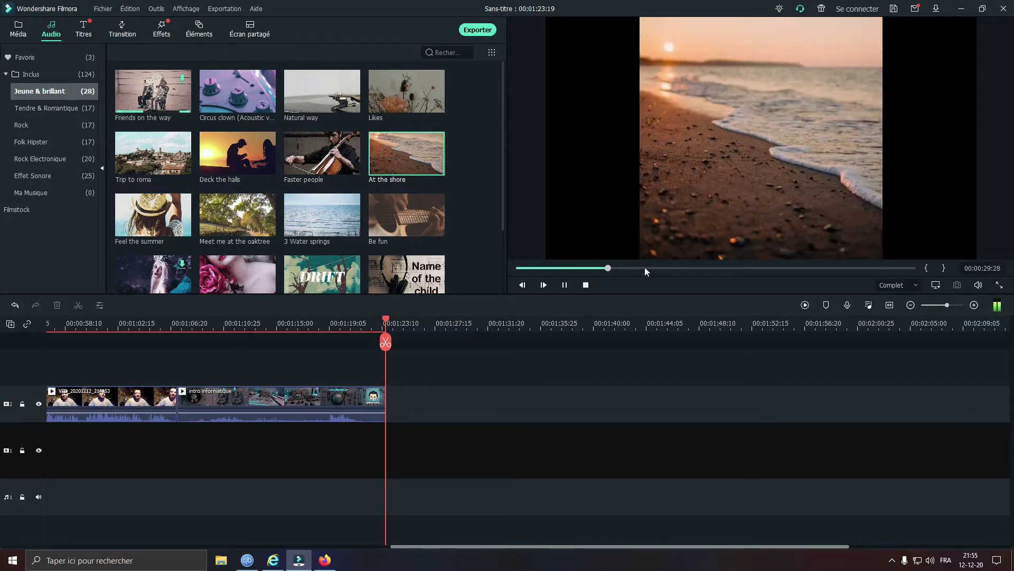
pyautogui.click(585, 286)
pyautogui.doubleClick(124, 218)
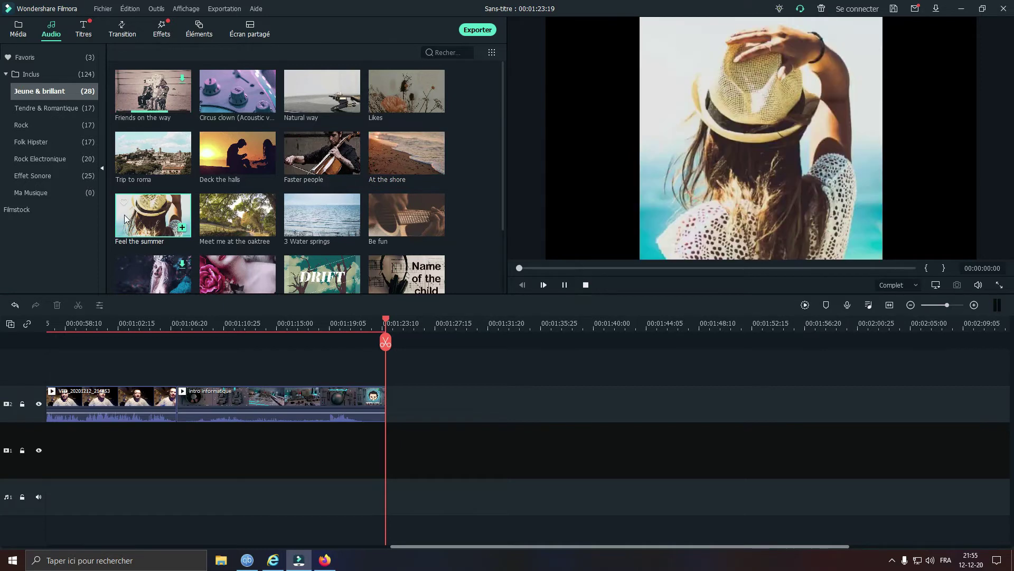
pyautogui.click(568, 268)
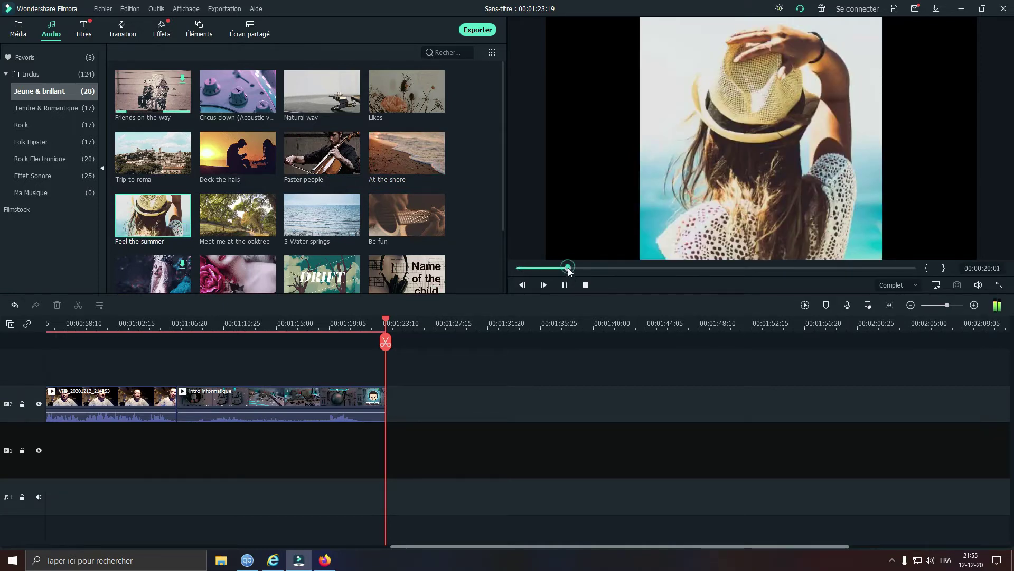
pyautogui.click(586, 285)
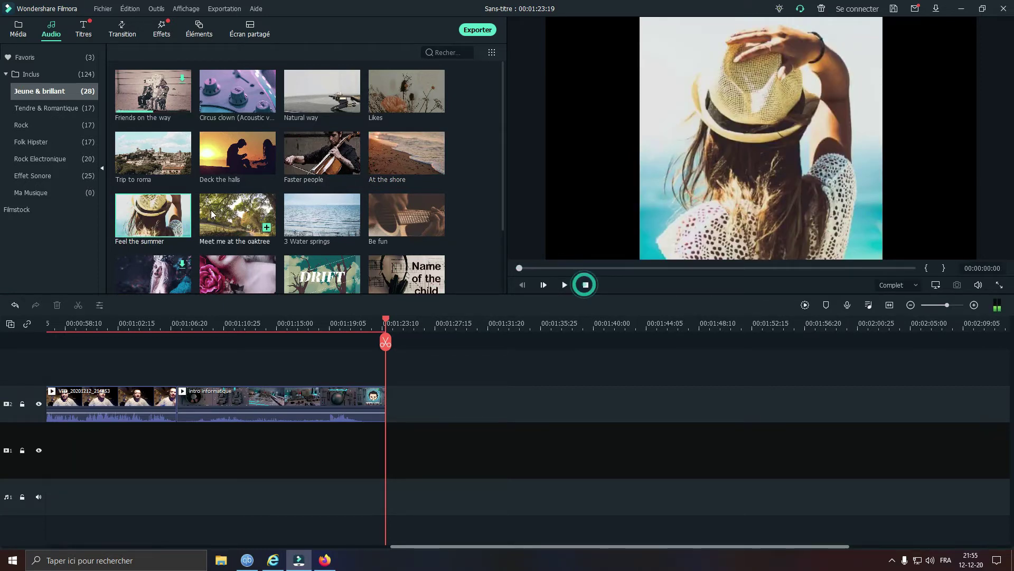
# - Preview the Meet me at the oaktree track and add it to the favourites
pyautogui.click(223, 221)
pyautogui.click(571, 268)
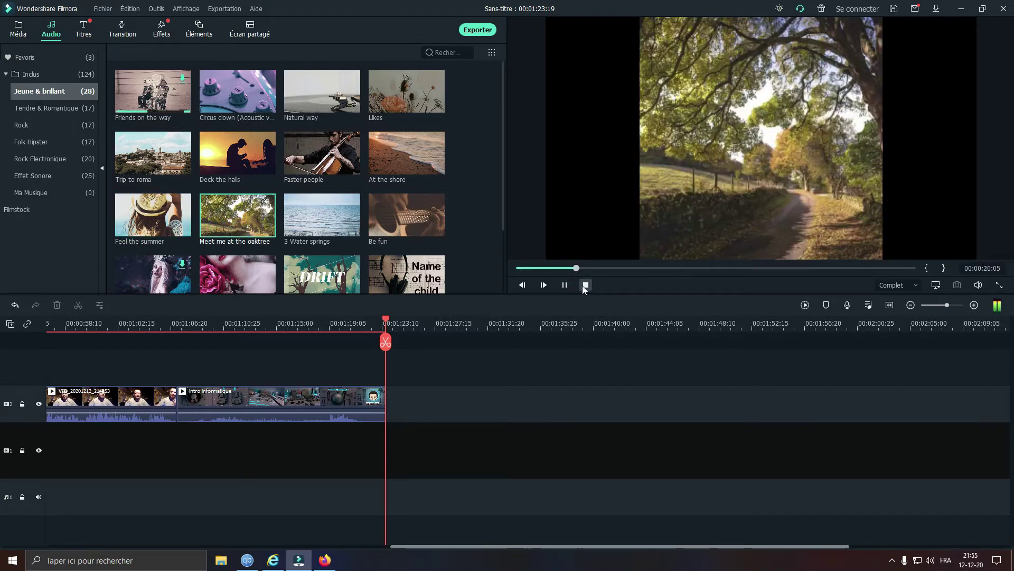
pyautogui.click(585, 286)
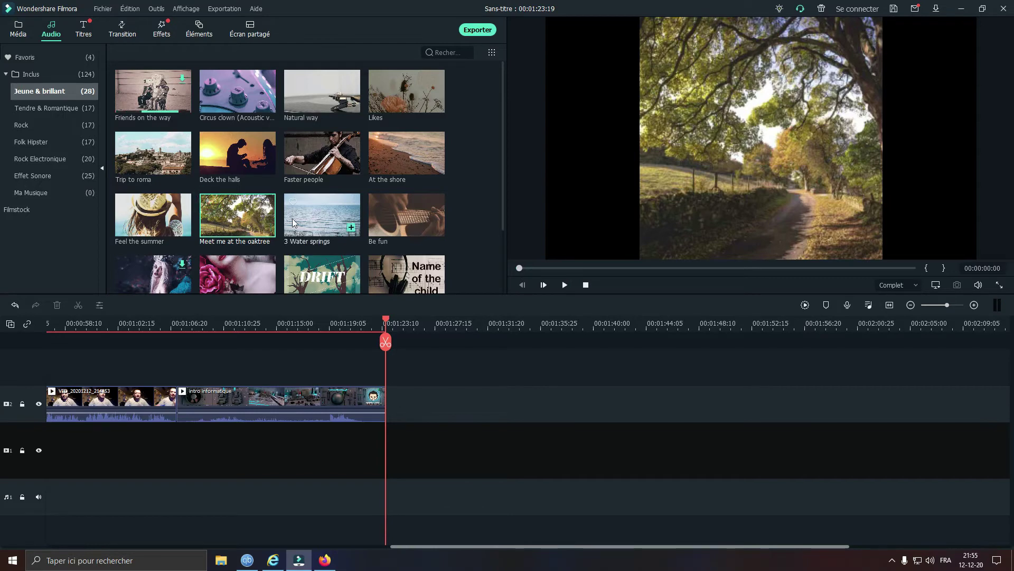
# - Preview parts of the 3 Water springs and Be fun tracks
pyautogui.doubleClick(311, 221)
pyautogui.click(599, 268)
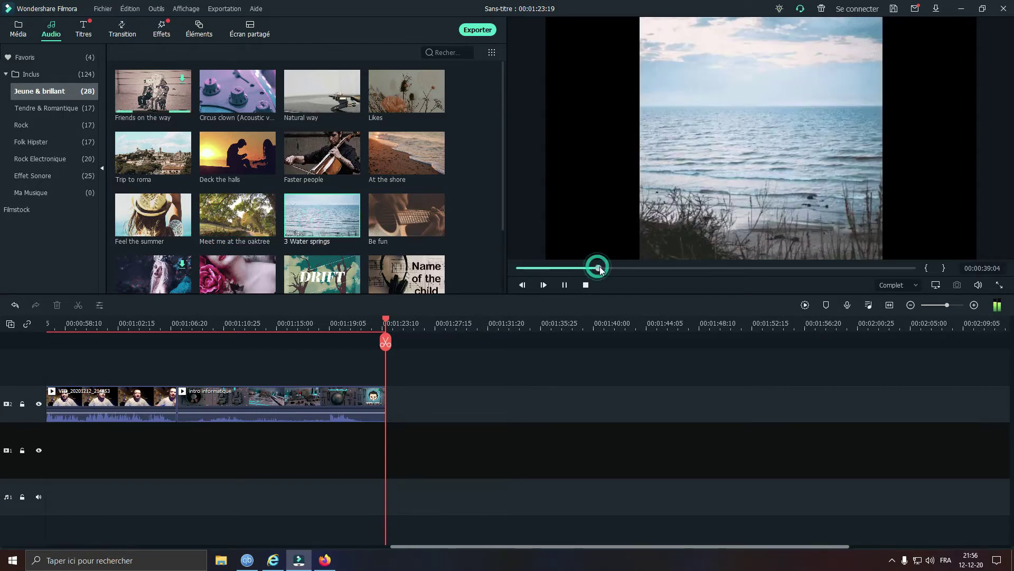
pyautogui.click(586, 285)
pyautogui.click(373, 215)
pyautogui.doubleClick(373, 216)
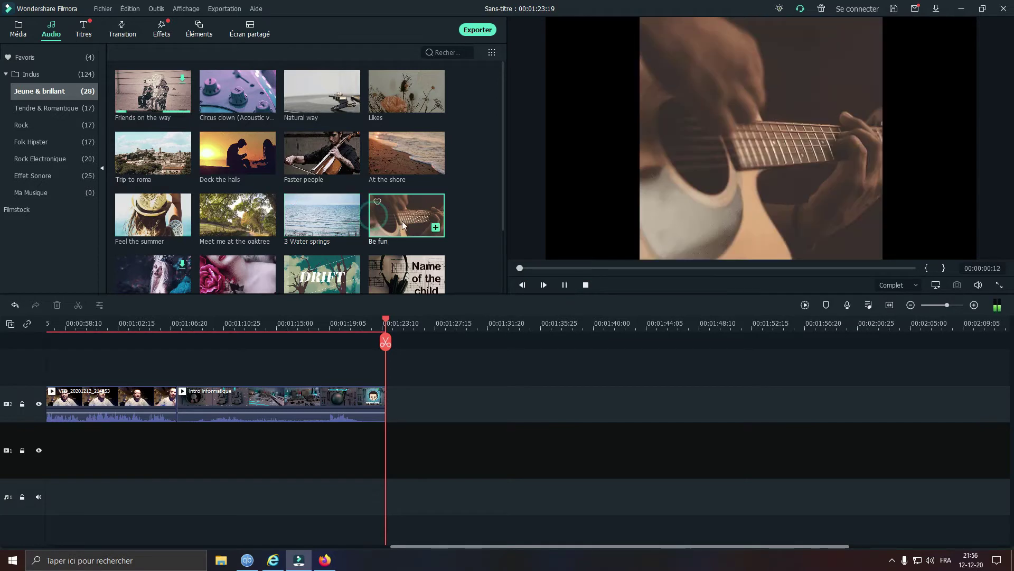
pyautogui.click(571, 263)
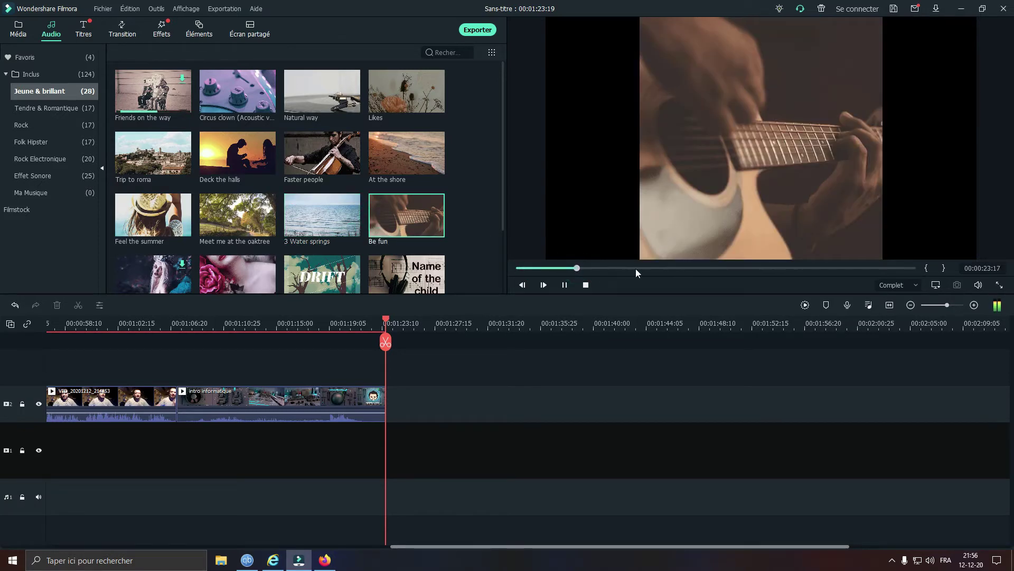
pyautogui.click(586, 285)
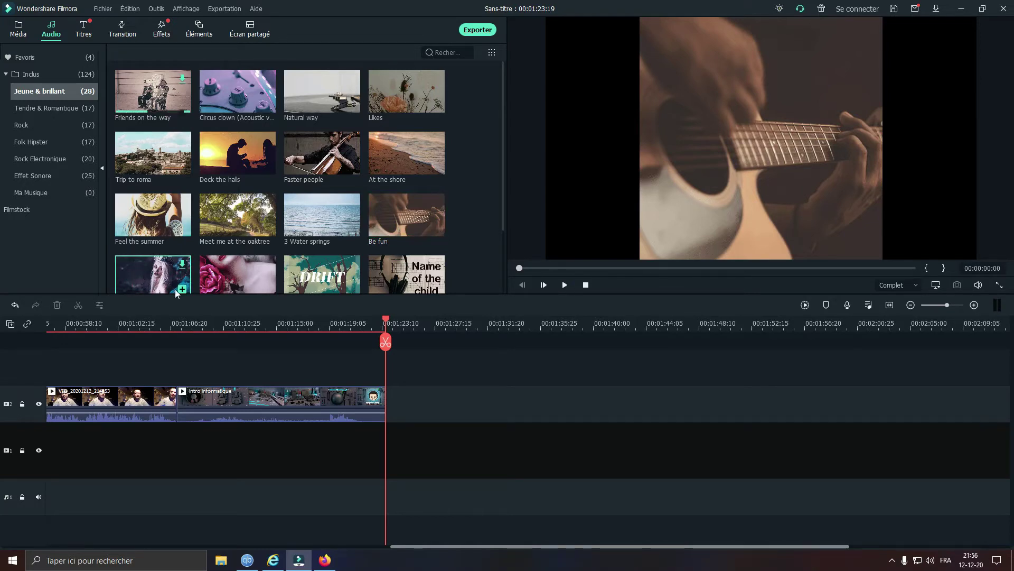
# - Preview the Almost perfect track and look over the remaining tracks in the Jeune & brillant category
pyautogui.scroll(-2, 264, 254)
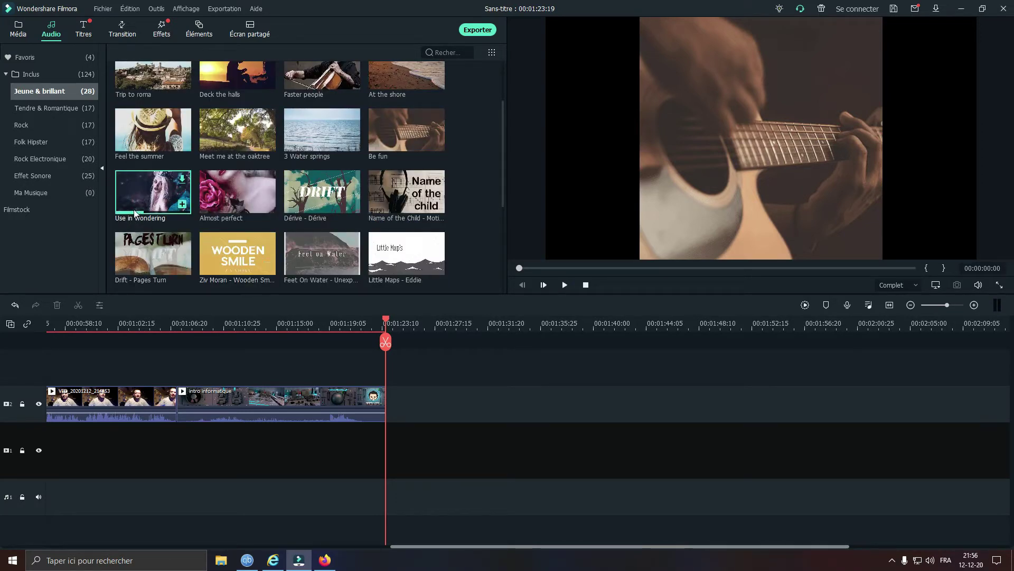
pyautogui.scroll(2, 132, 217)
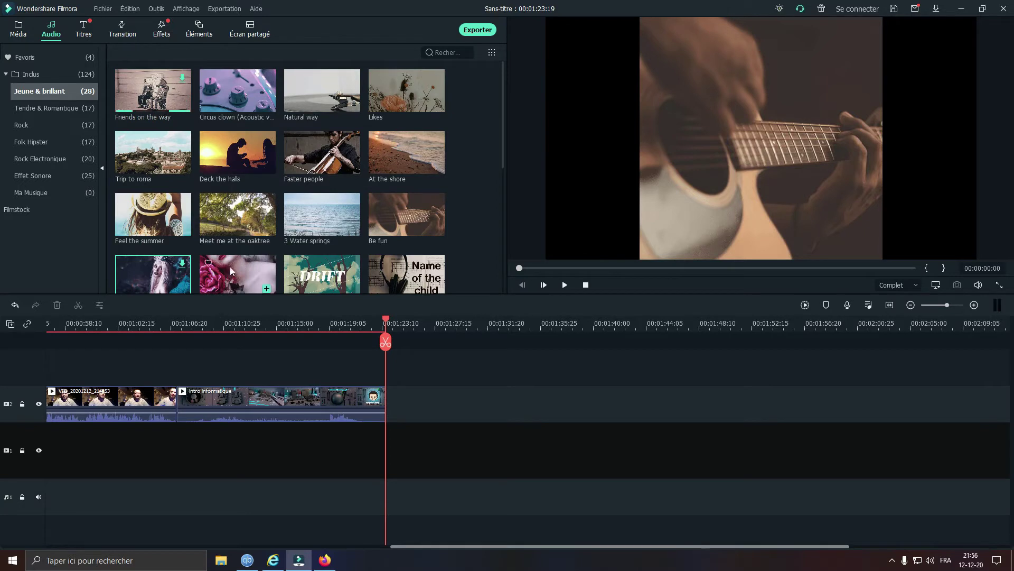
pyautogui.doubleClick(239, 277)
pyautogui.click(576, 268)
pyautogui.click(586, 285)
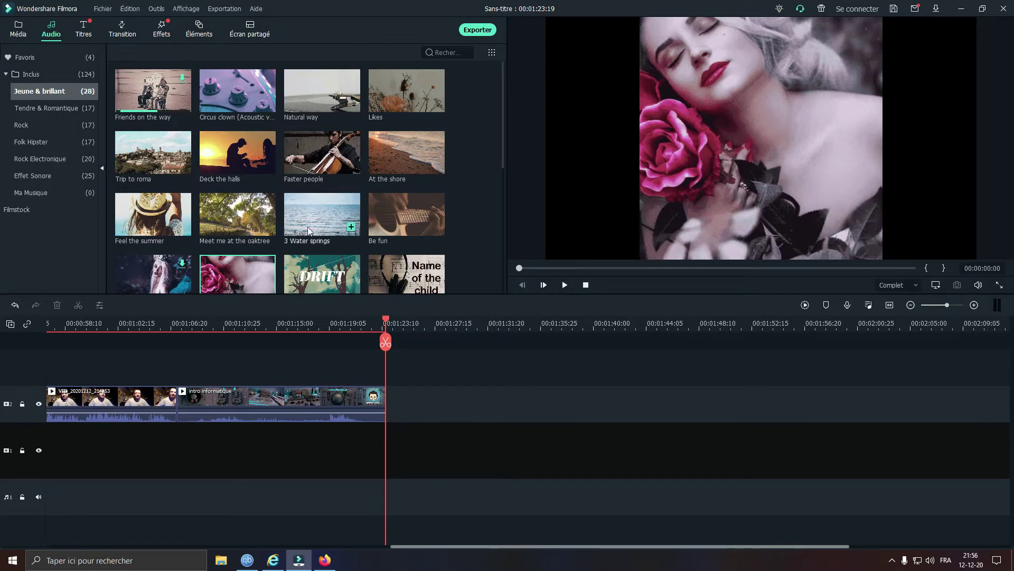
pyautogui.scroll(-3, 307, 230)
pyautogui.scroll(3, 306, 227)
pyautogui.scroll(-3, 298, 227)
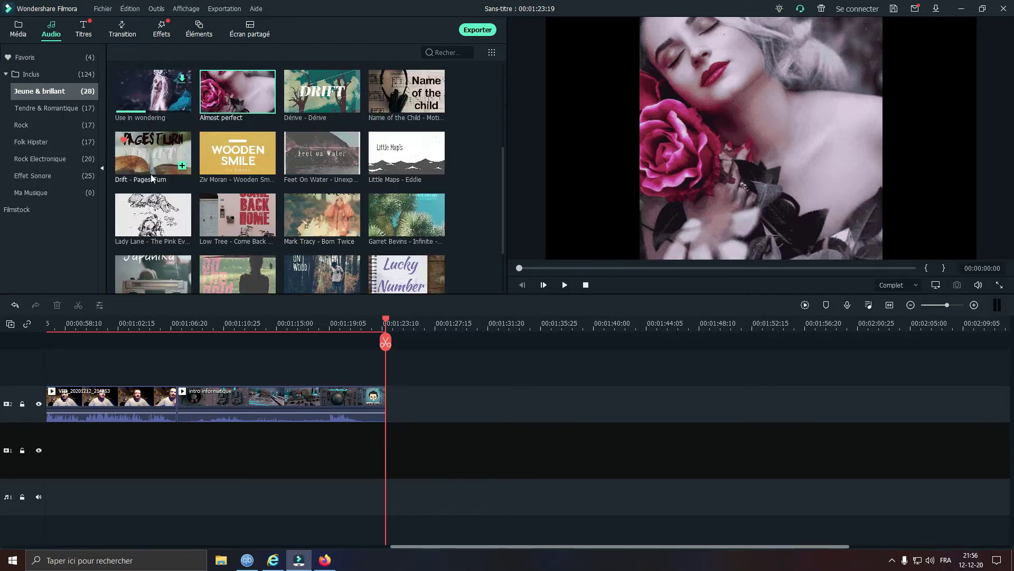
pyautogui.scroll(3, 191, 206)
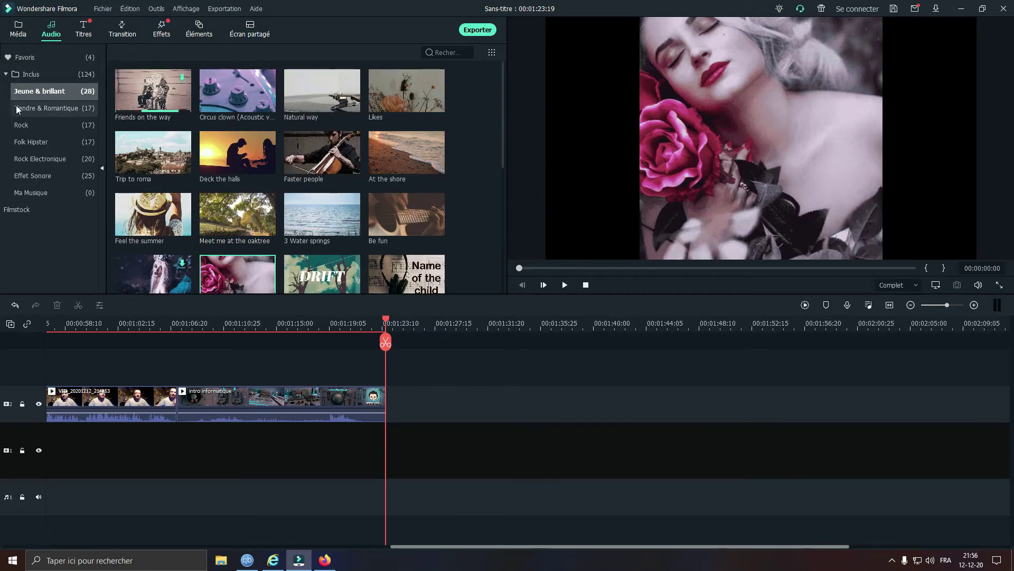
# - Preview the A story everybody knows and With you tracks in the Tendre & Romantique category
pyautogui.click(41, 109)
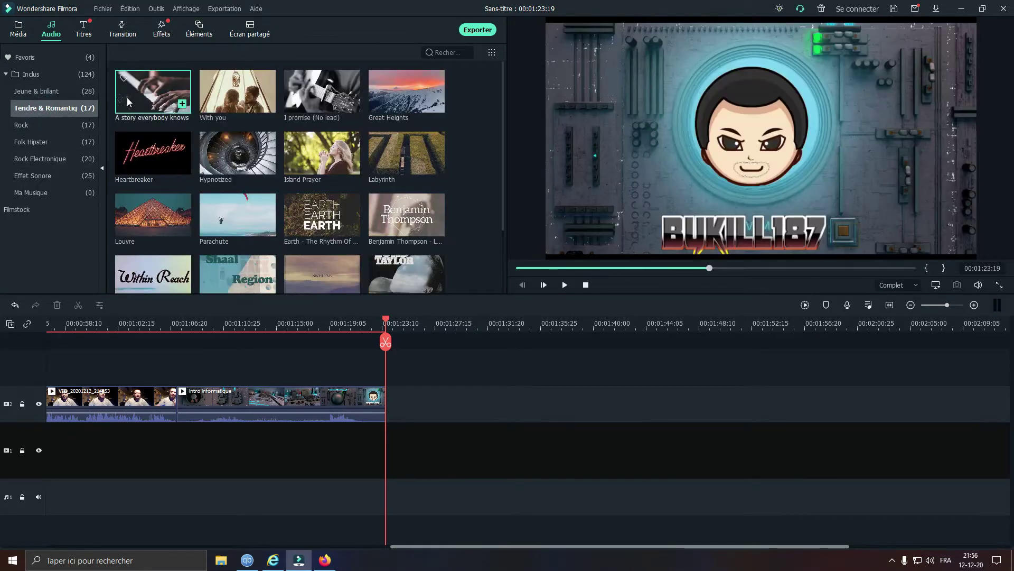
pyautogui.click(131, 105)
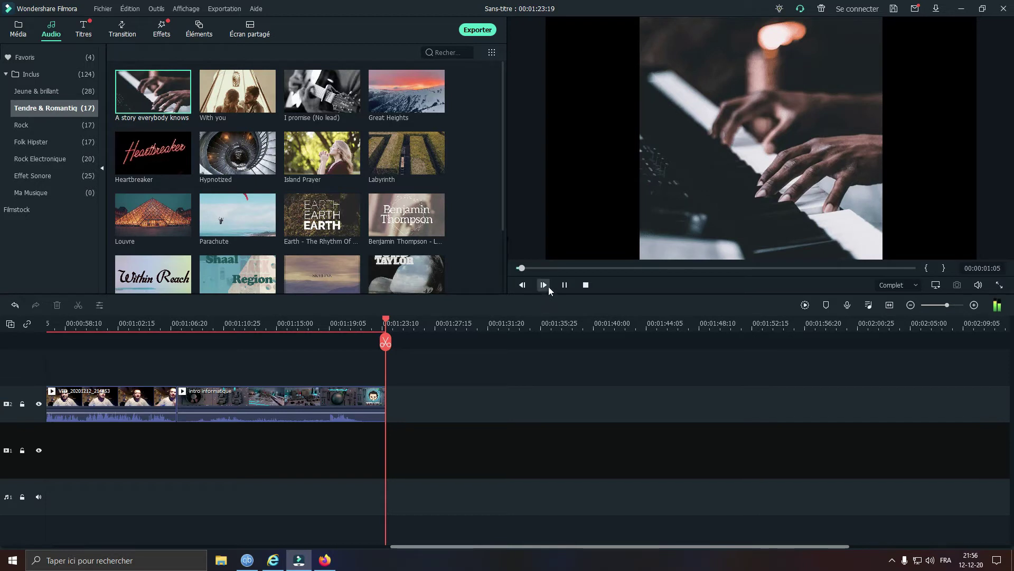
pyautogui.click(586, 284)
pyautogui.click(237, 106)
pyautogui.click(579, 268)
pyautogui.click(586, 285)
# - Preview the I promise (No lead) and Great Heights tracks, adding Great Heights to the favourites
pyautogui.click(318, 103)
pyautogui.click(583, 268)
pyautogui.click(586, 285)
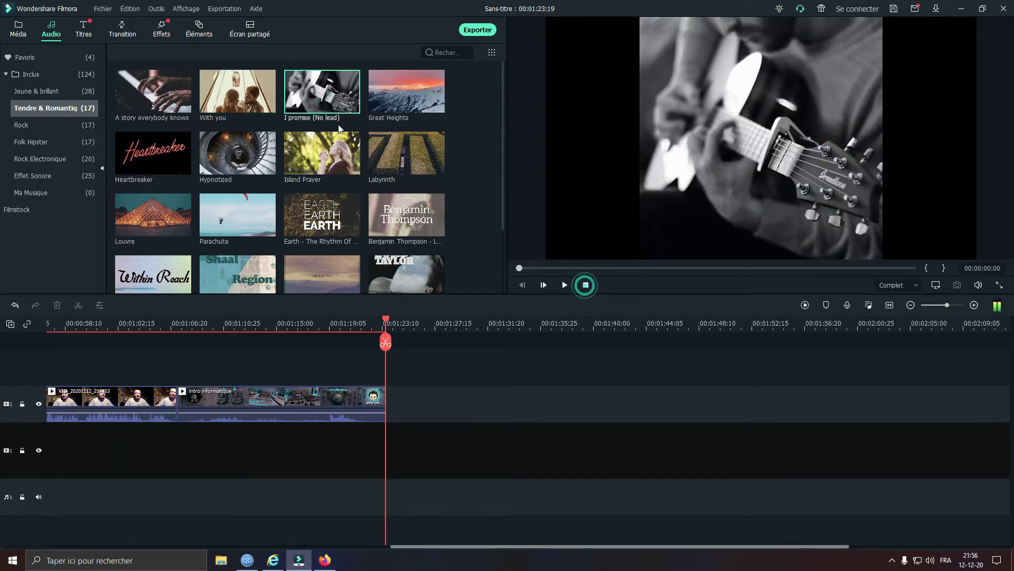
pyautogui.click(381, 103)
pyautogui.click(567, 268)
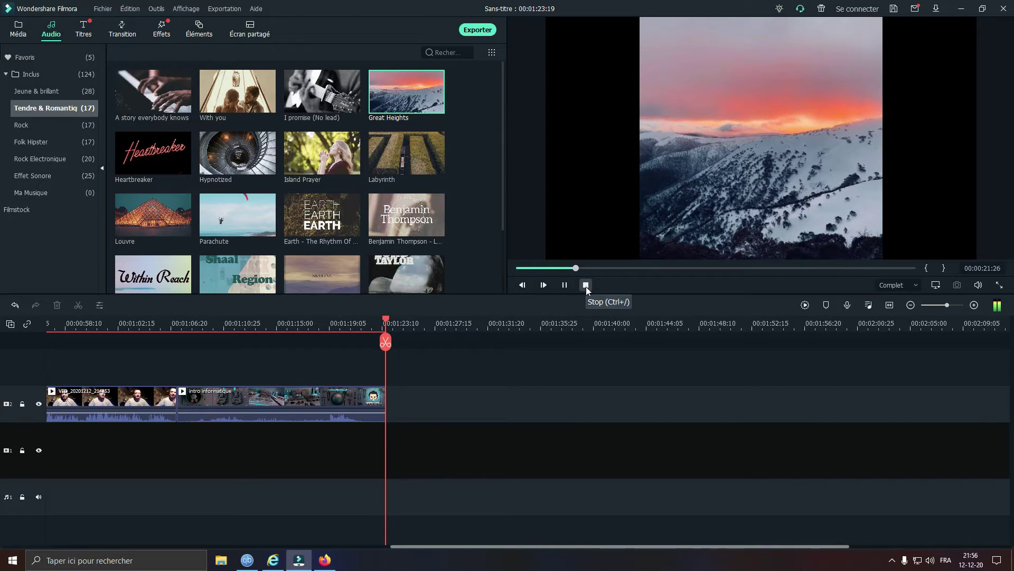
pyautogui.click(586, 285)
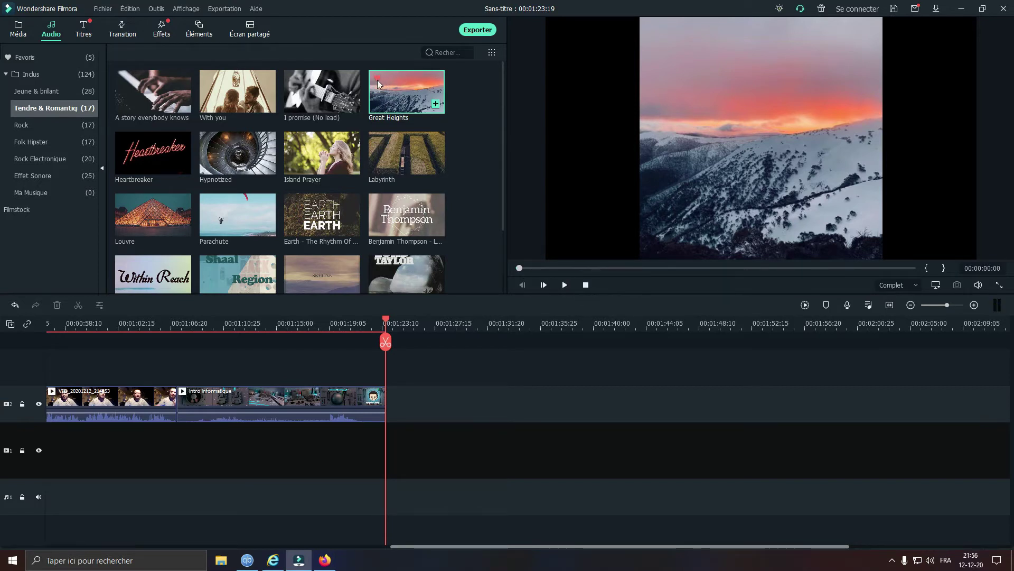
# - Preview the Heartbreaker track and add it to the favourites
pyautogui.click(157, 162)
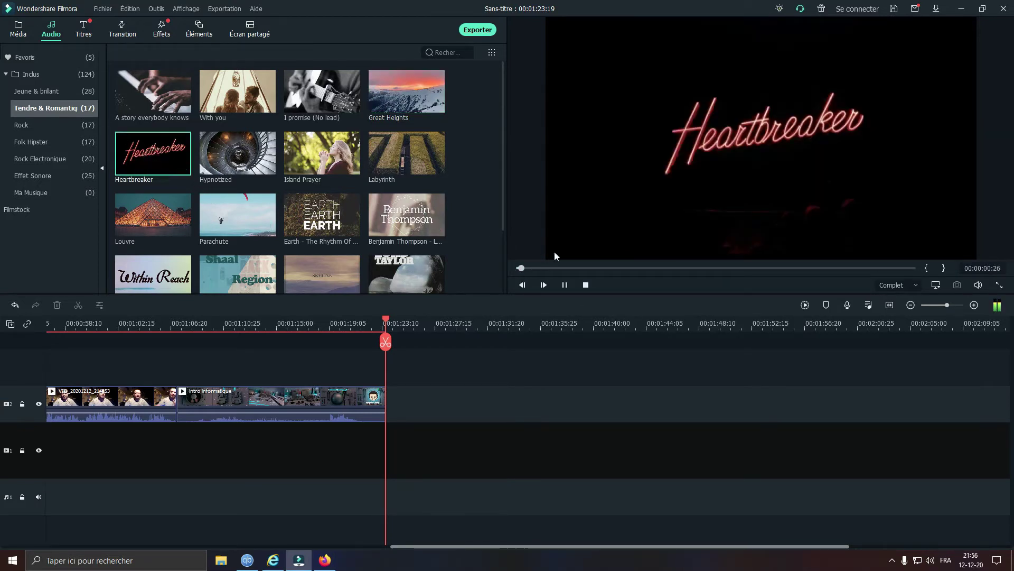
pyautogui.click(593, 268)
pyautogui.click(586, 286)
pyautogui.click(124, 141)
# - Preview passages of the Hypnotized and Island Prayer tracks, stopping playback after each one
pyautogui.click(208, 159)
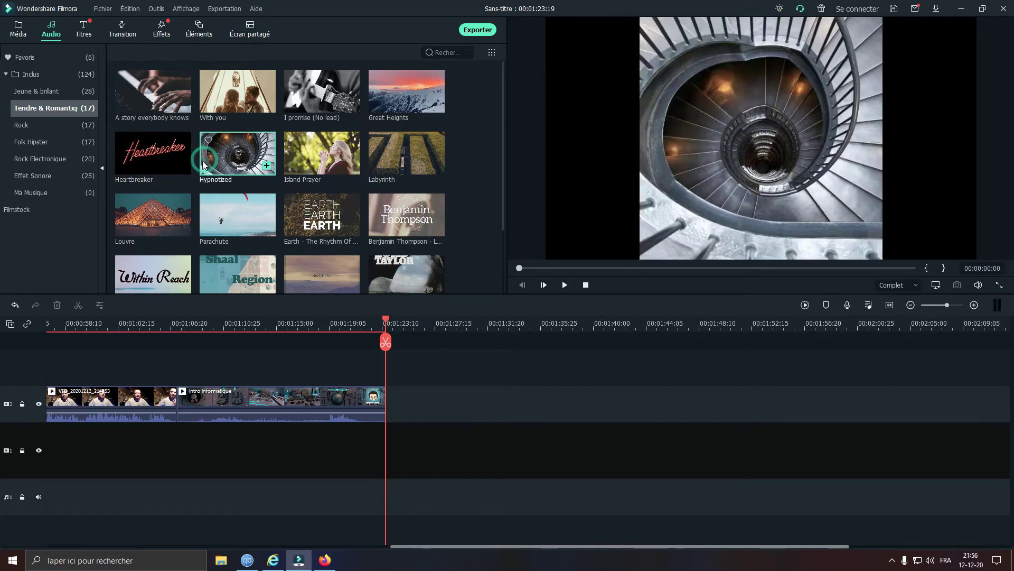
pyautogui.click(560, 268)
pyautogui.click(617, 269)
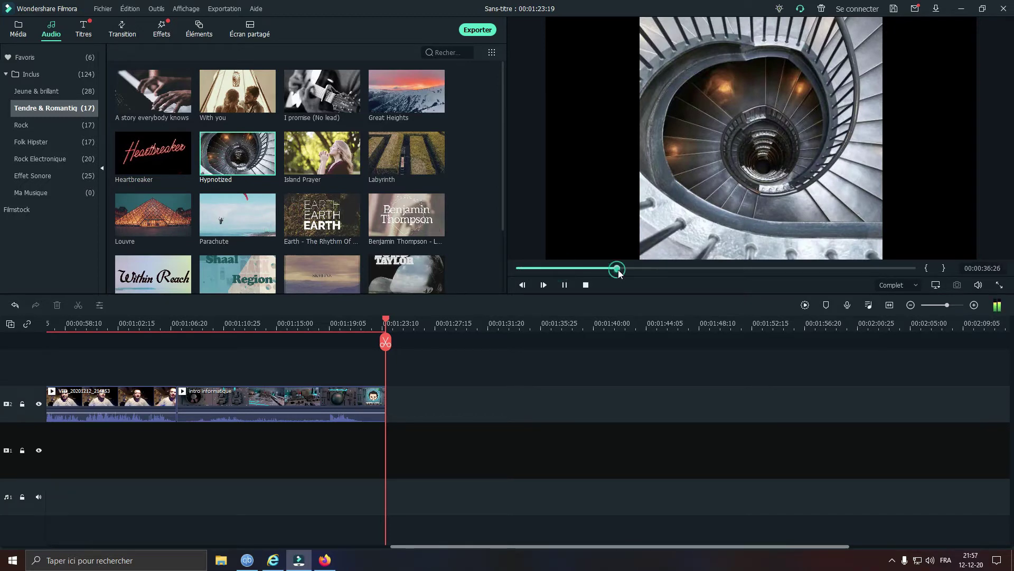
pyautogui.click(586, 285)
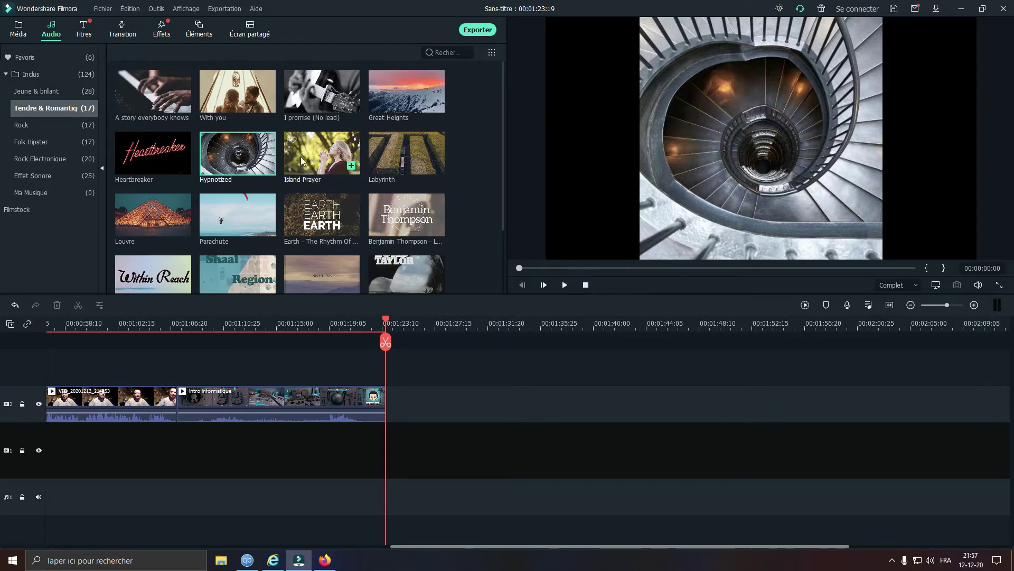
pyautogui.doubleClick(300, 157)
pyautogui.click(574, 268)
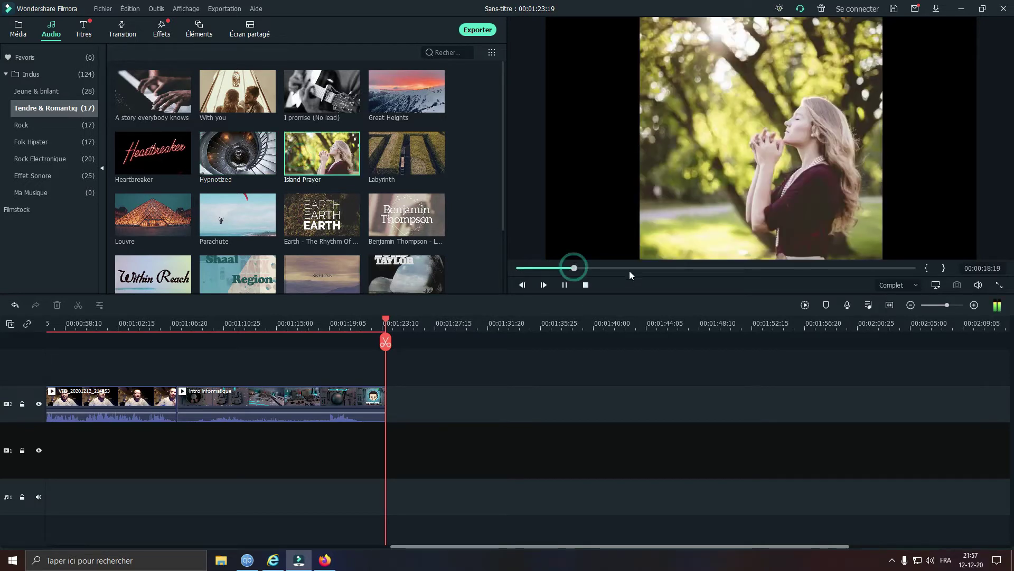
pyautogui.click(586, 285)
# - Preview the Labyrinth and Louvre tracks and add both of them to the favourites
pyautogui.doubleClick(376, 173)
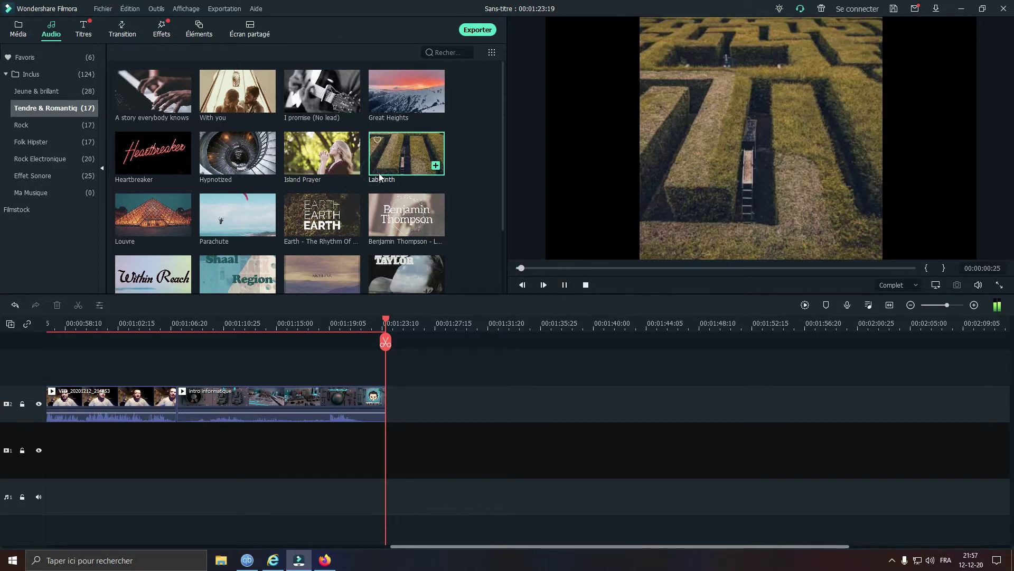
pyautogui.click(560, 268)
pyautogui.click(586, 285)
pyautogui.click(378, 141)
pyautogui.doubleClick(148, 211)
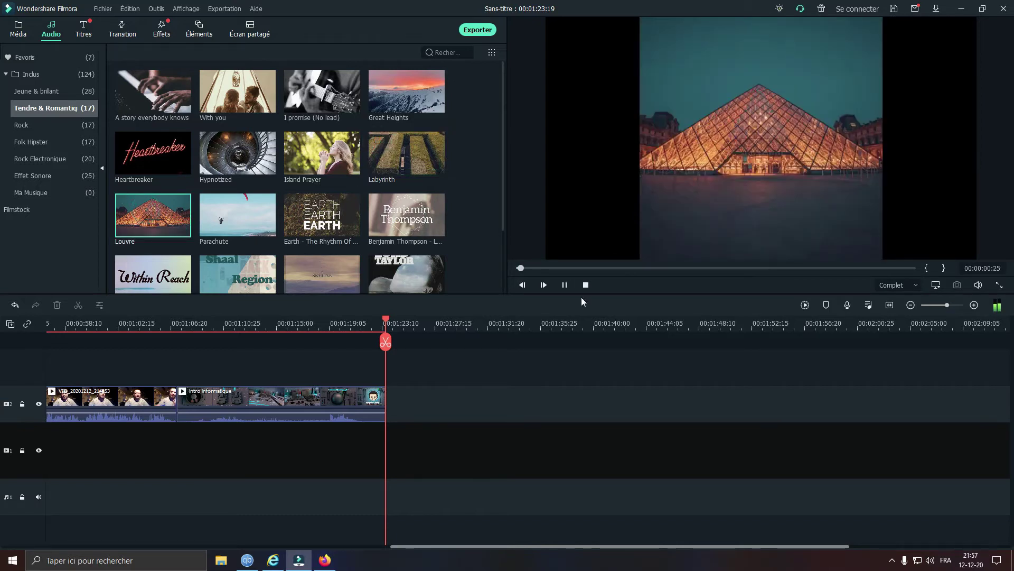
pyautogui.moveTo(568, 269); pyautogui.dragTo(646, 270)
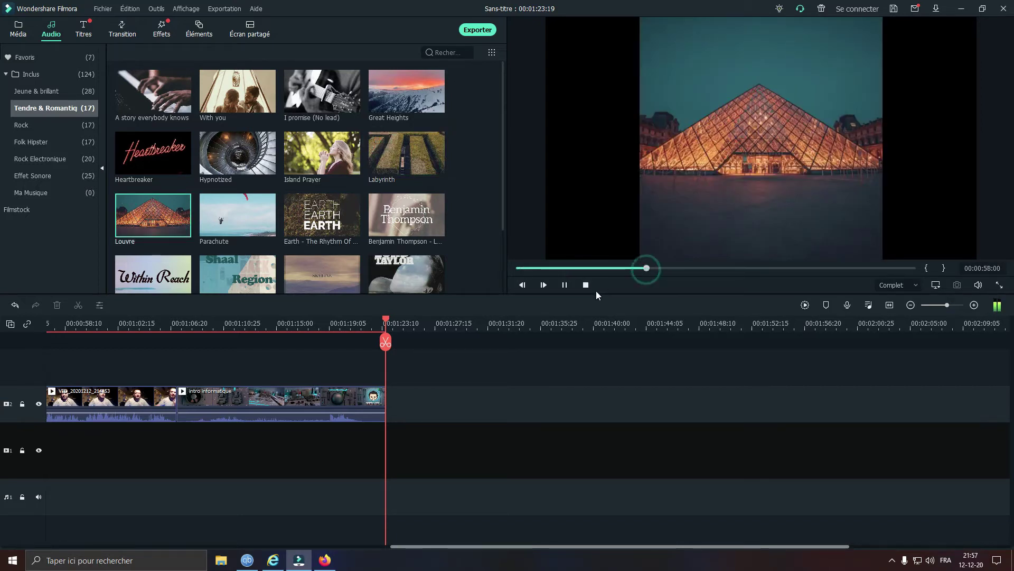
pyautogui.click(585, 284)
pyautogui.click(122, 202)
# - Preview a passage of the Parachute track and add it to the favourites
pyautogui.click(220, 219)
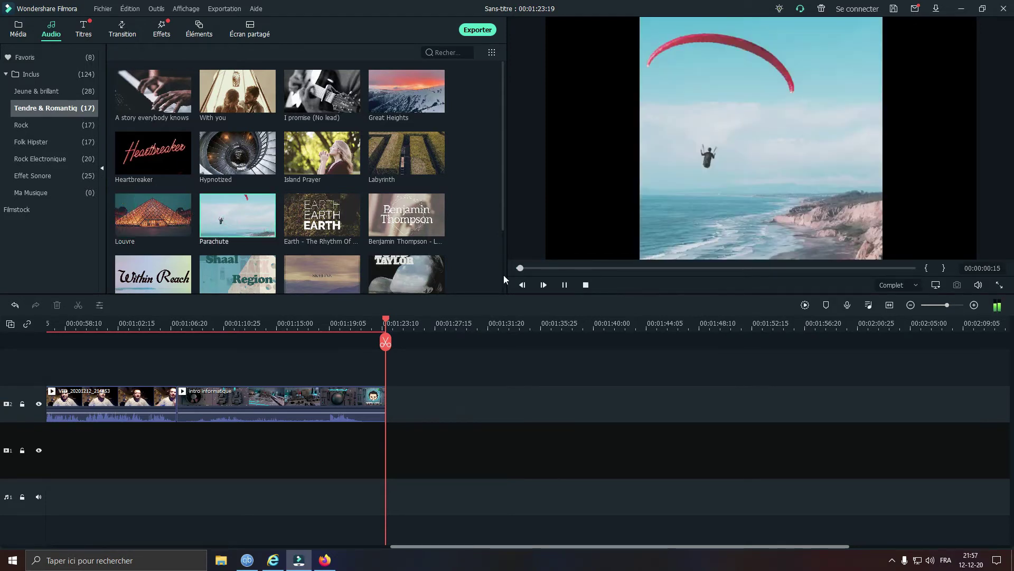
pyautogui.moveTo(566, 269); pyautogui.dragTo(655, 268)
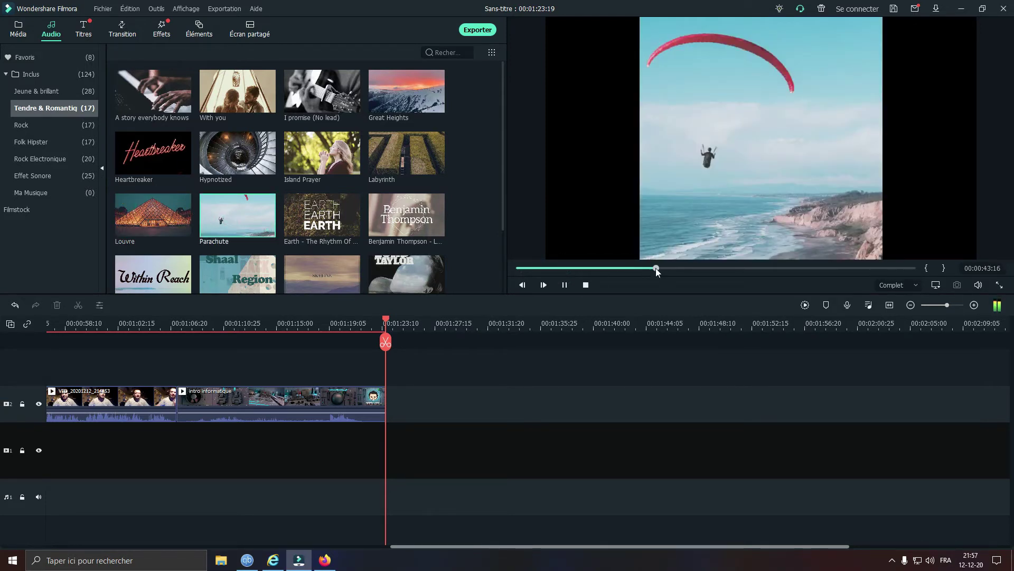
pyautogui.click(586, 284)
pyautogui.click(208, 202)
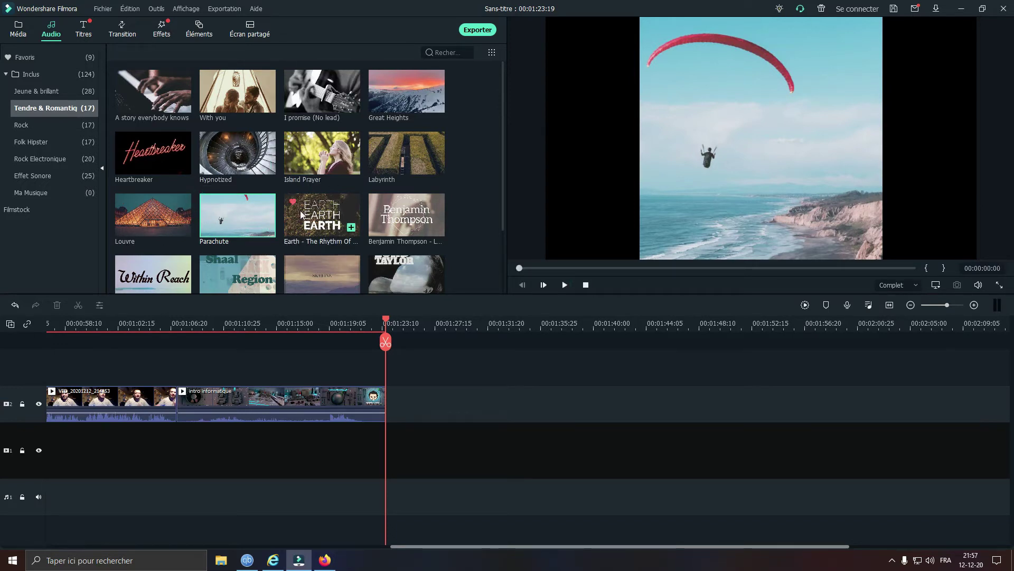
# - Preview the Earth - The Rhythm Of track, add it to the favourites and look over the rest of the category
pyautogui.click(316, 222)
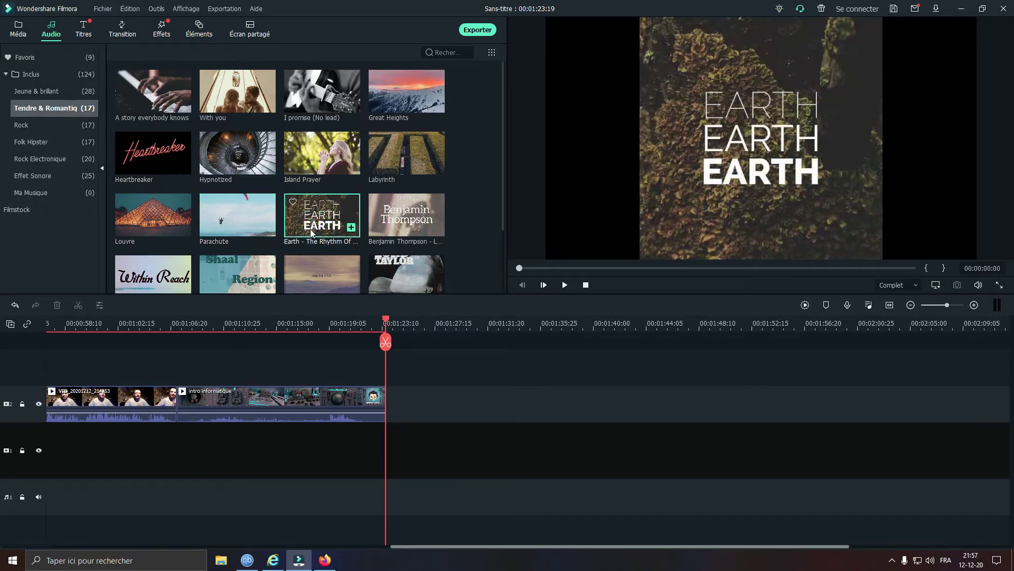
pyautogui.click(564, 284)
pyautogui.click(586, 285)
pyautogui.click(293, 201)
pyautogui.scroll(-2, 467, 180)
pyautogui.scroll(2, 467, 180)
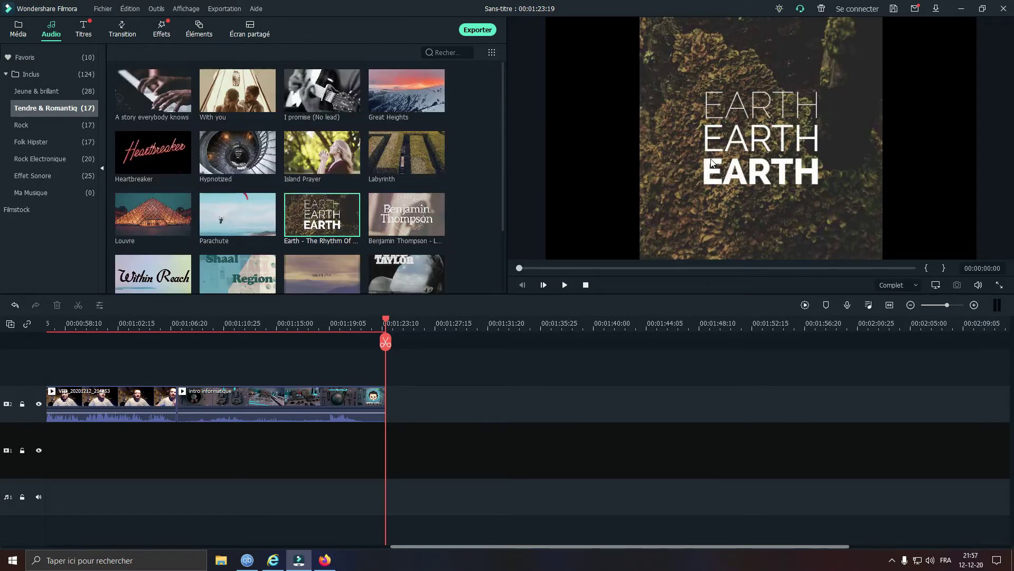
# - Open the Rock music category and preview a passage of the Other scenerios track
pyautogui.click(25, 123)
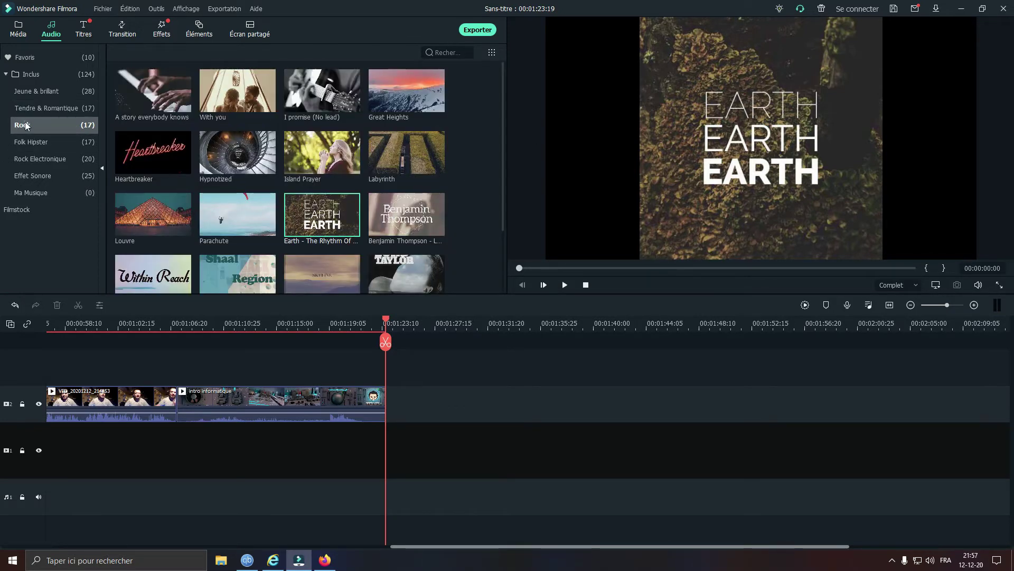
pyautogui.doubleClick(147, 95)
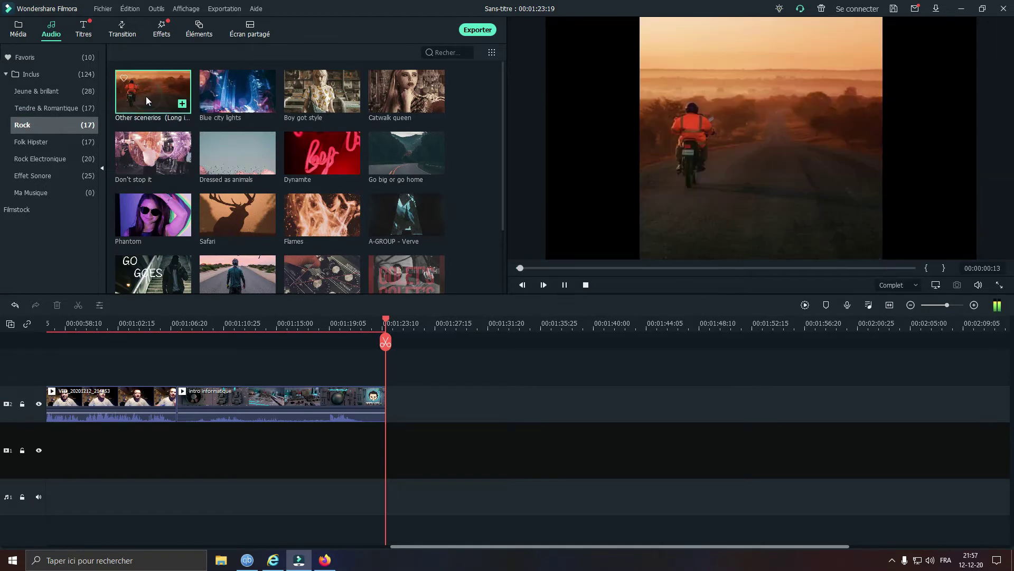
pyautogui.click(569, 268)
pyautogui.click(586, 285)
# - Preview the Blue city lights and Boy got style tracks and add both to the favourites
pyautogui.doubleClick(240, 95)
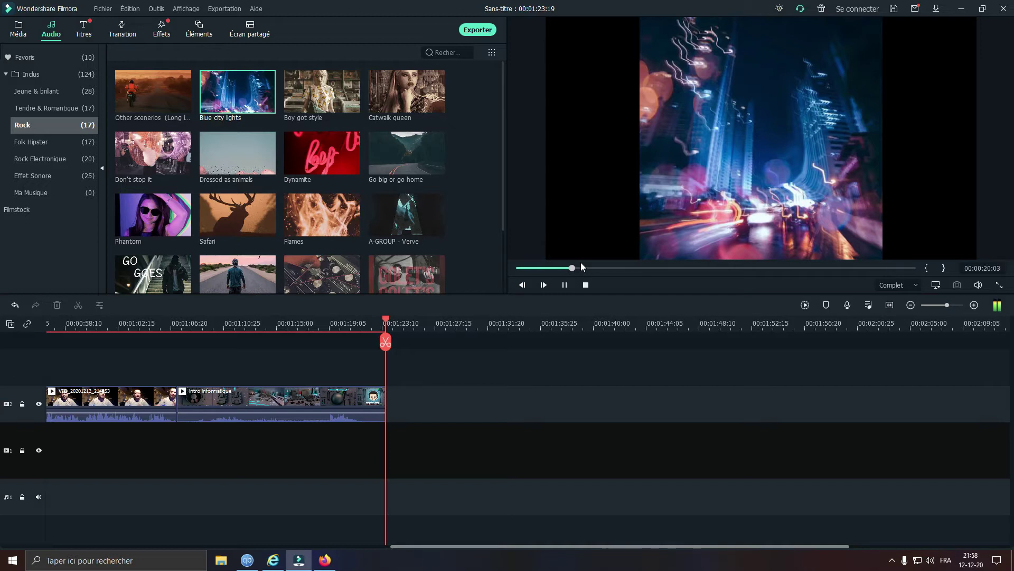
pyautogui.click(586, 285)
pyautogui.click(206, 78)
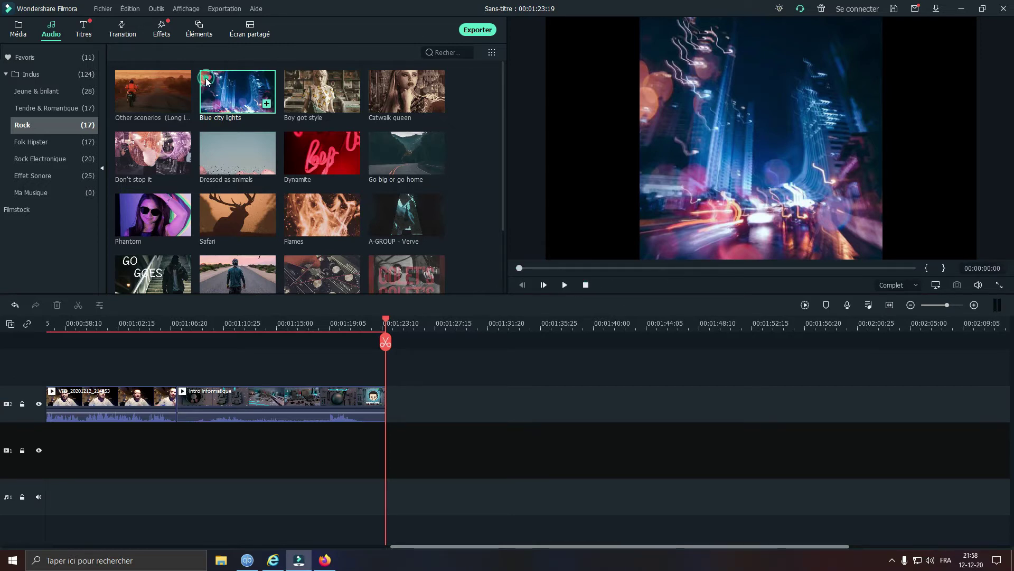
pyautogui.click(305, 97)
pyautogui.click(579, 268)
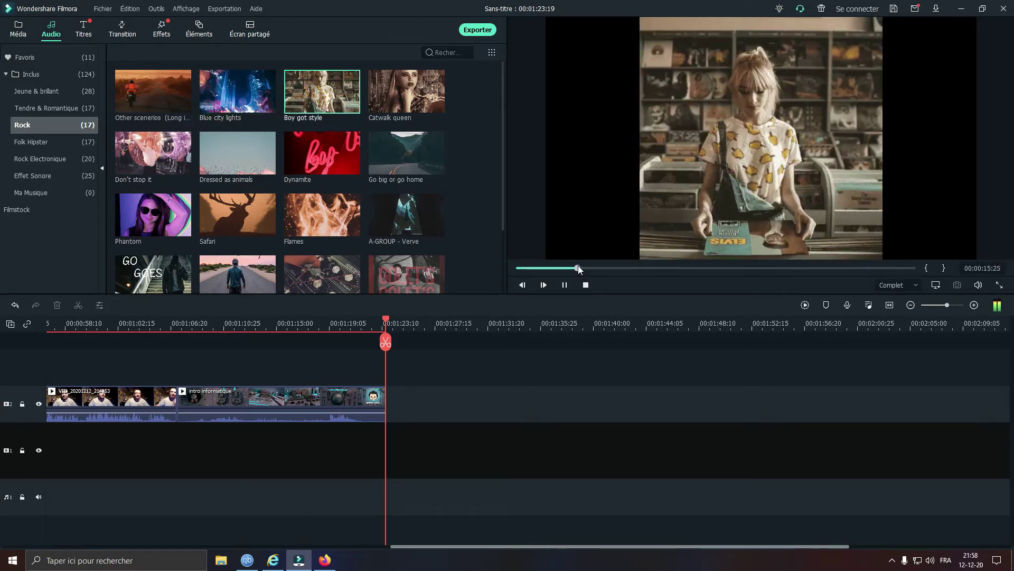
pyautogui.click(586, 285)
# - Preview the Catwalk queen and Don't stop it tracks, adding each one to the favourites
pyautogui.click(392, 97)
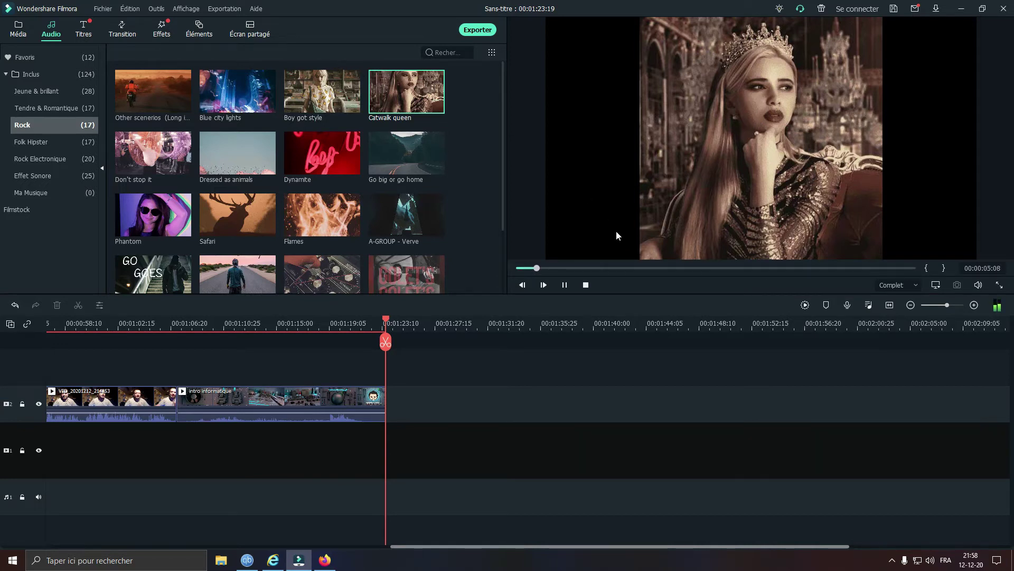
pyautogui.click(601, 268)
pyautogui.click(585, 285)
pyautogui.click(378, 77)
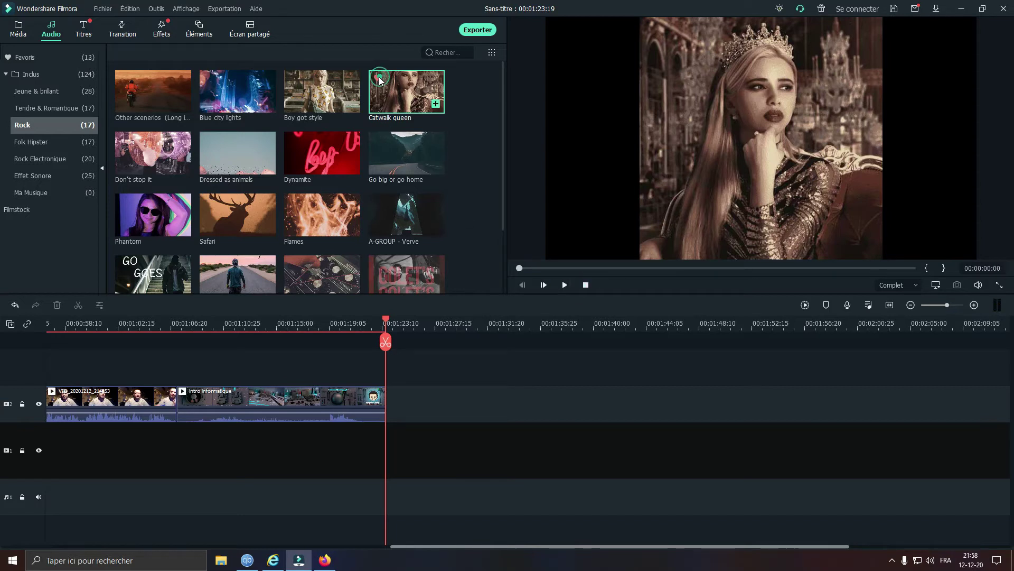
pyautogui.click(154, 141)
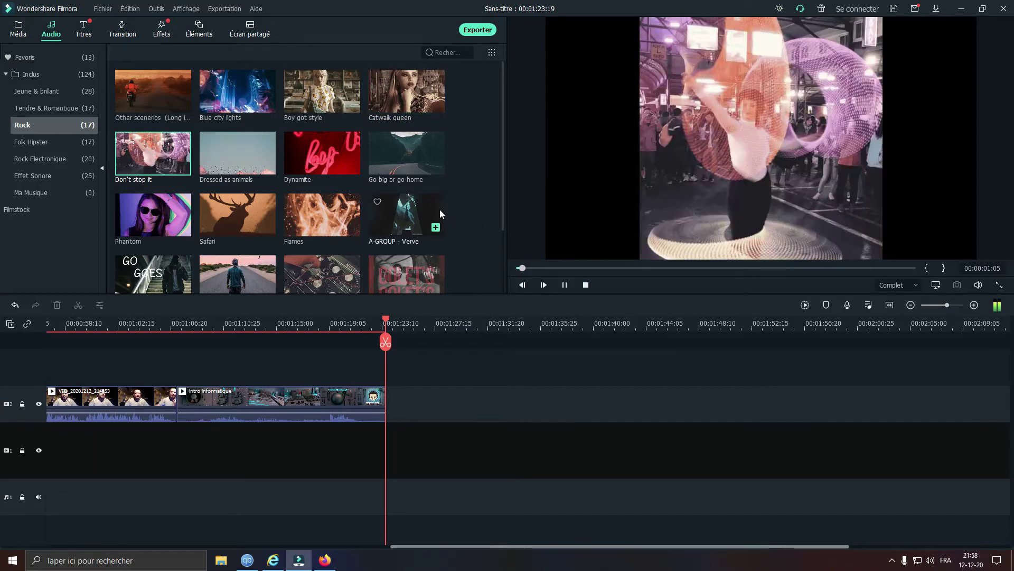
pyautogui.click(600, 267)
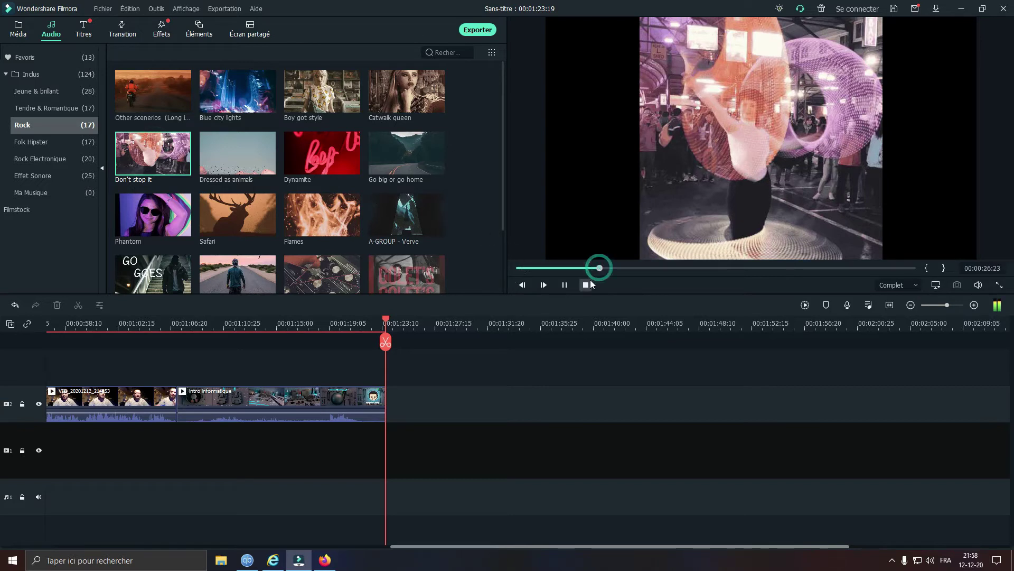
pyautogui.click(589, 284)
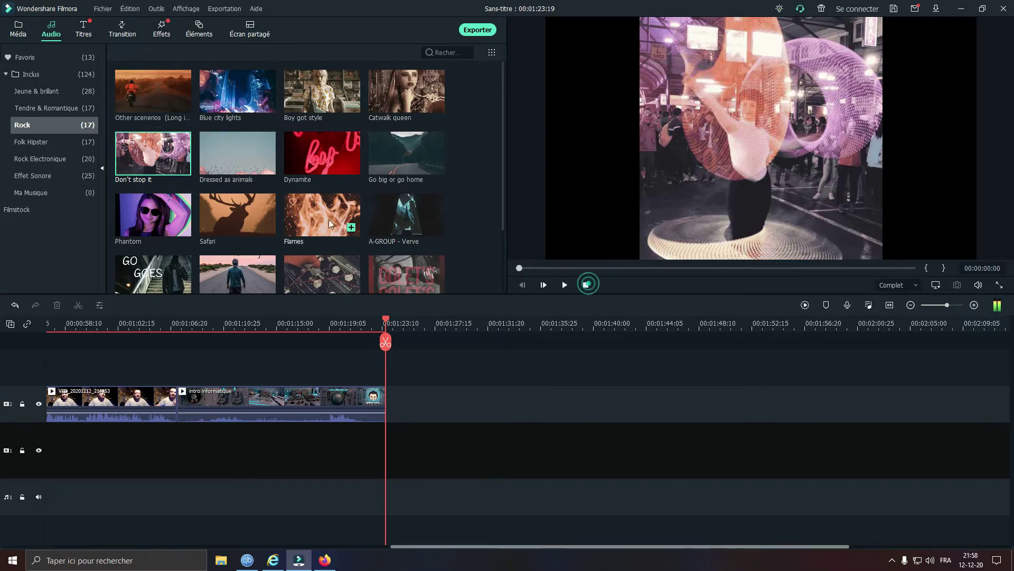
pyautogui.click(123, 140)
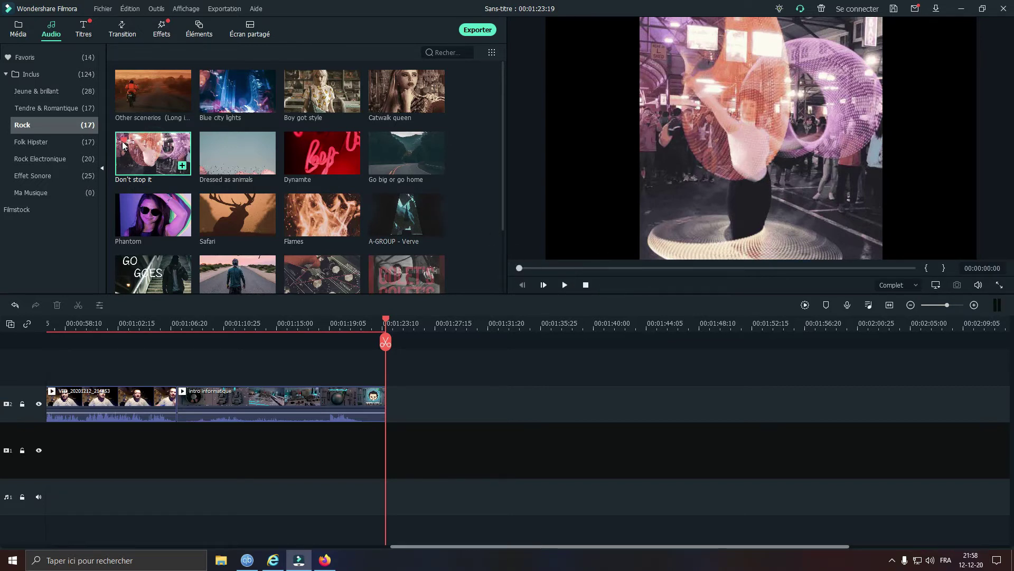
# - Preview the Dressed as animals and Dynamite tracks and mark both as favourites
pyautogui.click(223, 159)
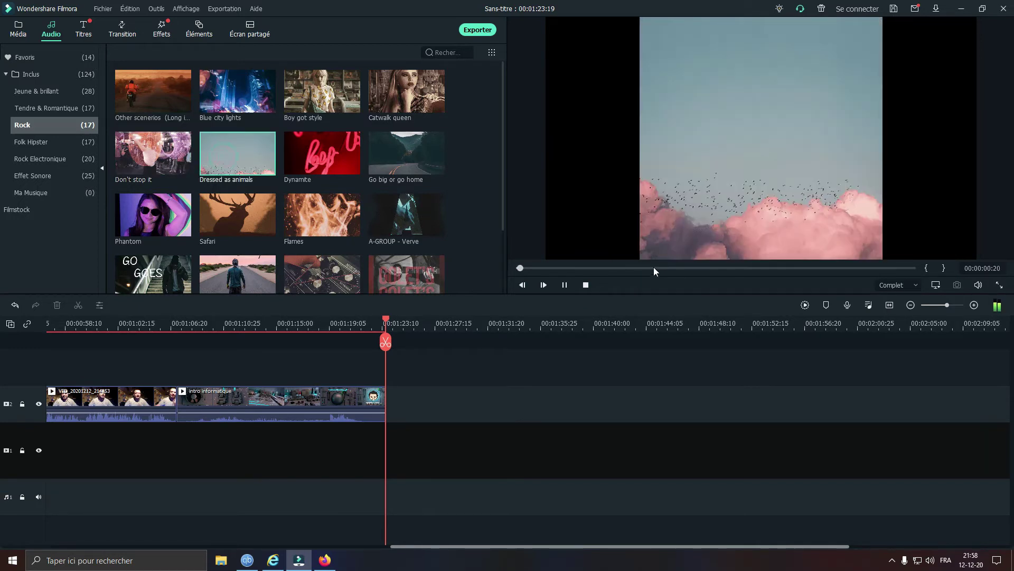
pyautogui.click(589, 267)
pyautogui.click(586, 284)
pyautogui.click(209, 139)
pyautogui.click(312, 151)
pyautogui.click(591, 269)
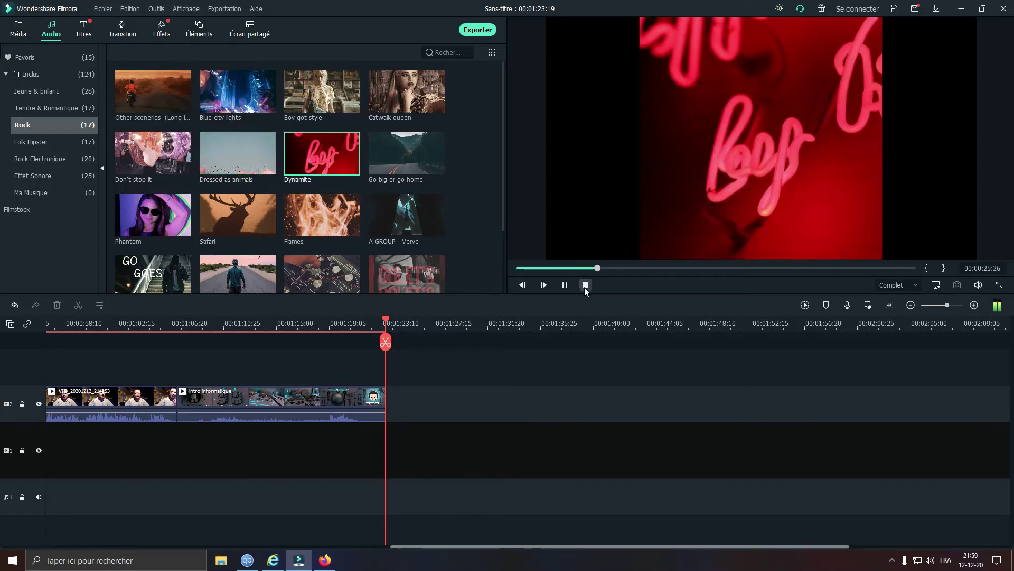
pyautogui.click(587, 285)
pyautogui.click(293, 140)
# - Preview the Go big or go home and Phantom tracks, adding both to the favourites
pyautogui.doubleClick(390, 152)
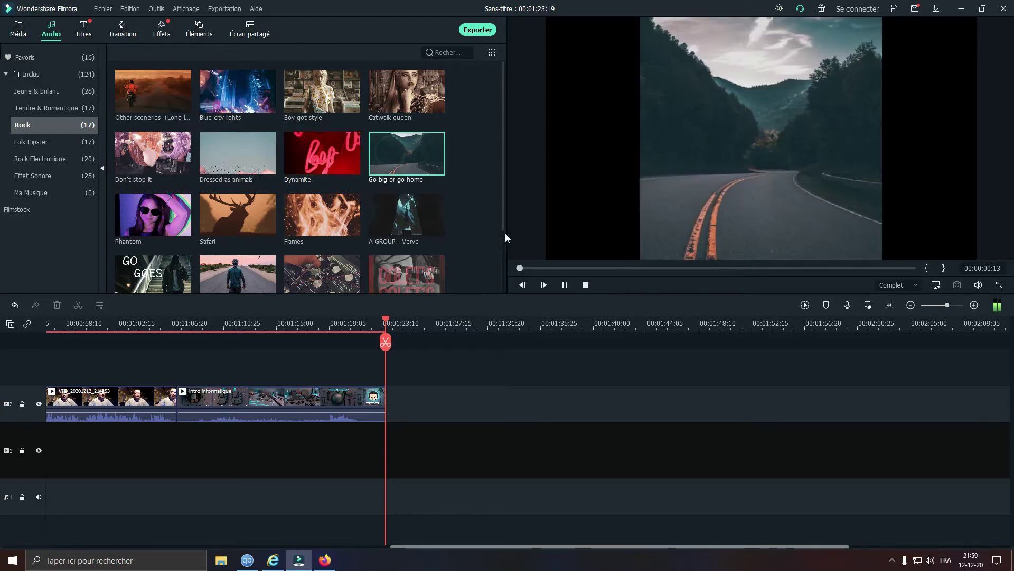
pyautogui.click(618, 267)
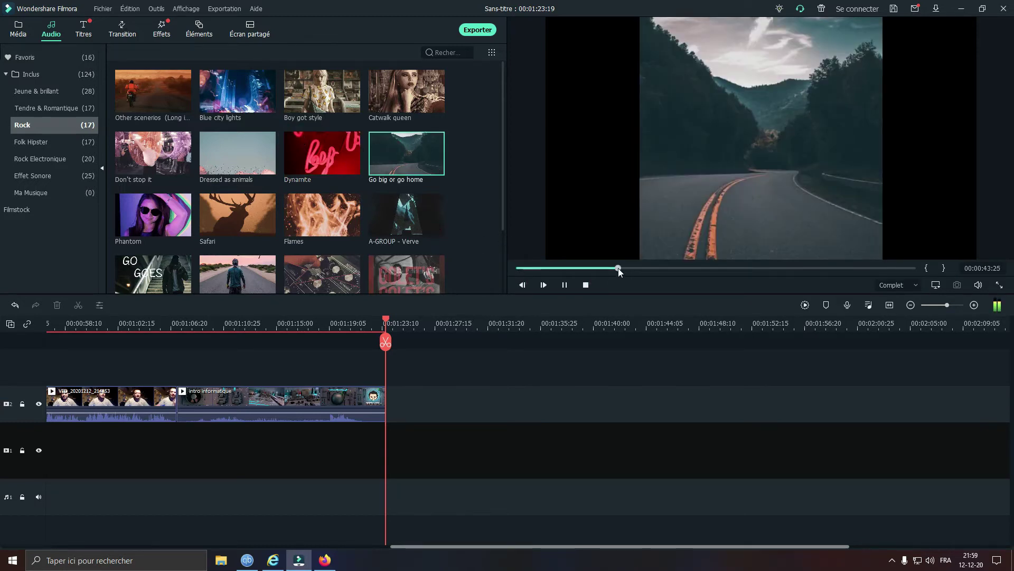
pyautogui.click(586, 285)
pyautogui.click(377, 140)
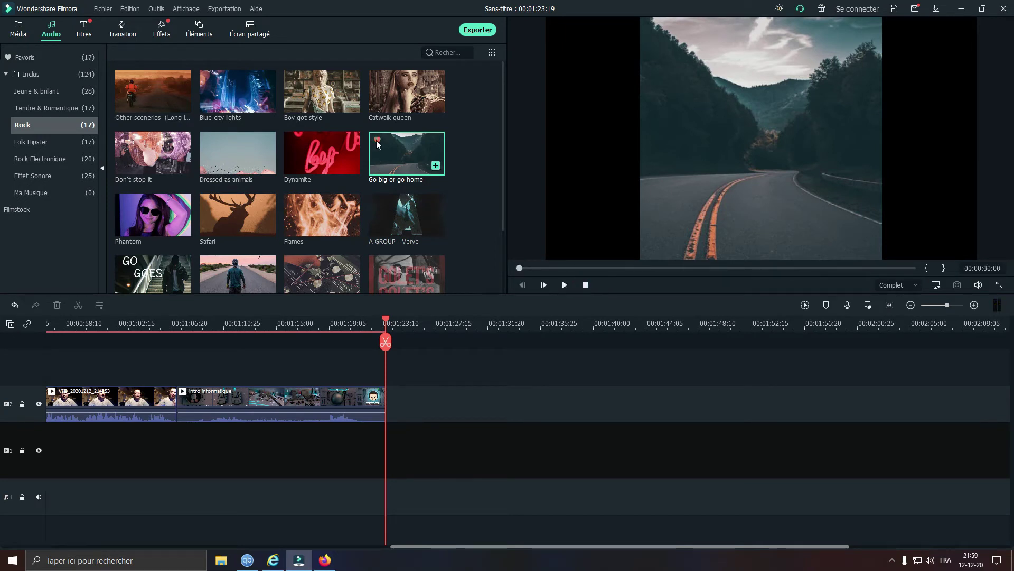
pyautogui.doubleClick(156, 216)
pyautogui.click(582, 267)
pyautogui.click(586, 285)
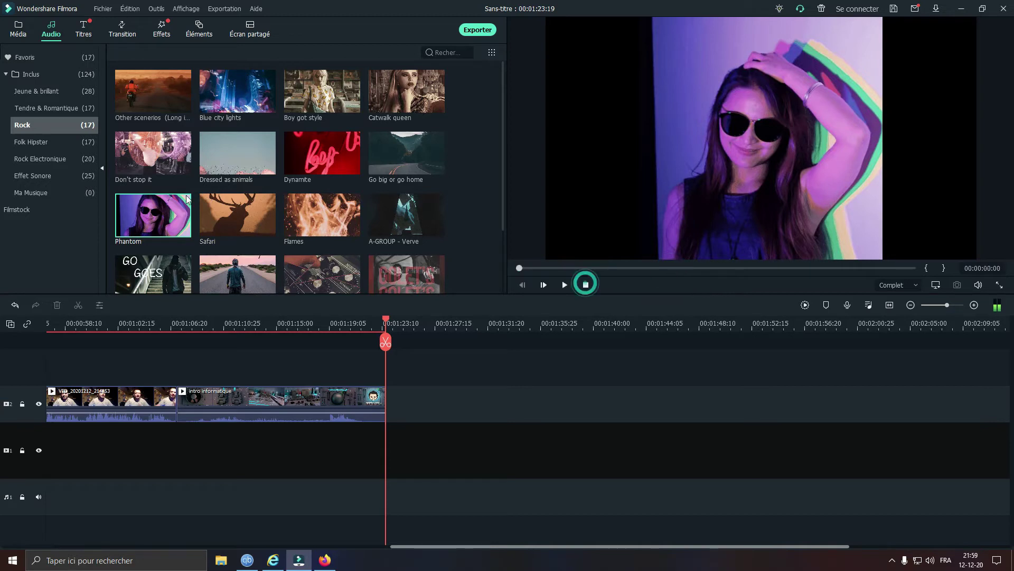
pyautogui.click(124, 203)
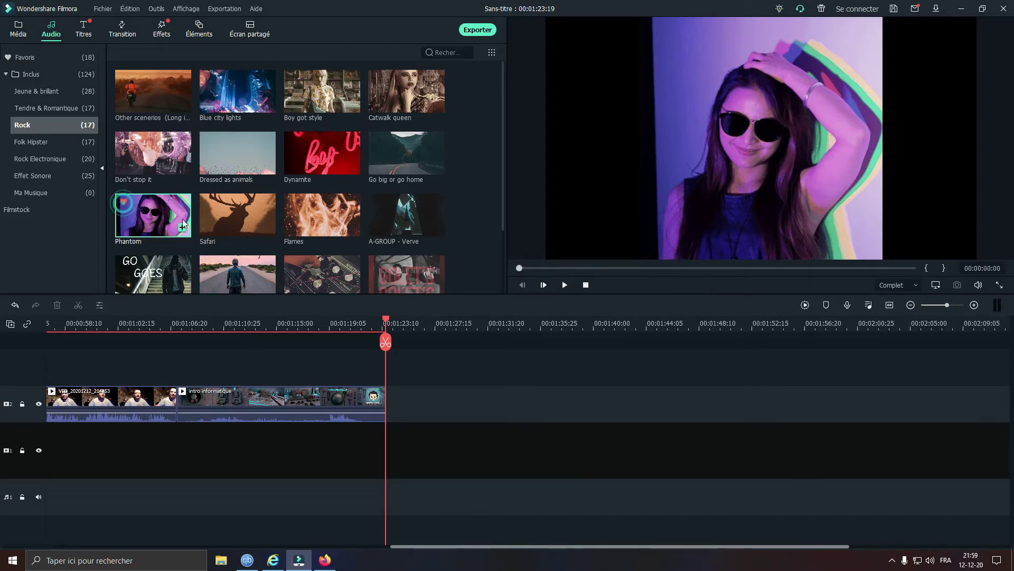
# - Preview passages of the Safari and Flames tracks in the Rock category, stopping playback after each
pyautogui.doubleClick(230, 223)
pyautogui.click(567, 268)
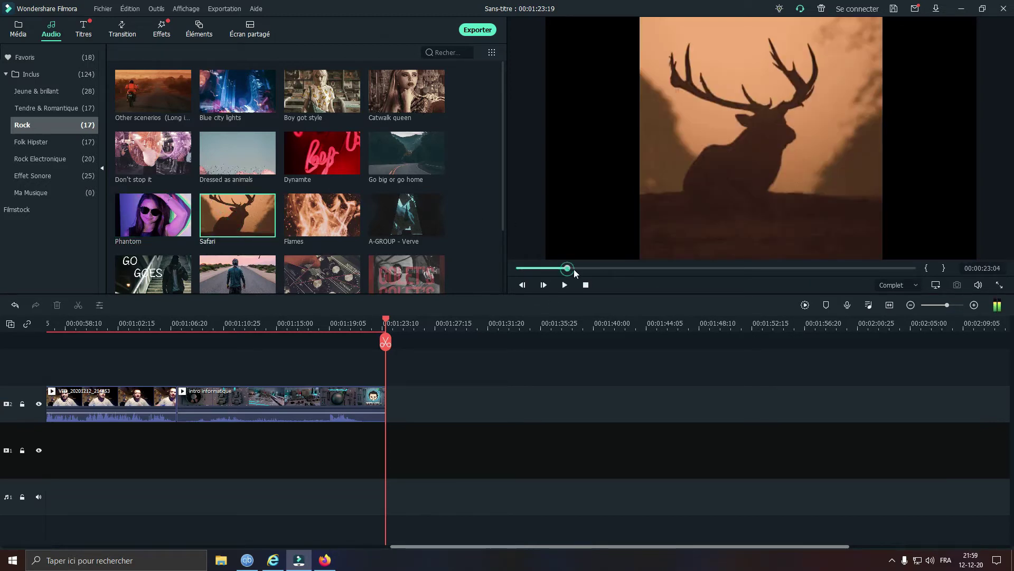
pyautogui.click(586, 285)
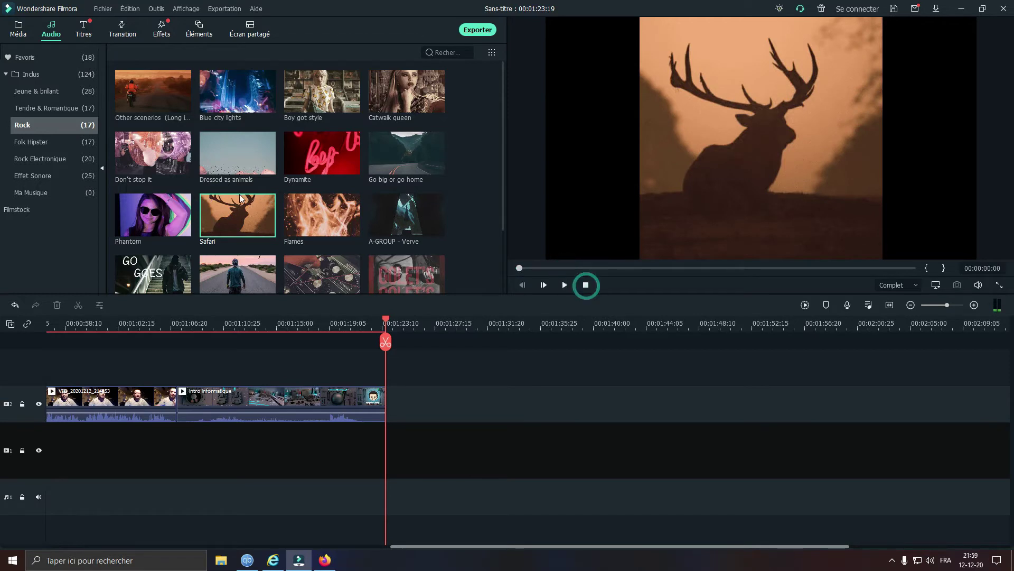
pyautogui.doubleClick(313, 218)
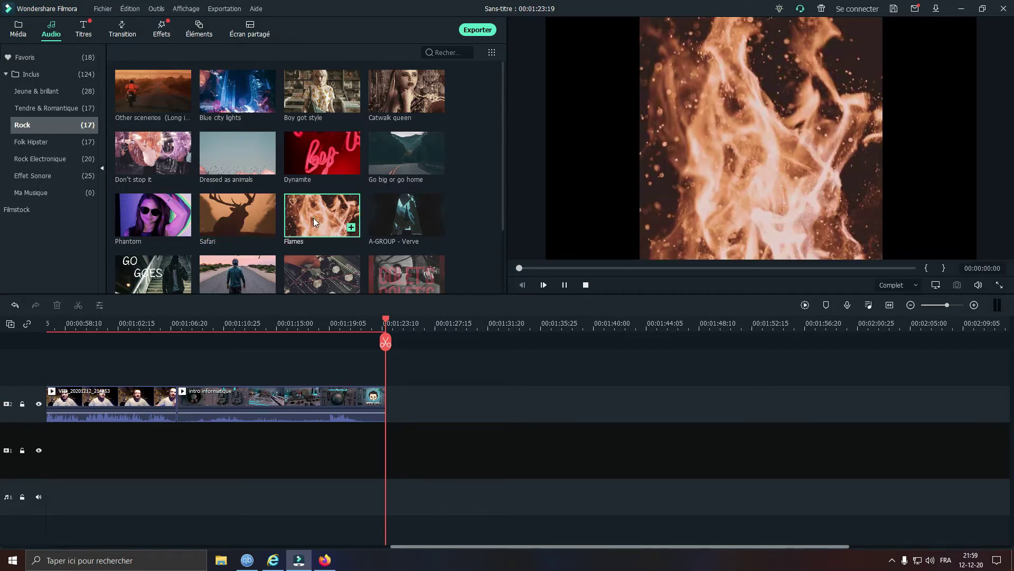
pyautogui.click(575, 267)
pyautogui.click(586, 285)
# - Preview a passage of the Memory Lane track in the Folk Hipster category and add it to the favourites
pyautogui.click(31, 142)
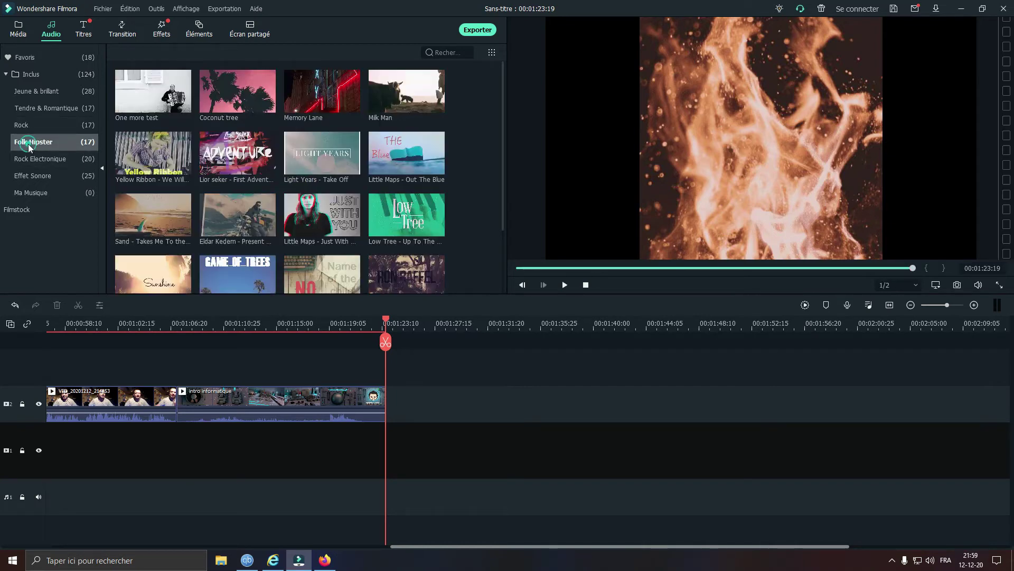
pyautogui.doubleClick(302, 98)
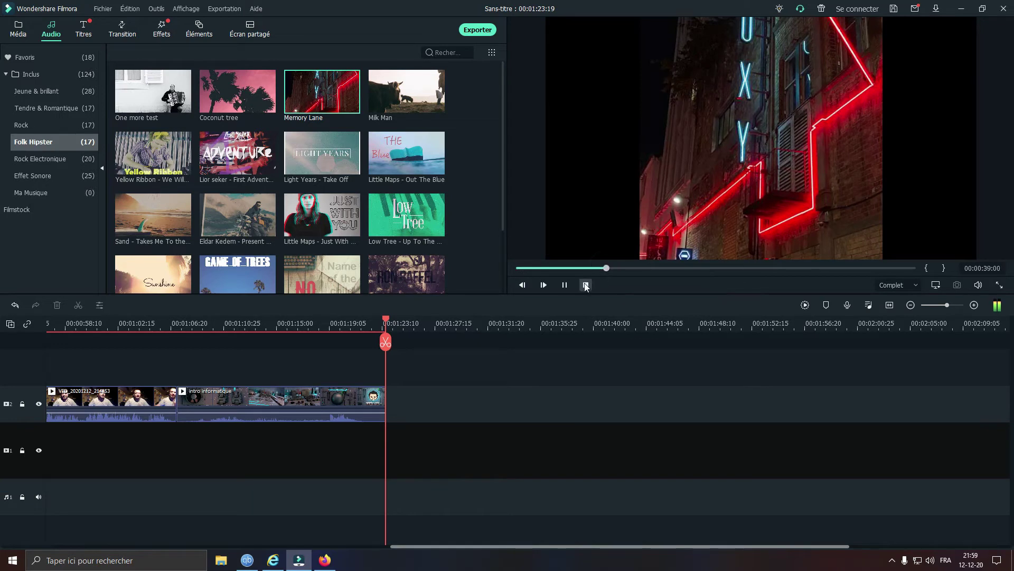
pyautogui.click(293, 78)
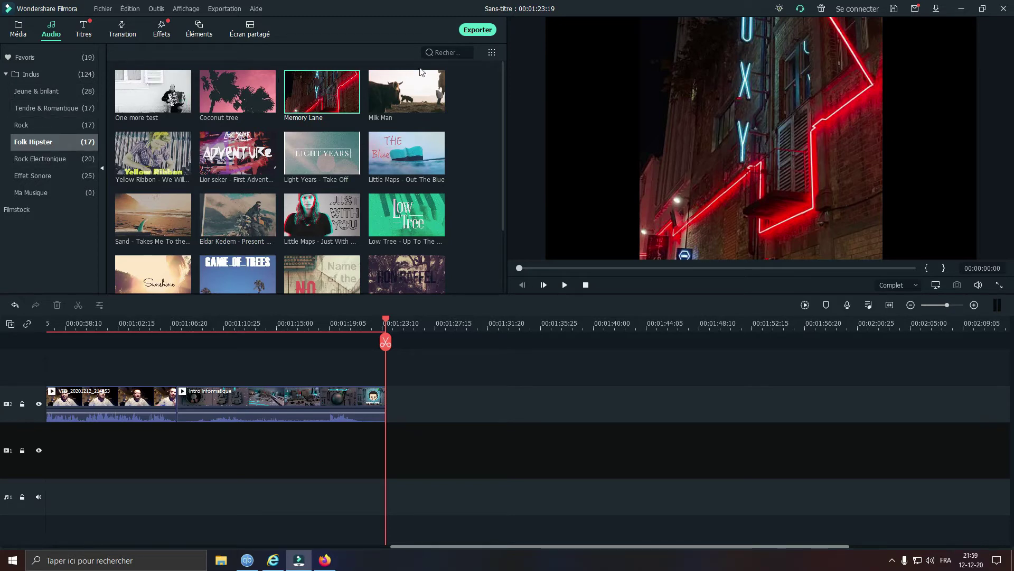
# - Look through the Rock Electronique, Effet Sonore, Ma Musique, Favoris and Jeune & brillant audio categories
pyautogui.click(40, 157)
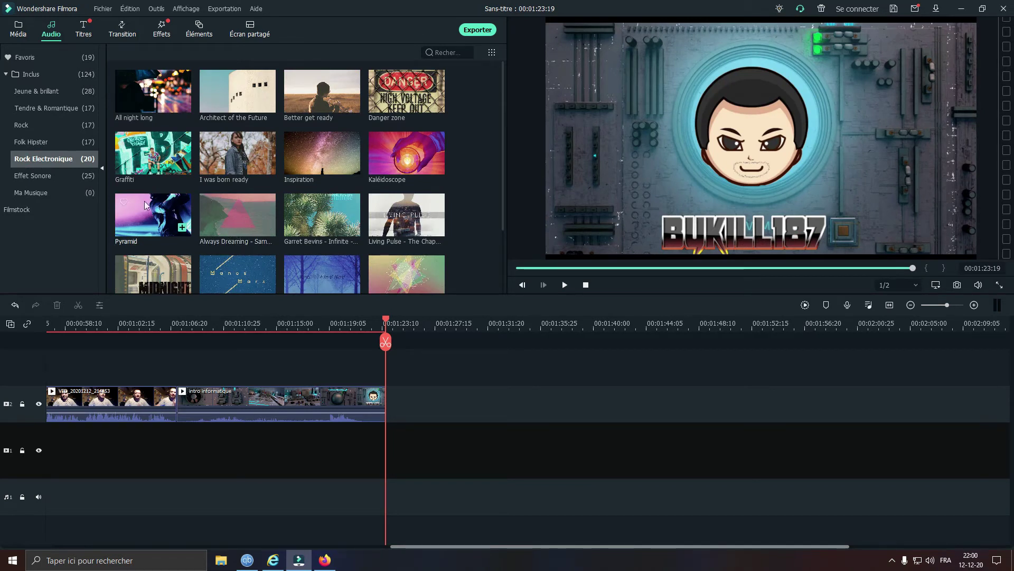
pyautogui.click(40, 175)
pyautogui.click(40, 191)
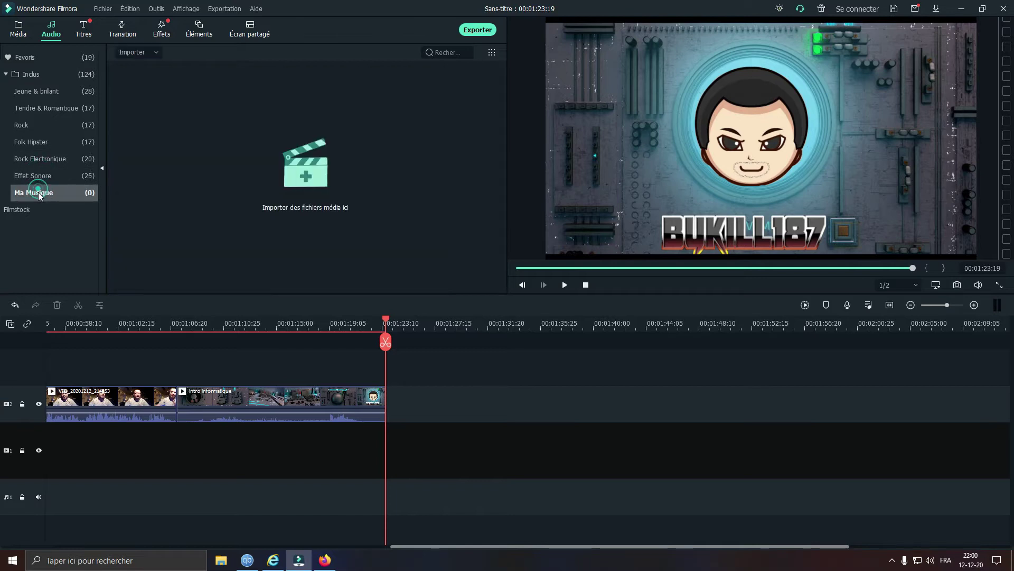
pyautogui.click(23, 59)
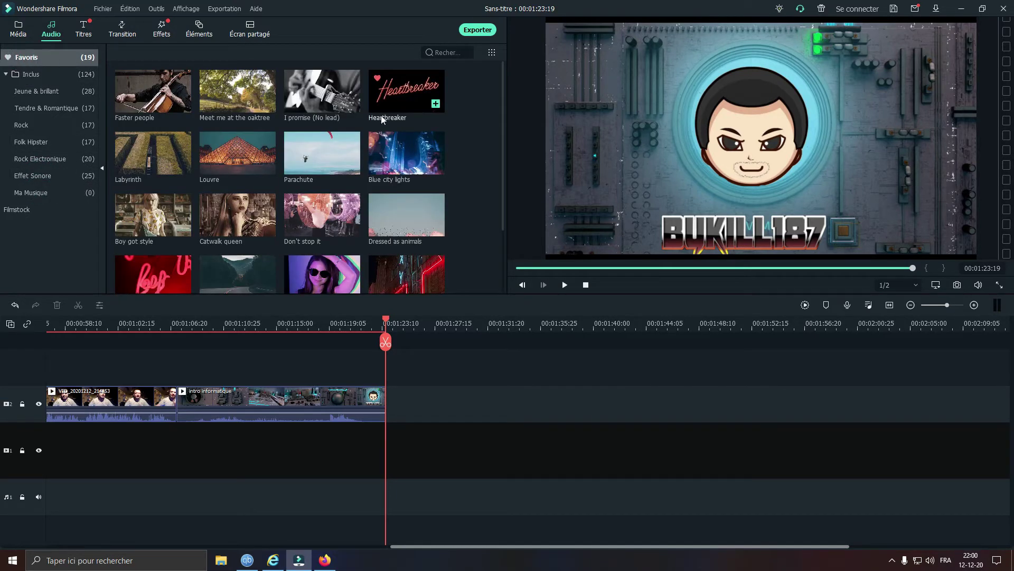
pyautogui.scroll(-2, 351, 106)
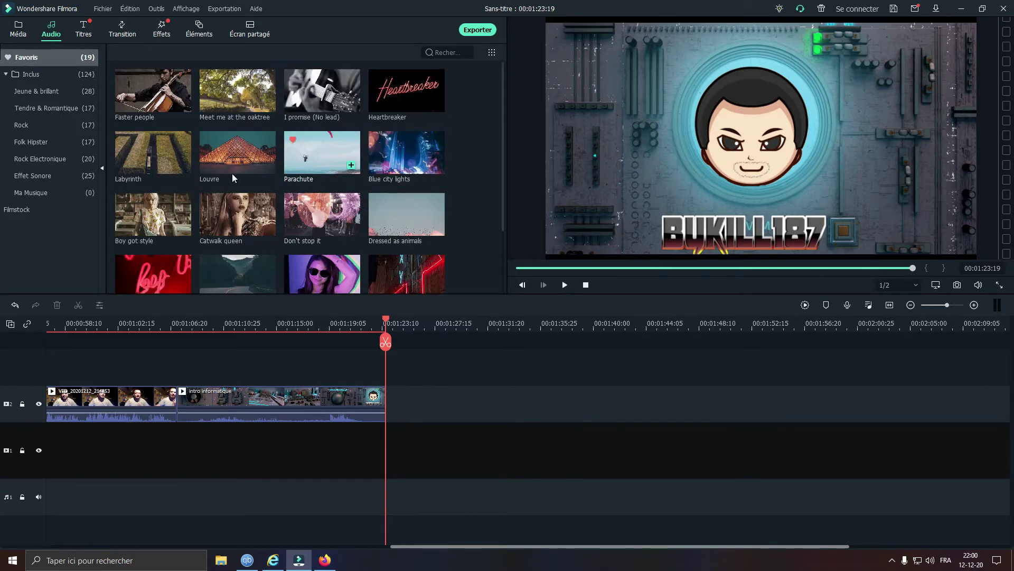
pyautogui.click(36, 92)
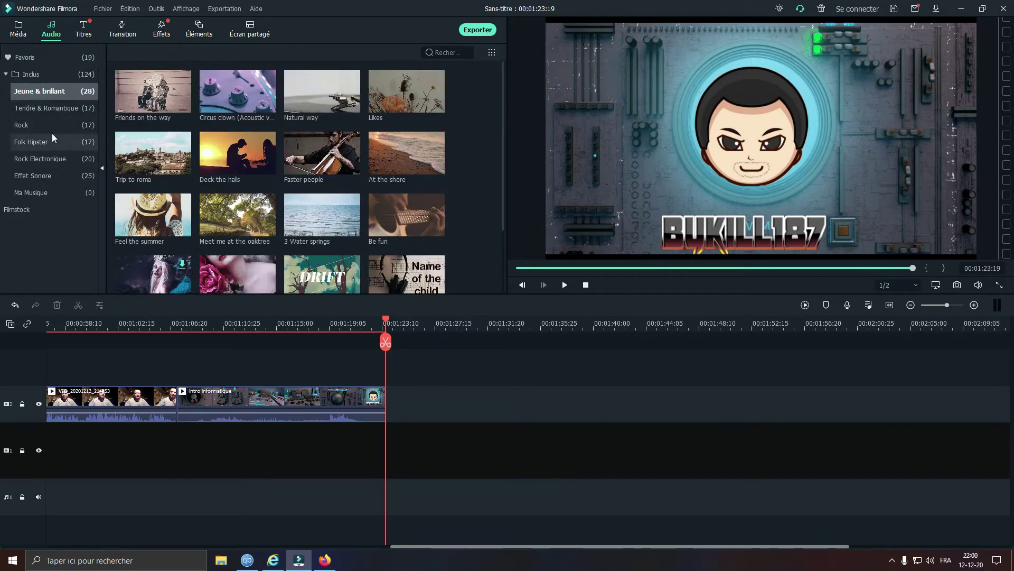
# - Mark Living Pulse - The Chap…, Danger zone, Kaléidoscope, Inspiration and Better get ready as favourites in the Rock Electronique category
pyautogui.click(31, 159)
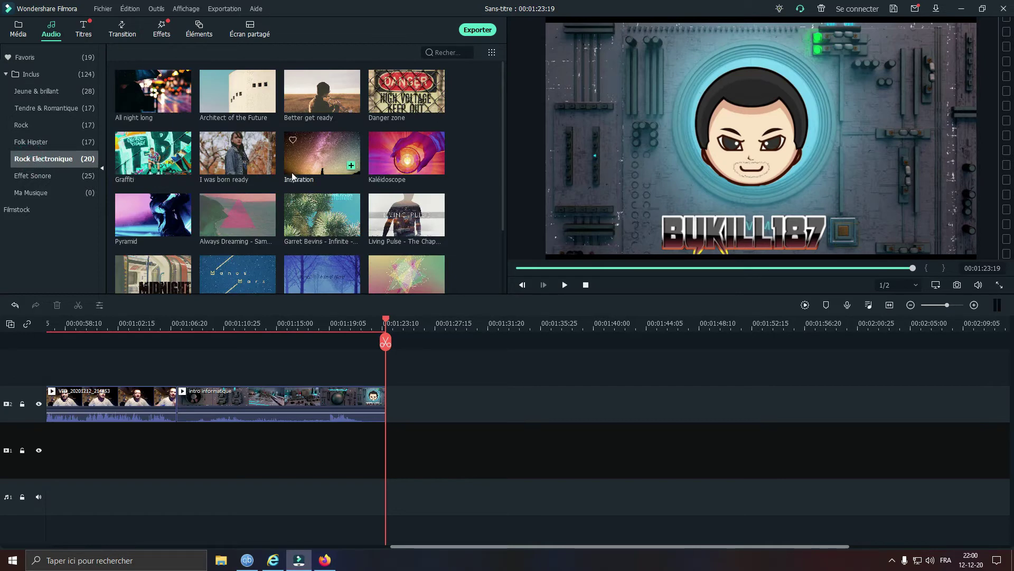
pyautogui.click(377, 201)
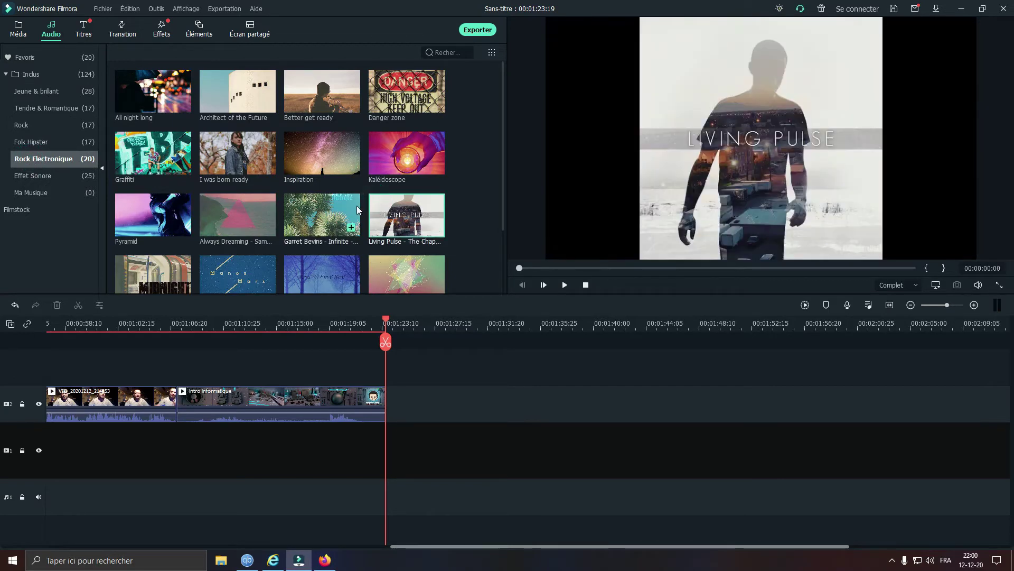
pyautogui.click(378, 78)
pyautogui.click(378, 139)
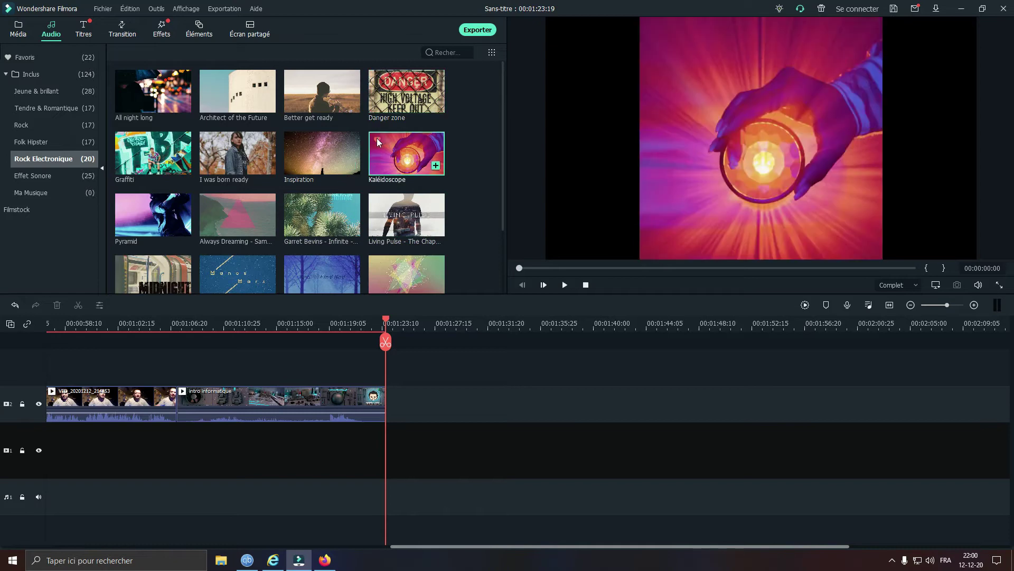
pyautogui.click(293, 140)
pyautogui.click(291, 78)
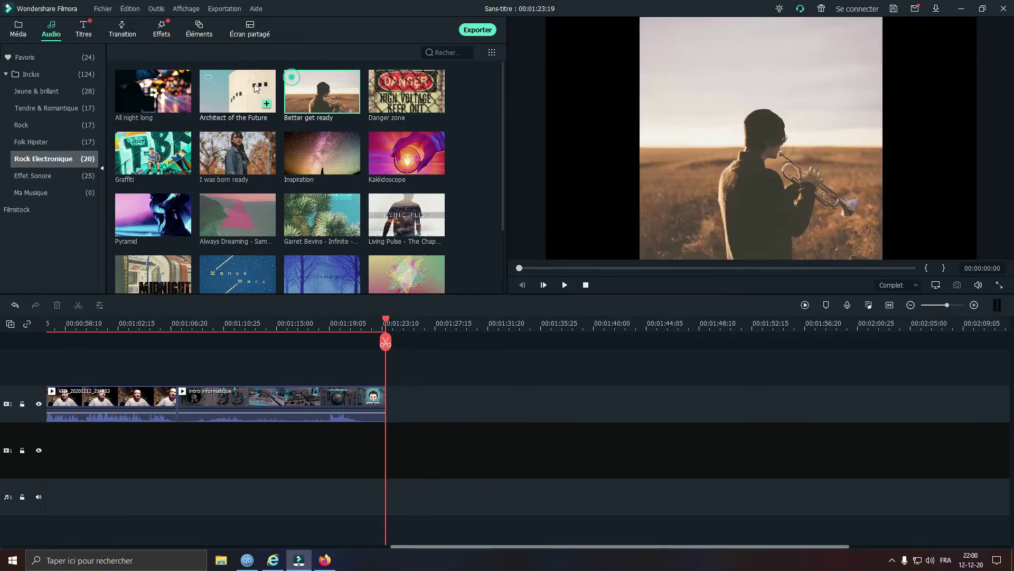
# - Add Architect of the Future, All night long, Graffiti, I was born ready, Pyramid and Always Dreaming to the favourites
pyautogui.click(207, 77)
pyautogui.click(124, 77)
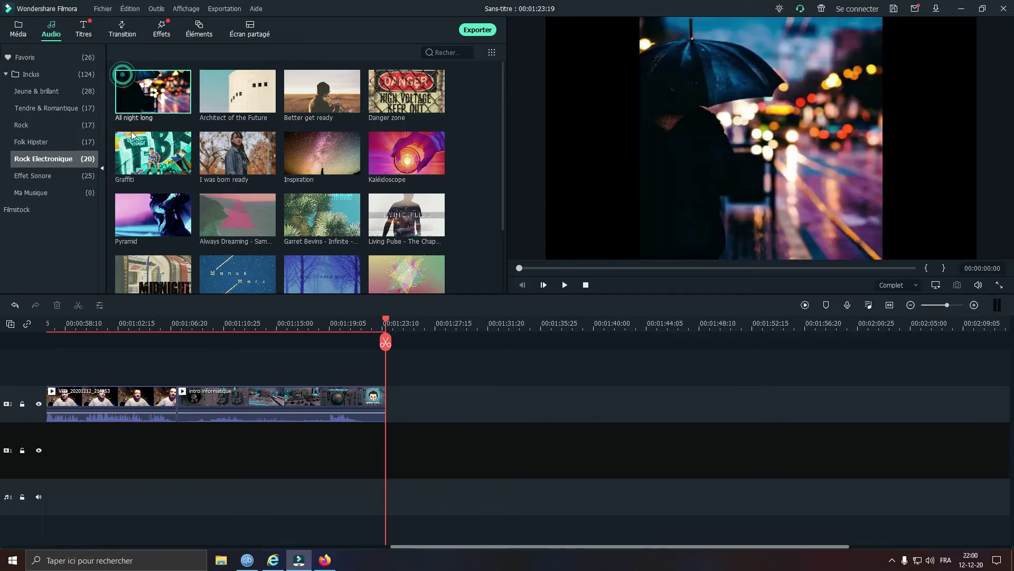
pyautogui.click(122, 141)
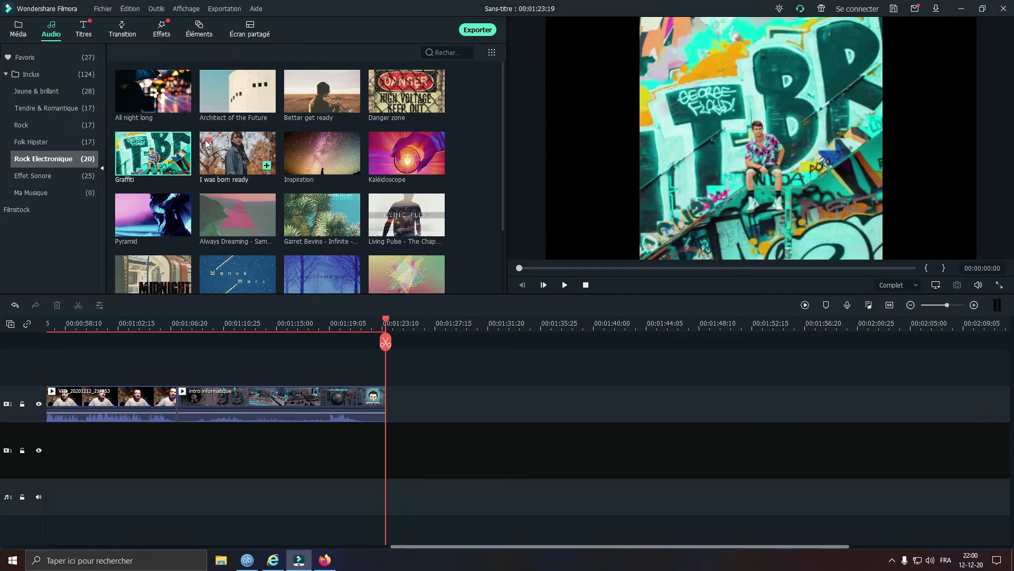
pyautogui.click(207, 141)
pyautogui.click(122, 200)
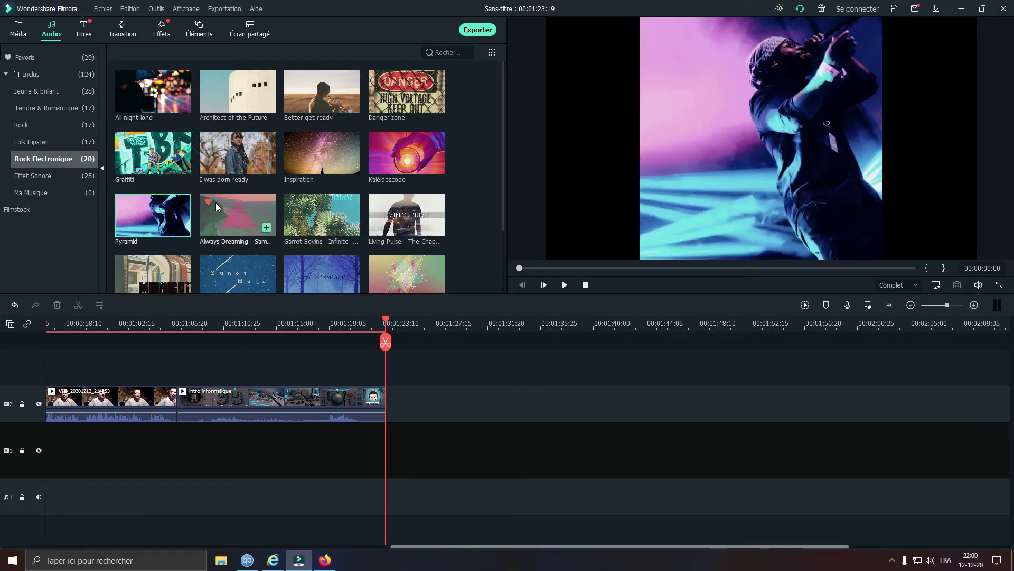
pyautogui.click(209, 202)
# - Add the Living Pulse Midnight Train, Manos Mars and Rexx Final Beat - July tracks to the favourites
pyautogui.click(123, 265)
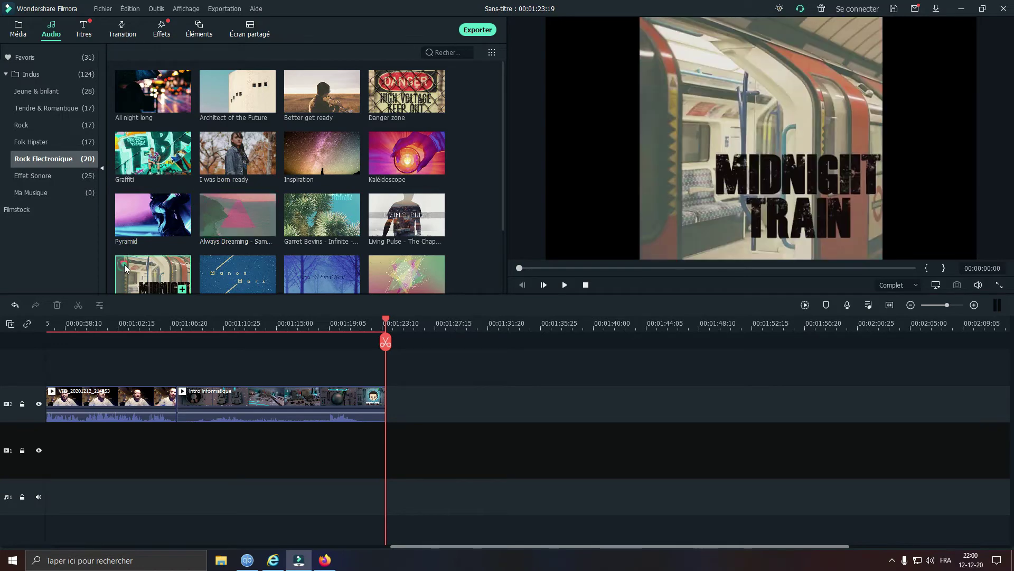
pyautogui.click(210, 262)
pyautogui.click(309, 265)
# - Mark the Red Eyes track as a favourite, preview it briefly and stop playback
pyautogui.scroll(-3, 314, 248)
pyautogui.moveTo(223, 206)
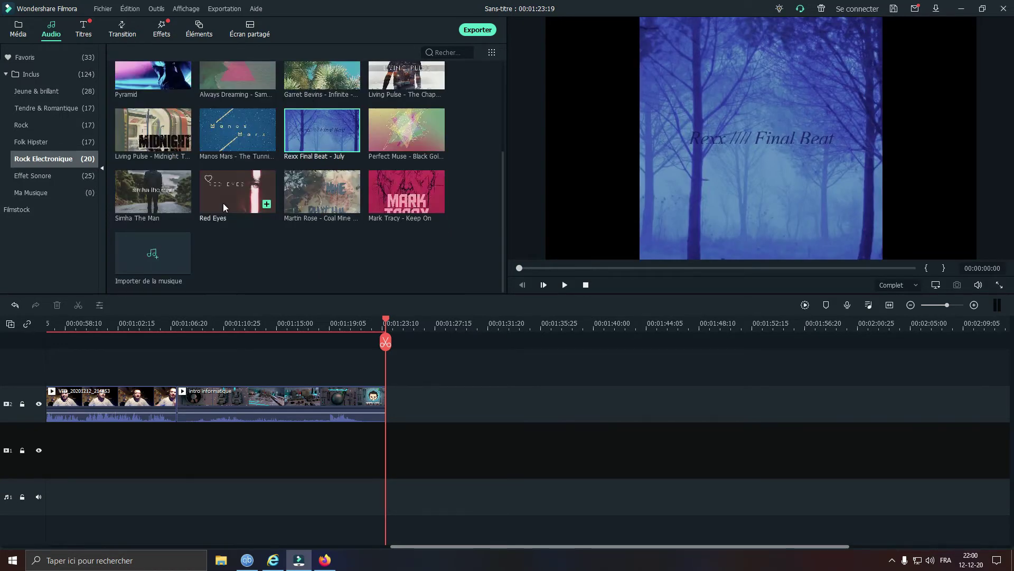
pyautogui.click(208, 178)
pyautogui.press('space')
pyautogui.click(586, 285)
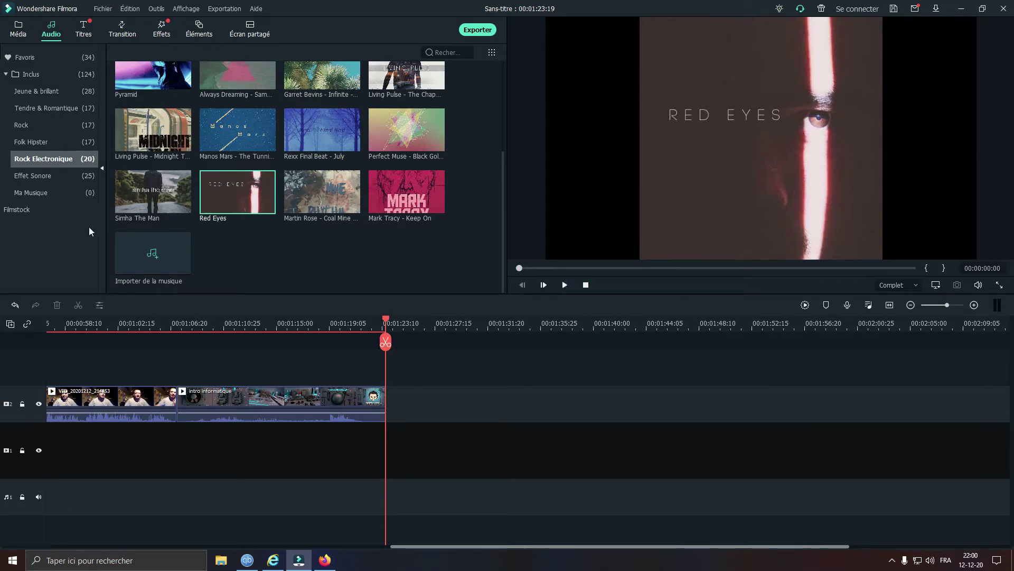
# - Check the Effet Sonore and Ma Musique categories and review the full list of favourite audio tracks
pyautogui.click(29, 176)
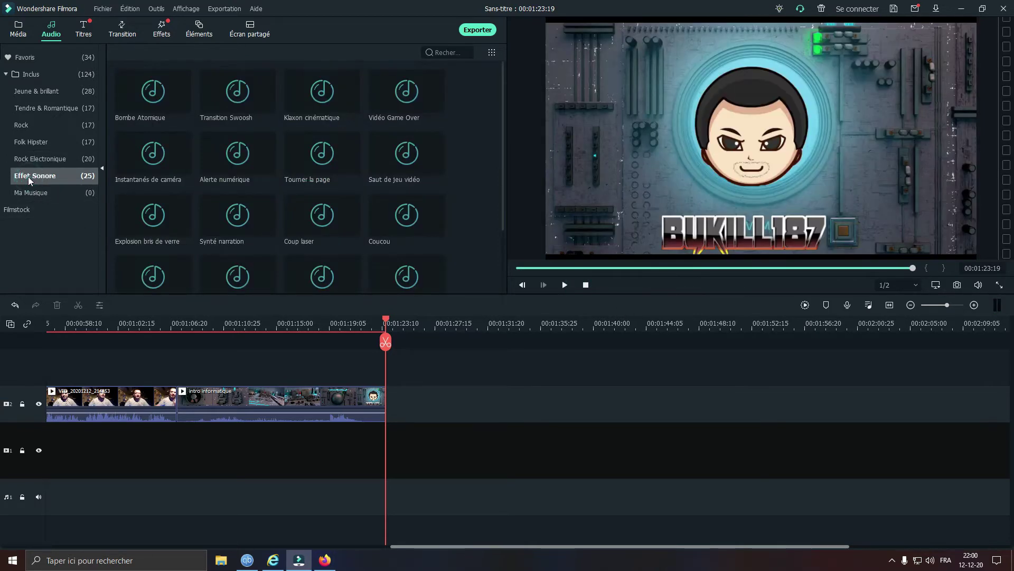
pyautogui.click(24, 193)
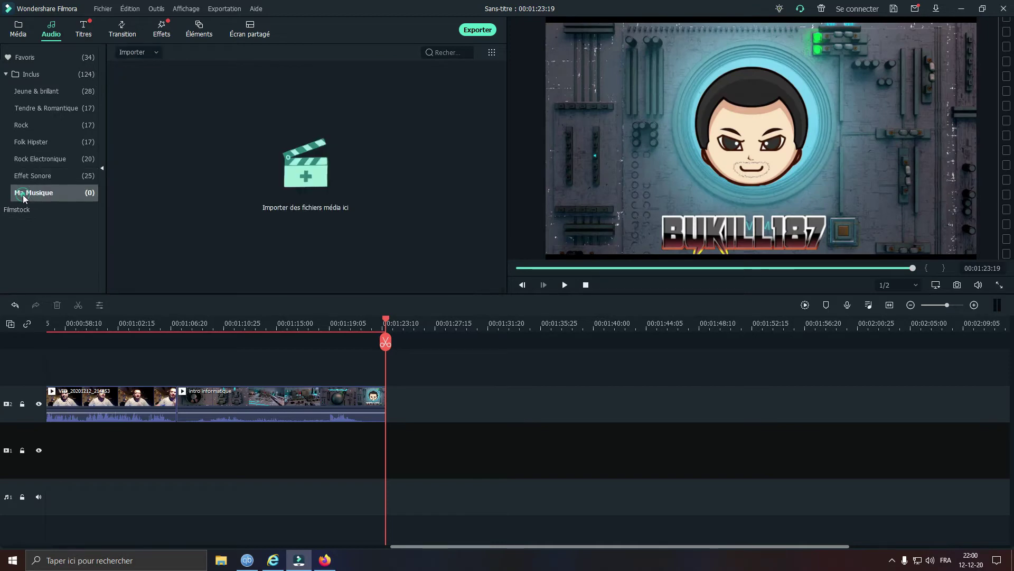
pyautogui.click(25, 57)
pyautogui.scroll(-5, 351, 205)
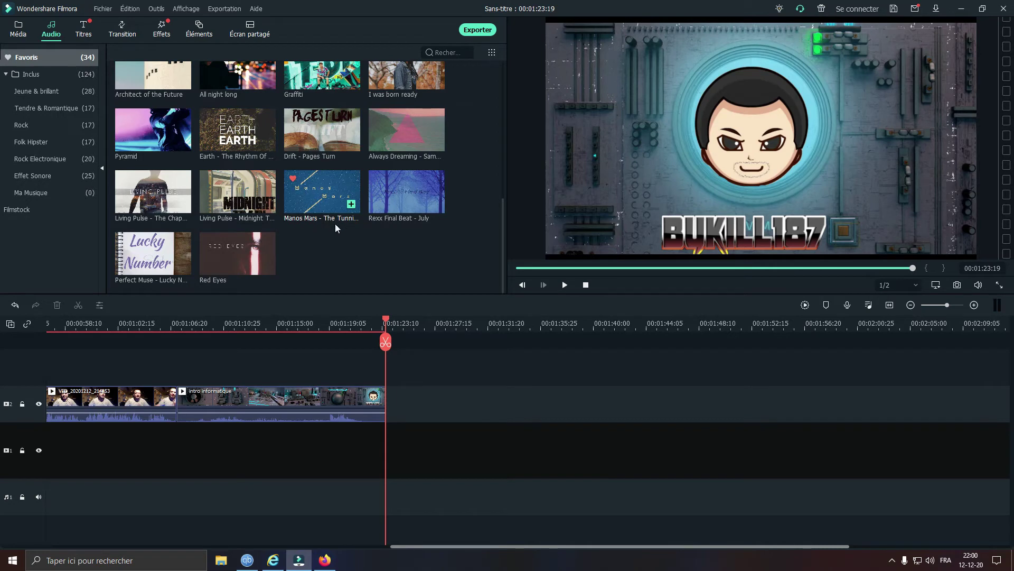
pyautogui.scroll(5, 295, 221)
# - Download the included title templates De base 6 and Légende de texte 1 to 6
pyautogui.click(83, 36)
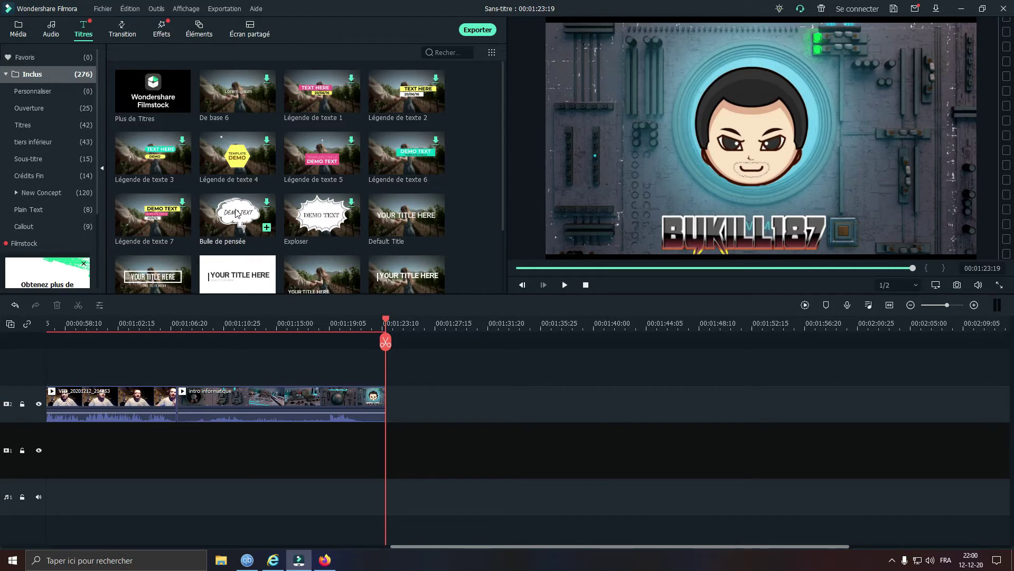
pyautogui.click(228, 89)
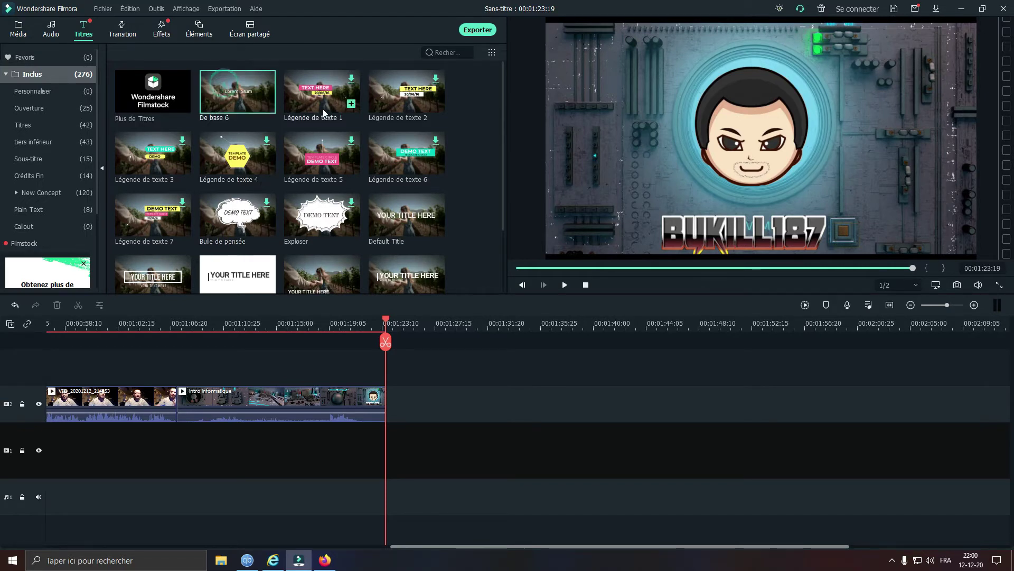
pyautogui.click(304, 98)
pyautogui.click(381, 100)
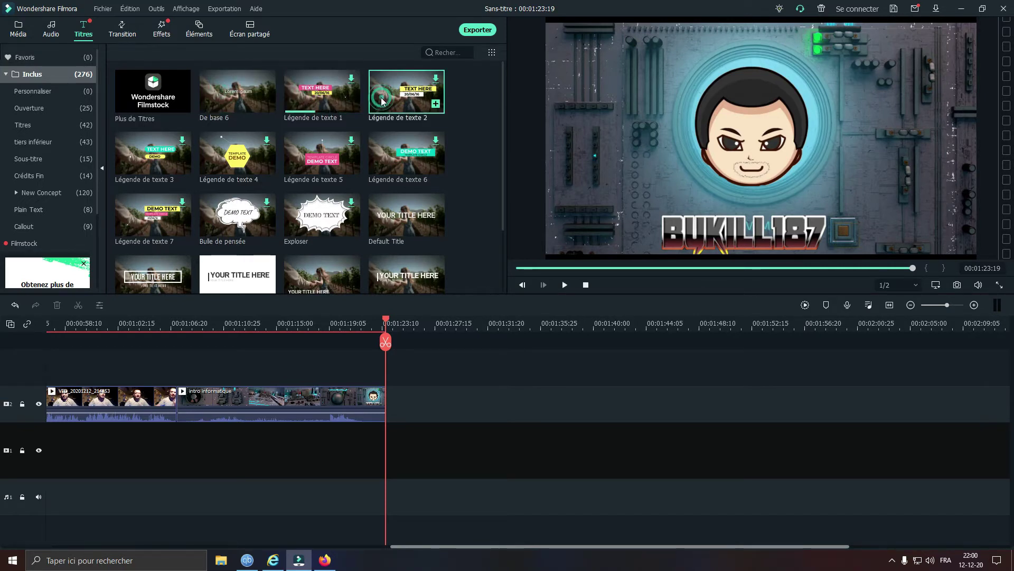
pyautogui.click(382, 159)
pyautogui.click(301, 160)
pyautogui.click(229, 158)
pyautogui.click(151, 161)
# - Download the Légende de texte 7, Bulle de pensée and Exploser title templates and load Default Title in the preview
pyautogui.click(153, 216)
pyautogui.click(238, 217)
pyautogui.click(327, 219)
pyautogui.click(397, 227)
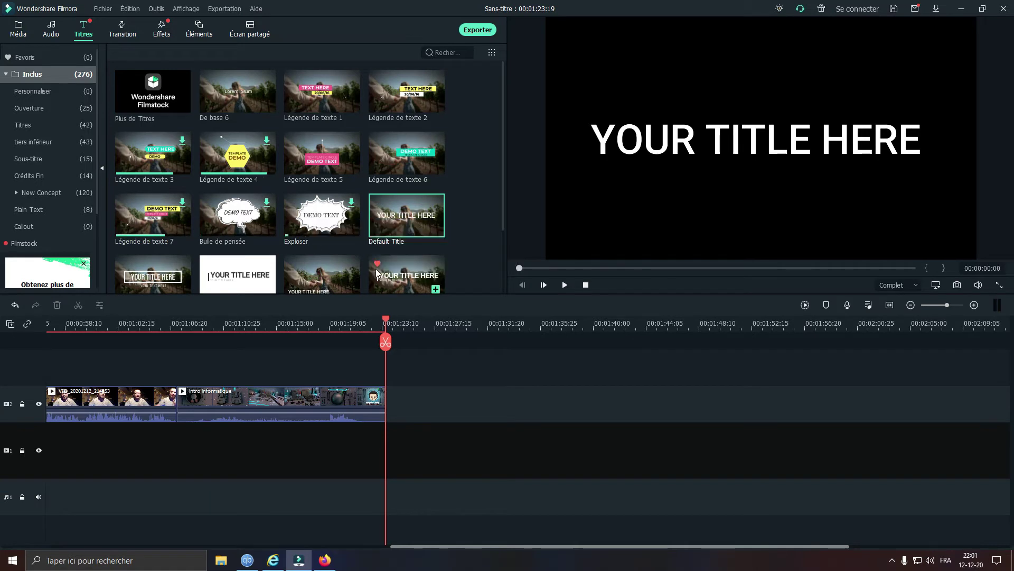
# - Preview the De base 6 title and the Légende de texte 1, 2 and 3 title templates
pyautogui.click(226, 100)
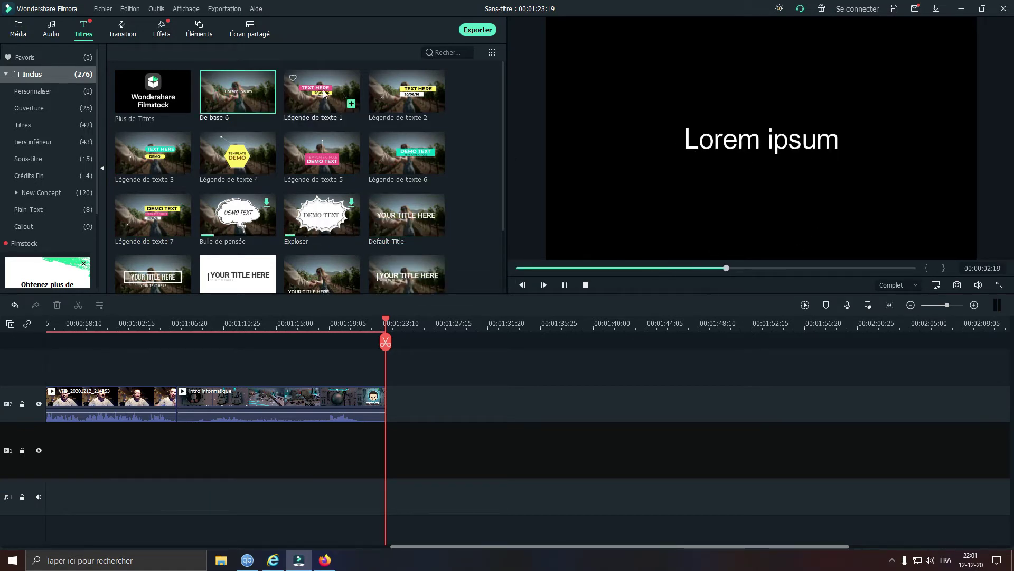
pyautogui.click(303, 101)
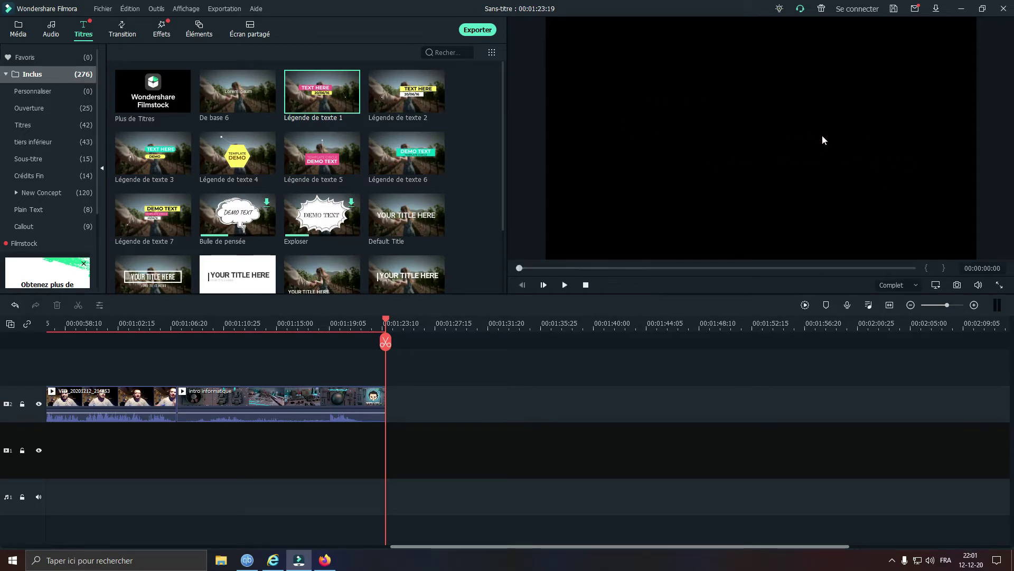
pyautogui.click(387, 98)
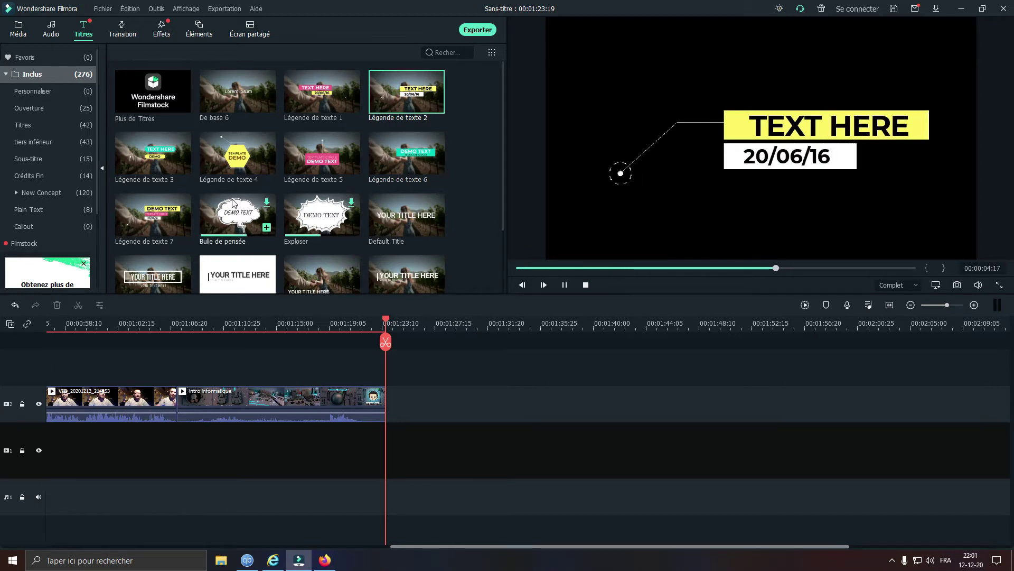
pyautogui.click(152, 158)
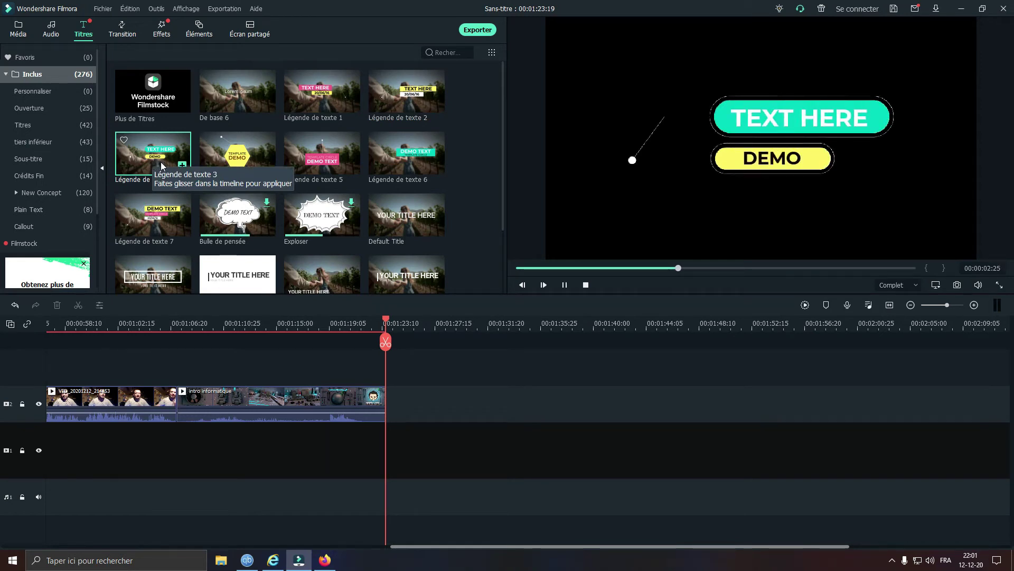
# - Preview the Légende de texte 4, 5, 6 and 7 title templates and the Bulle de pensée title
pyautogui.click(246, 165)
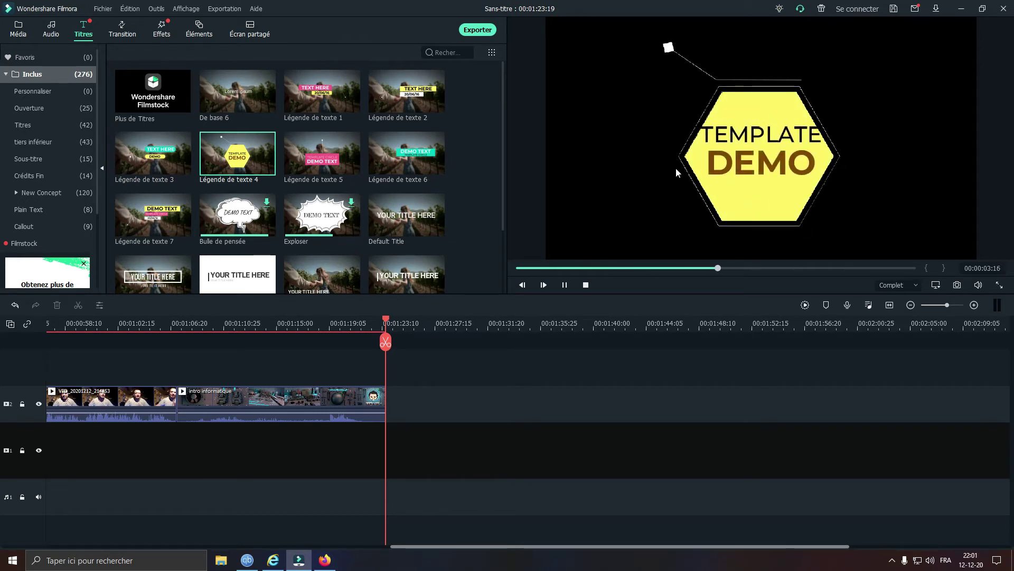
pyautogui.click(319, 162)
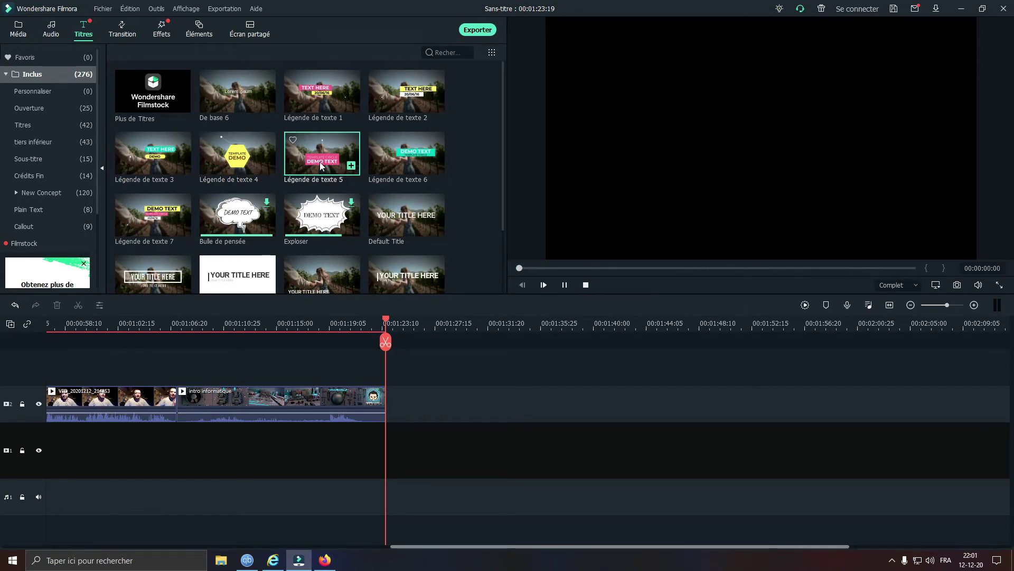
pyautogui.moveTo(371, 176)
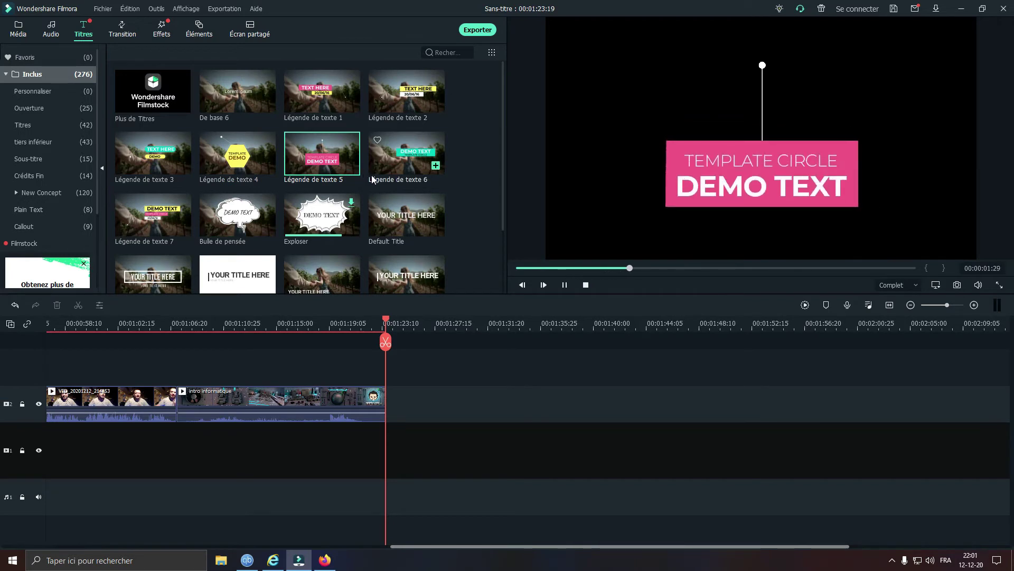
pyautogui.click(408, 166)
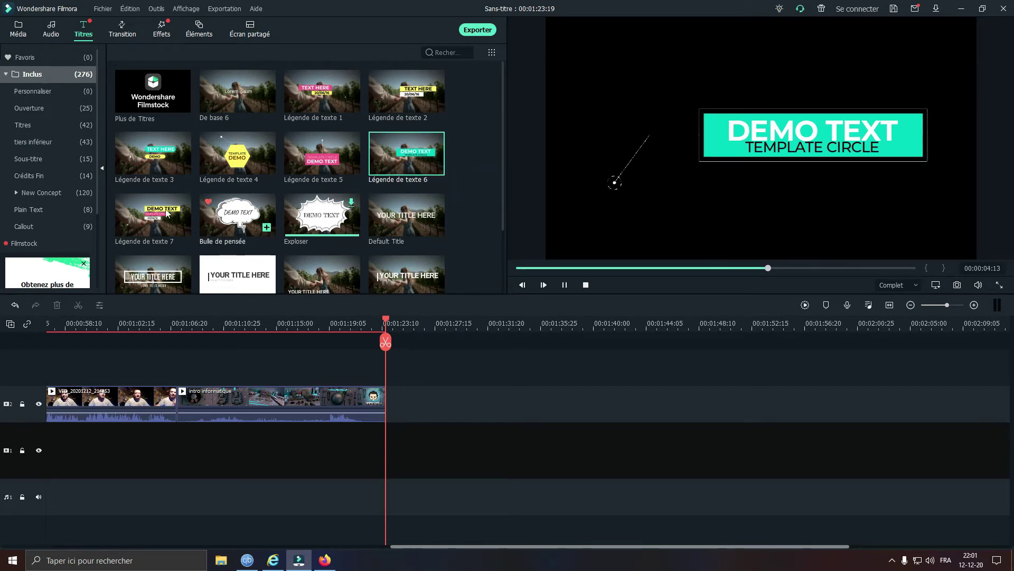
pyautogui.click(154, 224)
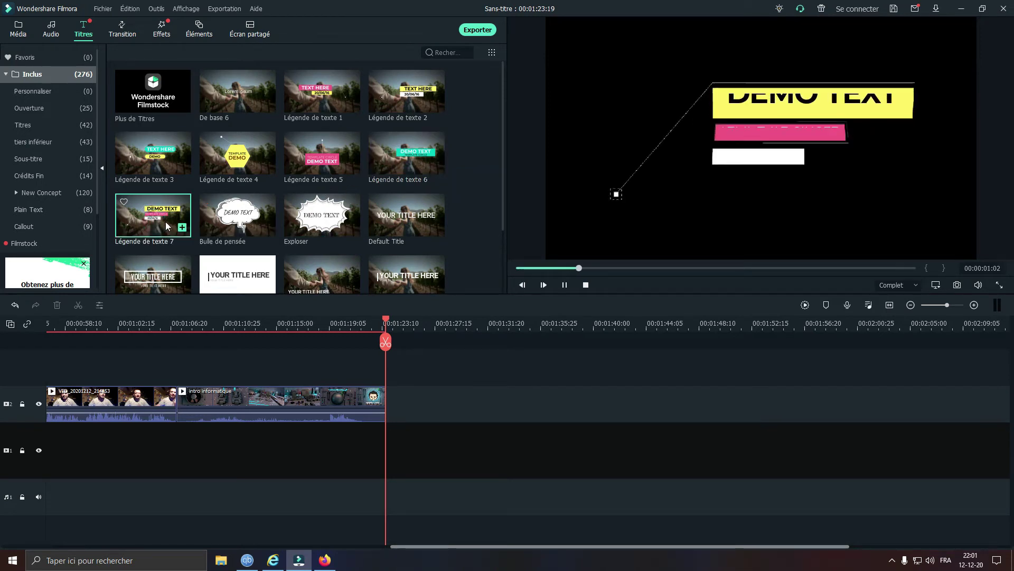
pyautogui.click(210, 227)
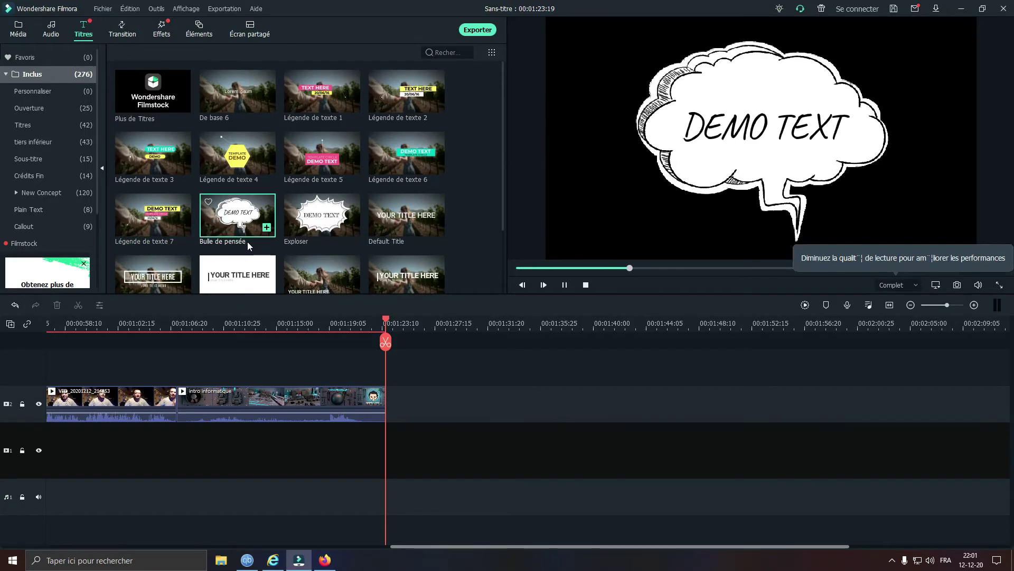
# - Preview the Exploser title template, replay the Bulle de pensée title, and play Exploser again
pyautogui.click(321, 221)
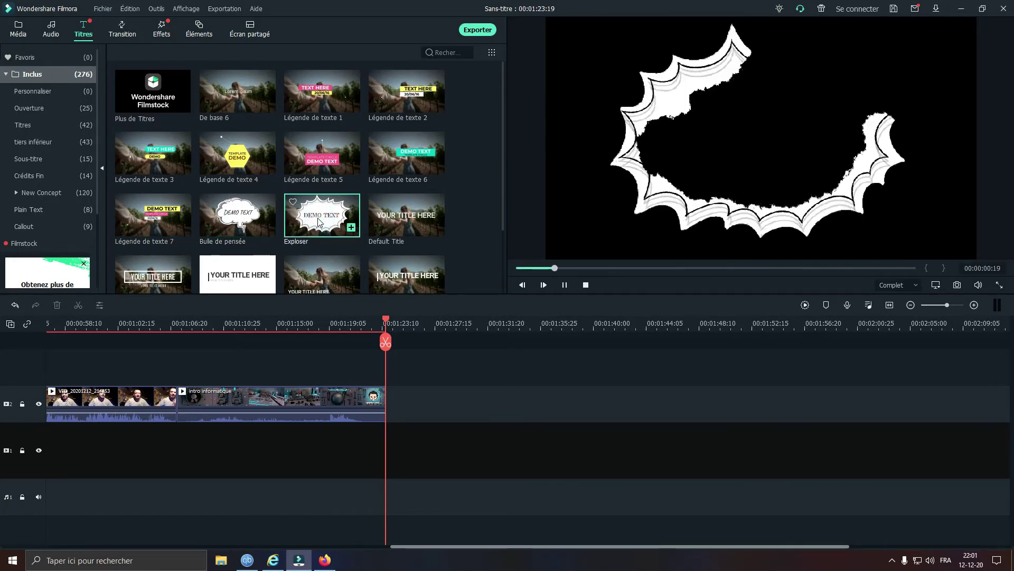
pyautogui.click(234, 211)
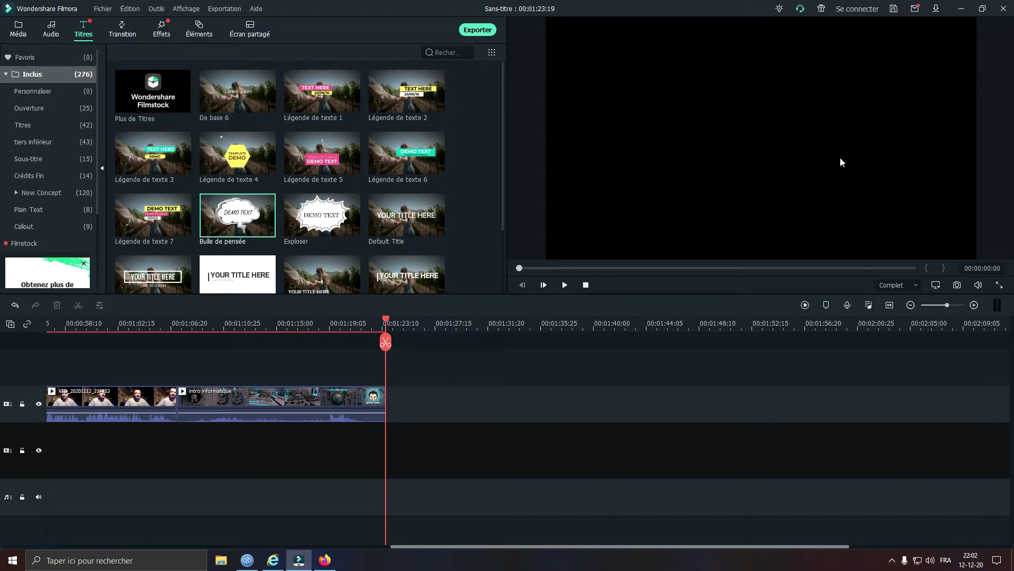
pyautogui.click(224, 226)
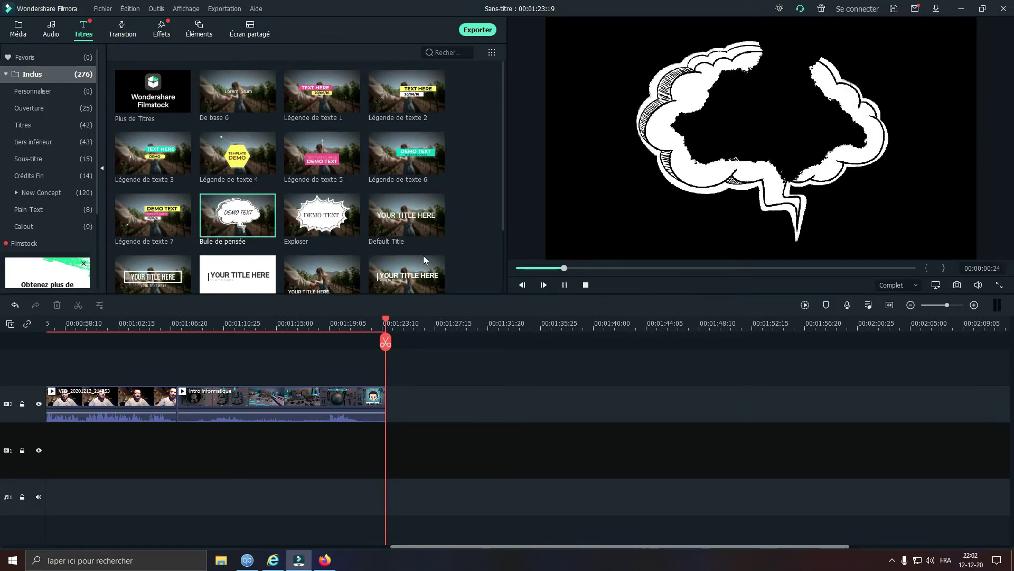
pyautogui.click(316, 221)
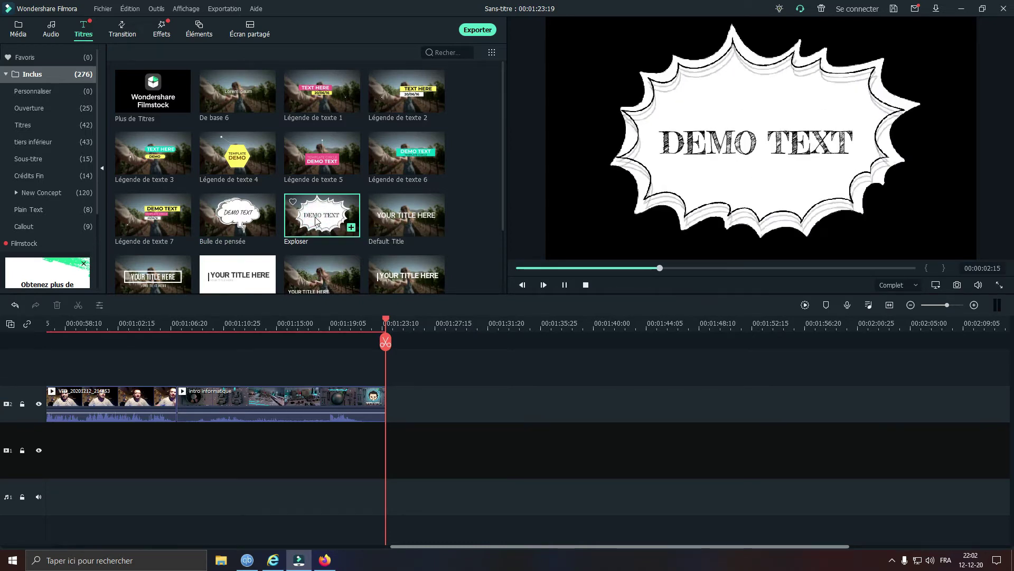
# - Preview the Titre 27 template and browse the remaining included title templates as far as the New Title designs
pyautogui.scroll(-2, 317, 218)
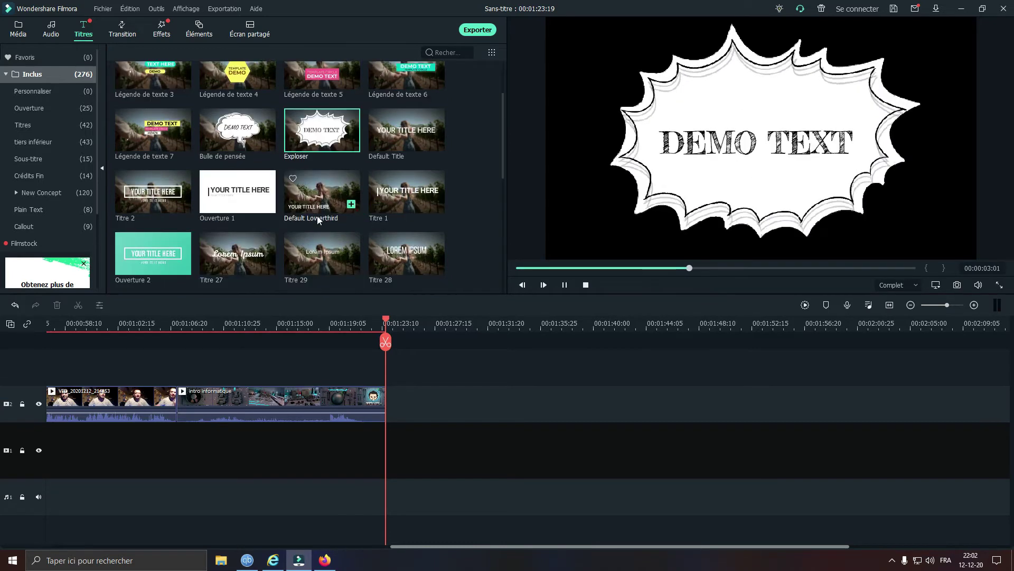
pyautogui.click(227, 264)
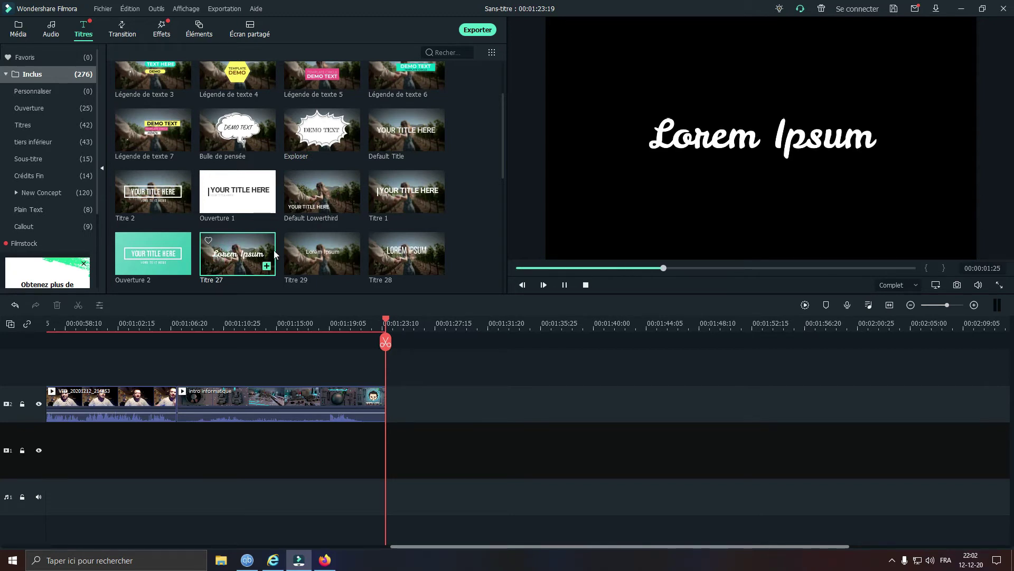
pyautogui.scroll(-5, 274, 247)
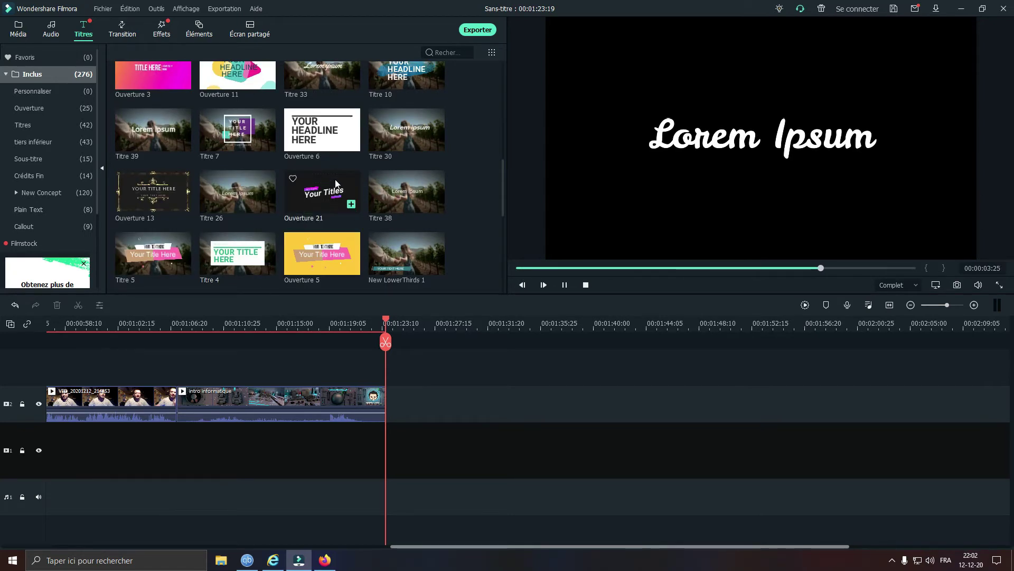
pyautogui.scroll(-4, 364, 211)
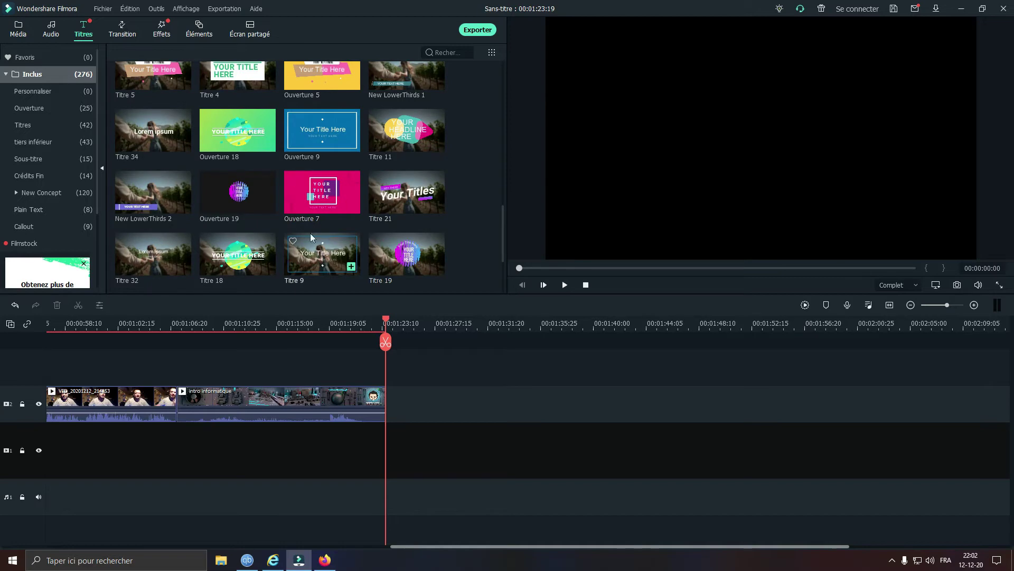
pyautogui.scroll(-3, 312, 217)
pyautogui.scroll(-3, 313, 232)
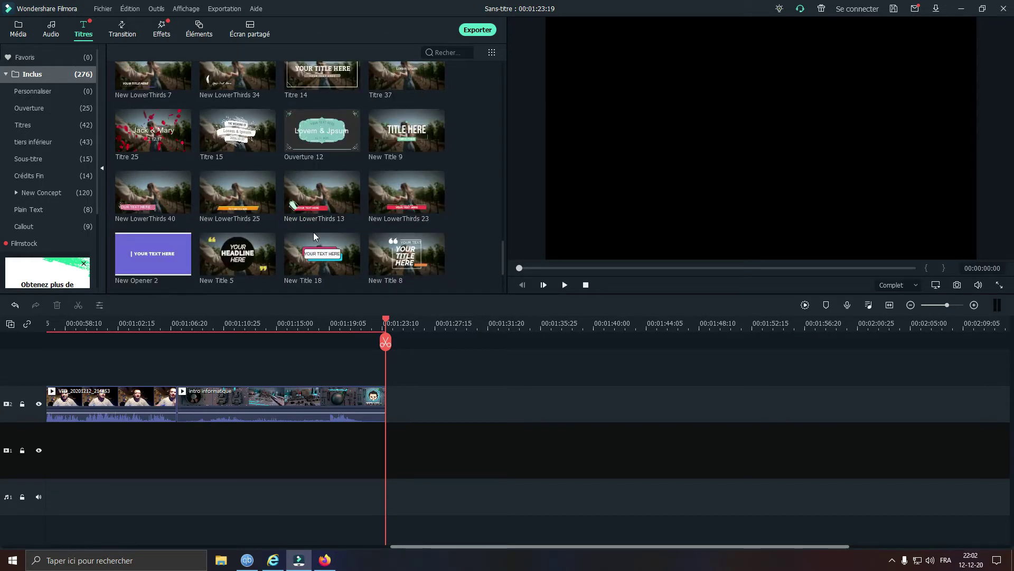
# - Browse the full collection of included titles and preview the Ouverture 25 template
pyautogui.scroll(-6, 314, 231)
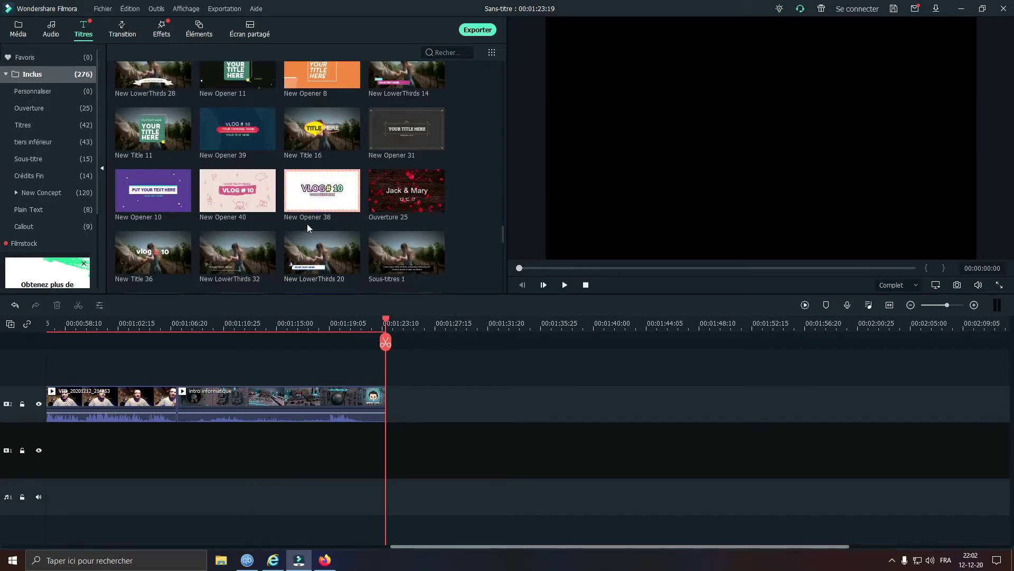
pyautogui.click(382, 206)
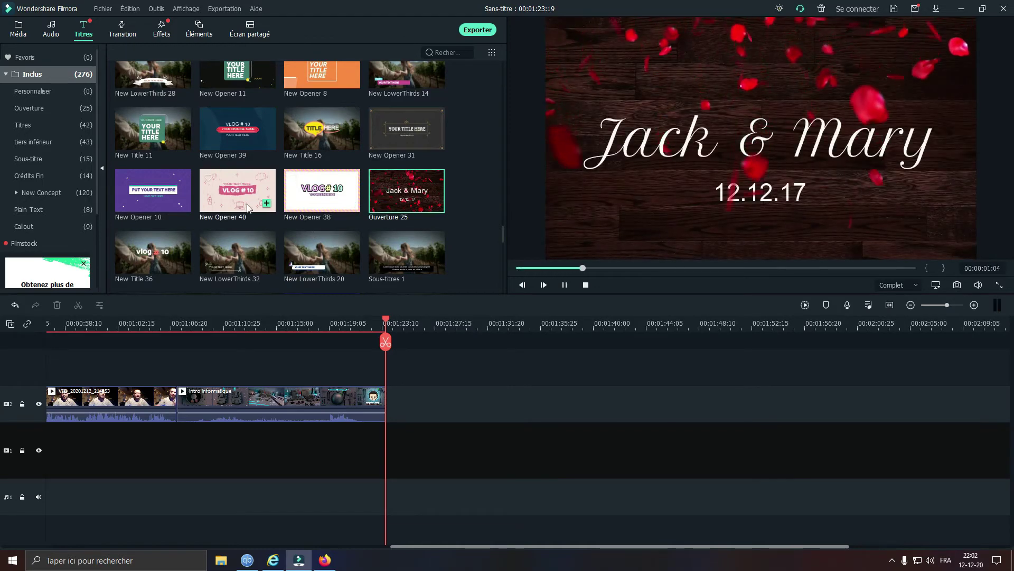
pyautogui.scroll(-3, 248, 209)
pyautogui.scroll(-6, 249, 209)
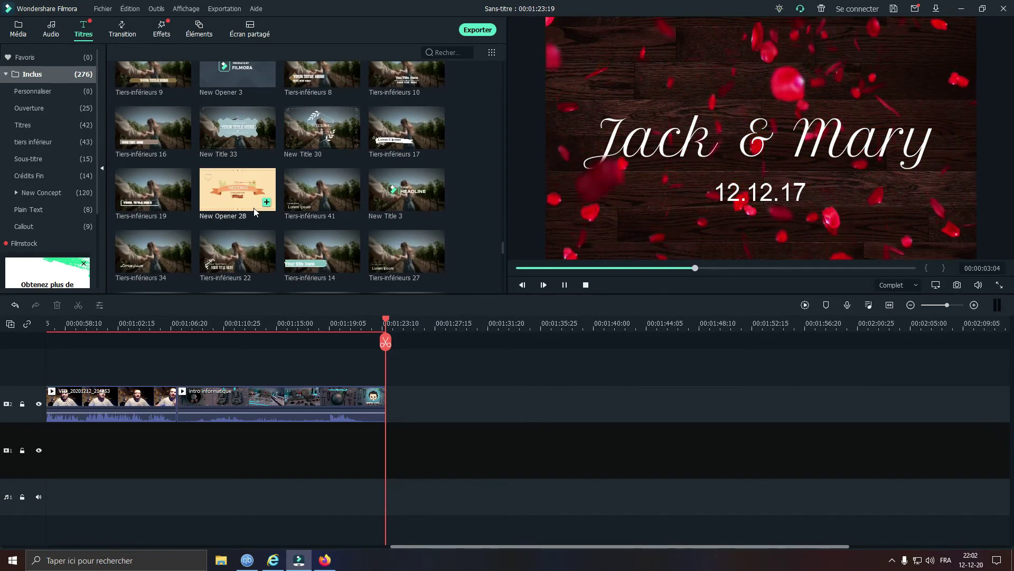
pyautogui.scroll(15, 253, 208)
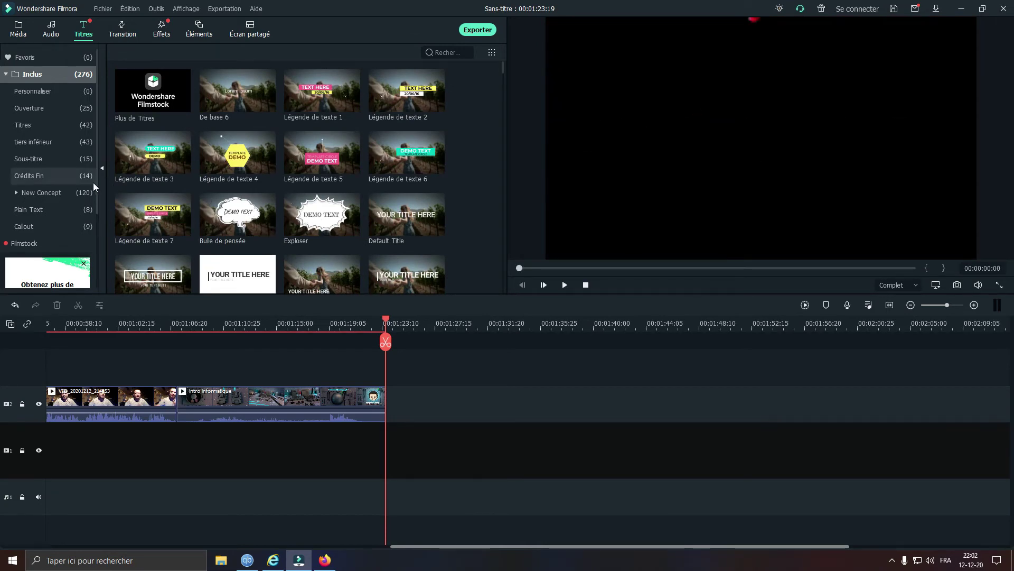
# - Look through the Personnaliser, Ouverture, Titres, tiers inférieur, Sous-titre and Crédits Fin title categories
pyautogui.click(33, 91)
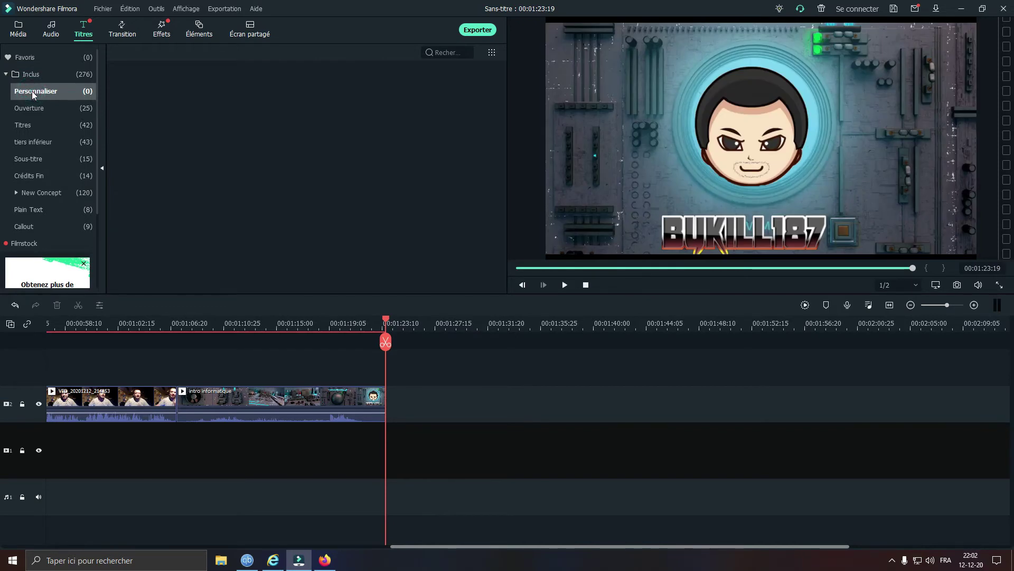
pyautogui.click(29, 109)
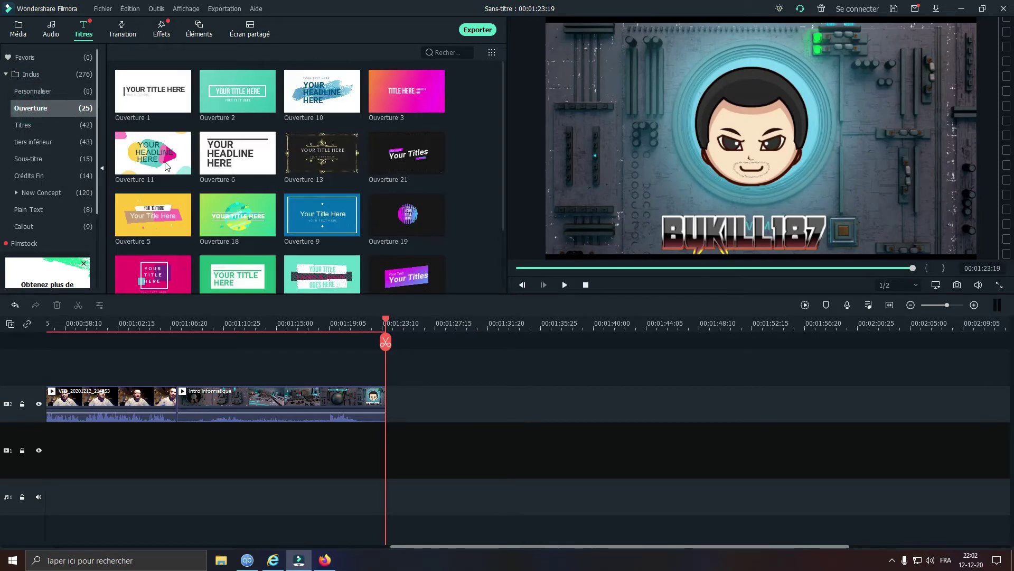
pyautogui.scroll(-5, 250, 204)
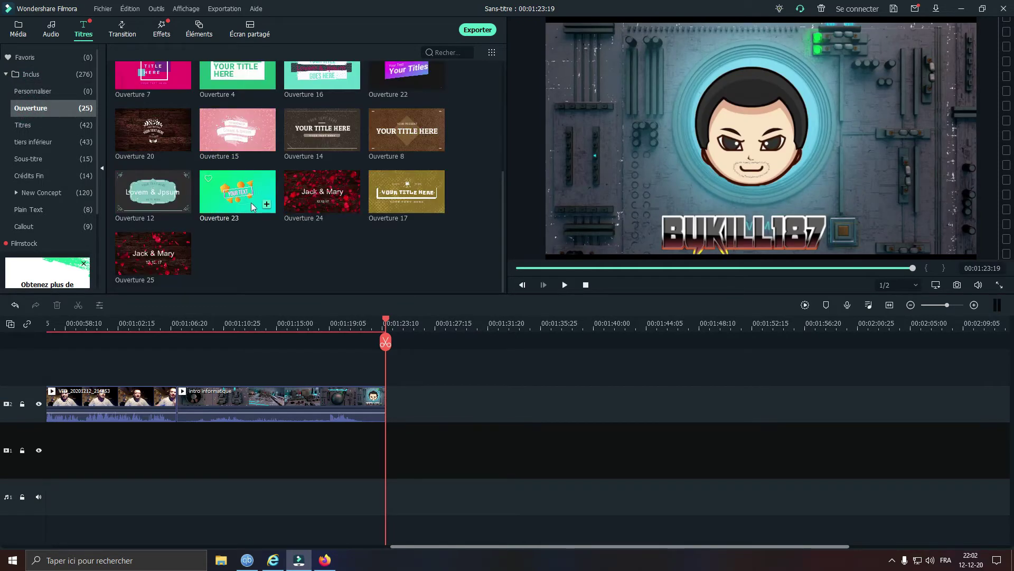
pyautogui.scroll(5, 253, 202)
pyautogui.click(29, 125)
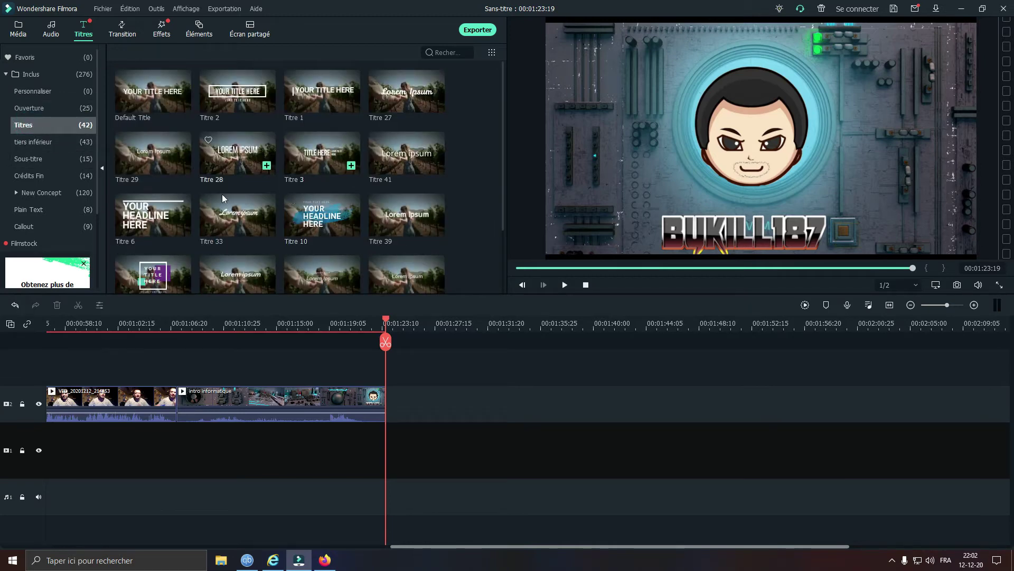
pyautogui.click(26, 142)
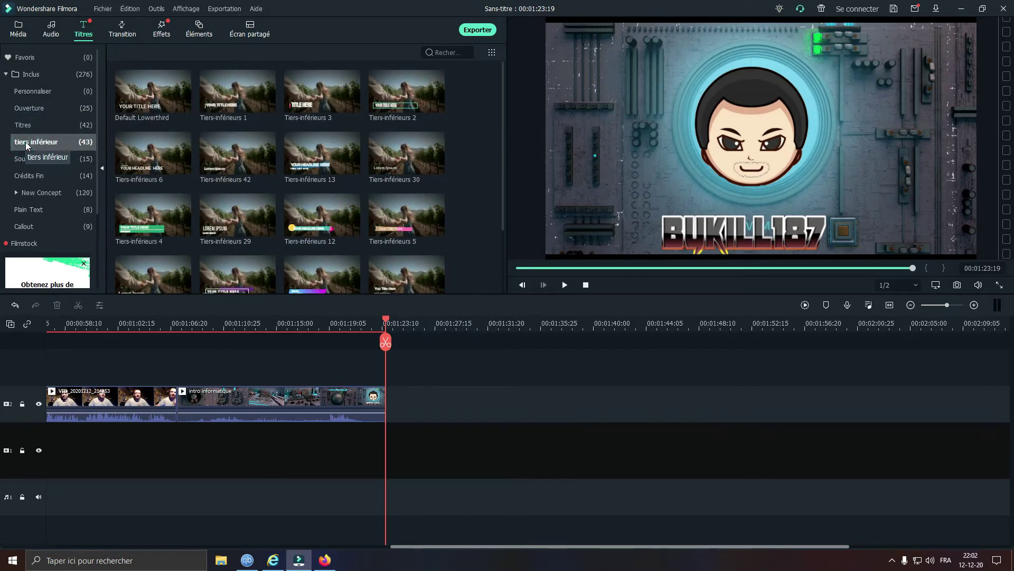
pyautogui.click(39, 161)
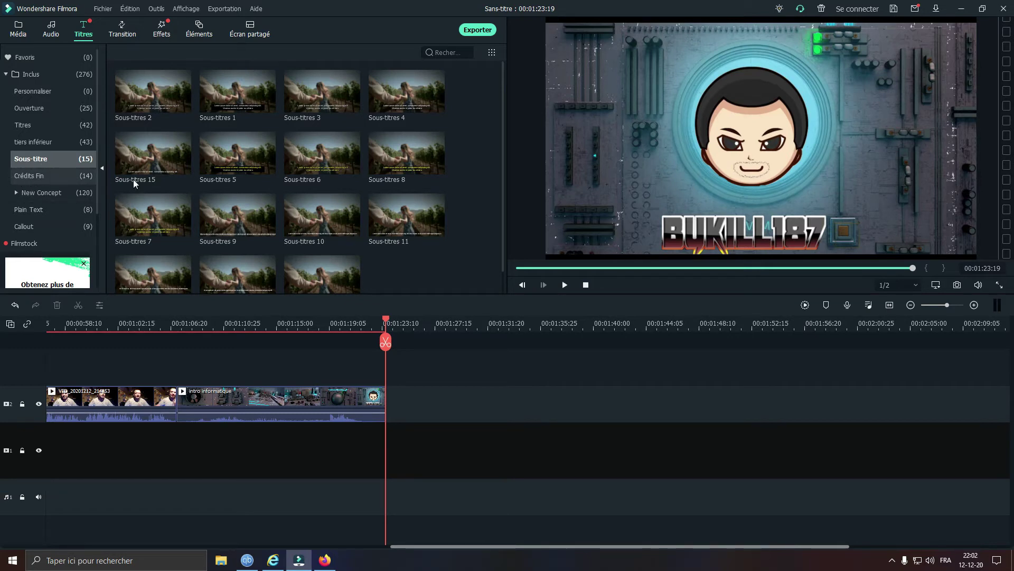
pyautogui.click(30, 179)
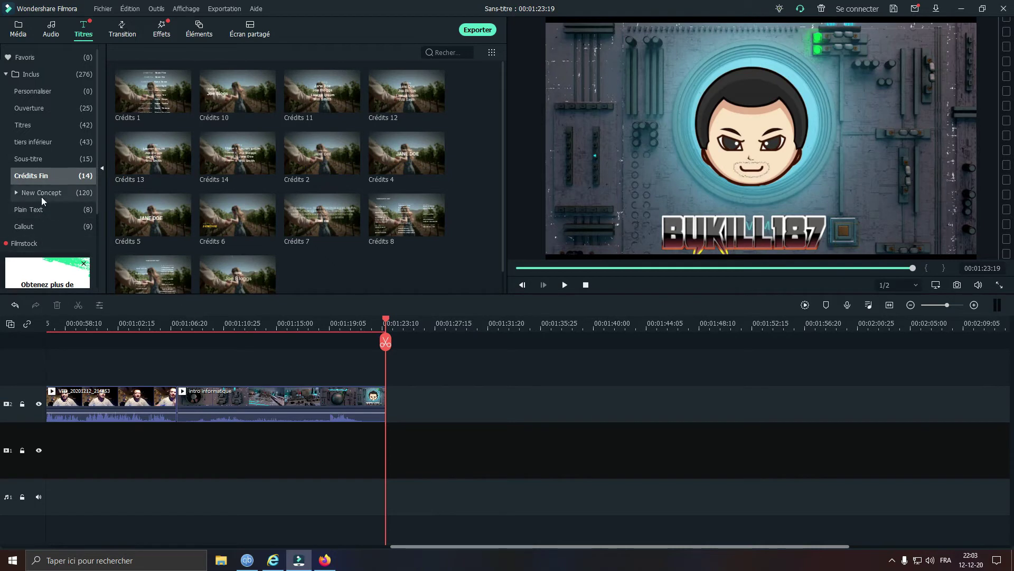
# - Browse the New Concept title collection and preview New Opener 29 and New Title 30
pyautogui.click(41, 195)
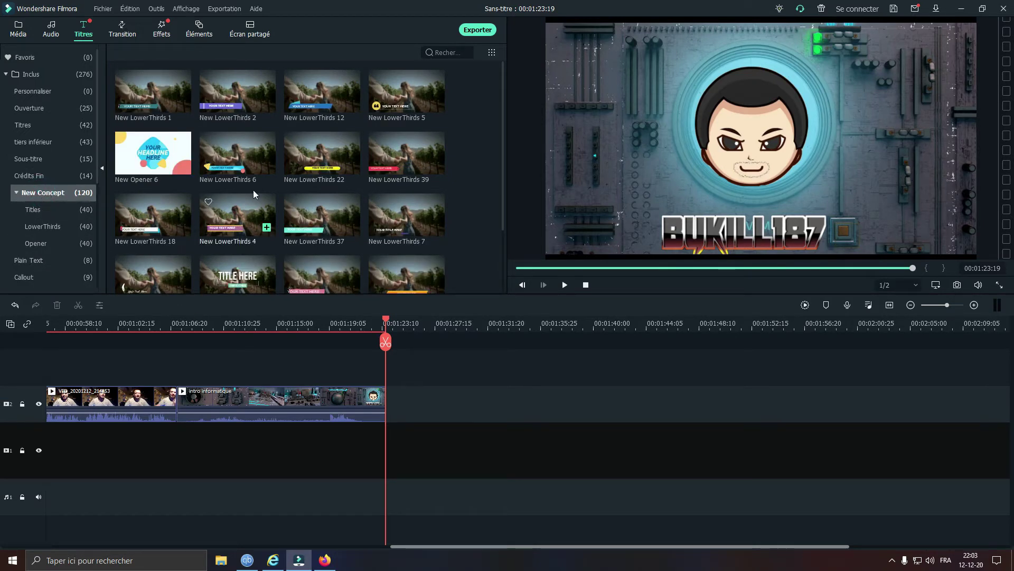
pyautogui.scroll(-10, 274, 179)
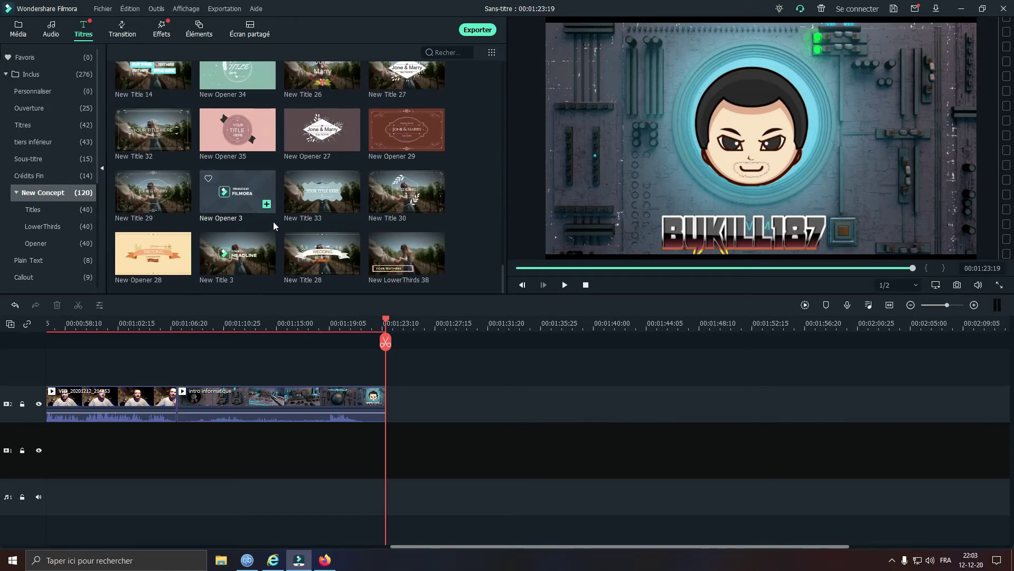
pyautogui.click(404, 132)
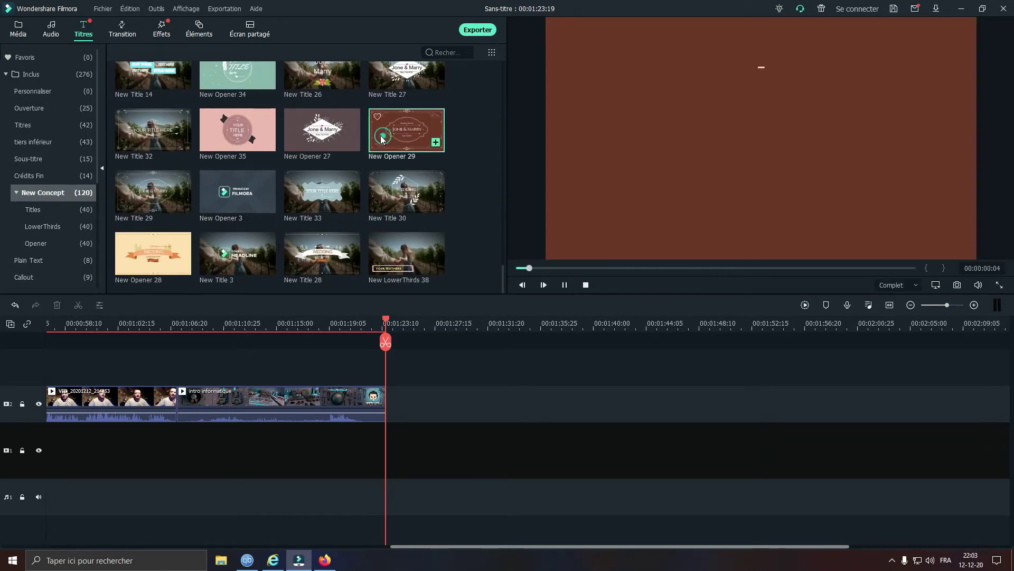
pyautogui.click(384, 199)
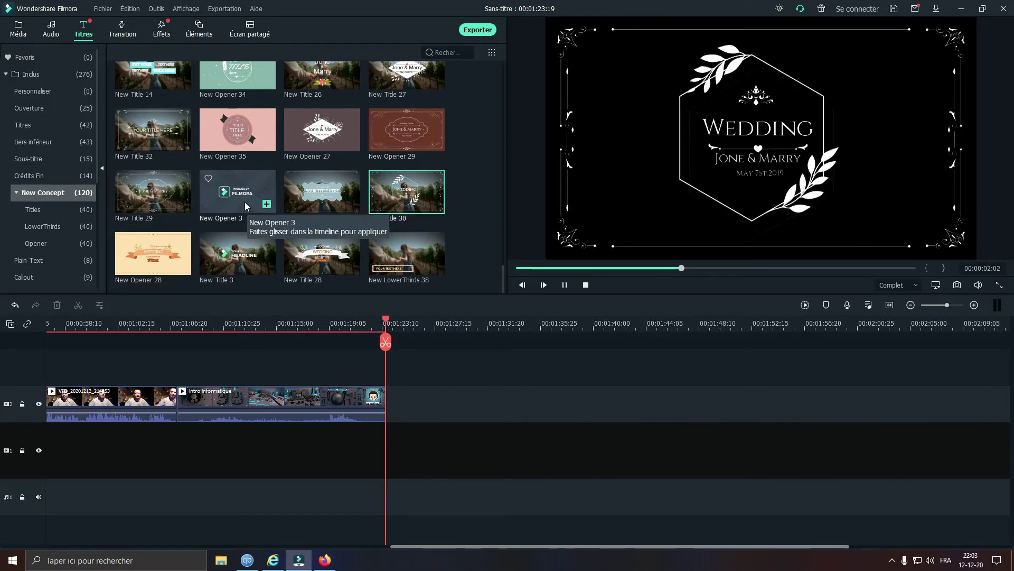
# - Look through the Titles, LowerThirds and Opener subcategories of New Concept
pyautogui.click(35, 210)
pyautogui.moveTo(165, 221)
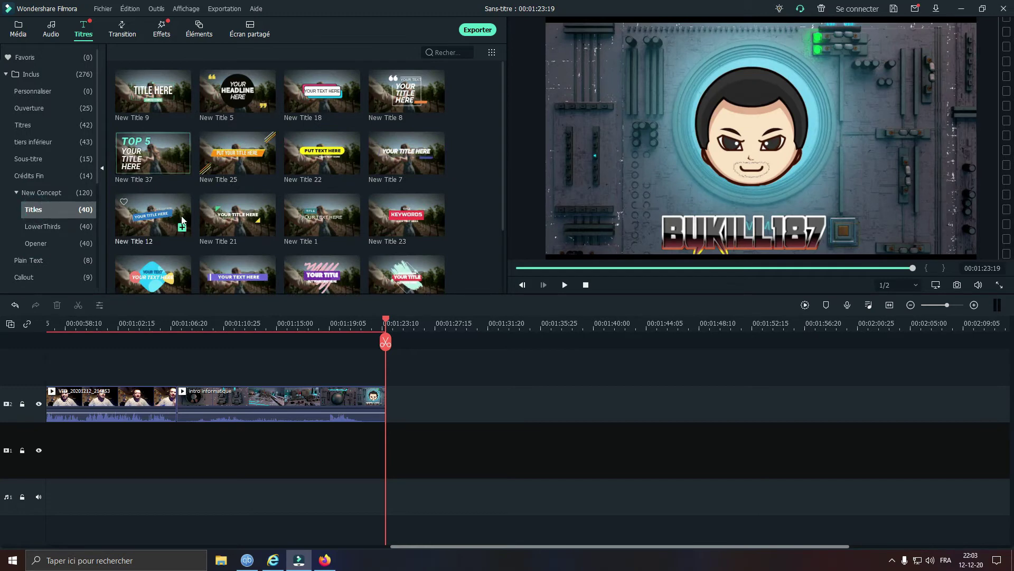
pyautogui.moveTo(143, 150)
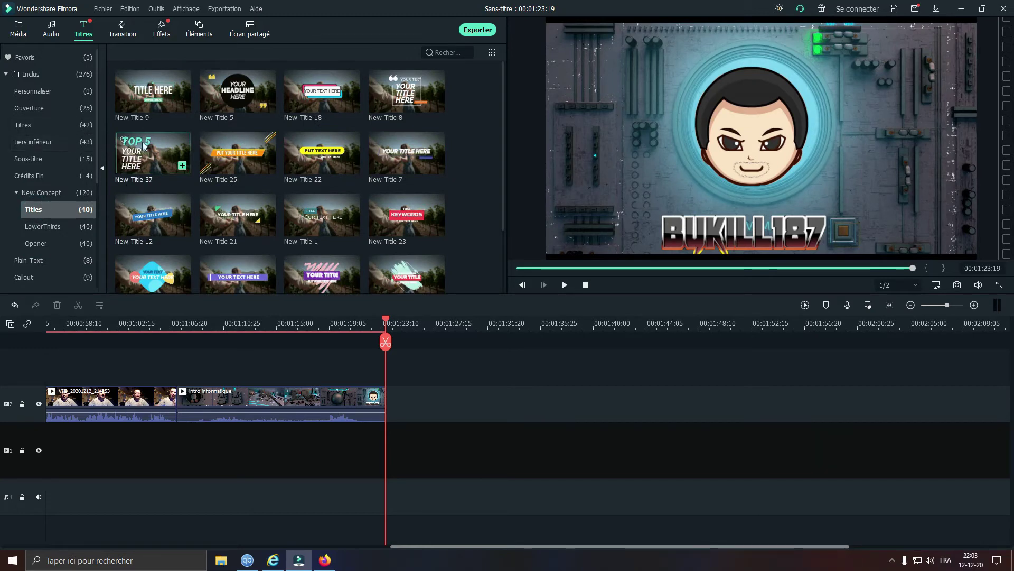
pyautogui.scroll(-3, 255, 156)
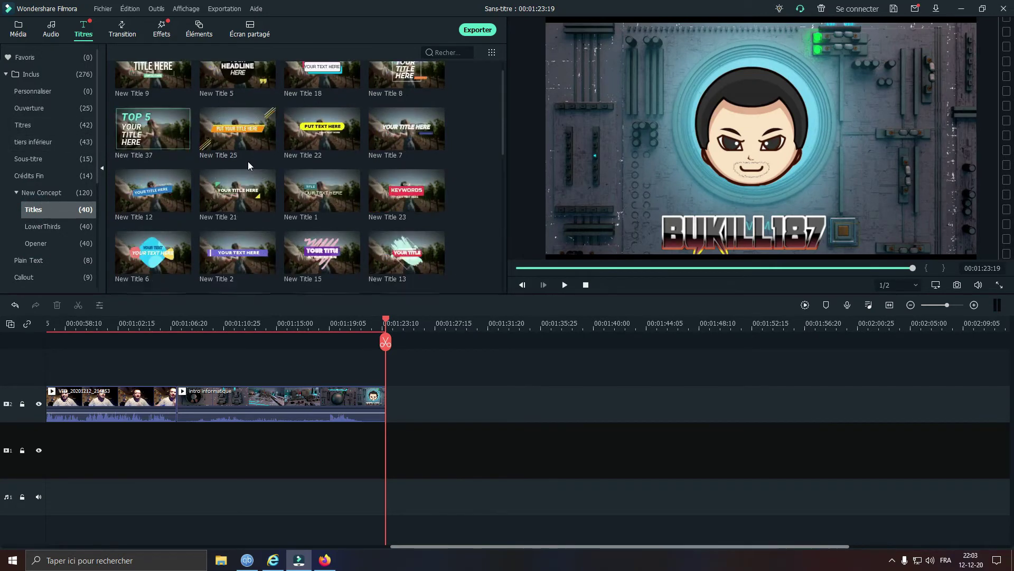
pyautogui.scroll(3, 249, 167)
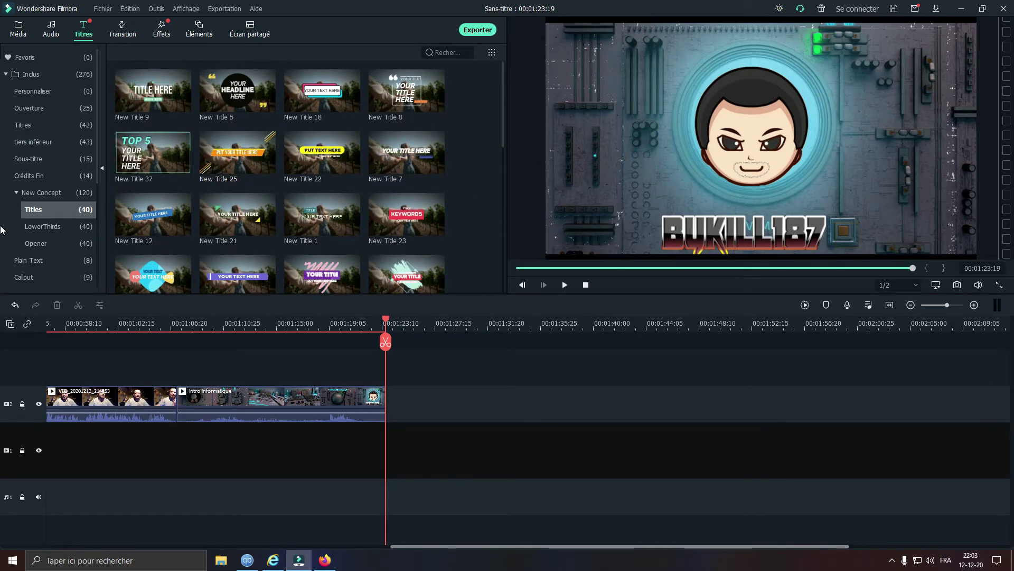
pyautogui.click(39, 227)
pyautogui.scroll(-2, 216, 226)
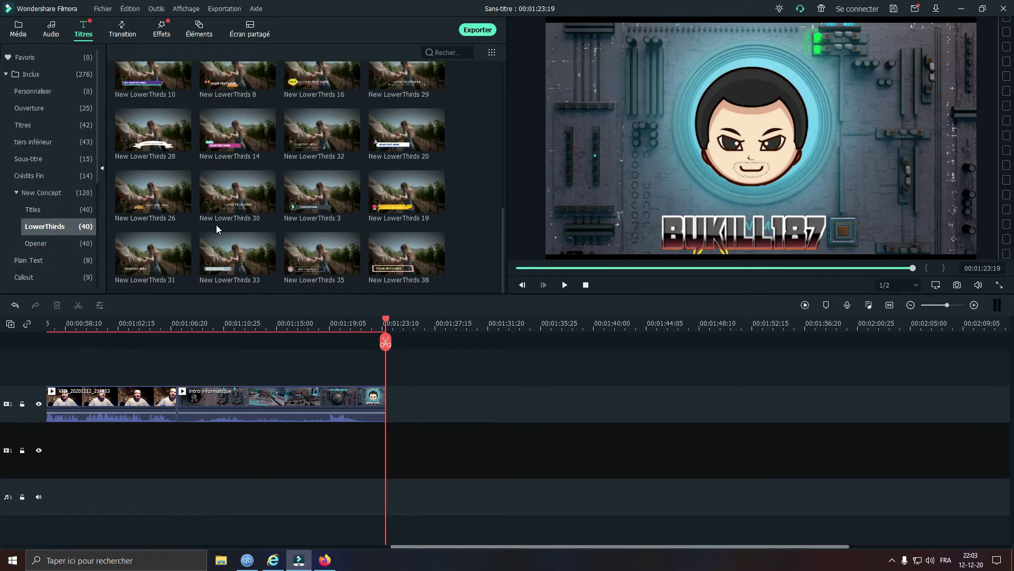
pyautogui.click(38, 244)
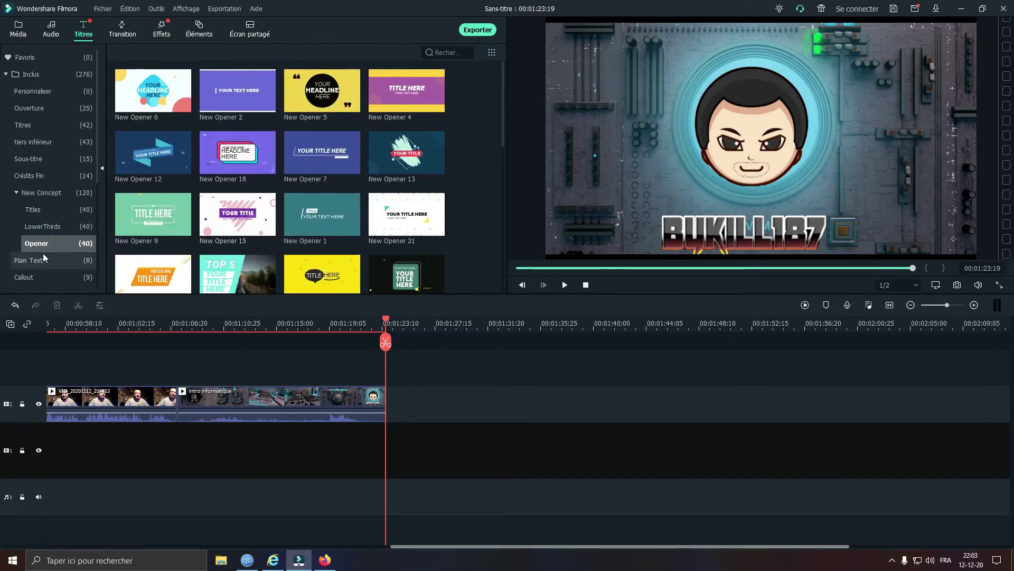
# - Preview De base 6 in the Plain Text category and download the presets De base 1 to 5, 7 and 8
pyautogui.click(32, 260)
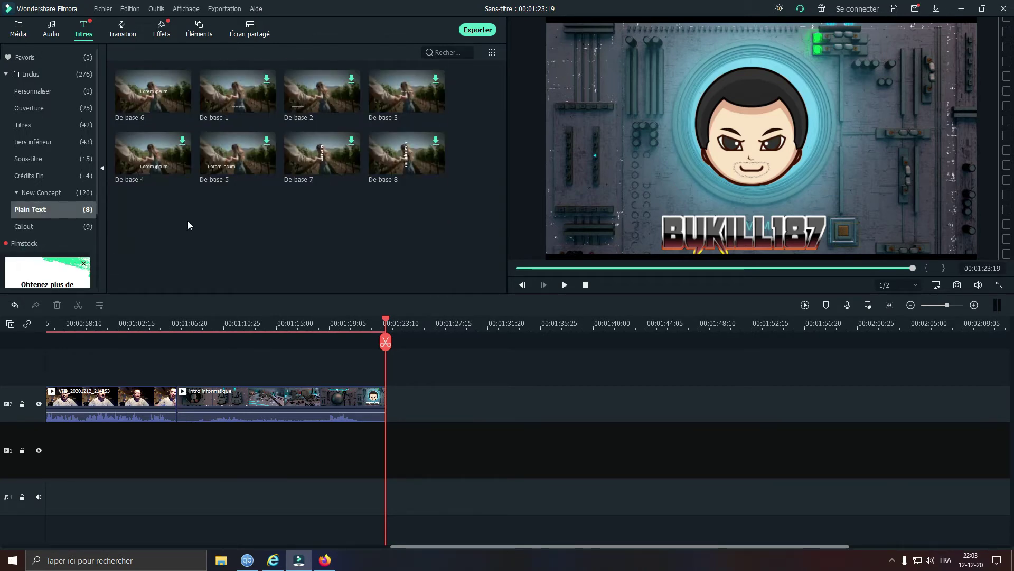
pyautogui.click(145, 96)
pyautogui.click(220, 102)
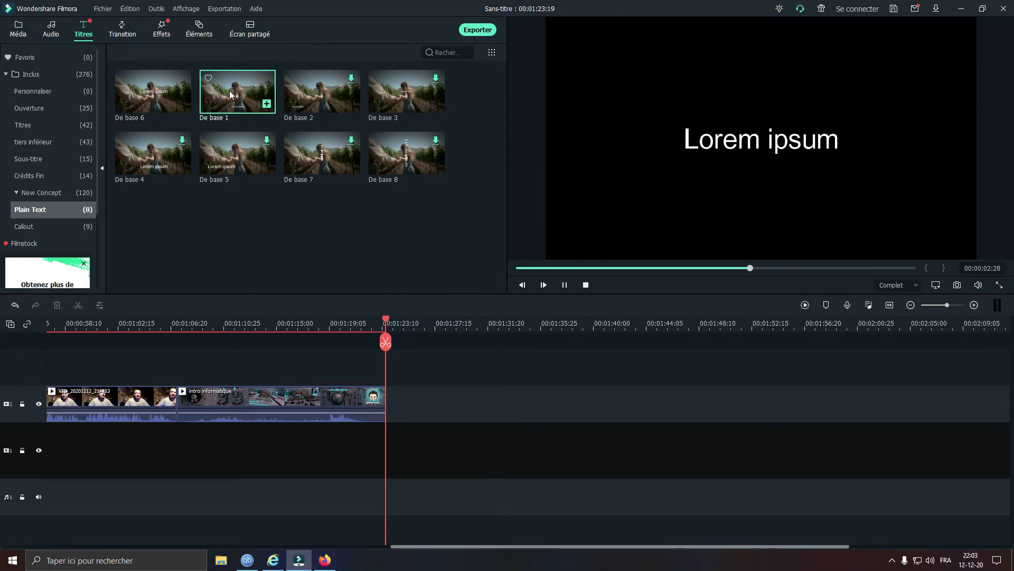
pyautogui.click(302, 105)
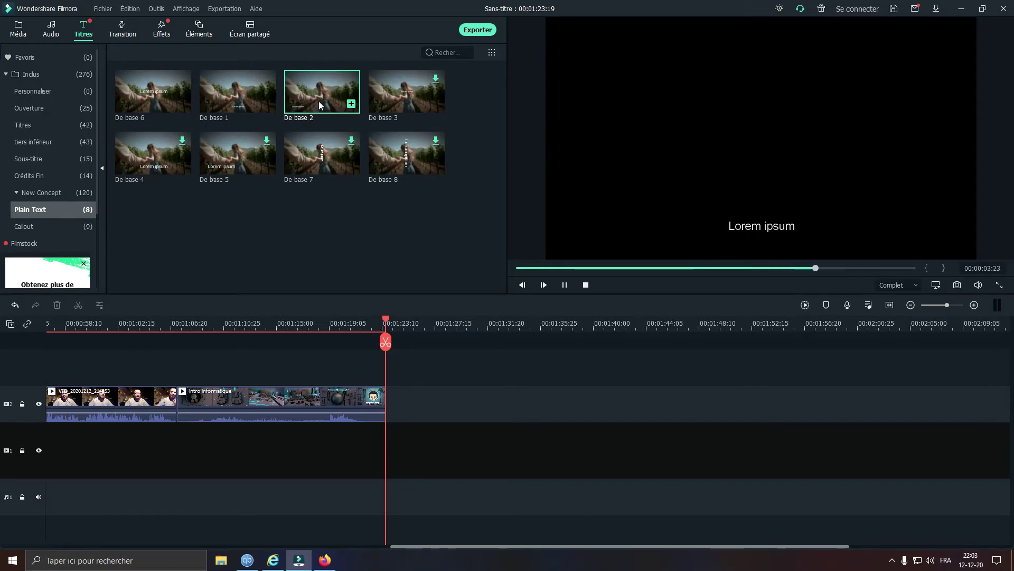
pyautogui.click(393, 106)
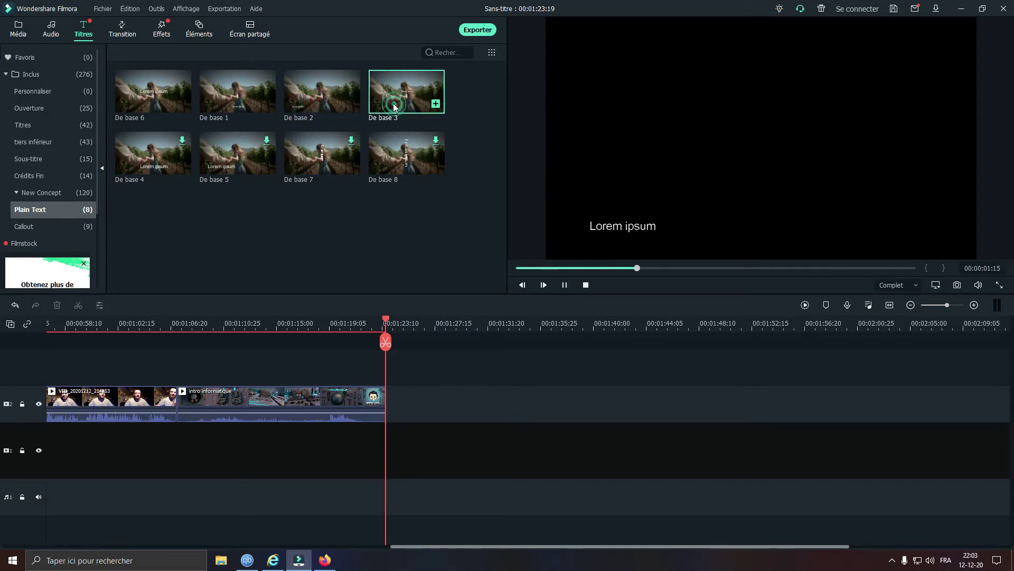
pyautogui.click(406, 159)
pyautogui.click(322, 158)
pyautogui.click(227, 159)
pyautogui.click(158, 161)
# - Preview the downloaded Plain Text presets De base 3, 4, 5, 7 and 8 one after another
pyautogui.click(378, 104)
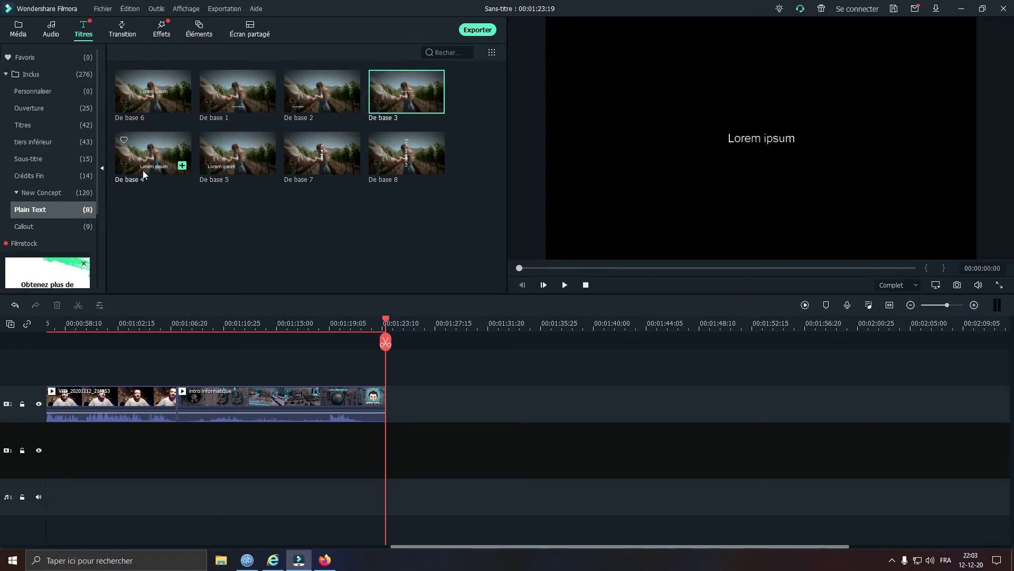
pyautogui.click(145, 174)
pyautogui.click(231, 164)
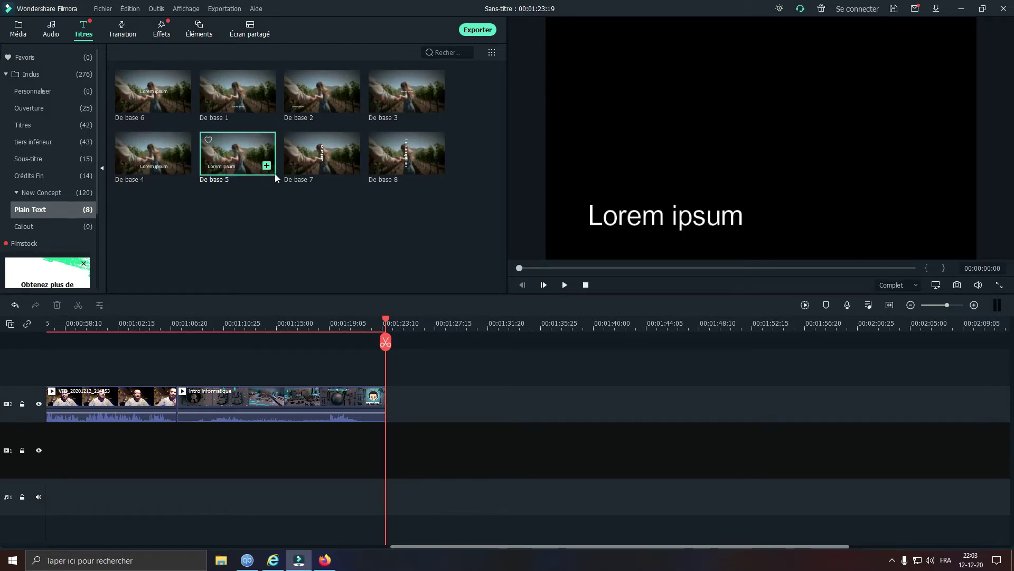
pyautogui.click(302, 168)
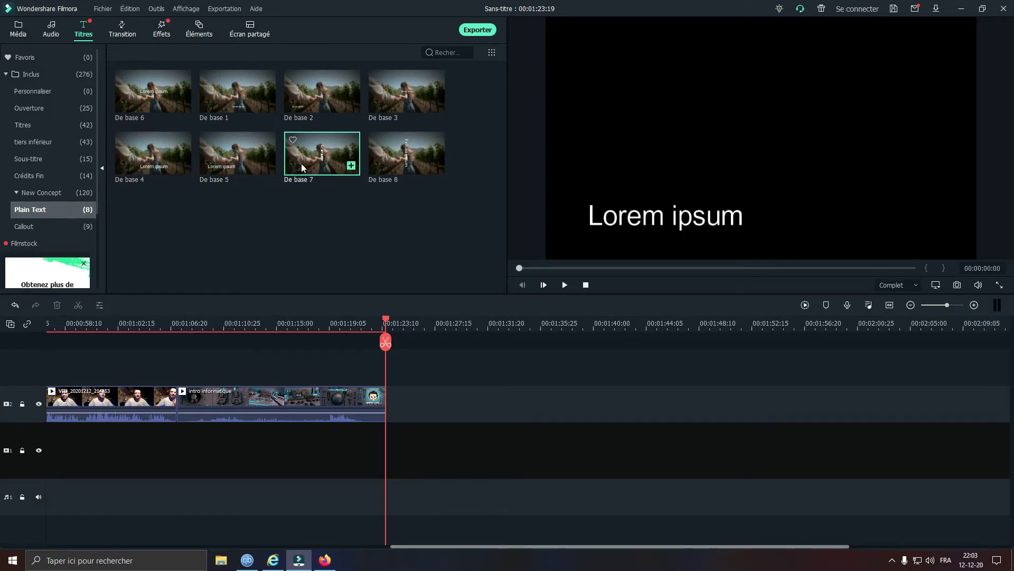
pyautogui.click(381, 161)
pyautogui.click(393, 108)
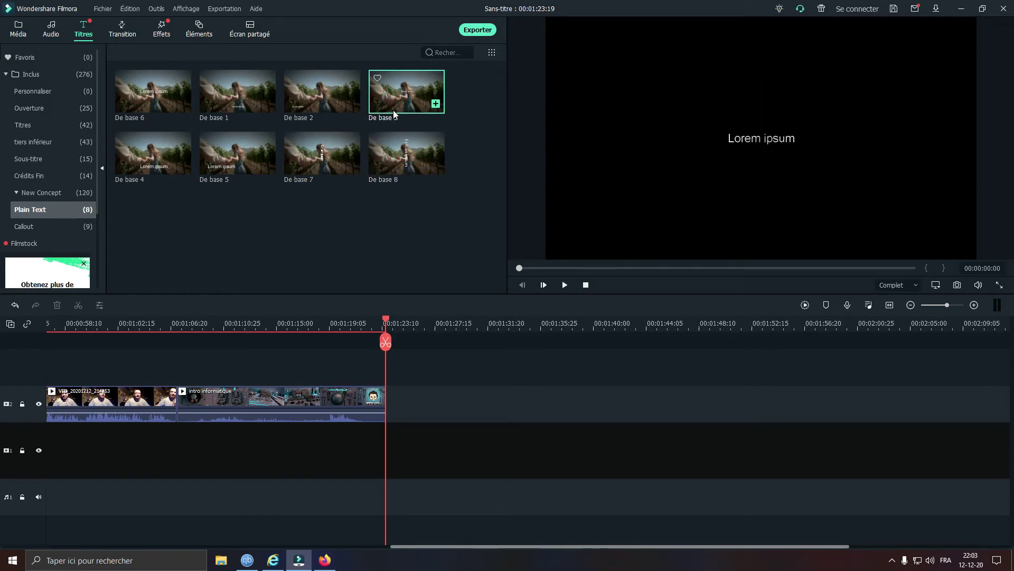
# - Preview the lower-third templates Tiers-inférieurs 1 and Tiers-inférieurs 42
pyautogui.click(43, 142)
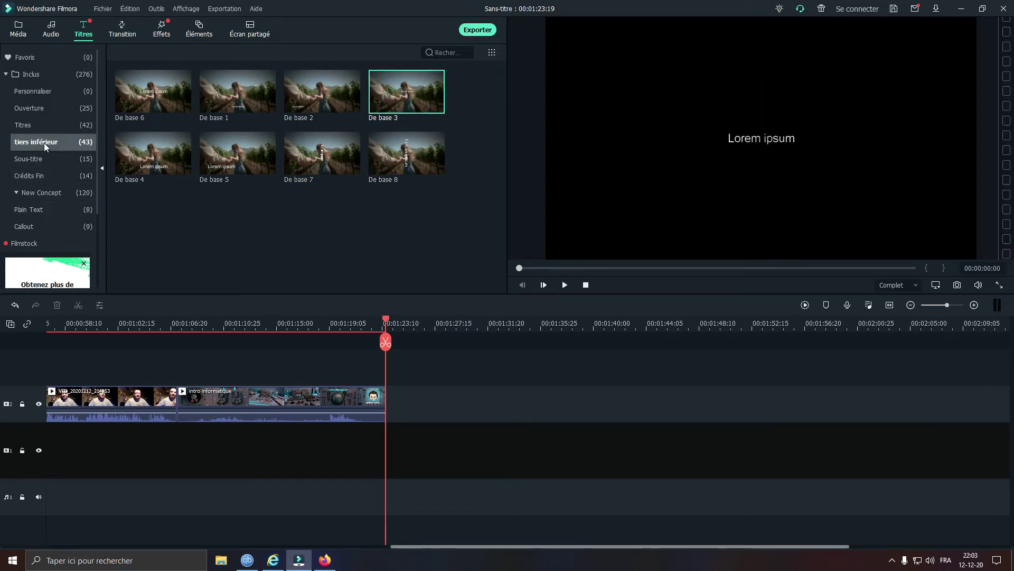
pyautogui.click(227, 103)
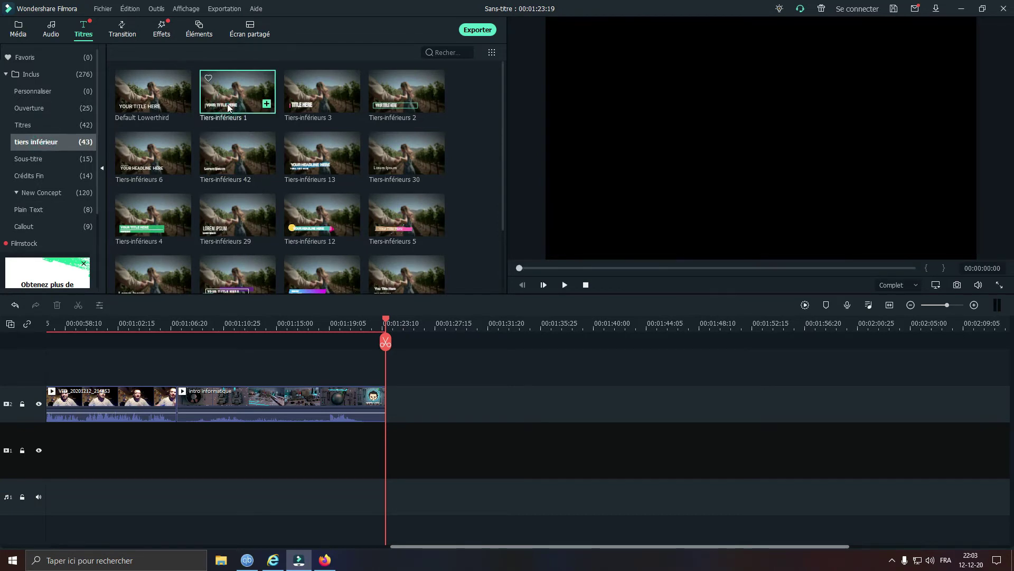
pyautogui.click(222, 165)
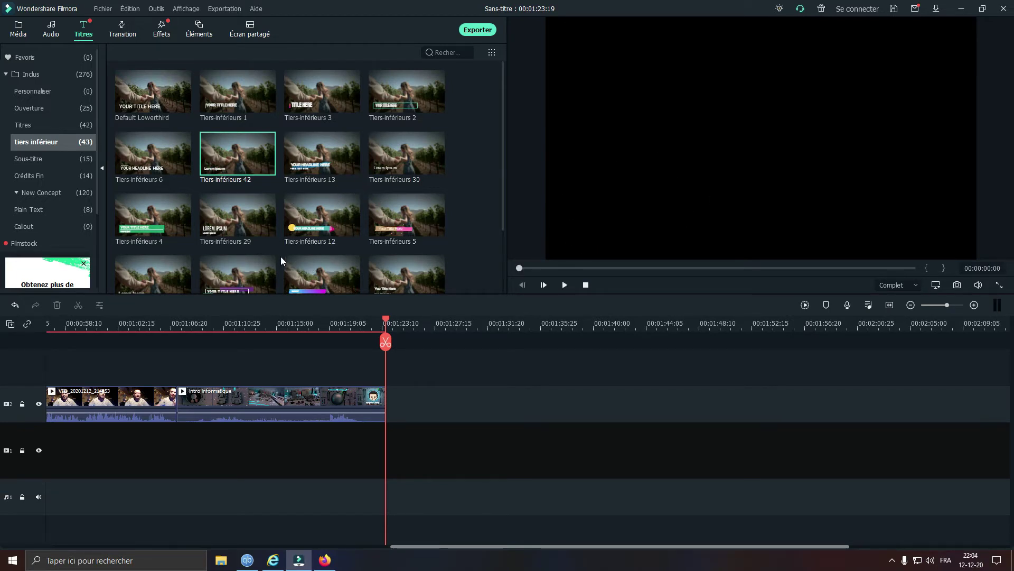
# - Compare the Callout templates with the Plain Text category, previewing De base 5
pyautogui.click(20, 230)
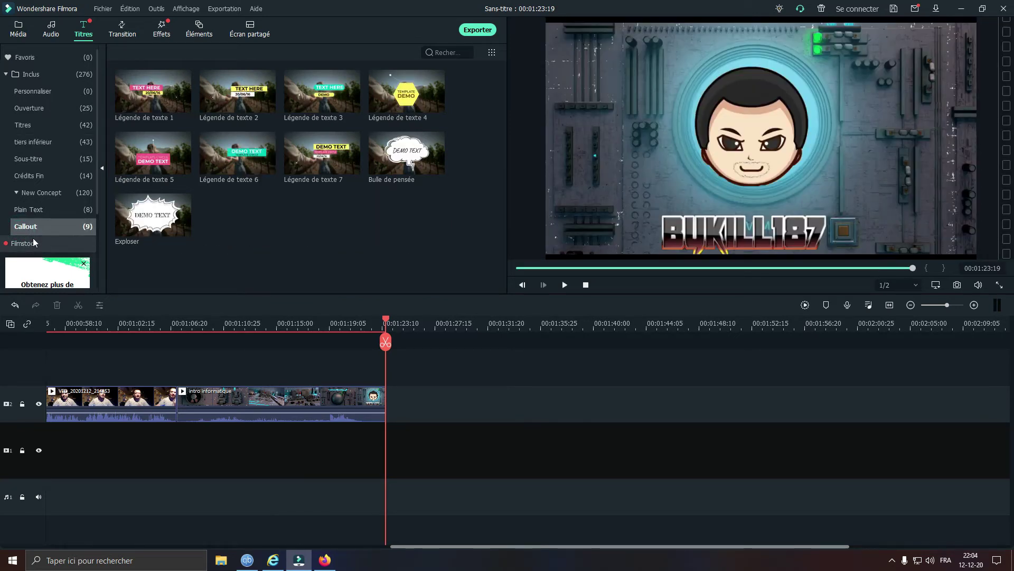
pyautogui.click(31, 212)
pyautogui.doubleClick(223, 169)
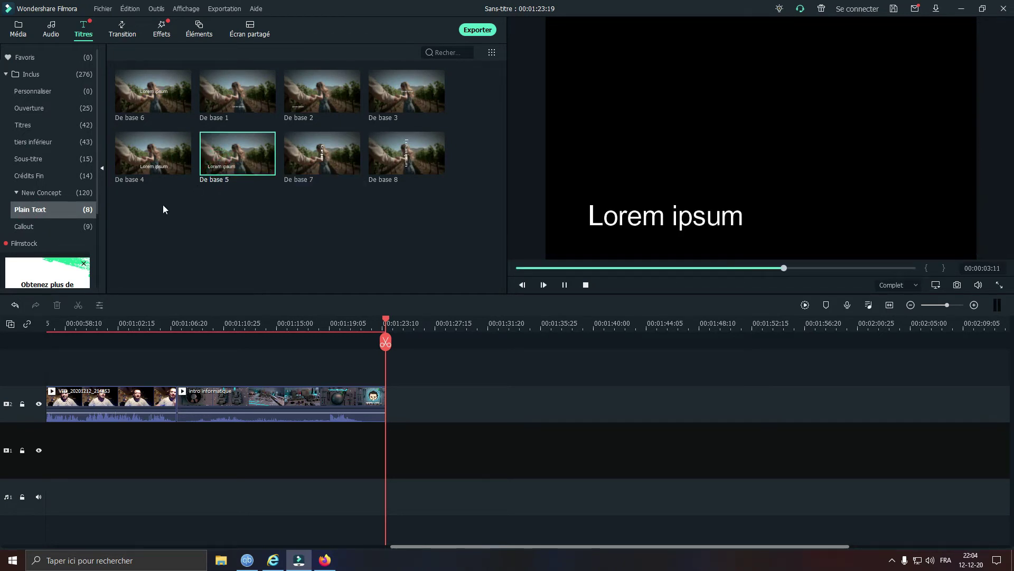
pyautogui.click(21, 228)
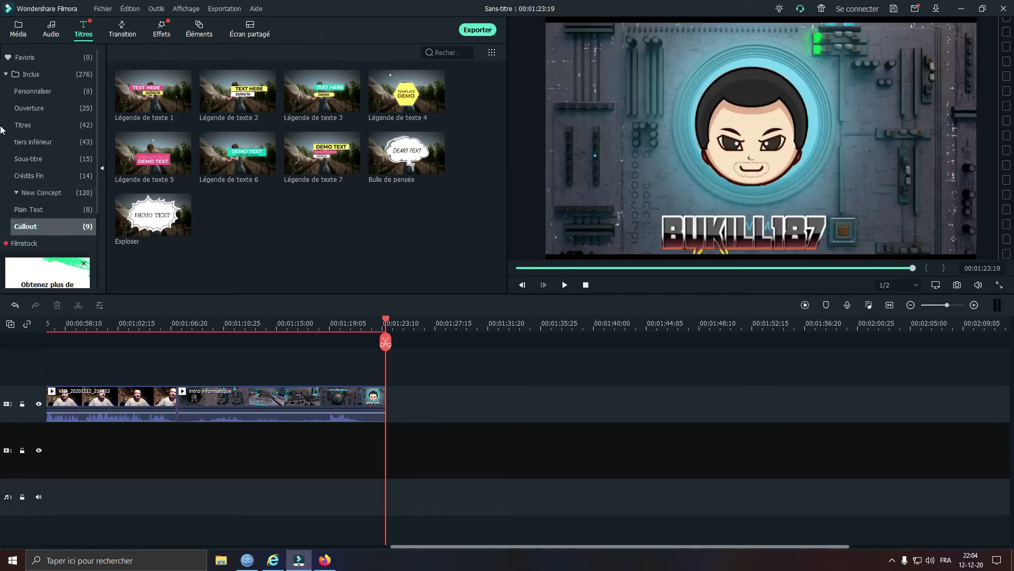
# - View the Filmstock trial offers for extra creative titles and for royalty-free music
pyautogui.moveTo(184, 244)
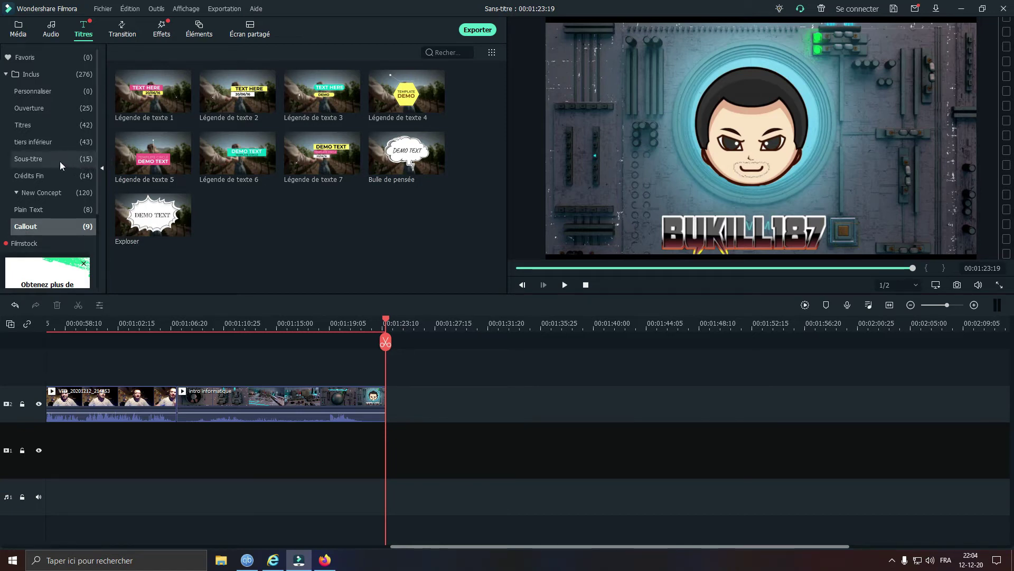
pyautogui.scroll(-1, 55, 163)
pyautogui.scroll(1, 55, 170)
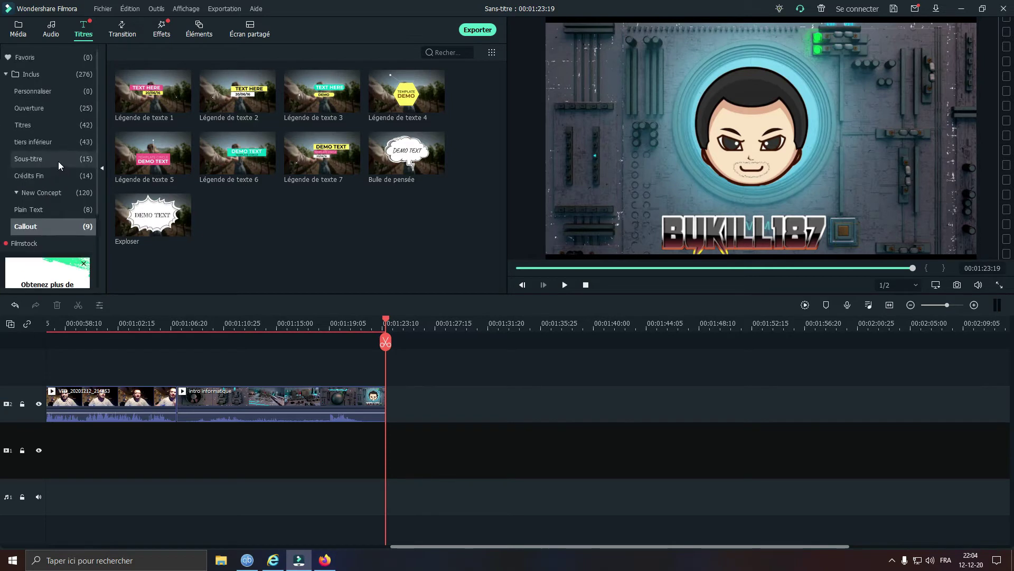
pyautogui.click(21, 244)
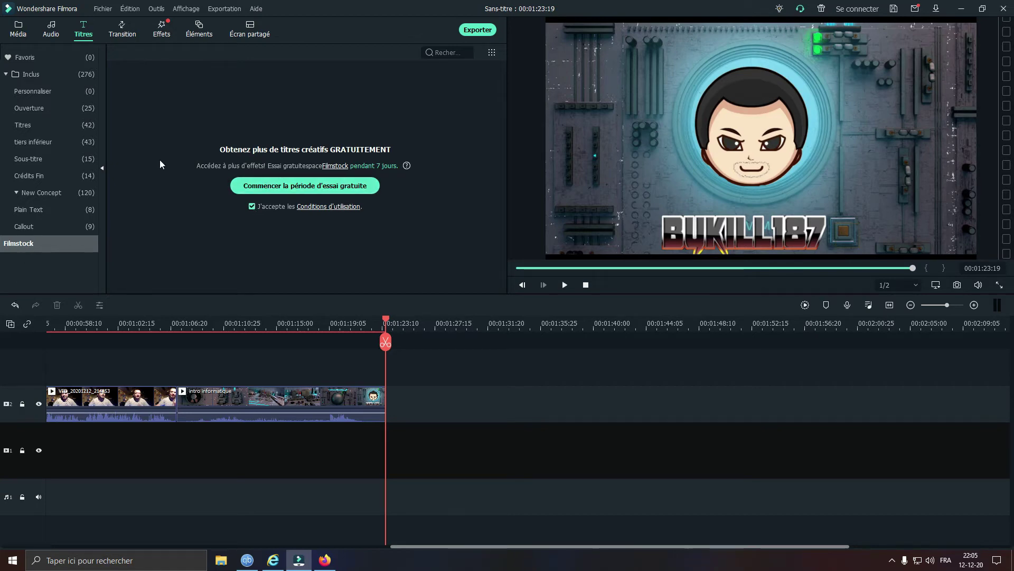
pyautogui.click(52, 30)
pyautogui.click(18, 211)
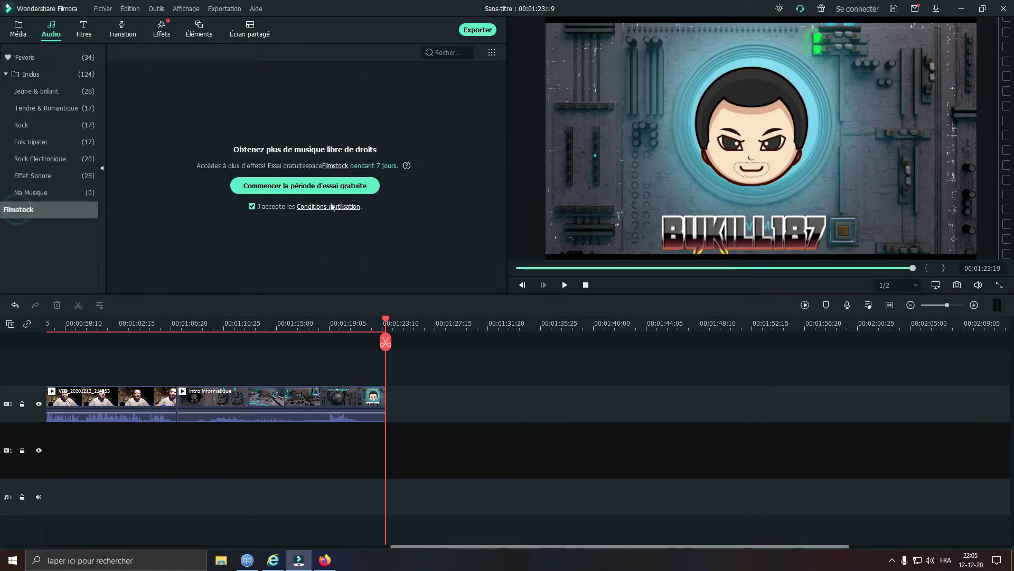
pyautogui.click(266, 182)
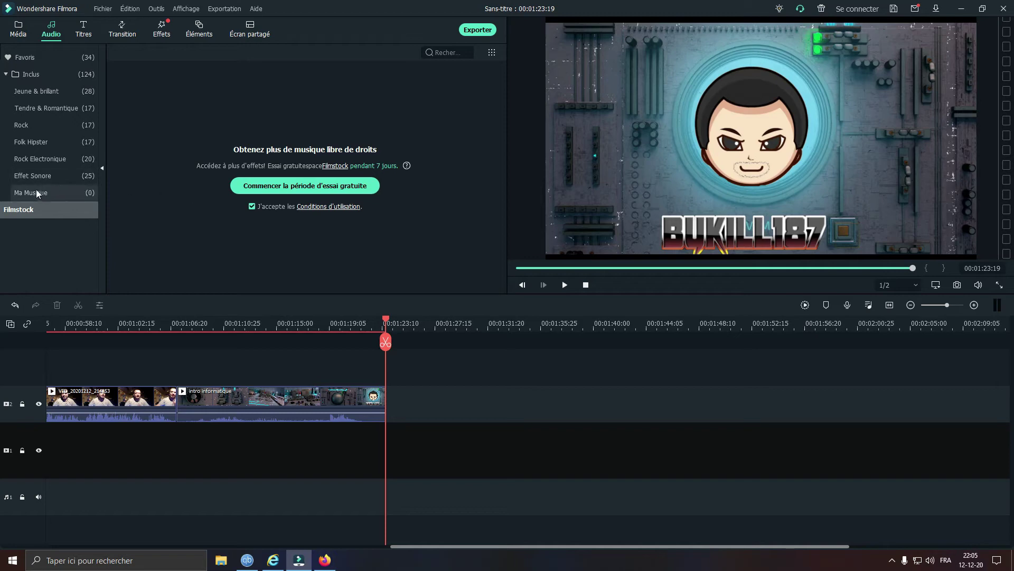
# - Browse the included audio categories Effet Sonore, Ma Musique and Folk Hipster
pyautogui.click(27, 174)
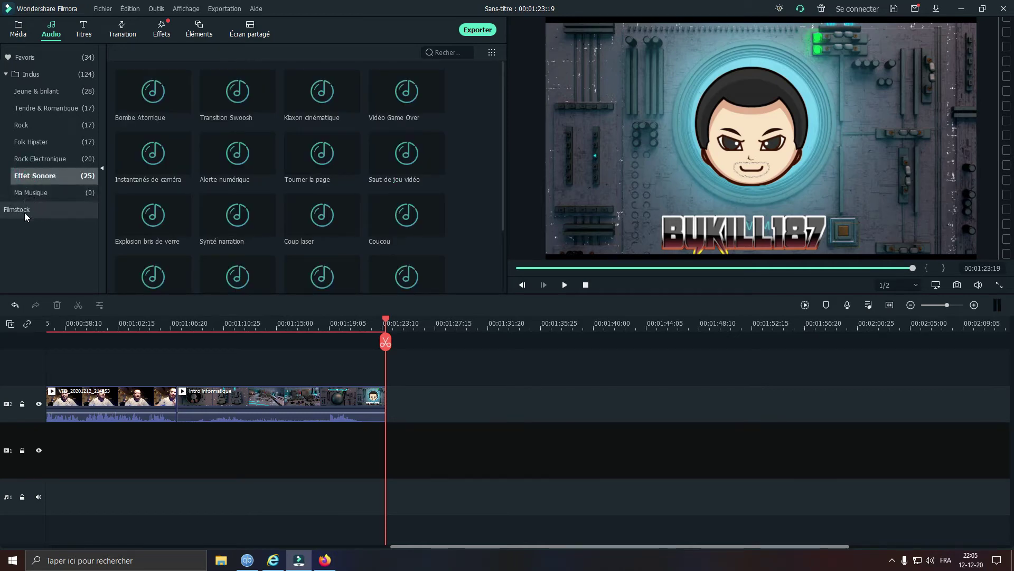
pyautogui.click(22, 193)
pyautogui.click(26, 141)
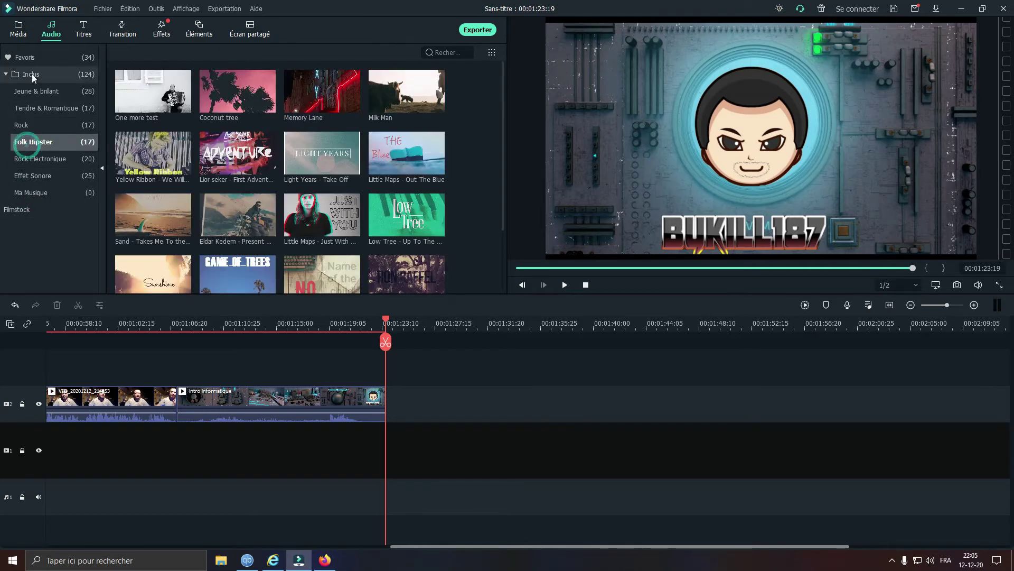
# - Look through the complete list of included transitions, from Dissoudre to the Plain Shape and Linear ones
pyautogui.click(120, 32)
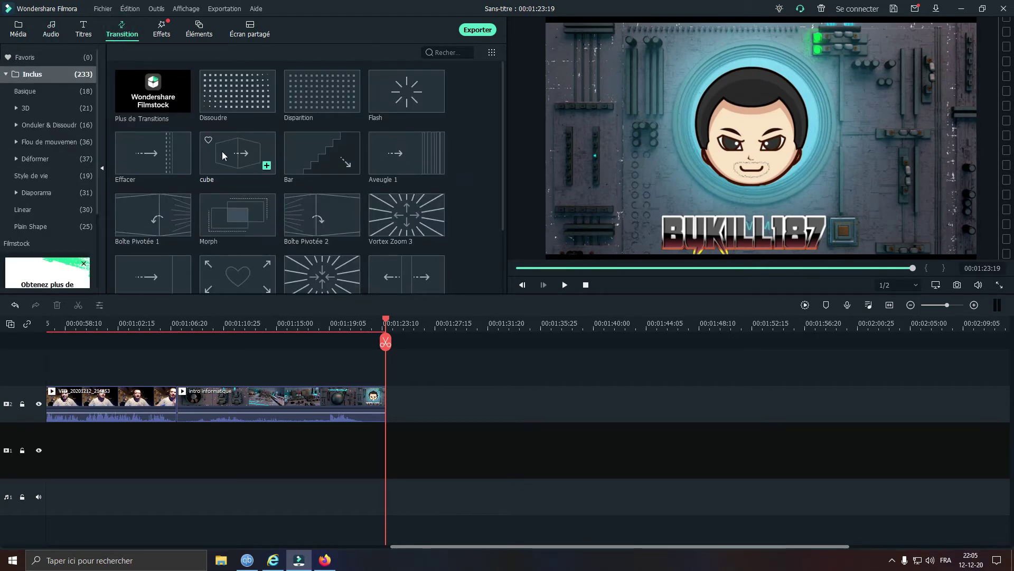
pyautogui.scroll(-2, 231, 154)
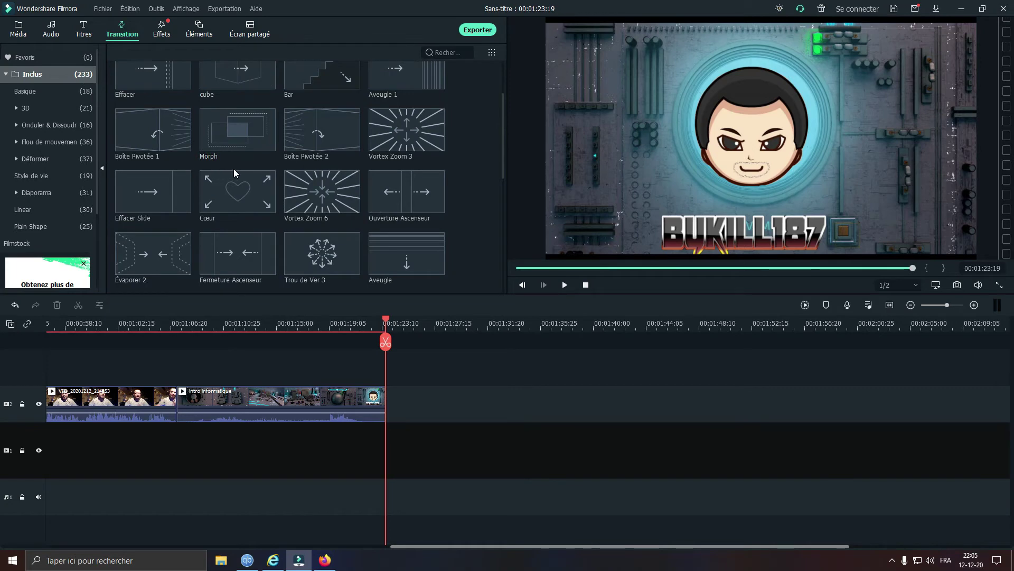
pyautogui.scroll(-3, 233, 170)
pyautogui.scroll(-6, 238, 165)
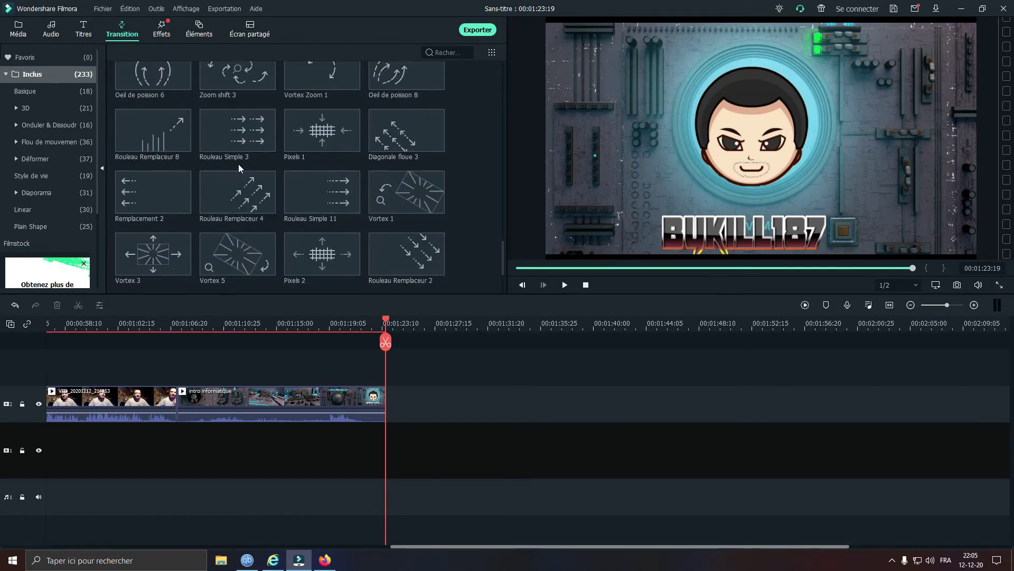
pyautogui.scroll(-8, 294, 203)
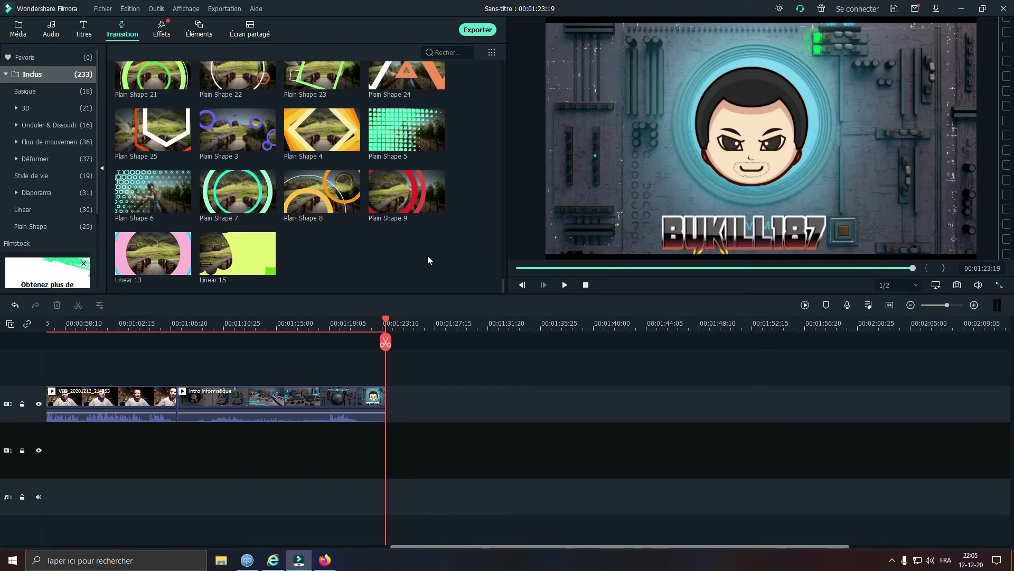
pyautogui.scroll(20, 334, 272)
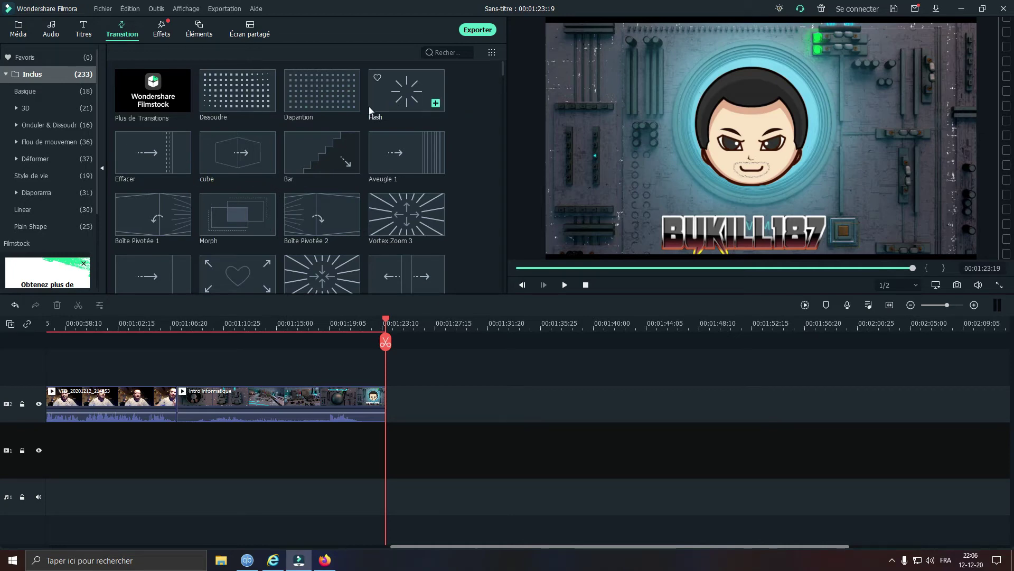
# - View the included effects and the Filmstock trial offer for filters and overlays
pyautogui.click(155, 33)
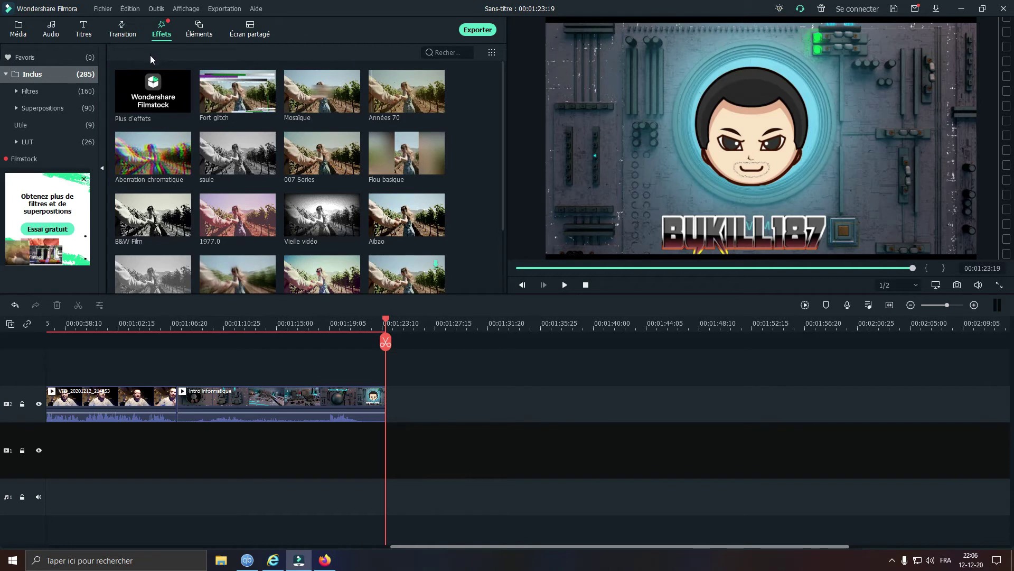
pyautogui.click(22, 162)
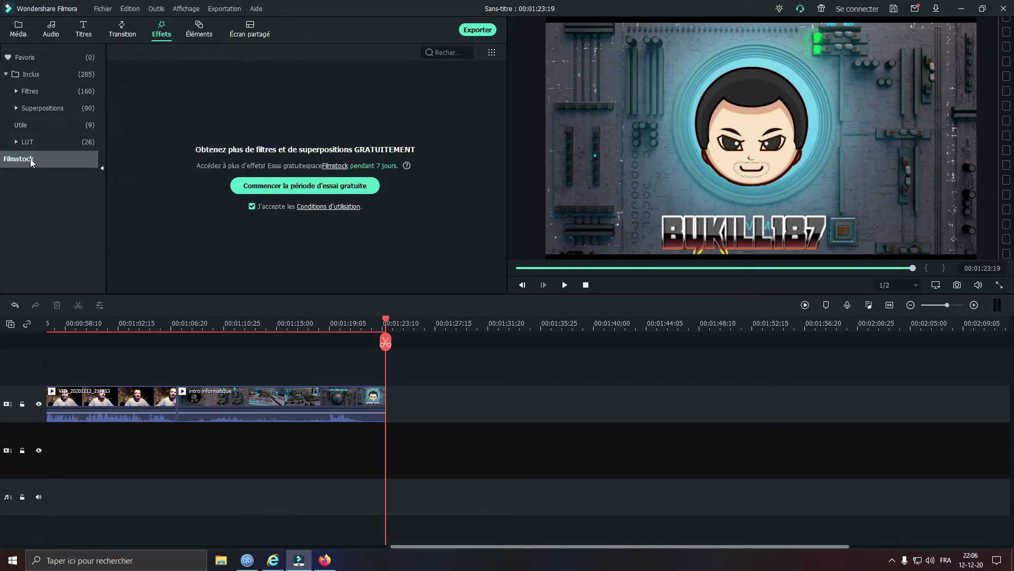
pyautogui.click(199, 29)
pyautogui.click(159, 31)
# - Preview the LUT effects B&W Film, Beautifu Memories, Batman, Dark Film and Cold & Harsh
pyautogui.click(26, 142)
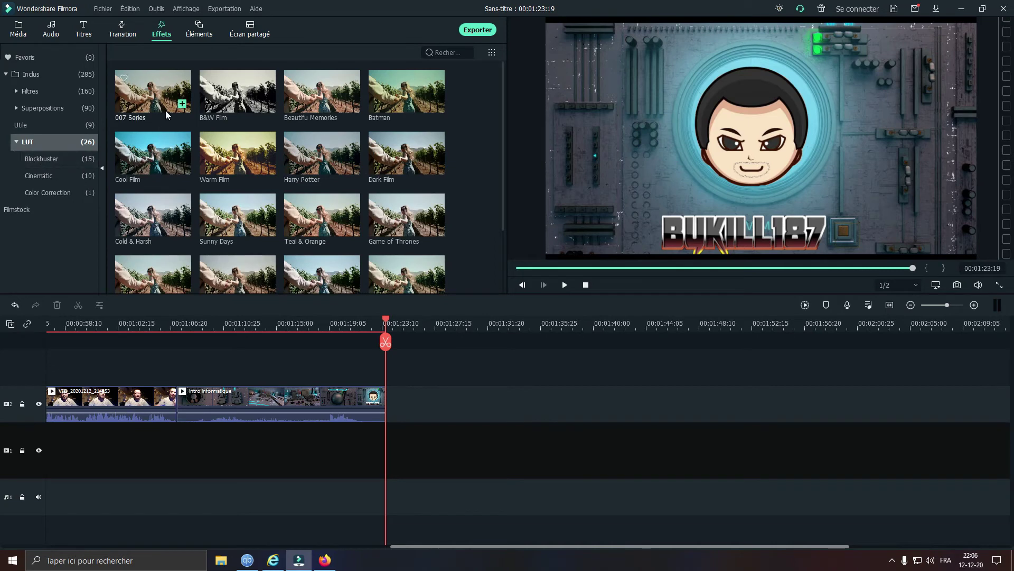
pyautogui.click(221, 105)
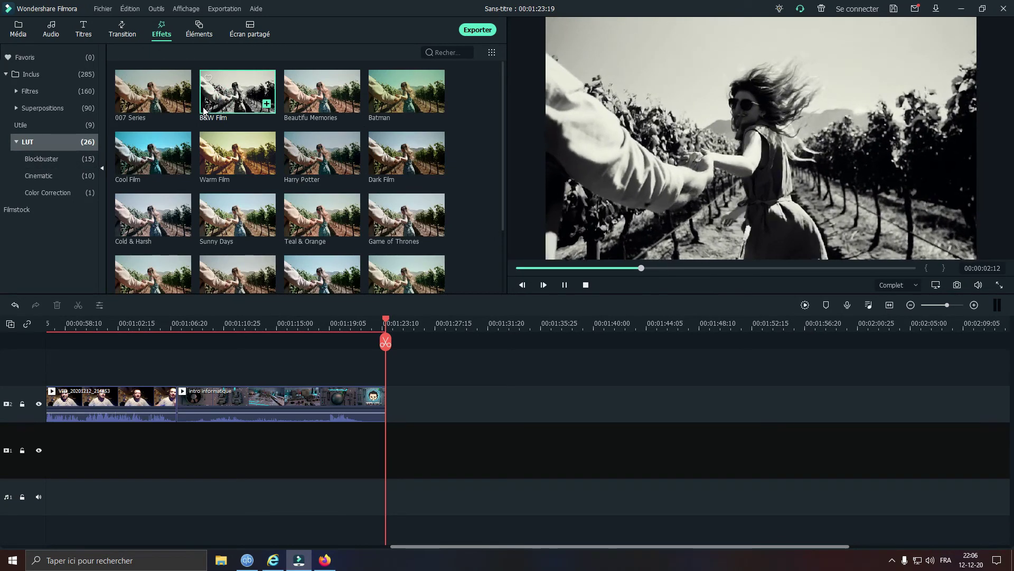
pyautogui.click(320, 119)
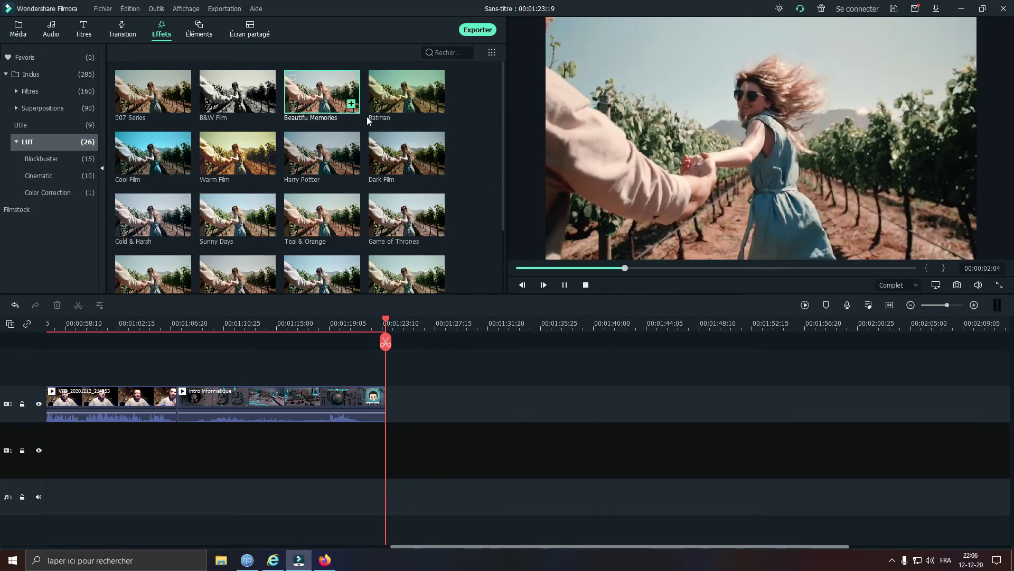
pyautogui.click(432, 100)
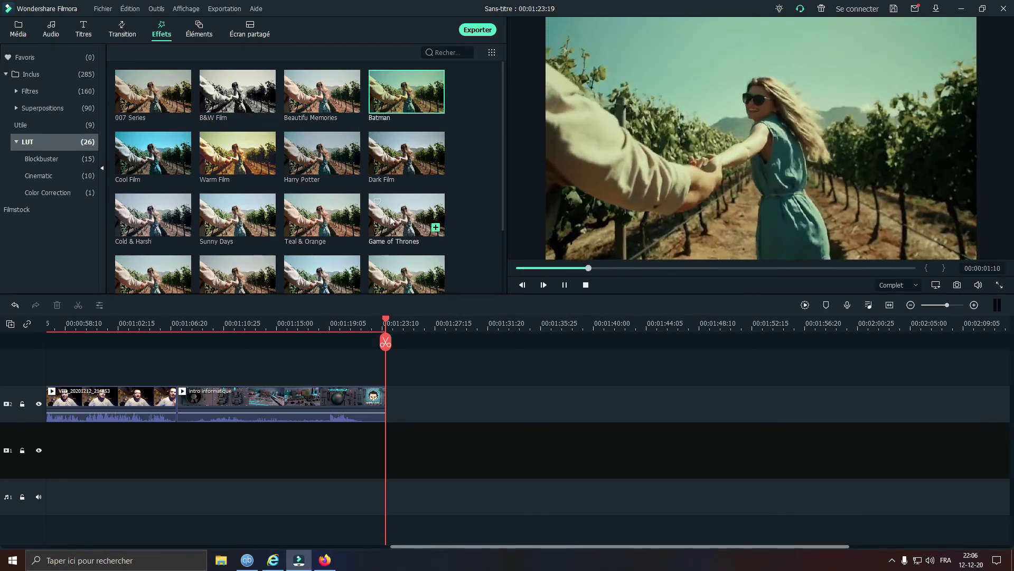
pyautogui.click(382, 166)
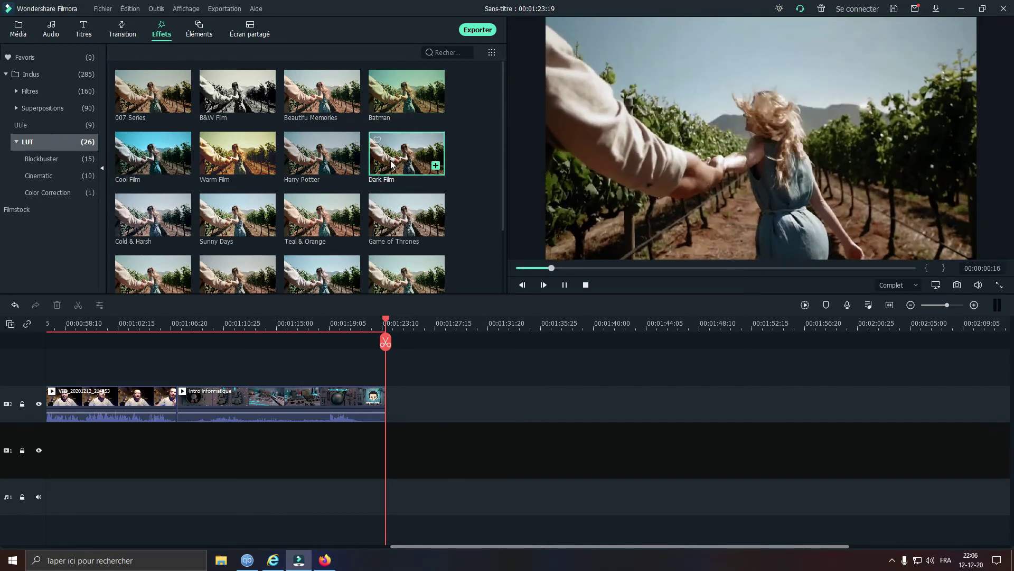
pyautogui.click(293, 227)
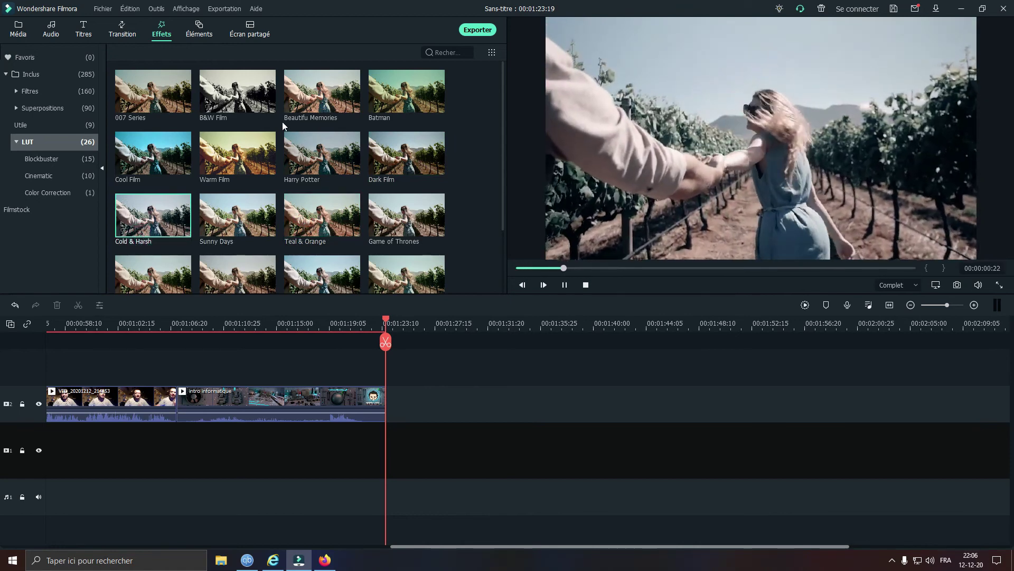
# - Browse the LUT subcategories Blockbuster, Cinematic and Color Correction, ending on Blockbuster
pyautogui.click(40, 158)
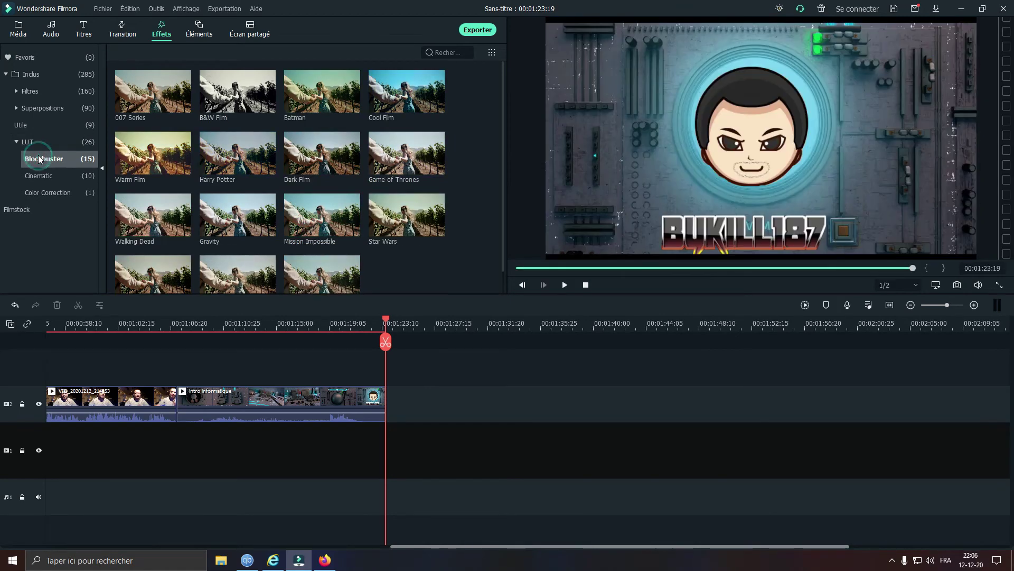
pyautogui.click(40, 176)
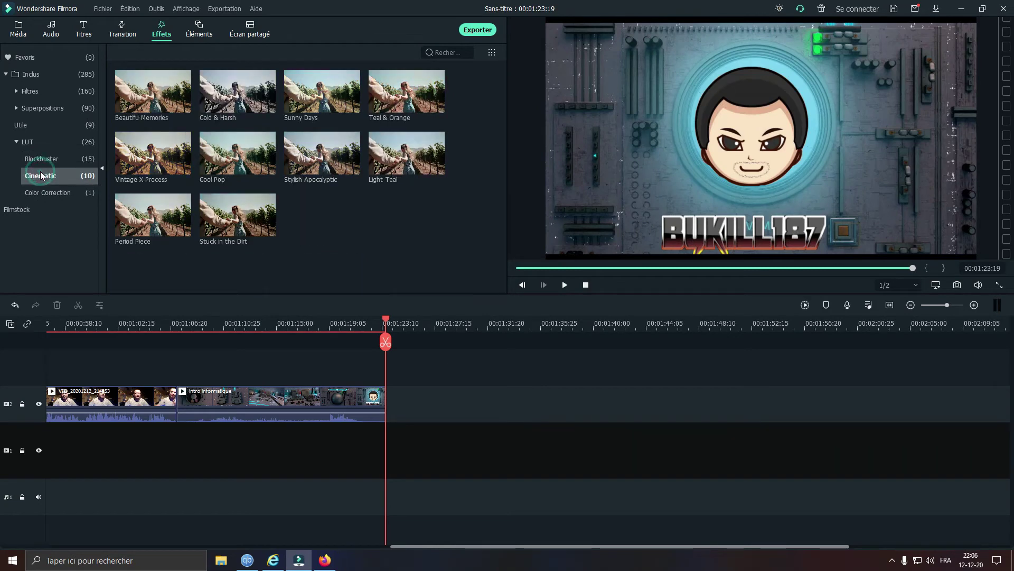
pyautogui.click(34, 194)
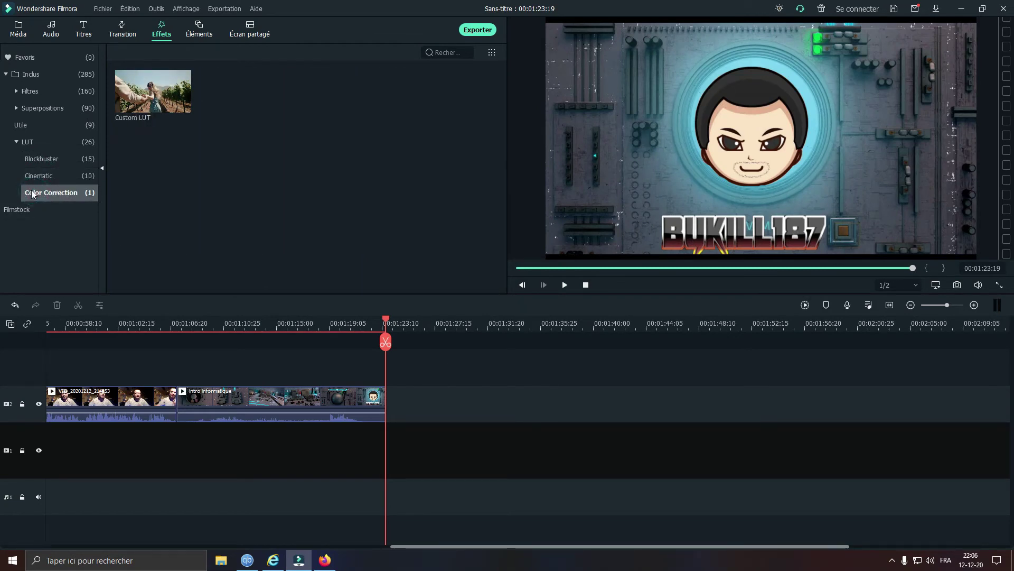
pyautogui.click(36, 158)
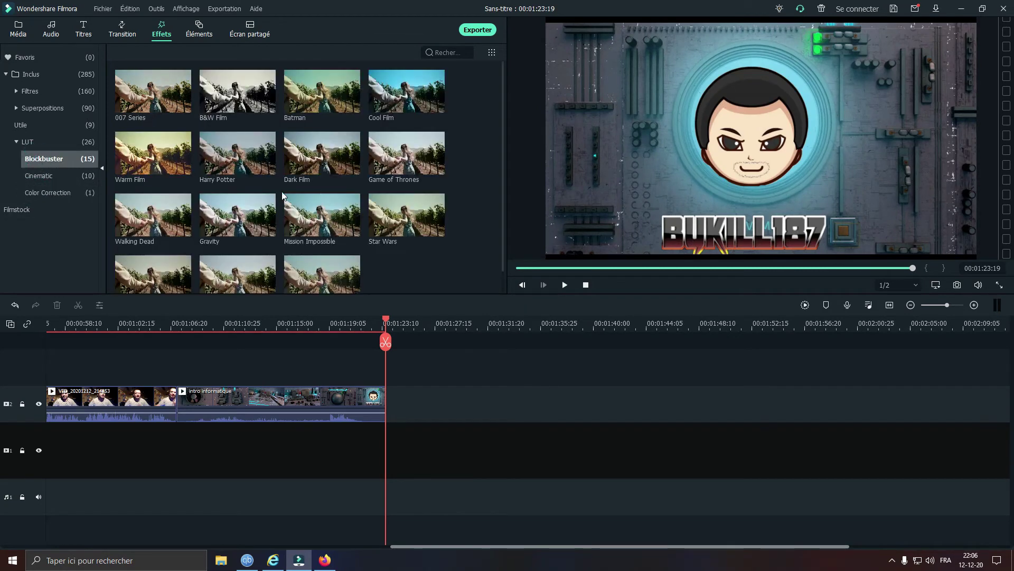
# - Preview the elements Amour 2, Amour 3, Amour 4 and Amour 5 in the Amour category
pyautogui.click(198, 32)
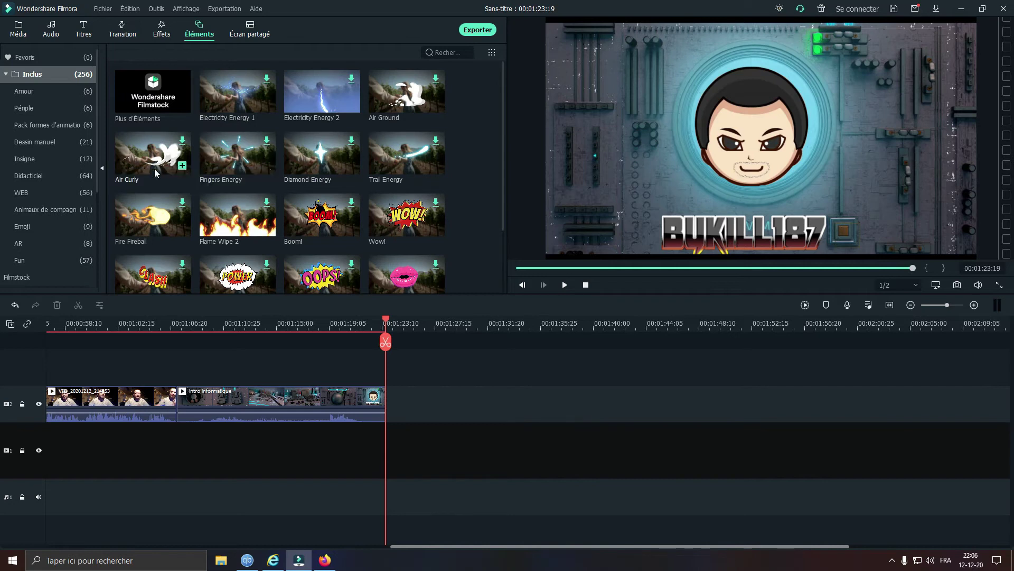
pyautogui.click(28, 93)
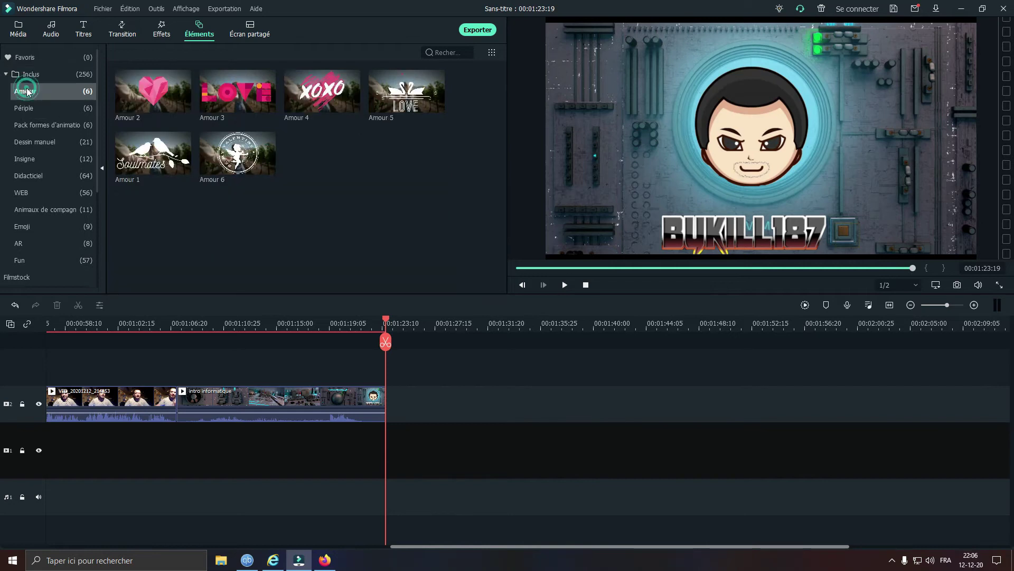
pyautogui.click(143, 100)
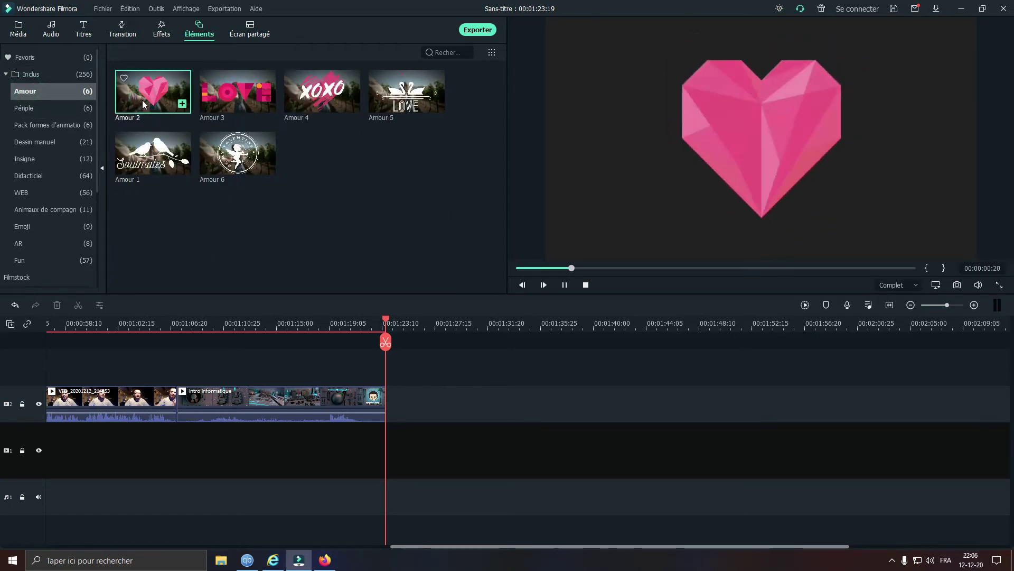
pyautogui.click(222, 103)
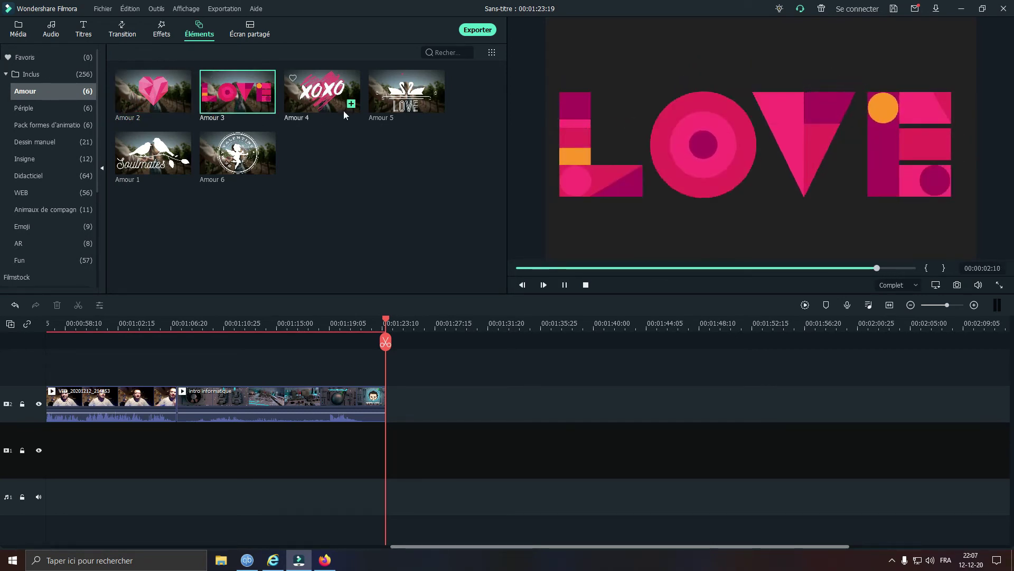
pyautogui.click(308, 105)
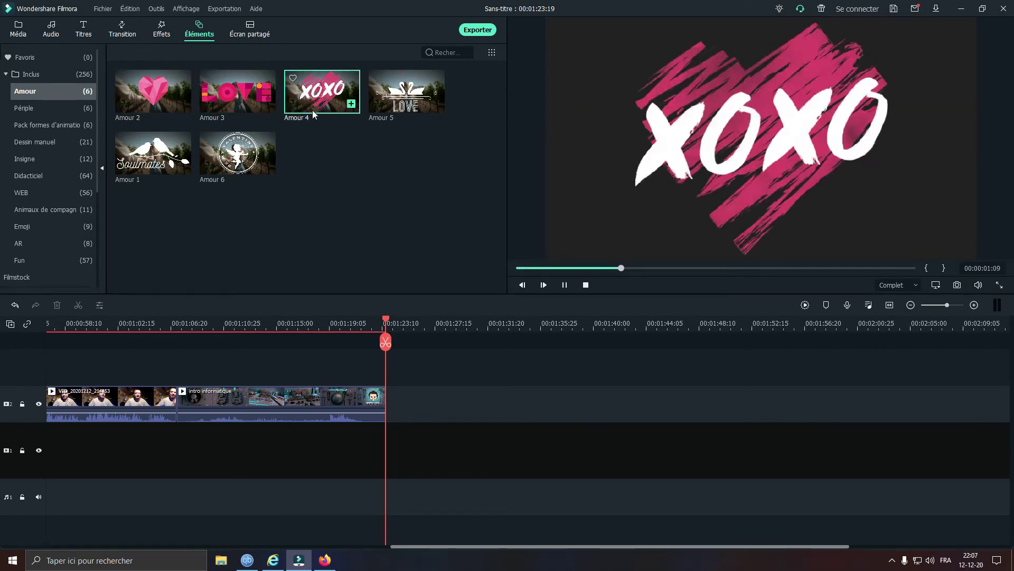
pyautogui.click(401, 105)
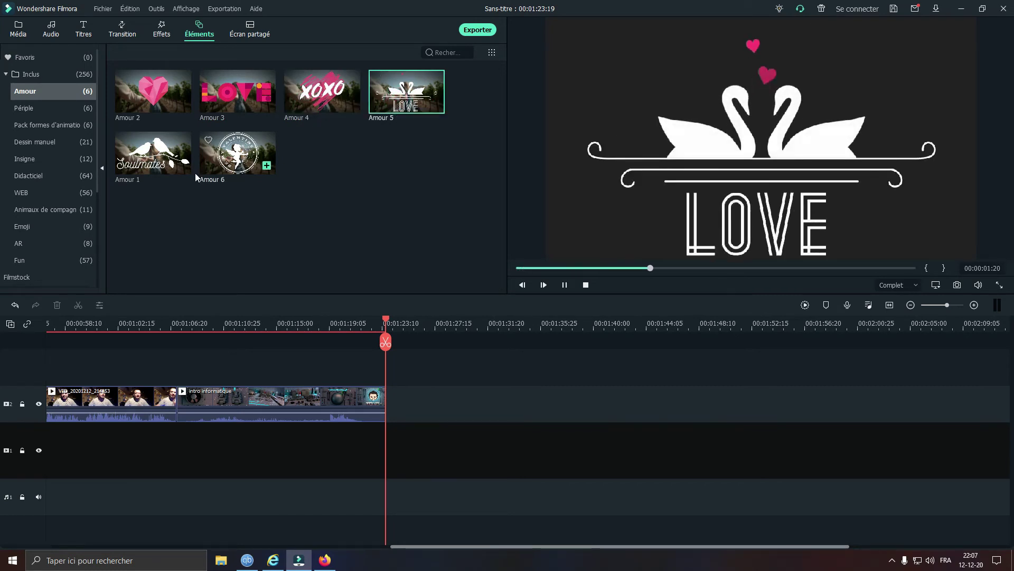
# - Download elements from the Périple, Pack formes d'animation and Dessin manuel categories and preview Dessin 17
pyautogui.click(27, 107)
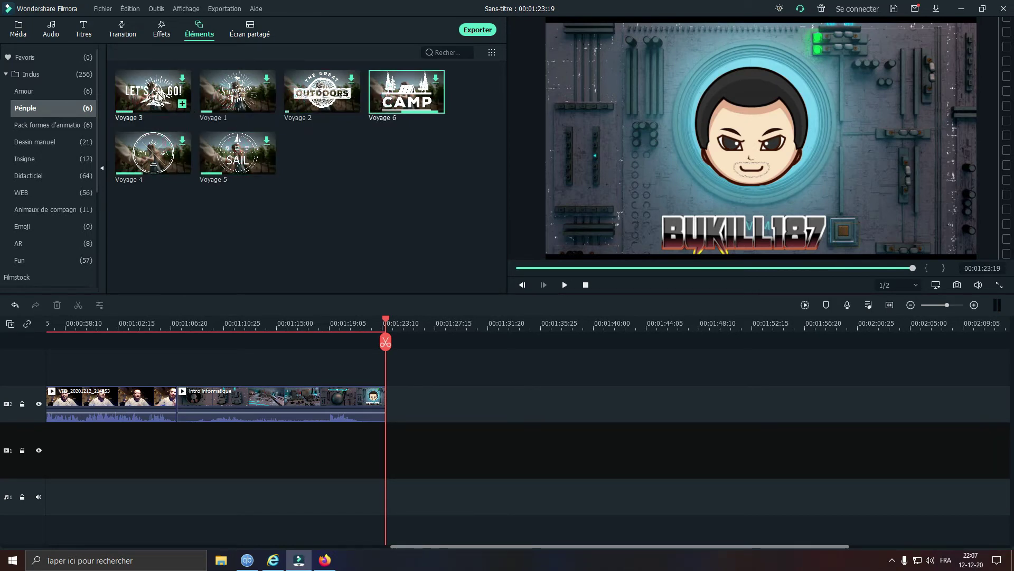
pyautogui.click(56, 128)
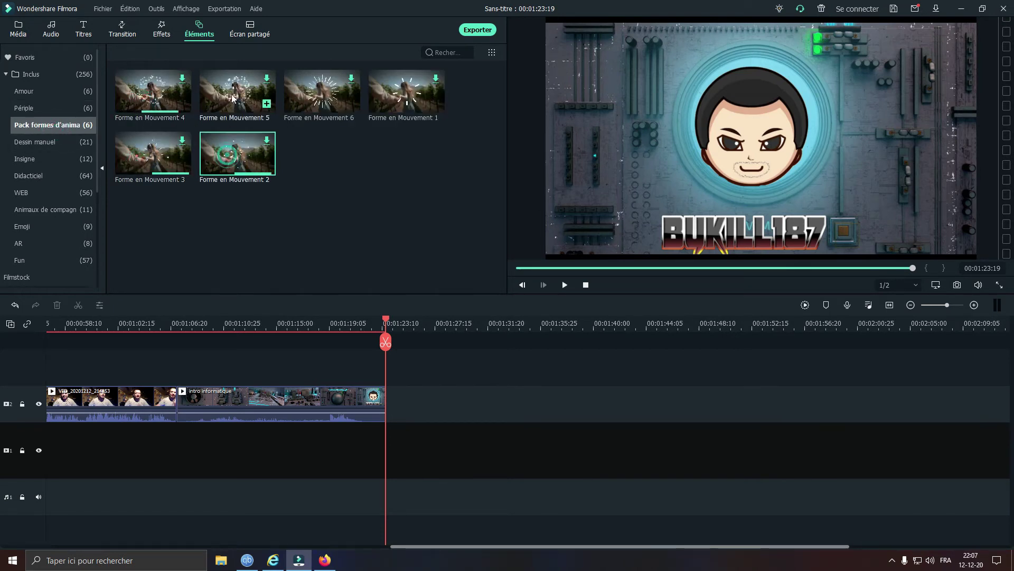
pyautogui.click(57, 141)
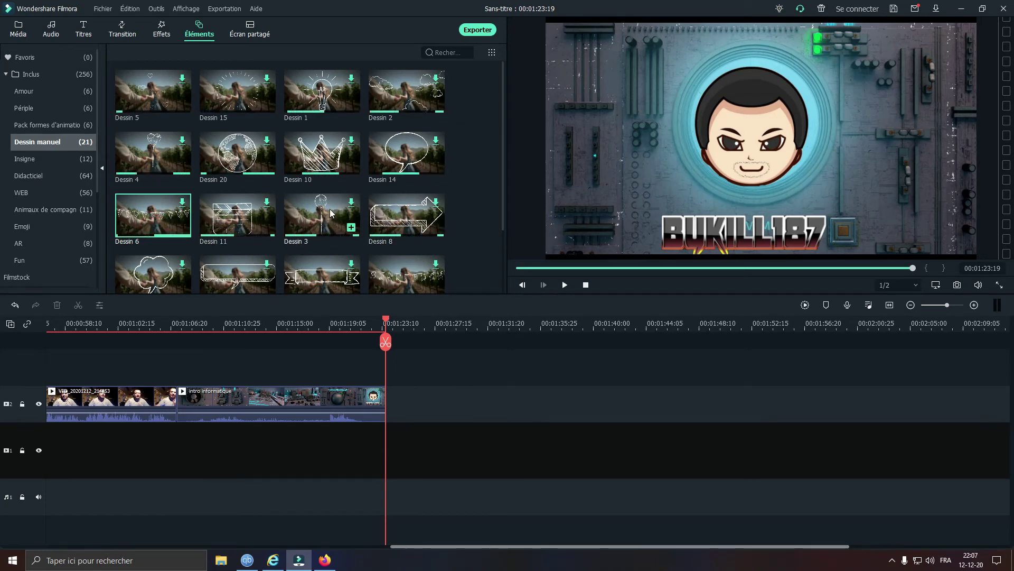
pyautogui.scroll(-2, 328, 213)
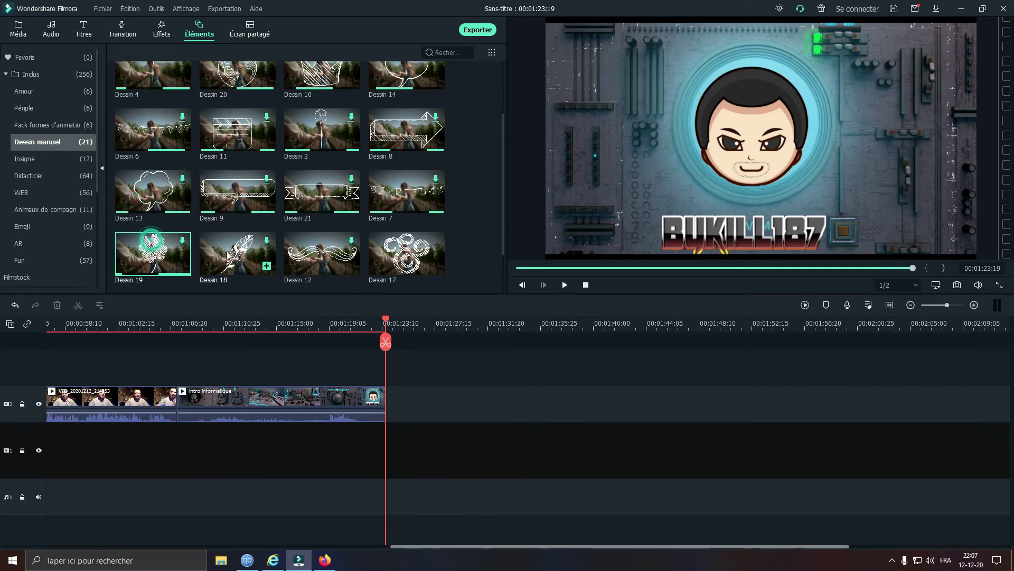
pyautogui.click(388, 246)
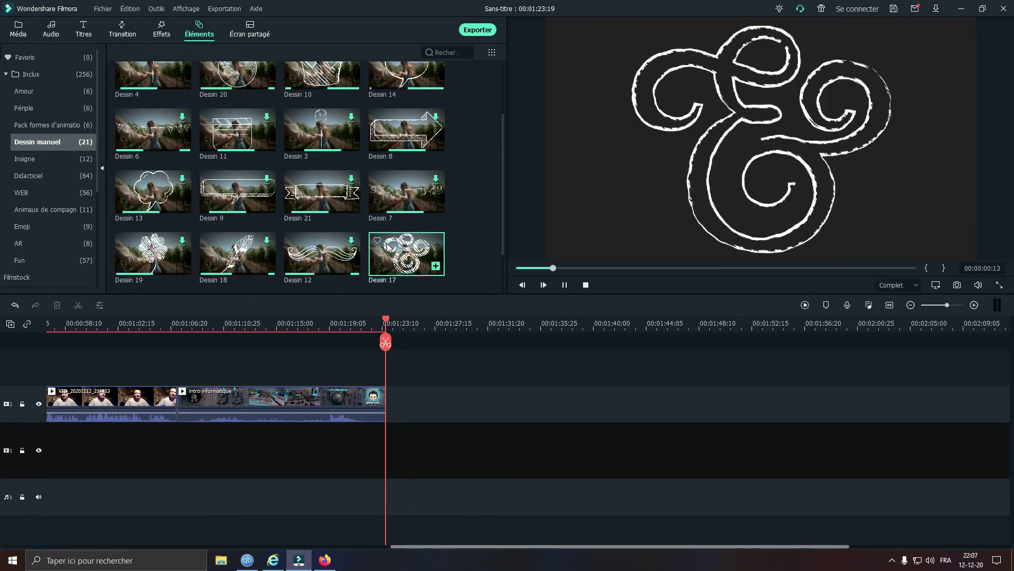
# - Download Dessin 16 from the Dessin manuel category and the Badge elements from the Insigne category
pyautogui.scroll(-2, 387, 240)
pyautogui.click(158, 255)
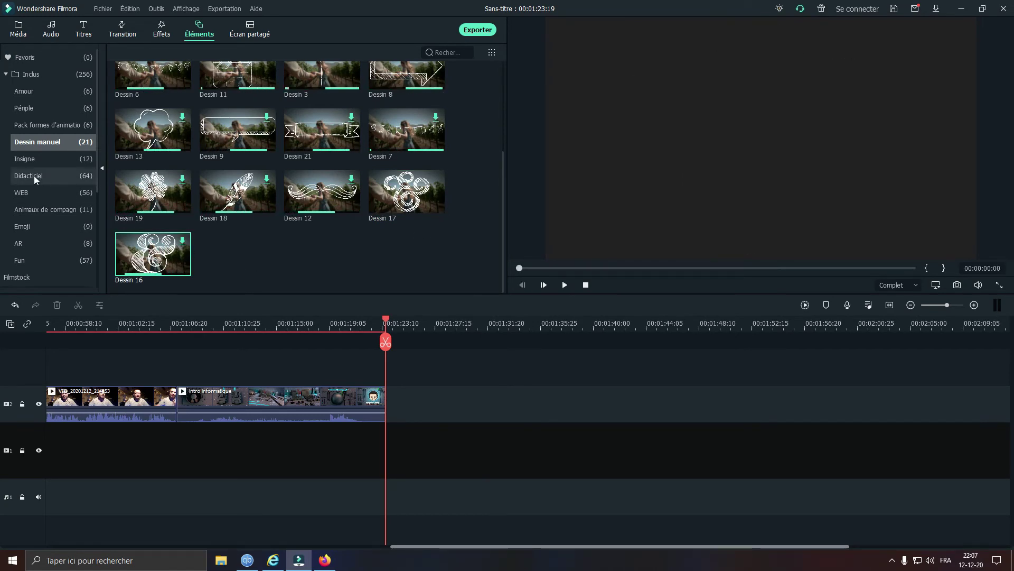
pyautogui.click(29, 158)
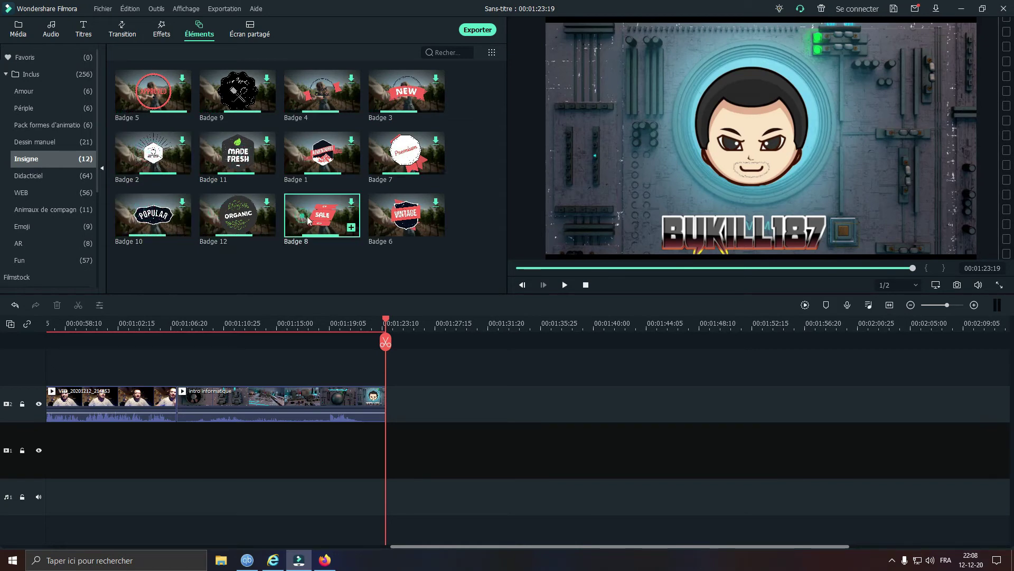
# - Download the Élément Tuto Blanc and Élément Tuto Noir arrows and shapes from the Didacticiel category
pyautogui.click(37, 180)
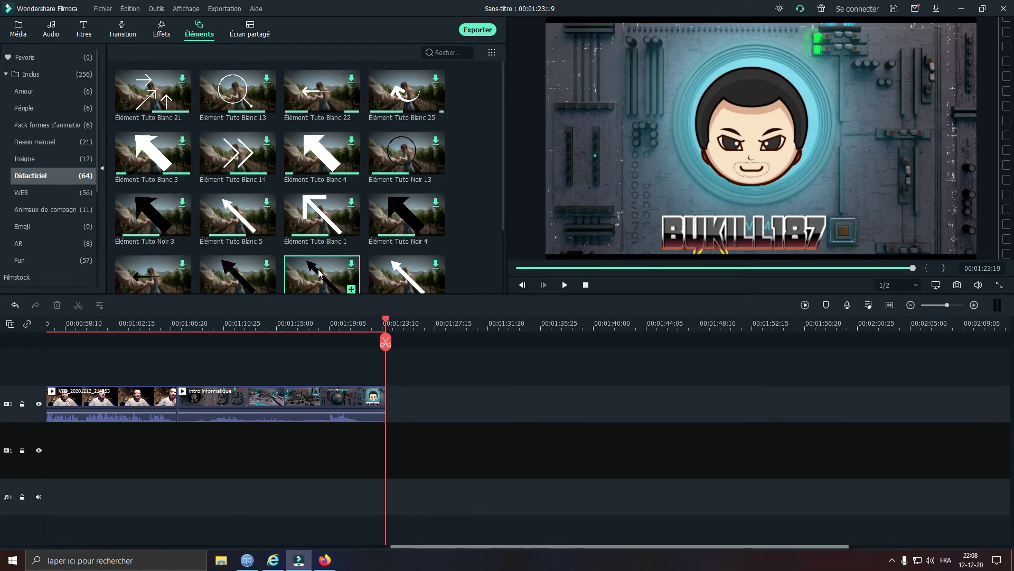
pyautogui.scroll(-2, 394, 263)
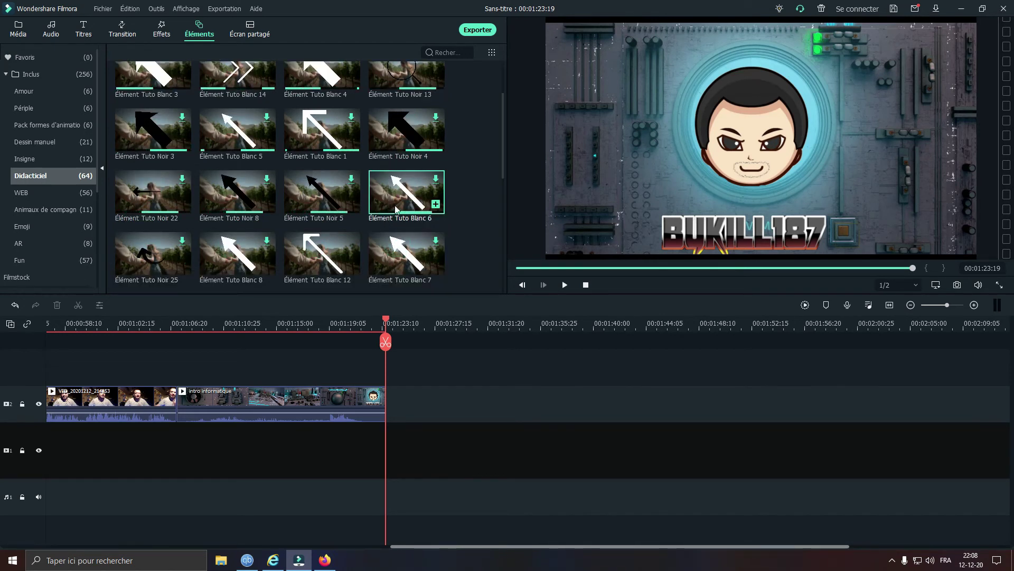
pyautogui.click(389, 256)
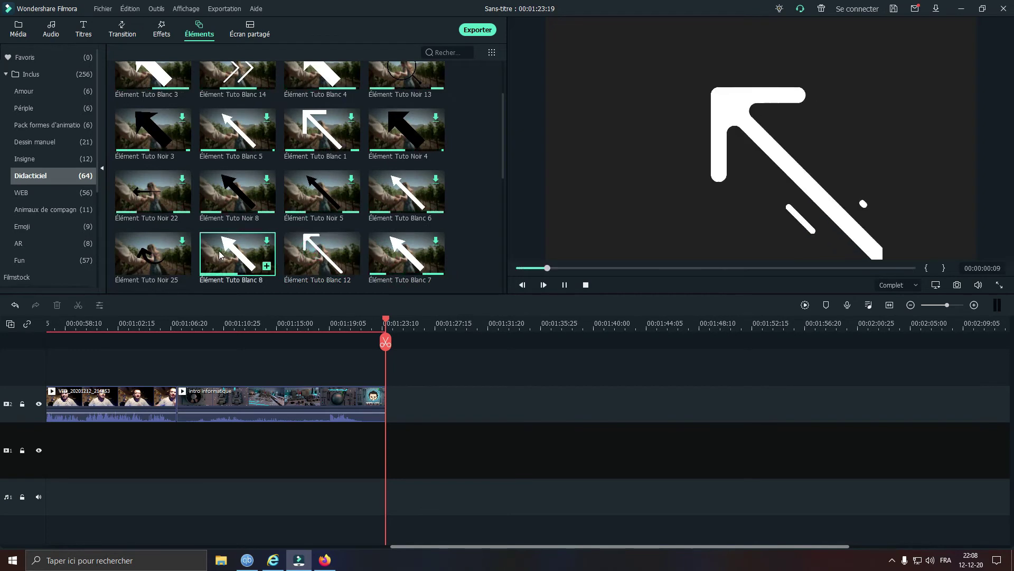
pyautogui.scroll(-6, 222, 201)
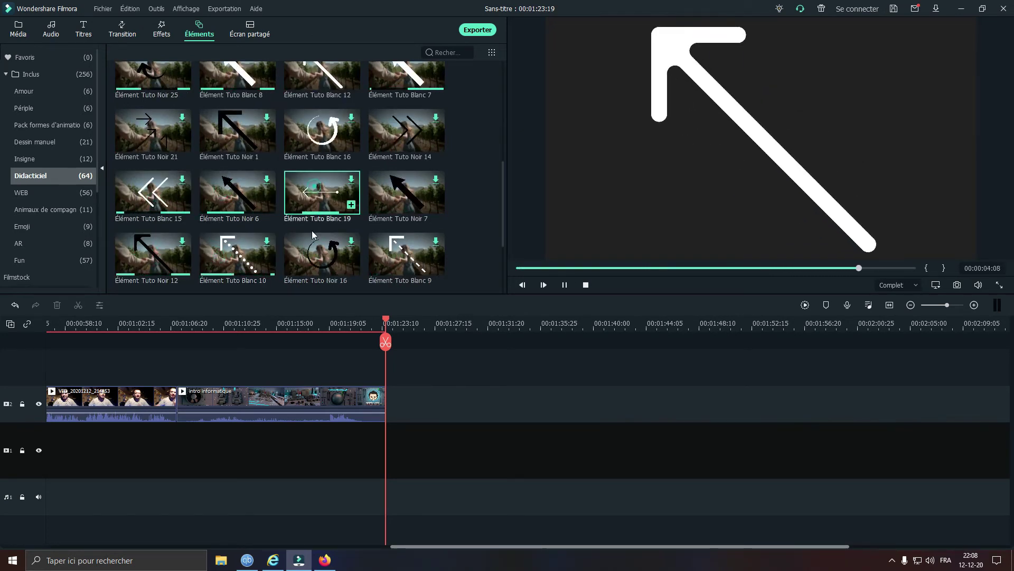
pyautogui.scroll(-6, 389, 244)
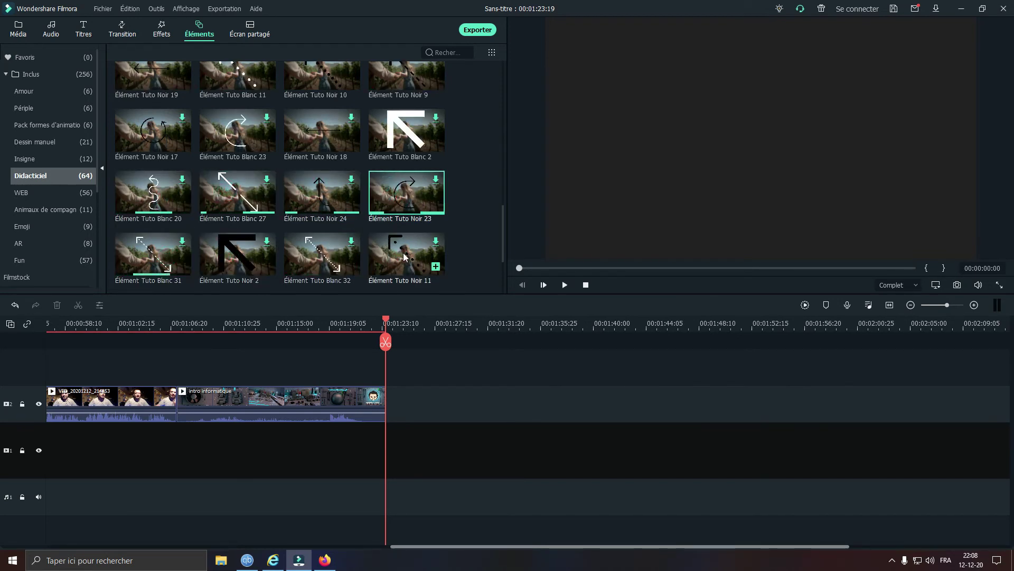
pyautogui.scroll(-3, 401, 253)
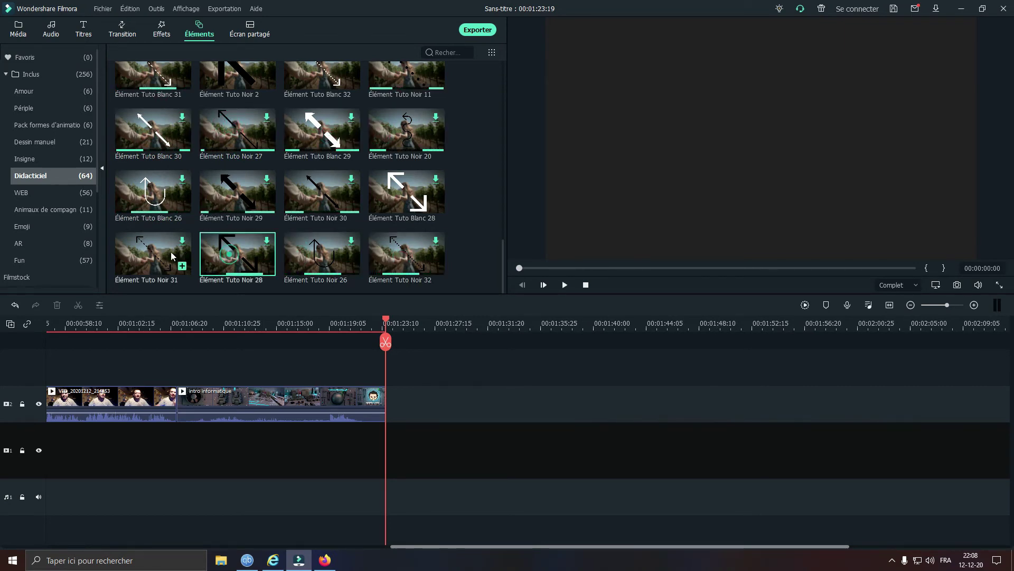
pyautogui.scroll(6, 283, 222)
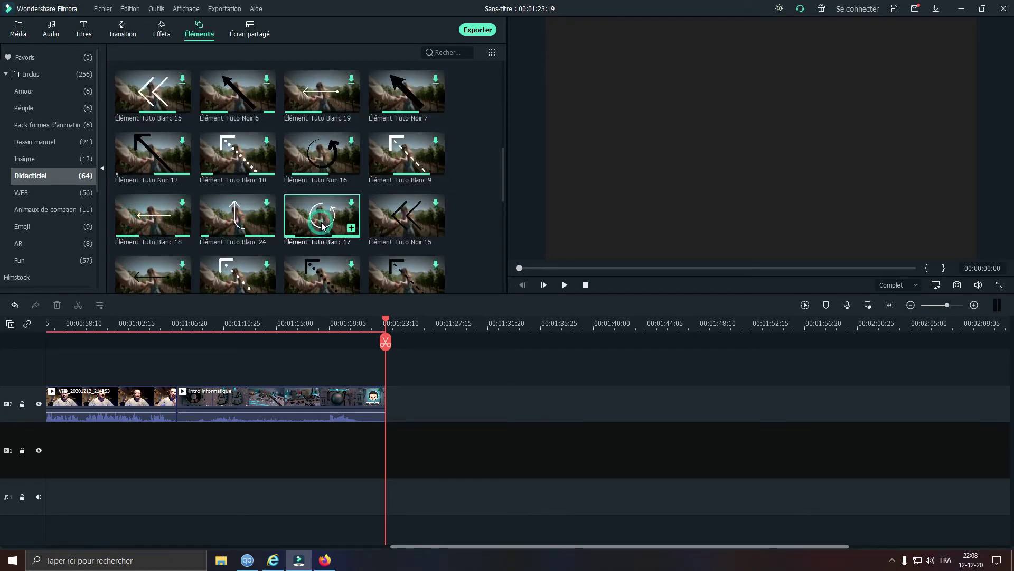
pyautogui.scroll(-3, 385, 221)
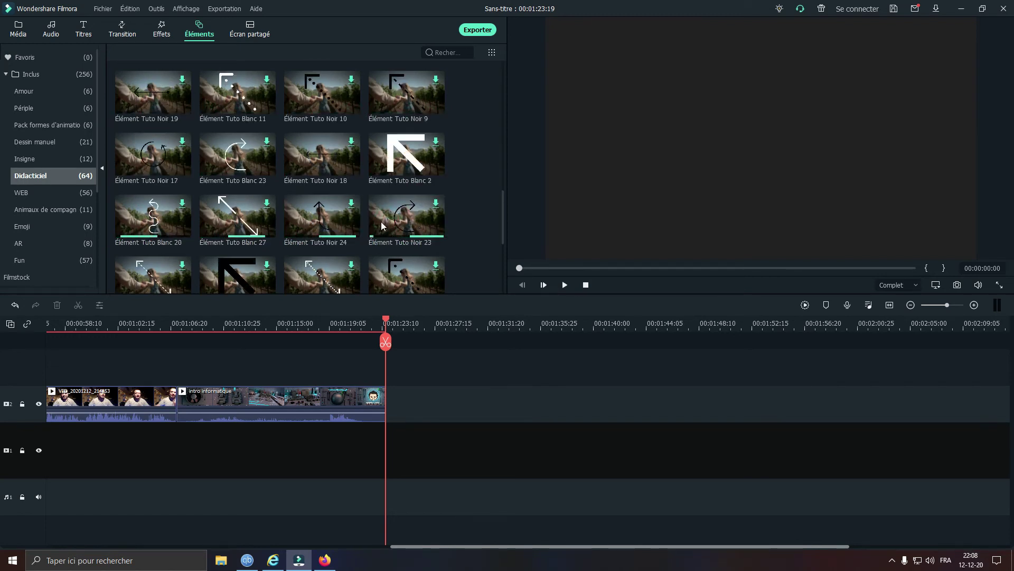
pyautogui.scroll(8, 378, 225)
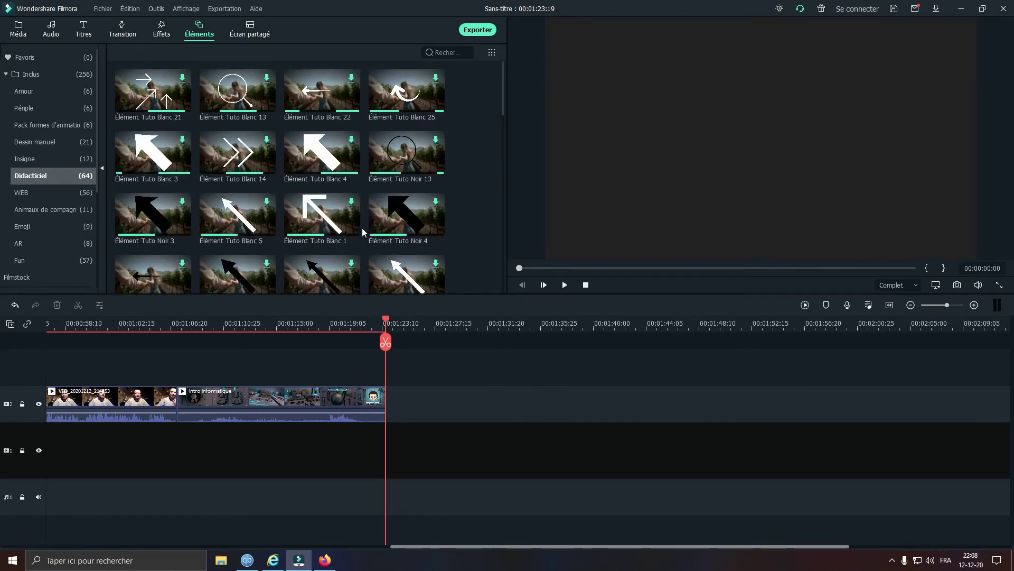
# - Preview Icône Web 03 in the WEB category and download the elements in the first rows, including Icône Web Simple 03
pyautogui.click(40, 193)
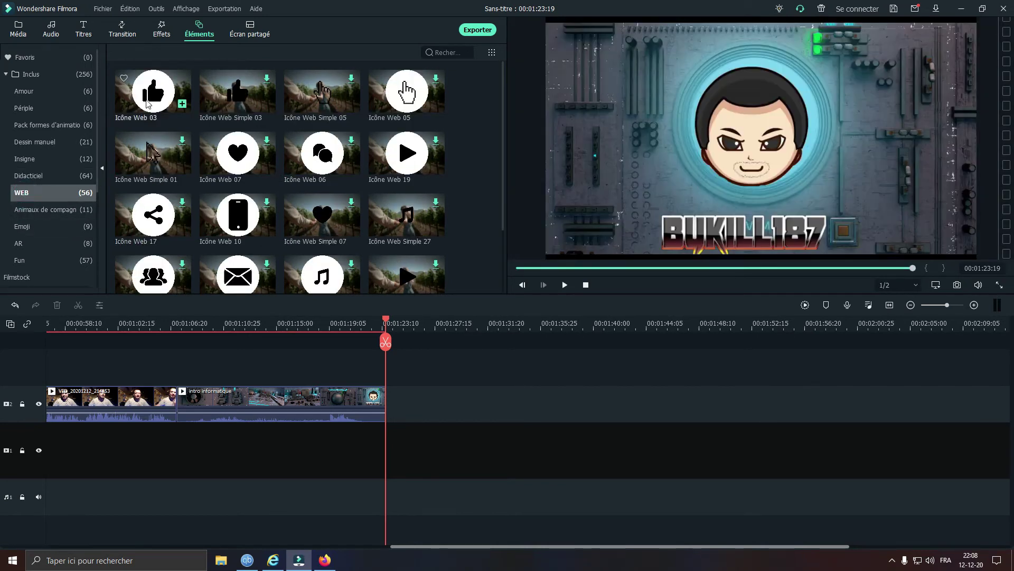
pyautogui.click(148, 103)
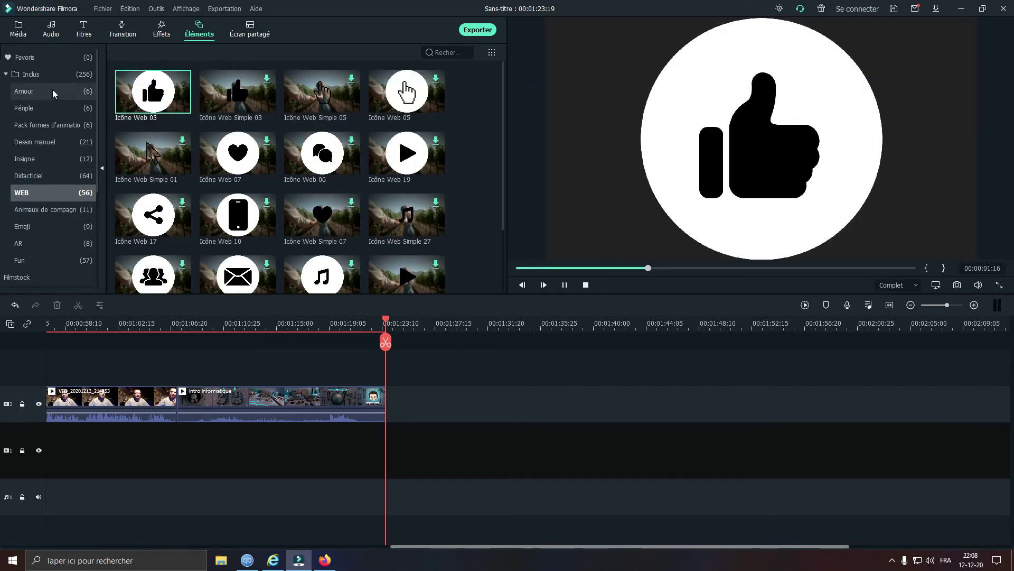
pyautogui.click(217, 99)
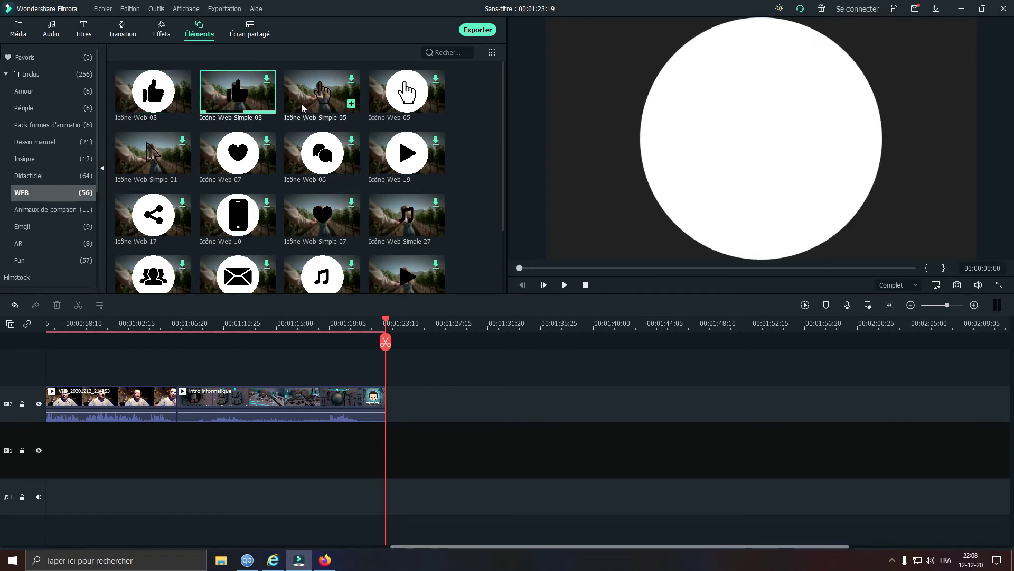
pyautogui.click(364, 103)
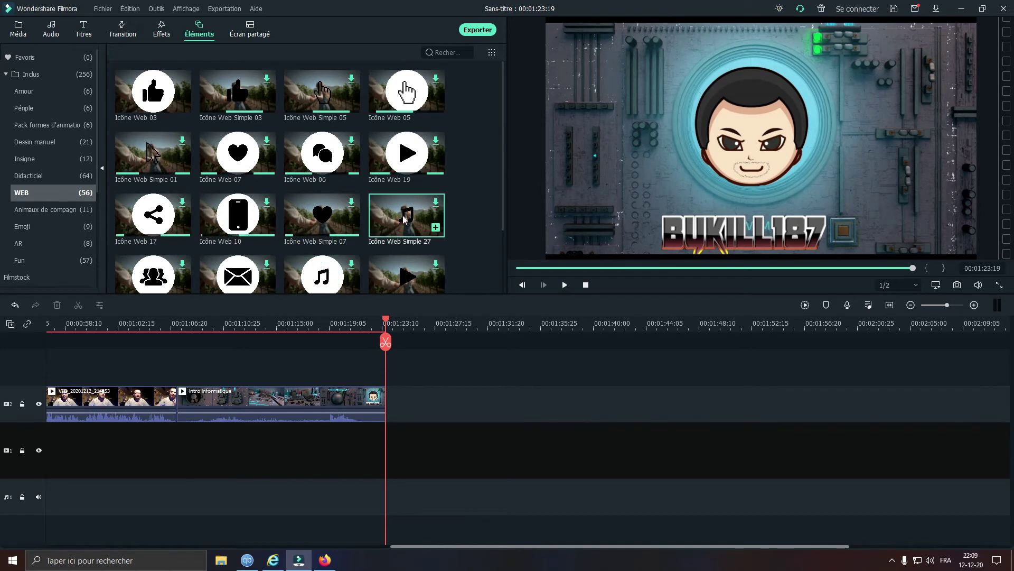
# - Download the remaining Icône Web and Icône Web Simple elements of the WEB category and replay the Icône Web 03 preview
pyautogui.scroll(-2, 410, 254)
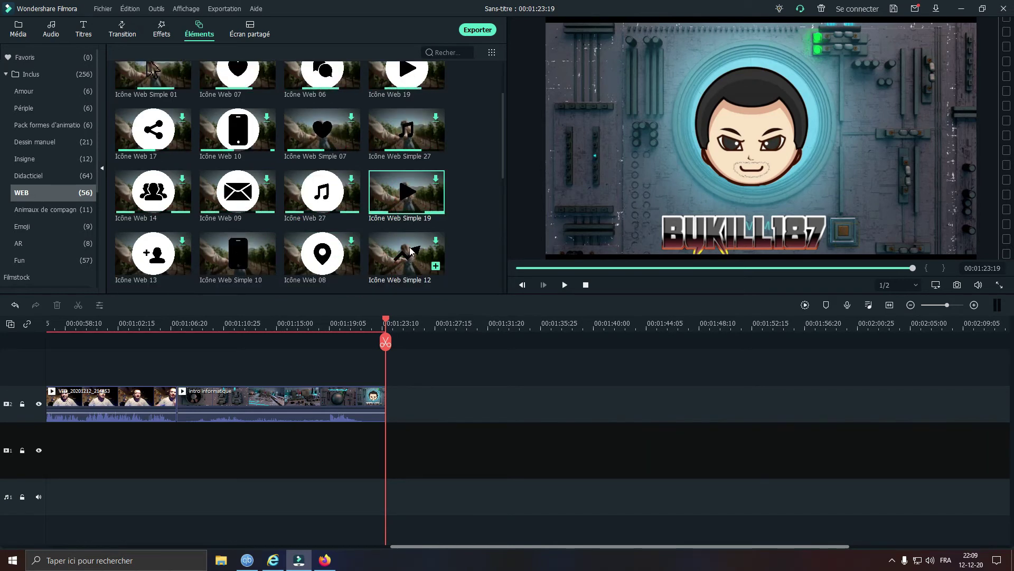
pyautogui.click(226, 252)
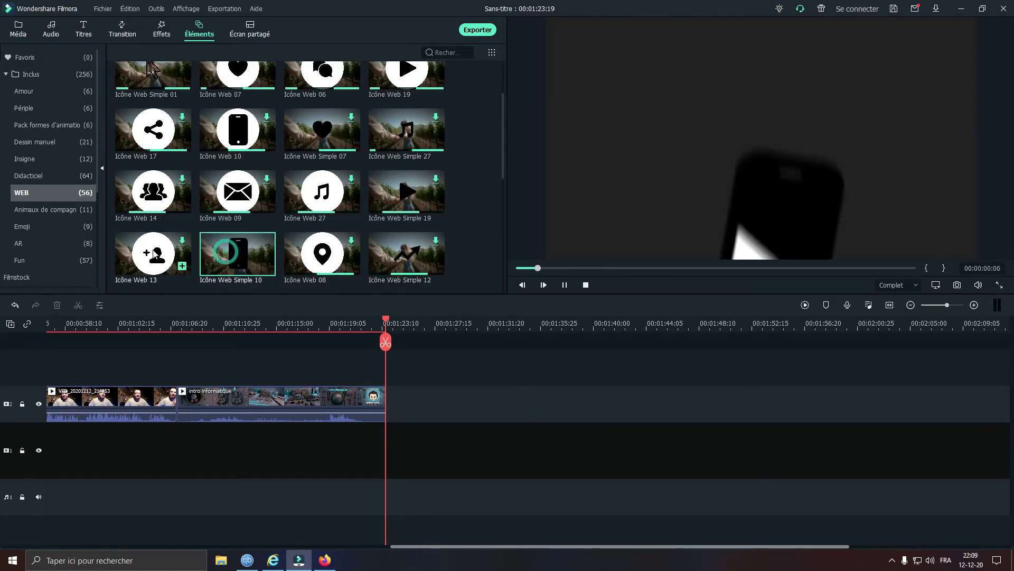
pyautogui.scroll(-3, 223, 239)
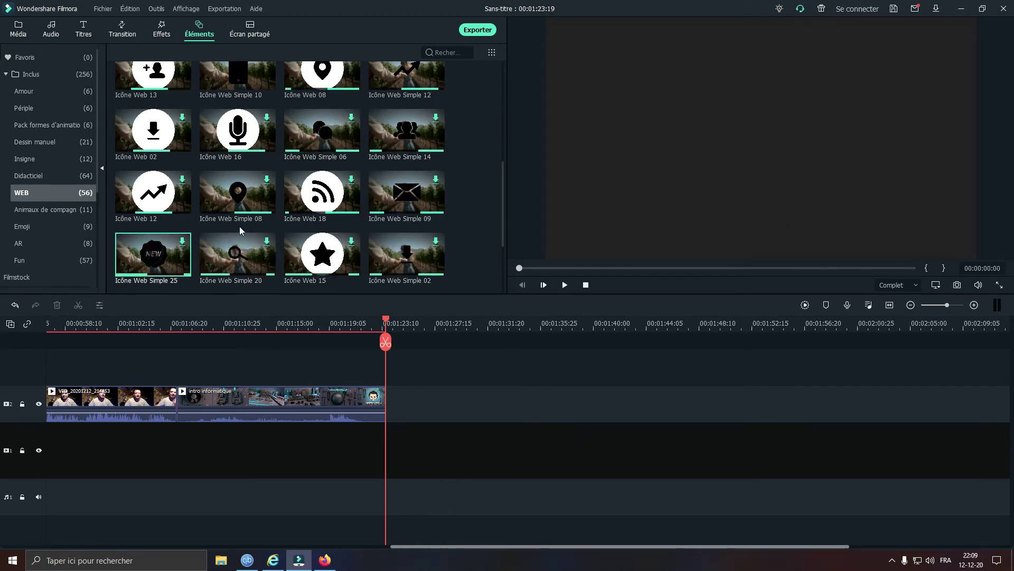
pyautogui.scroll(-2, 239, 227)
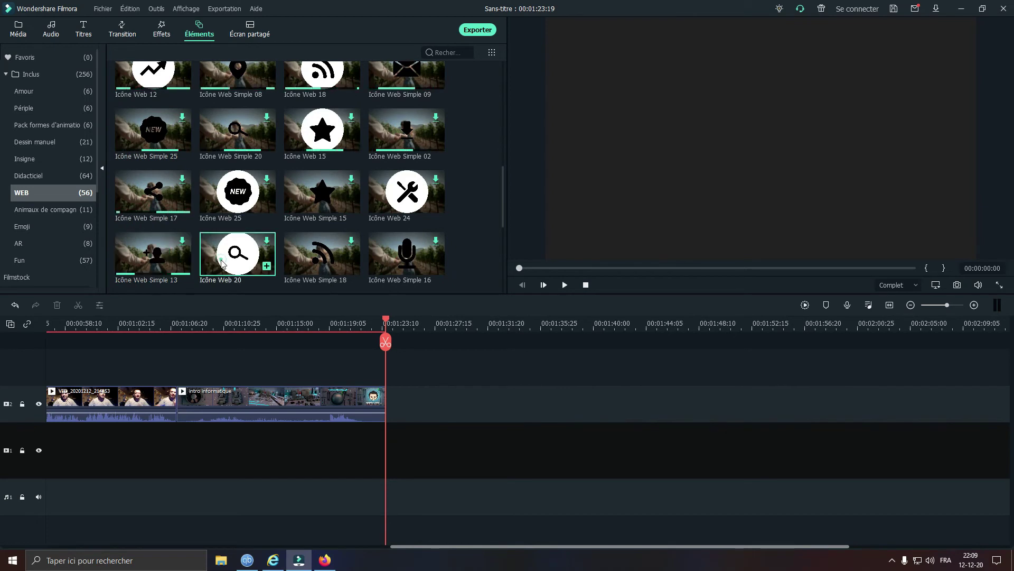
pyautogui.click(390, 259)
pyautogui.scroll(-3, 382, 199)
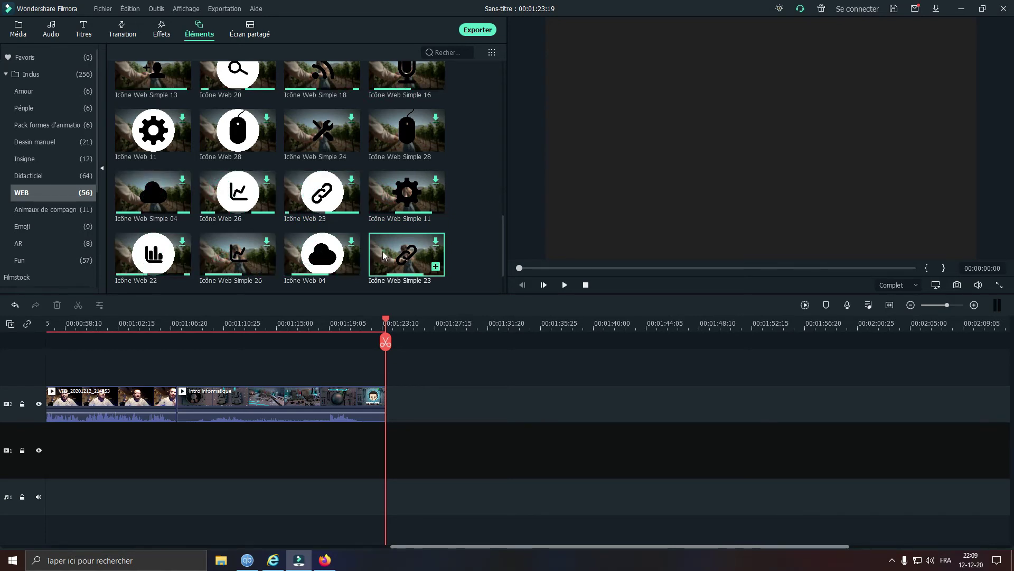
pyautogui.scroll(-1, 404, 251)
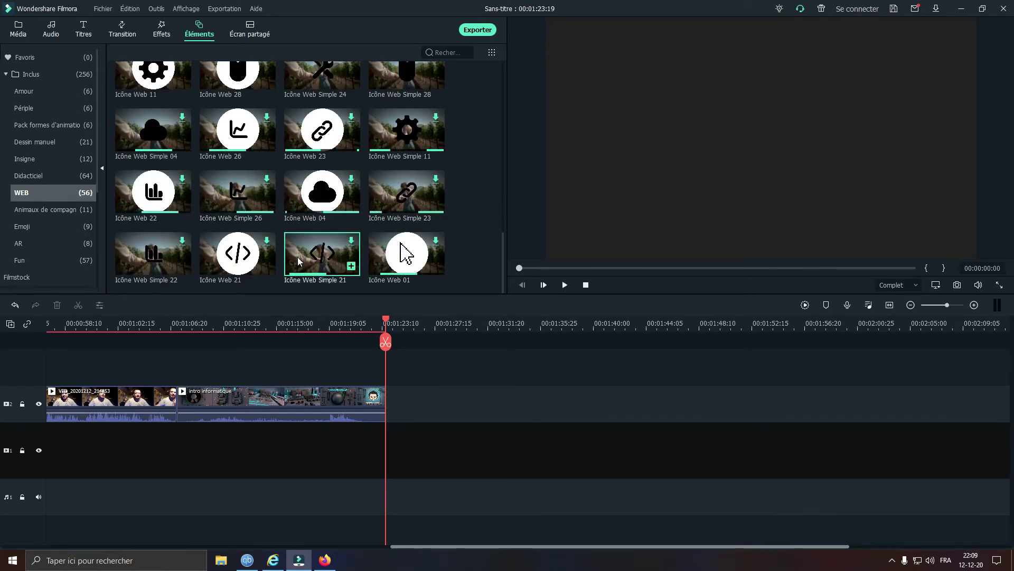
pyautogui.click(171, 255)
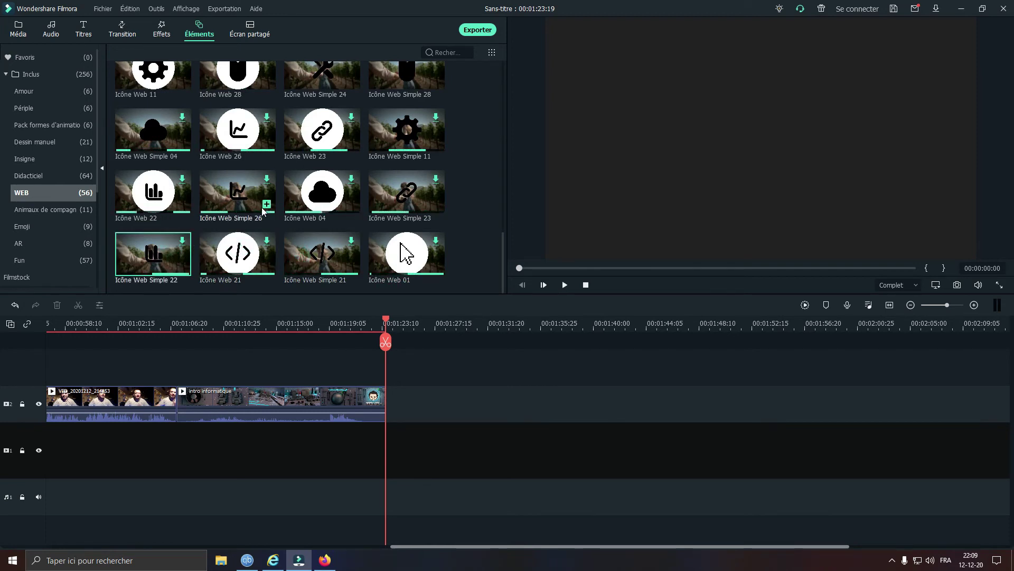
pyautogui.click(325, 77)
pyautogui.click(403, 88)
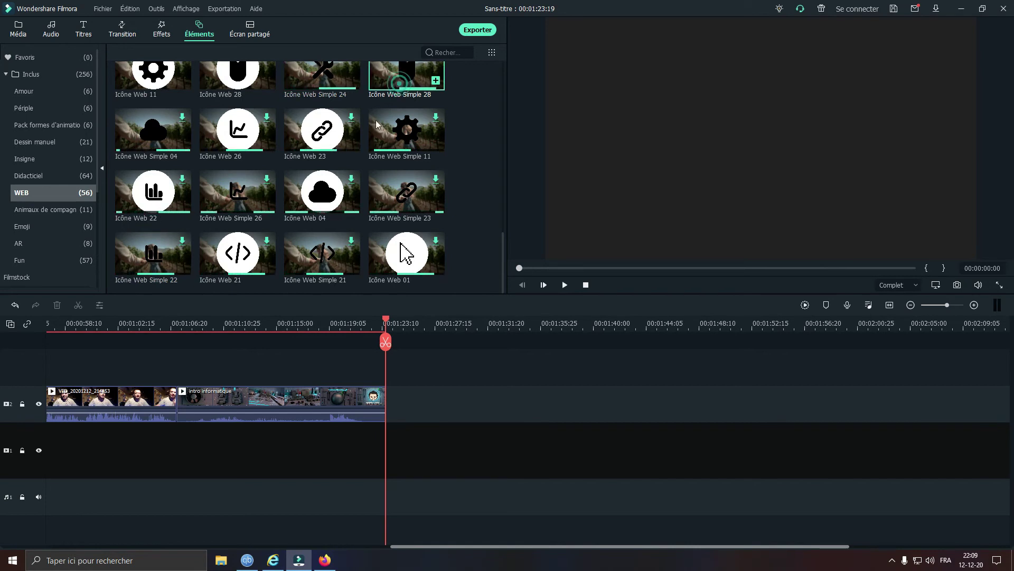
pyautogui.scroll(10, 311, 197)
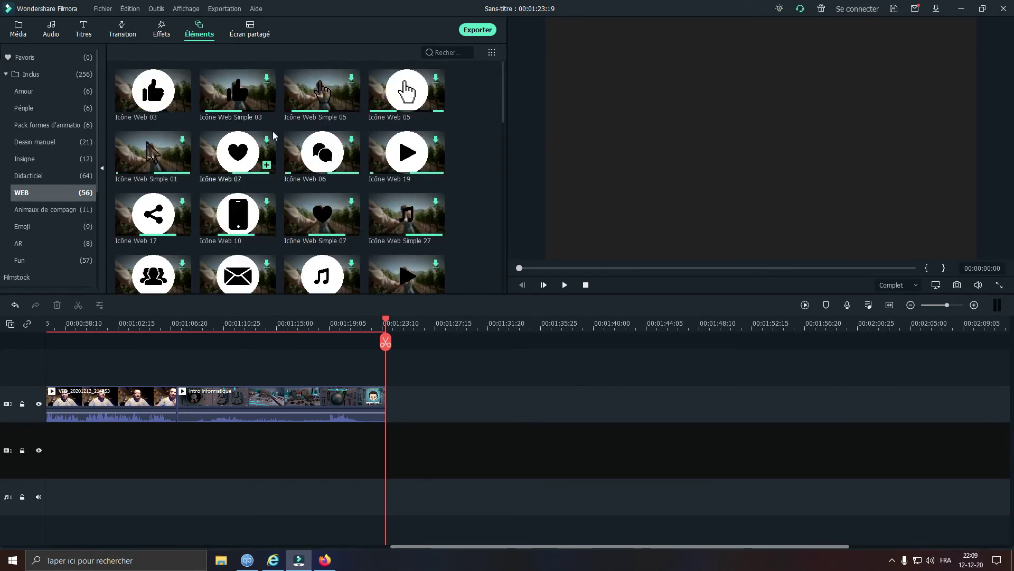
pyautogui.click(188, 102)
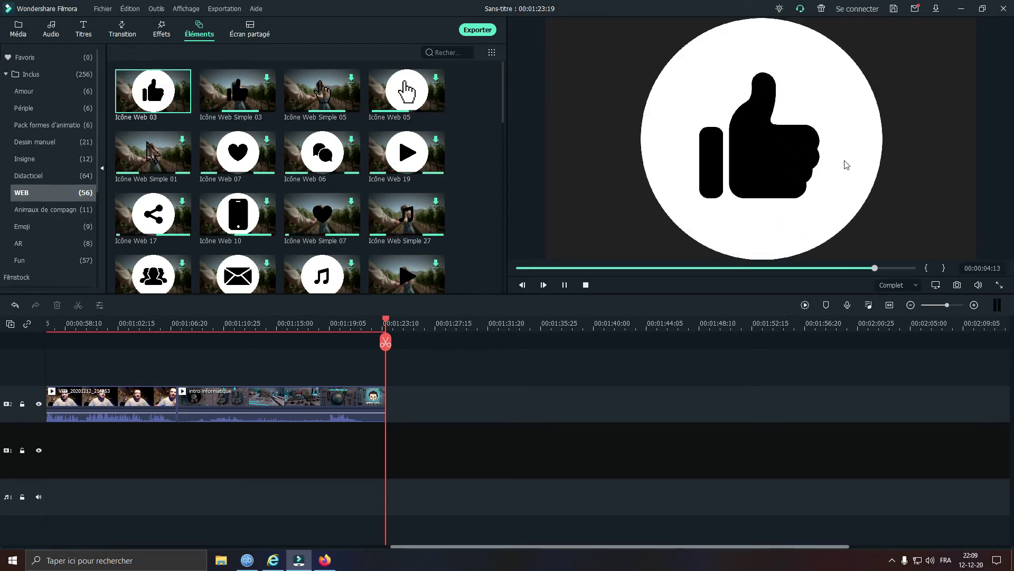
# - Preview Animal 3 and download the other Animal elements from the pets category
pyautogui.click(53, 210)
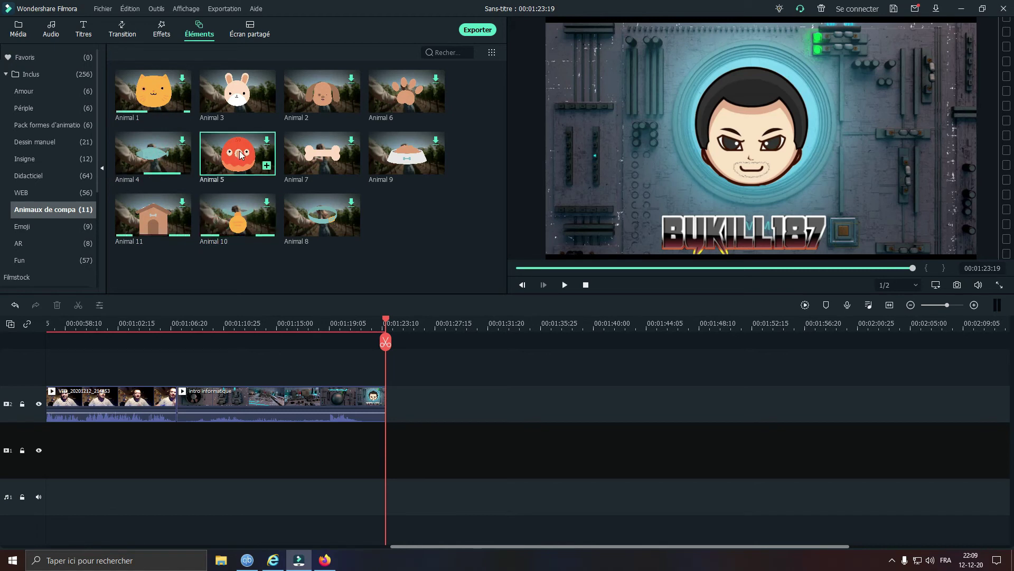
pyautogui.click(240, 96)
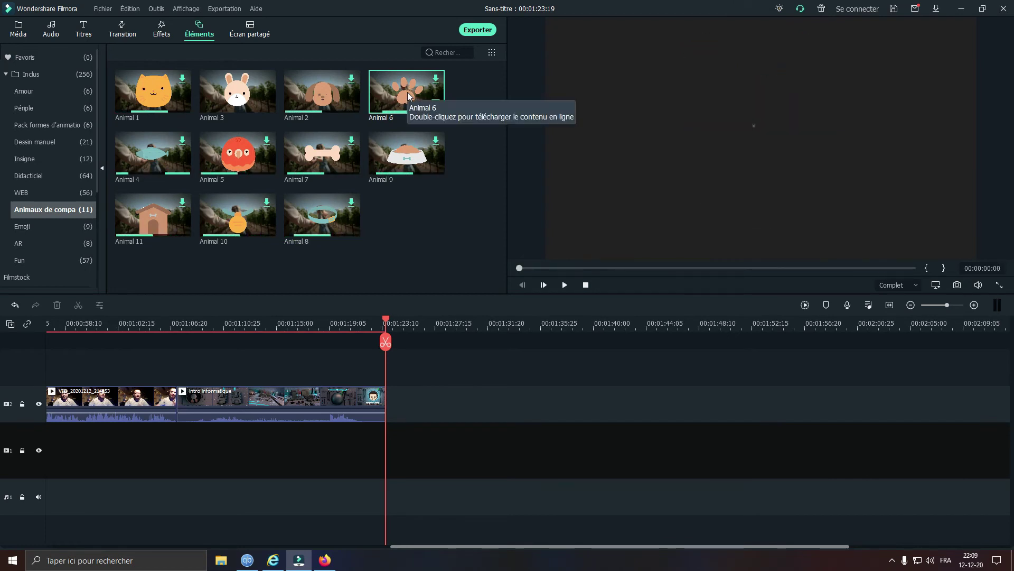
# - Preview Emoji 1 and download Emoji 2 through Emoji 9 from the Emoji category
pyautogui.click(35, 227)
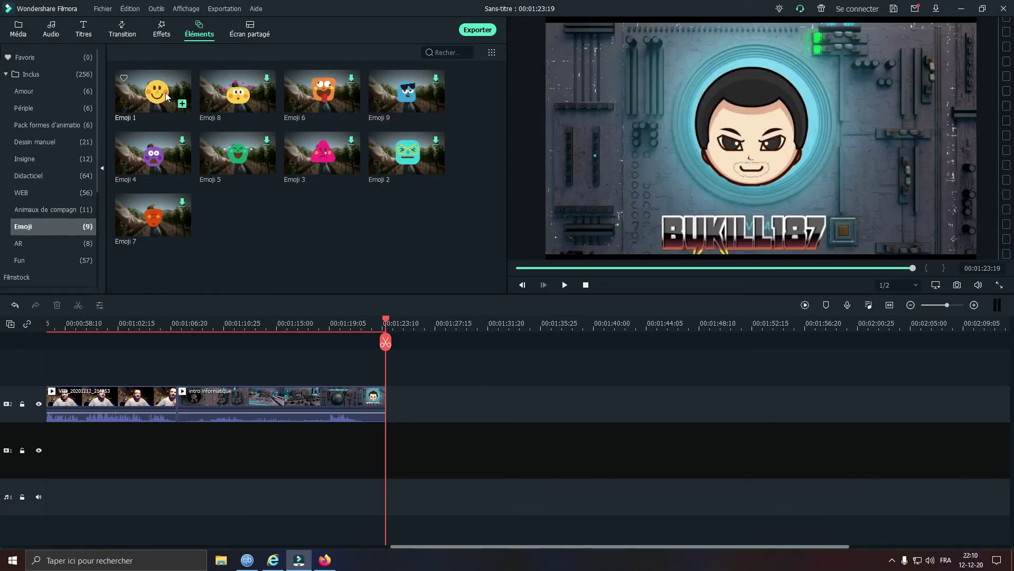
pyautogui.click(172, 102)
pyautogui.click(153, 157)
pyautogui.click(150, 219)
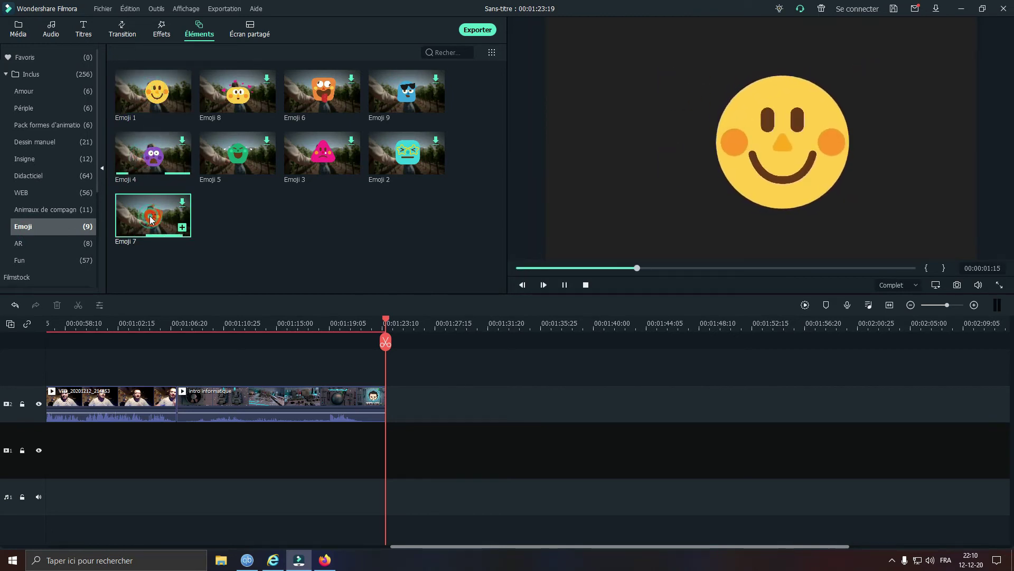
pyautogui.click(229, 157)
pyautogui.click(232, 97)
pyautogui.click(345, 94)
pyautogui.click(326, 153)
pyautogui.click(406, 145)
pyautogui.click(406, 94)
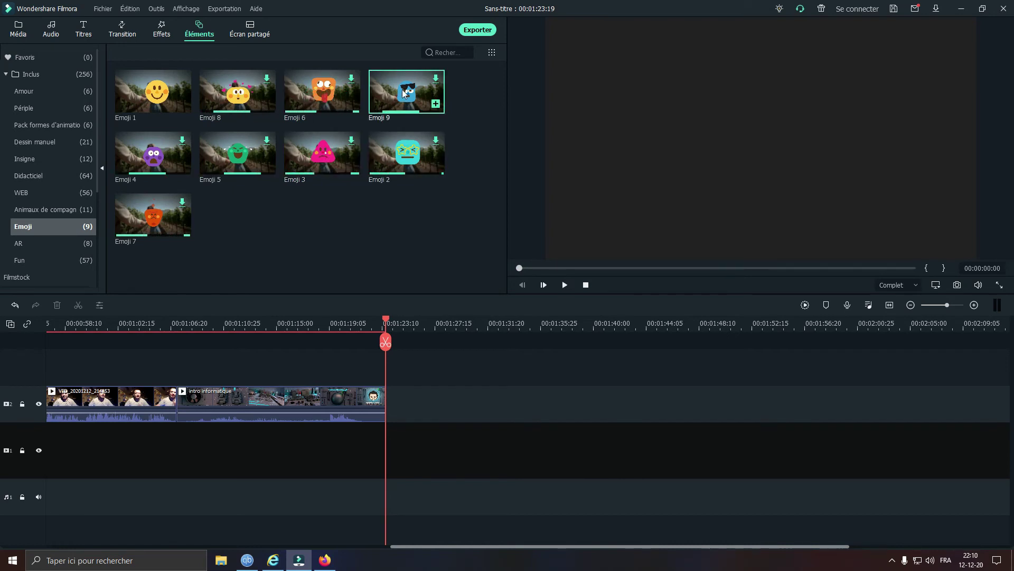
# - Preview the AR elements Avion1 to Avion4 and the fruit-cutting elements Couper Banane, Couper Citron, Couper Chaux and Couper Orange
pyautogui.click(32, 244)
pyautogui.click(153, 153)
pyautogui.click(235, 150)
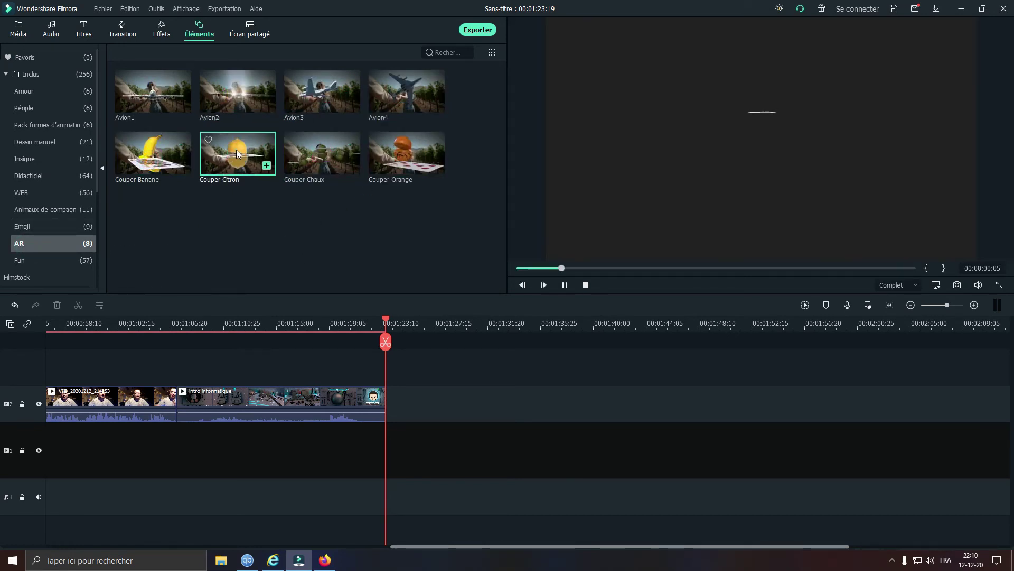
pyautogui.click(400, 151)
pyautogui.click(374, 102)
pyautogui.click(316, 98)
pyautogui.click(255, 103)
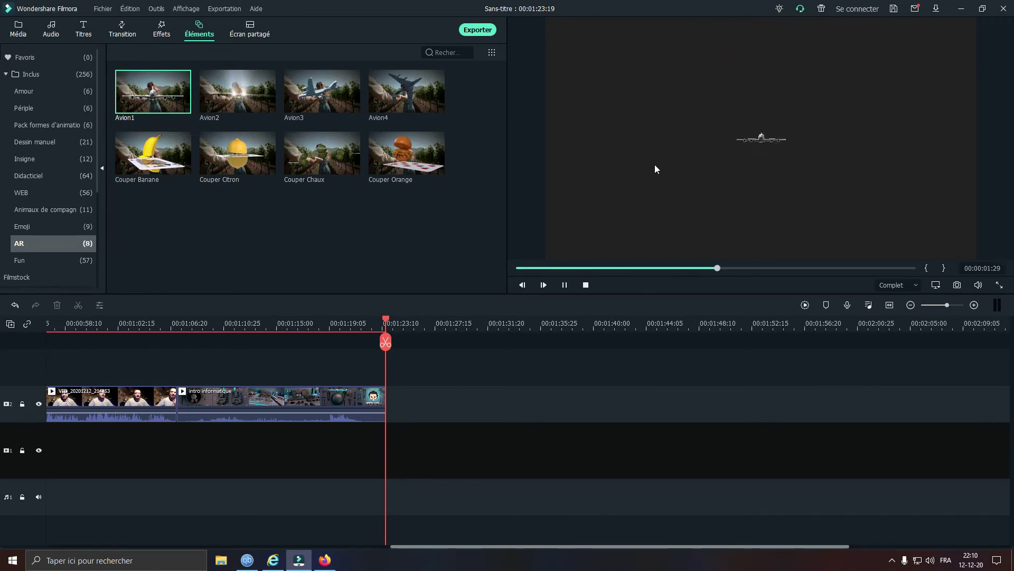
pyautogui.click(243, 93)
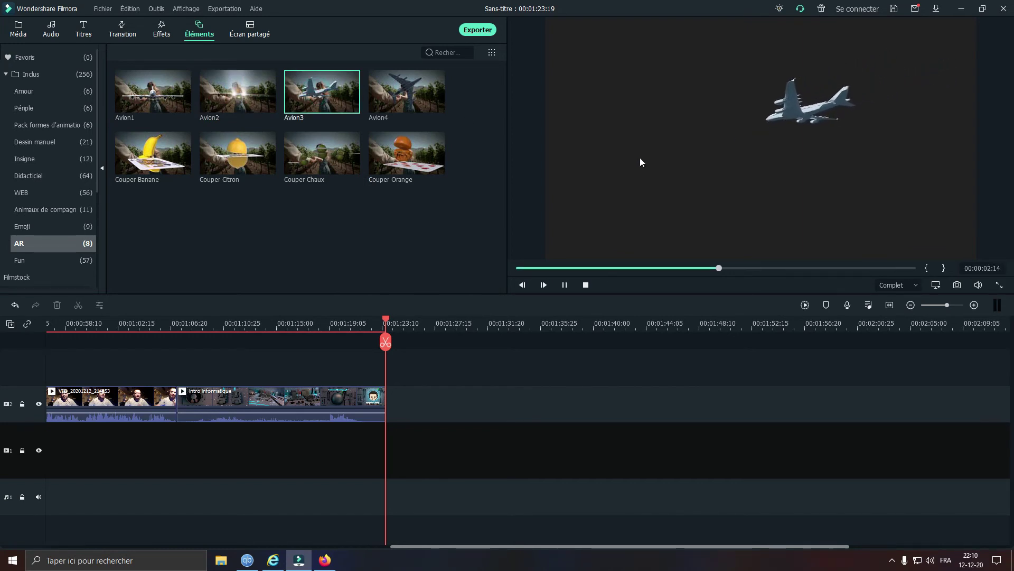
pyautogui.click(405, 98)
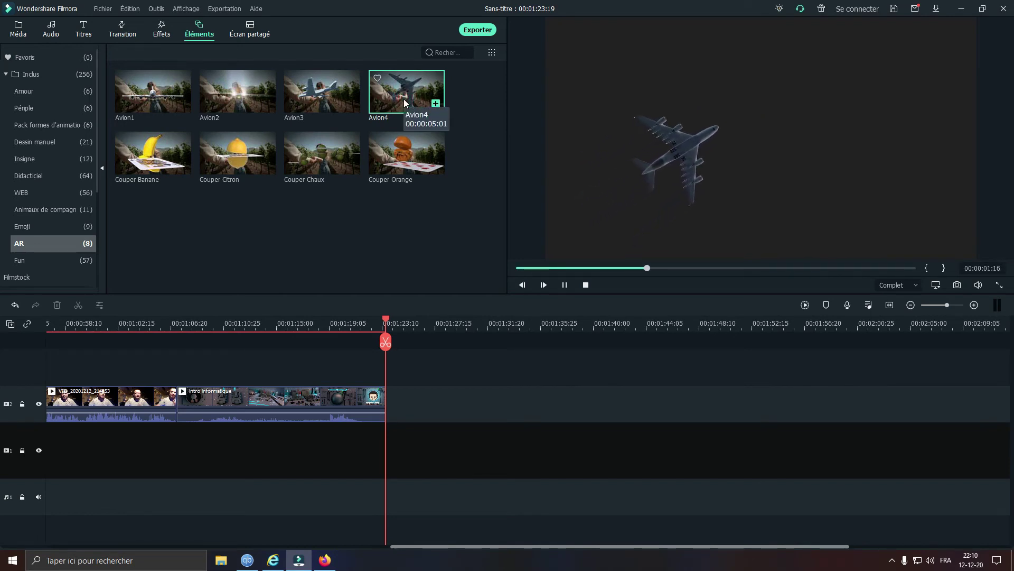
pyautogui.click(392, 161)
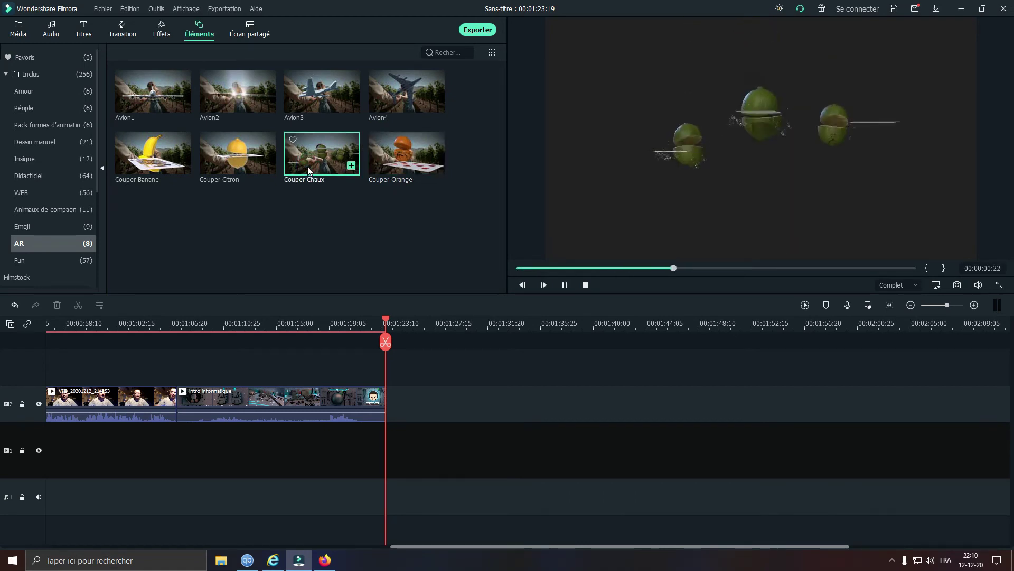
# - Open the Fun elements, download the first energy elements, and add Electricity Energy 1 and 2, Trail Energy and Diamond Energy to the favourites
pyautogui.click(229, 154)
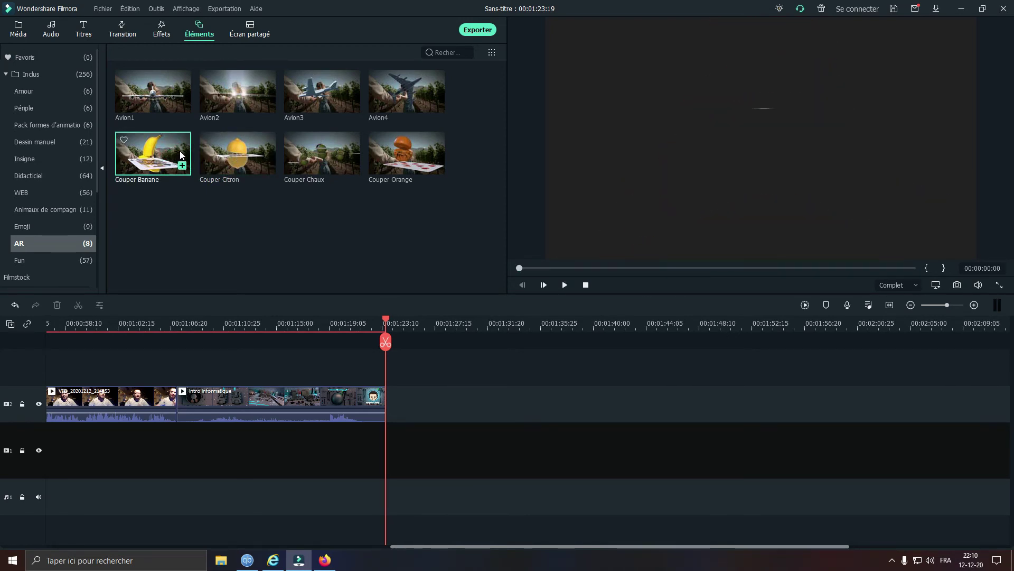
pyautogui.click(19, 261)
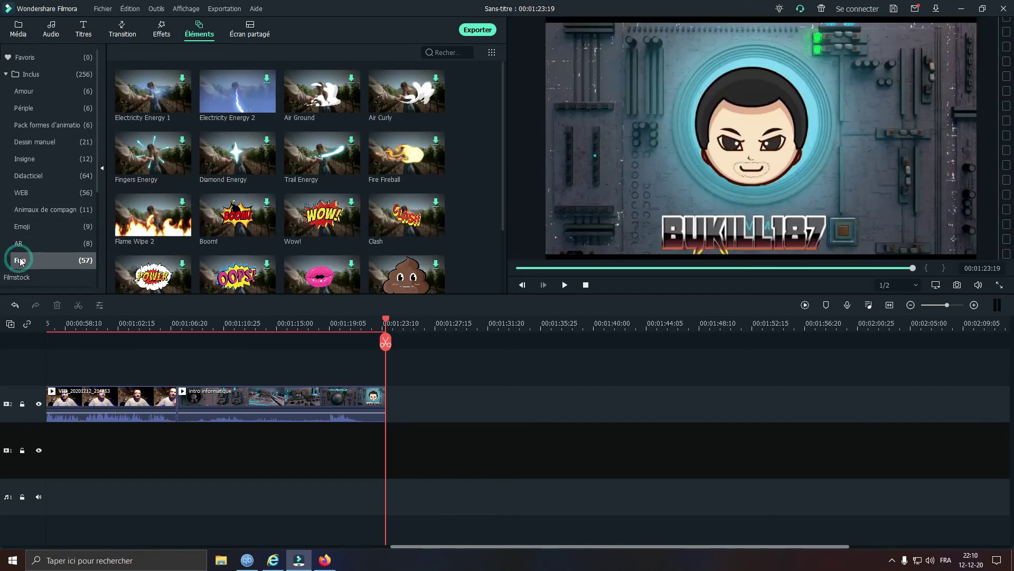
pyautogui.click(160, 105)
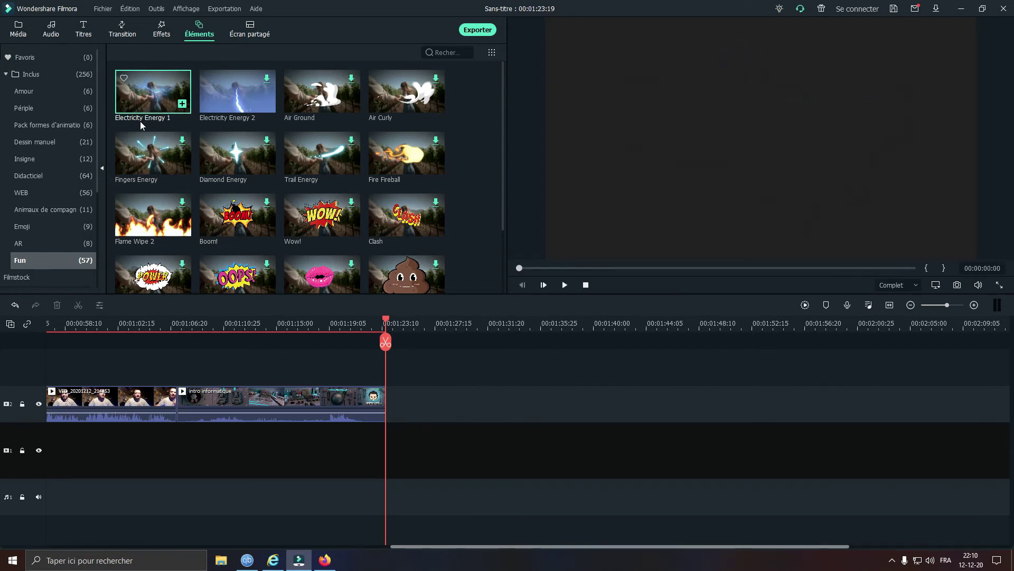
pyautogui.click(125, 79)
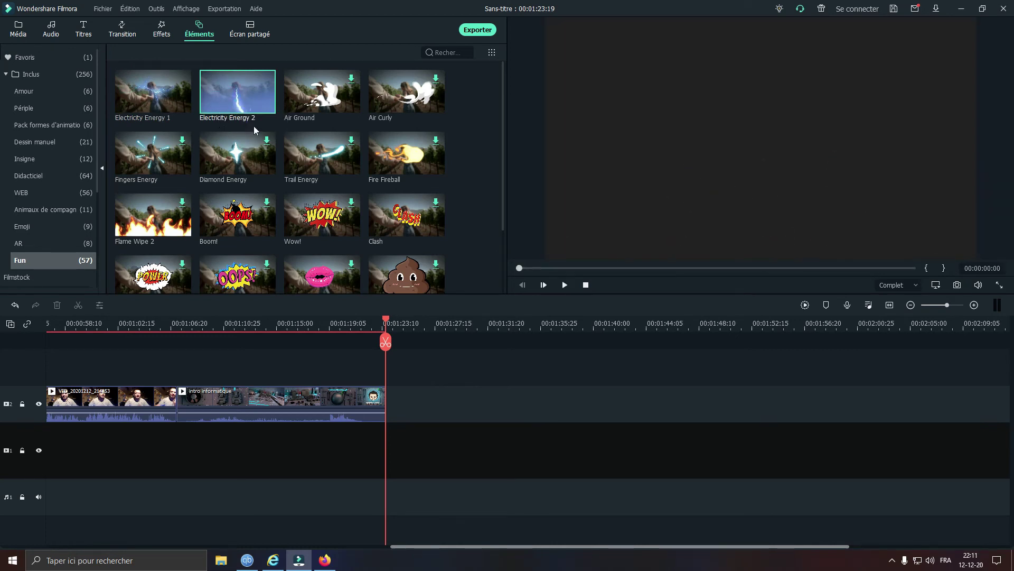
pyautogui.click(208, 78)
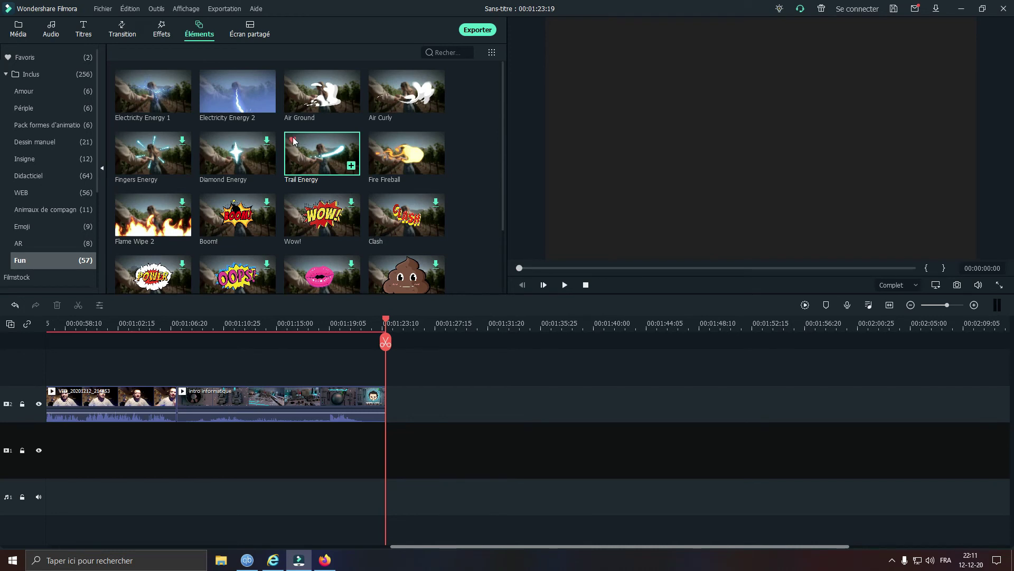
pyautogui.click(207, 139)
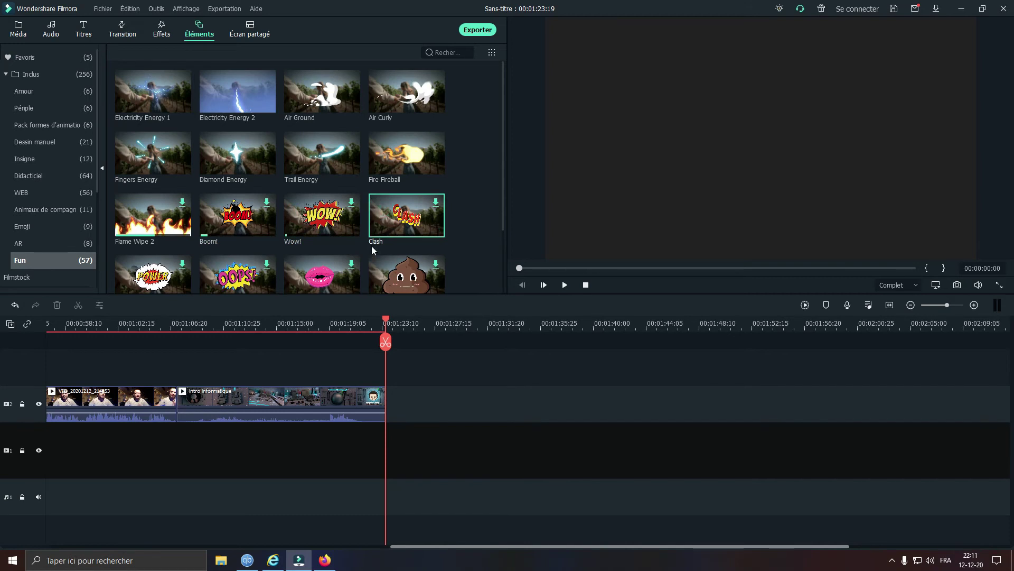
# - Download the remaining elements of the Fun category, from Flame Wipe 2 and Boom! through KO Element
pyautogui.scroll(-2, 239, 254)
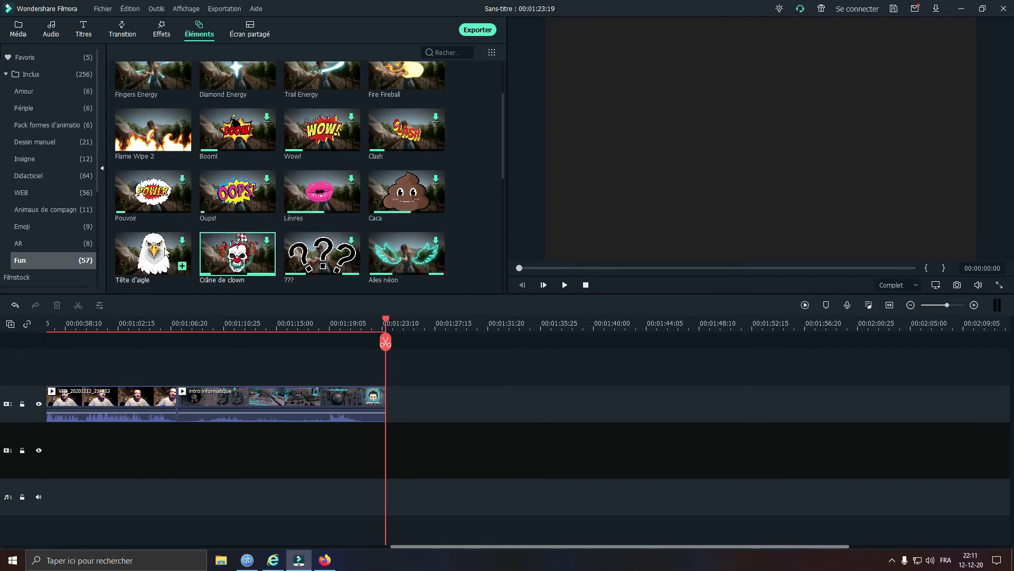
pyautogui.scroll(-6, 184, 239)
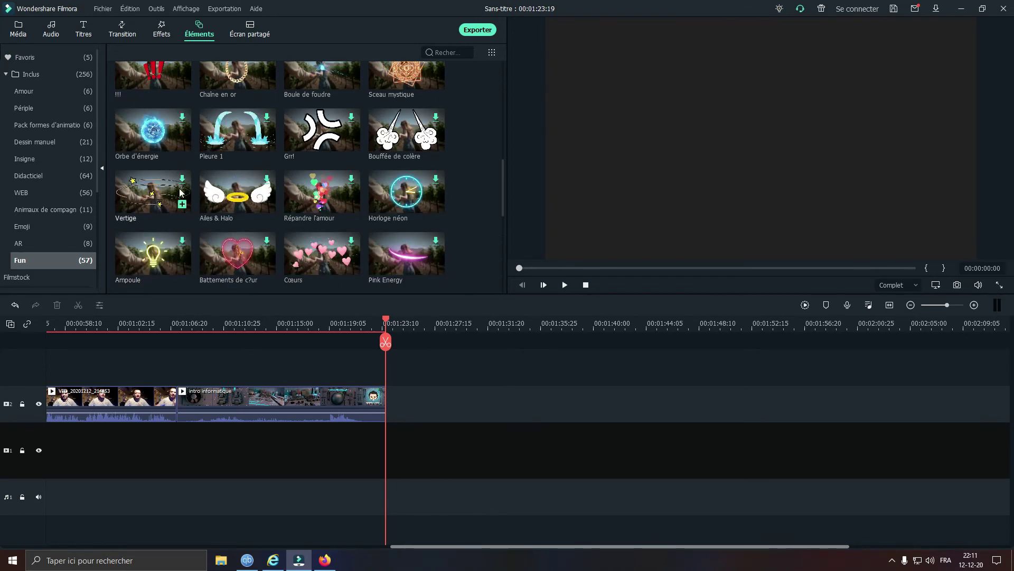
pyautogui.scroll(-5, 180, 193)
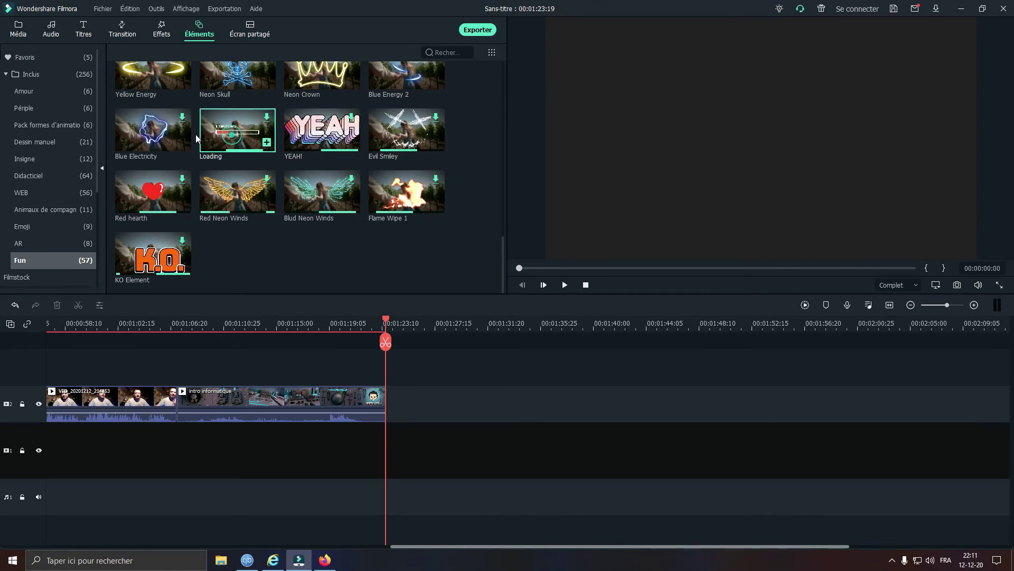
pyautogui.scroll(3, 256, 151)
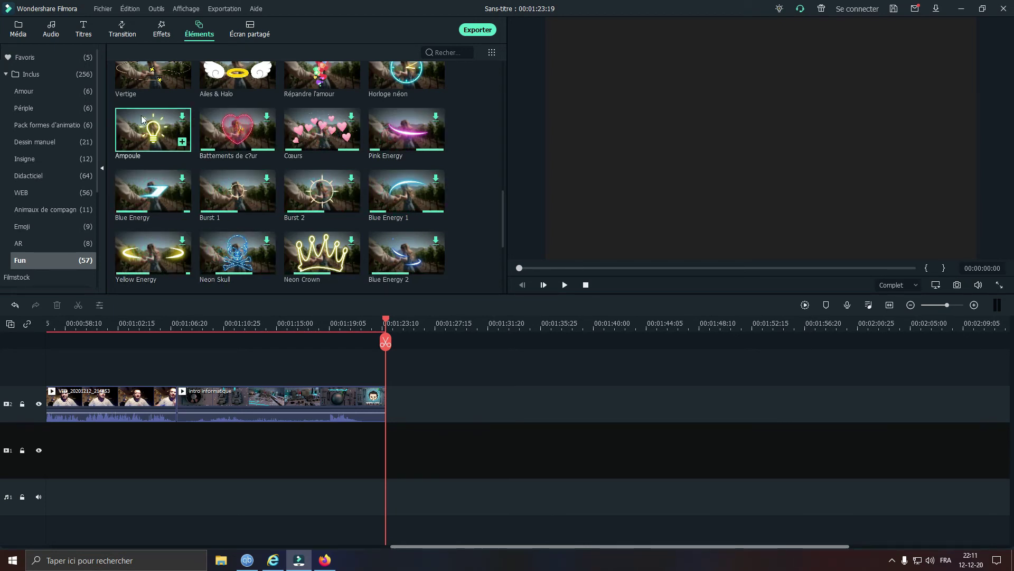
pyautogui.scroll(3, 167, 133)
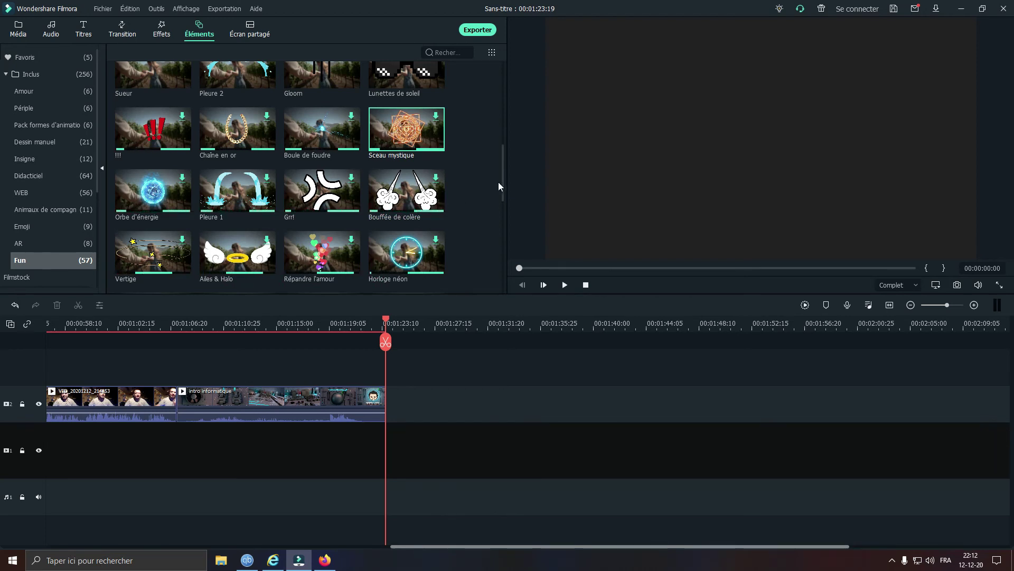
pyautogui.moveTo(502, 176); pyautogui.dragTo(508, 147)
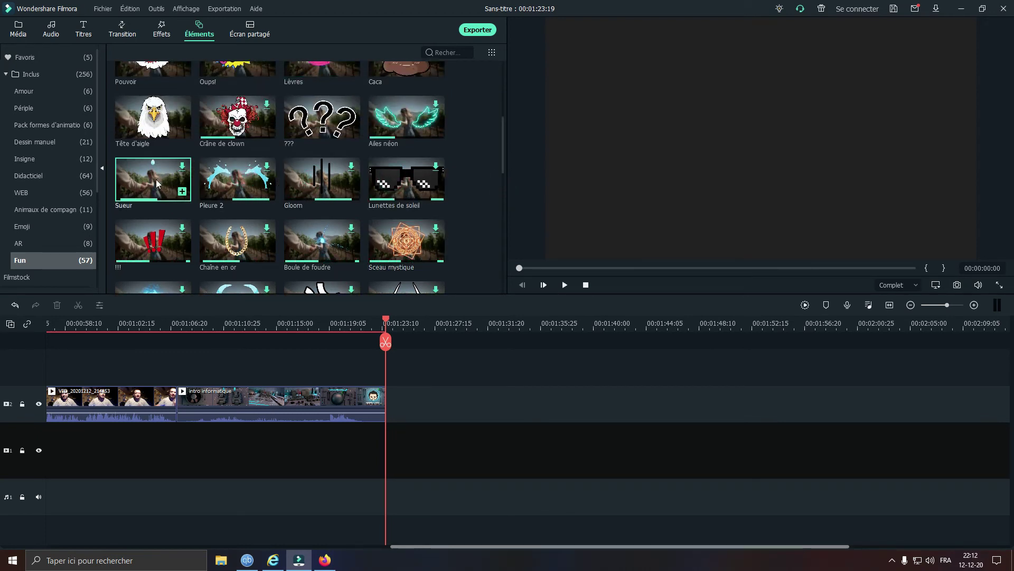
pyautogui.scroll(3, 232, 183)
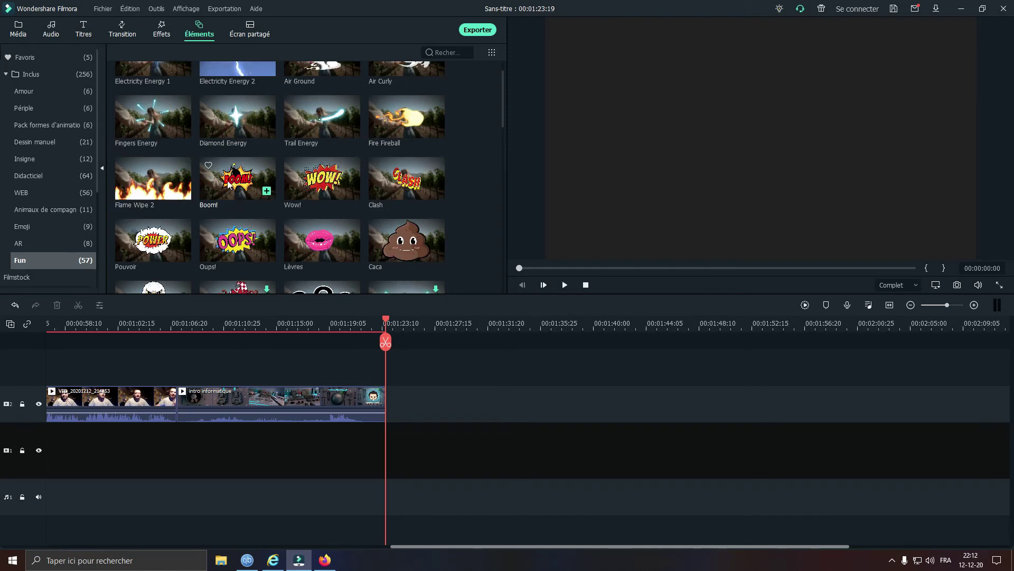
# - Preview the Fun elements Flame Wipe 2, Boom!, Wow! and Clash
pyautogui.click(140, 185)
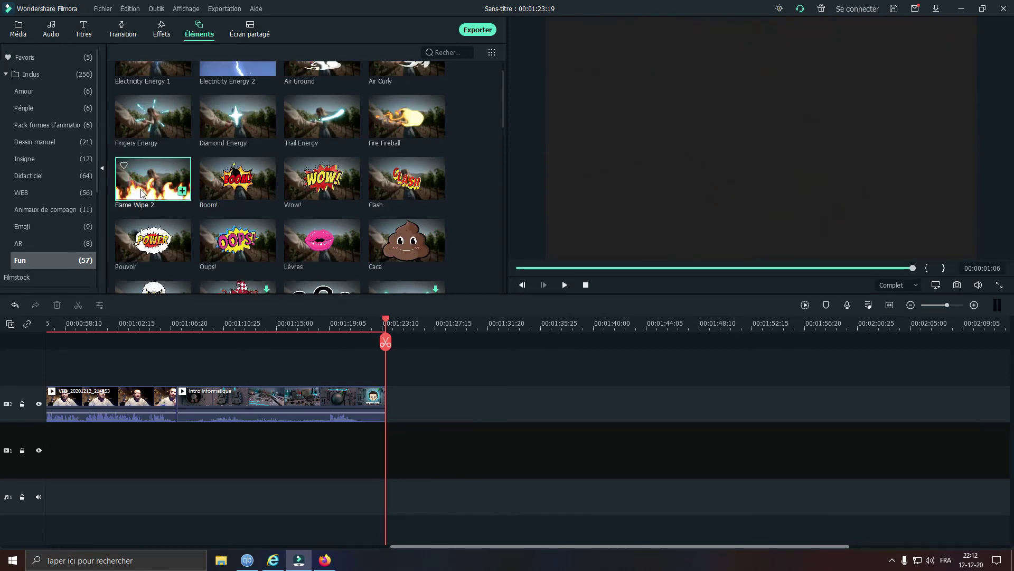
pyautogui.click(152, 188)
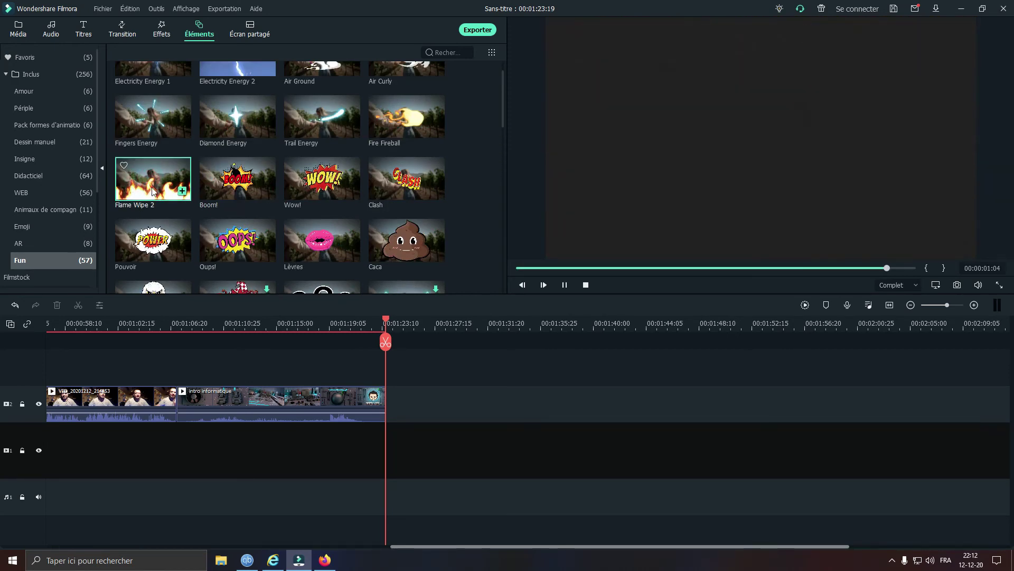
pyautogui.click(151, 192)
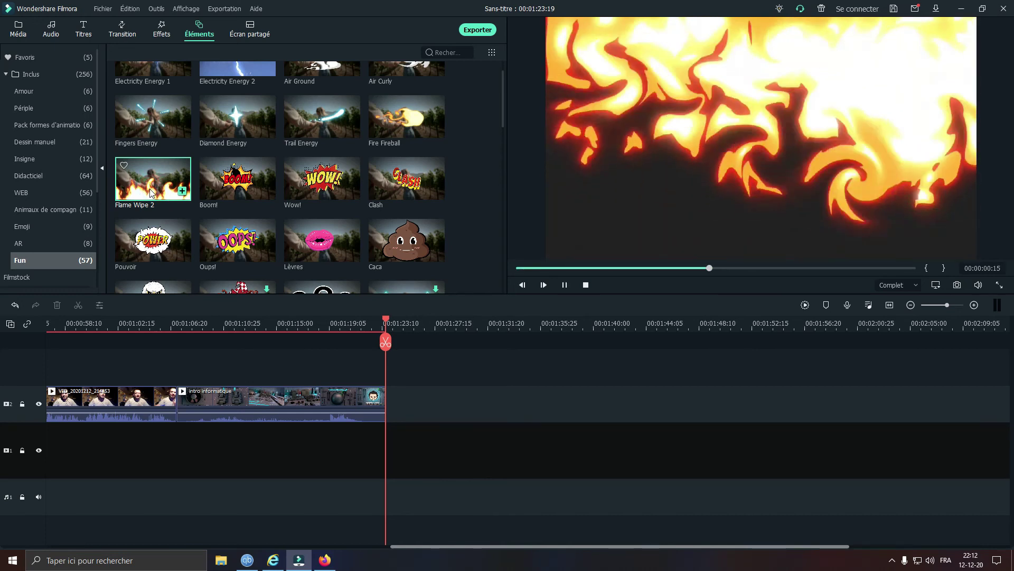
pyautogui.click(226, 189)
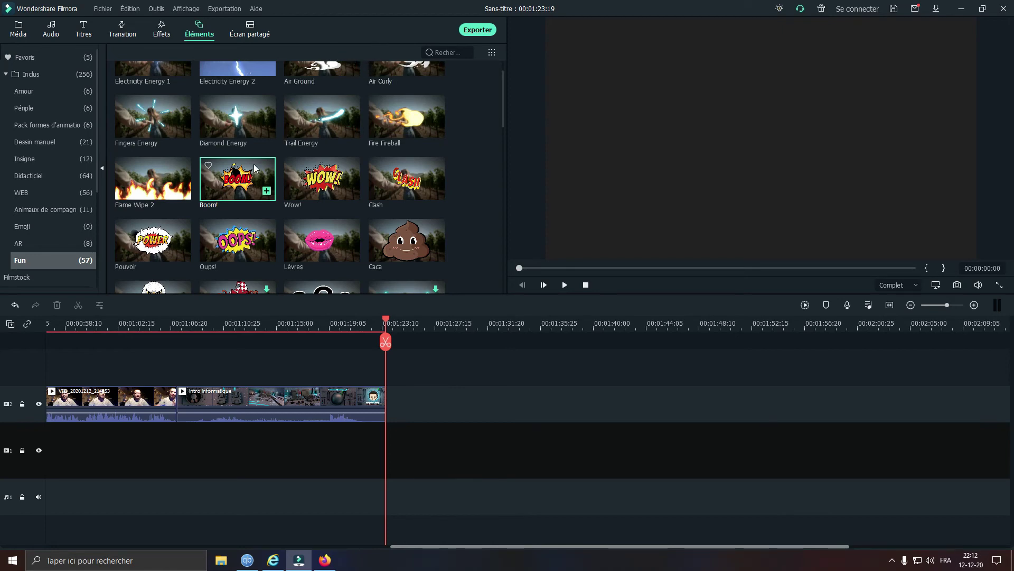
pyautogui.click(308, 191)
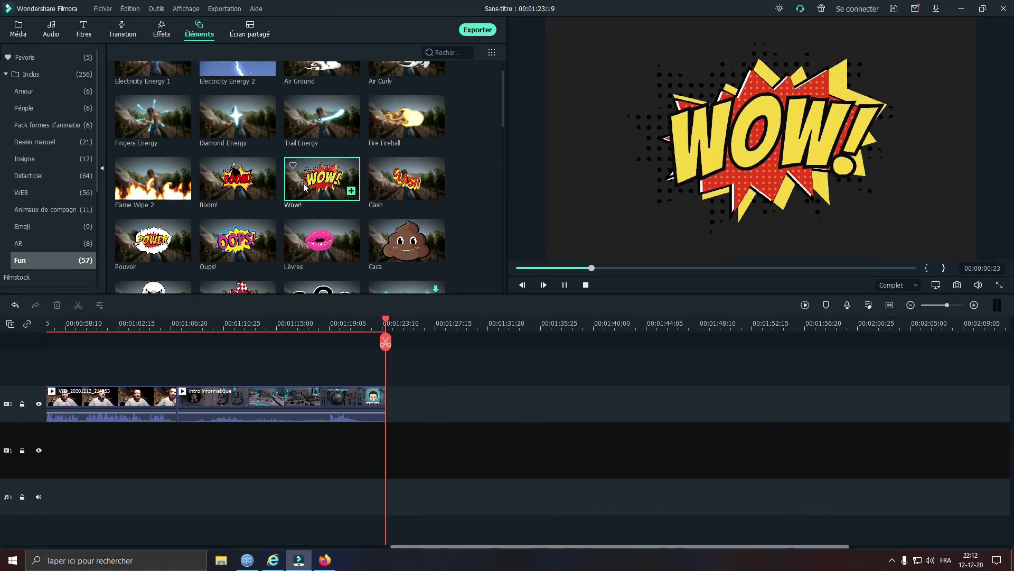
pyautogui.click(390, 190)
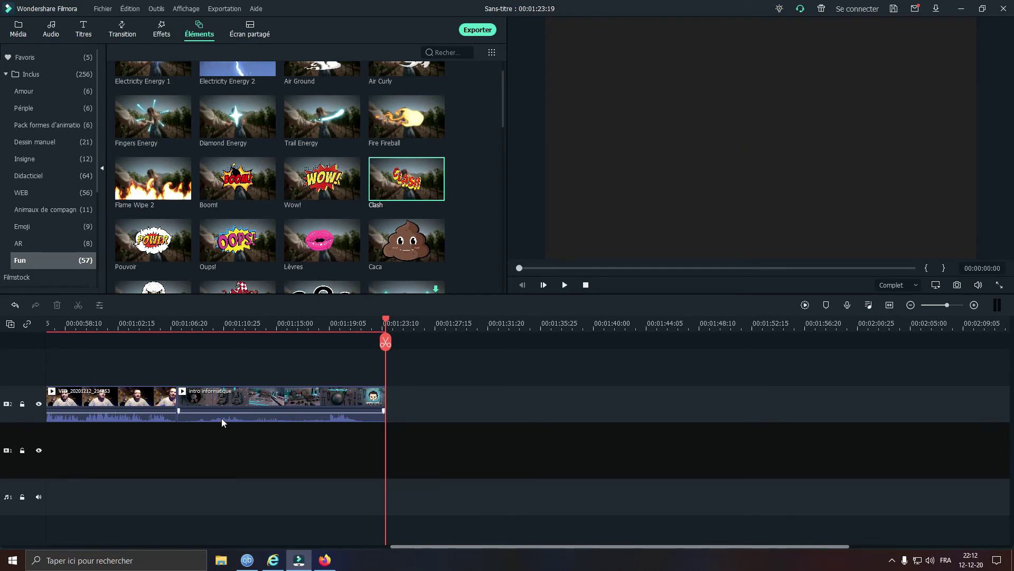
pyautogui.rightClick(253, 403)
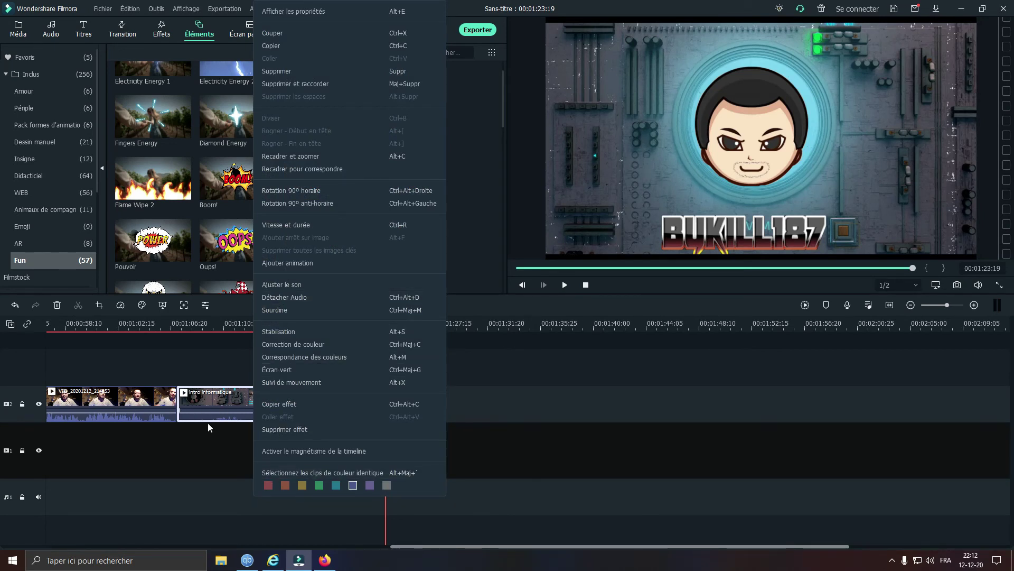
pyautogui.click(517, 356)
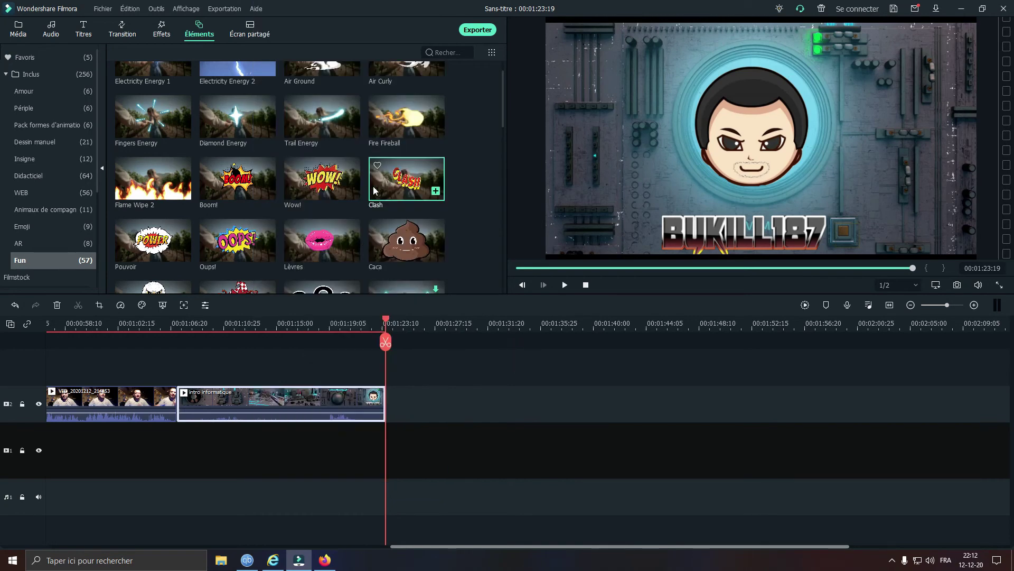
# - Preview the Crâne de clown and ??? elements in the Fun category
pyautogui.scroll(1, 354, 188)
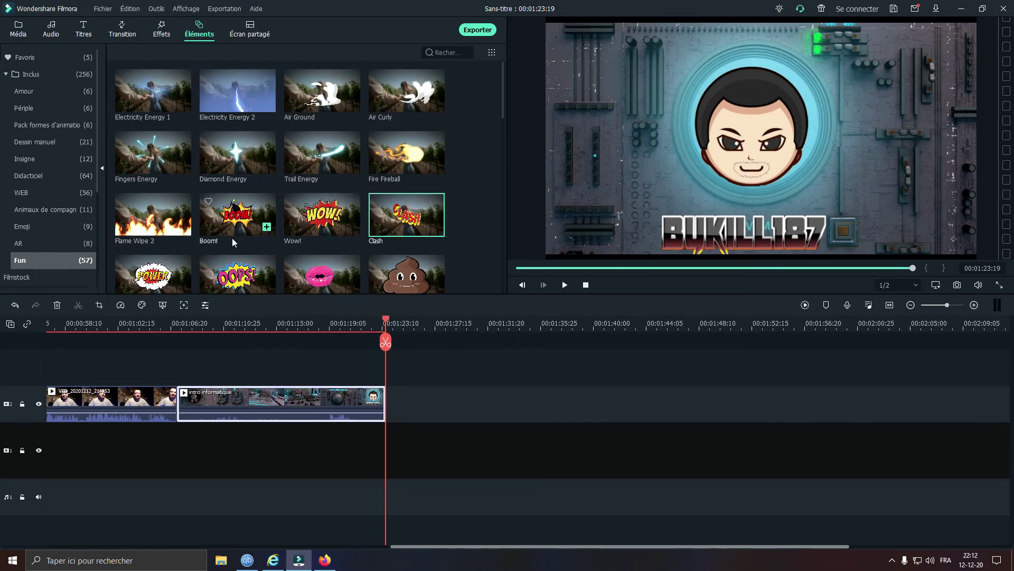
pyautogui.scroll(-3, 189, 242)
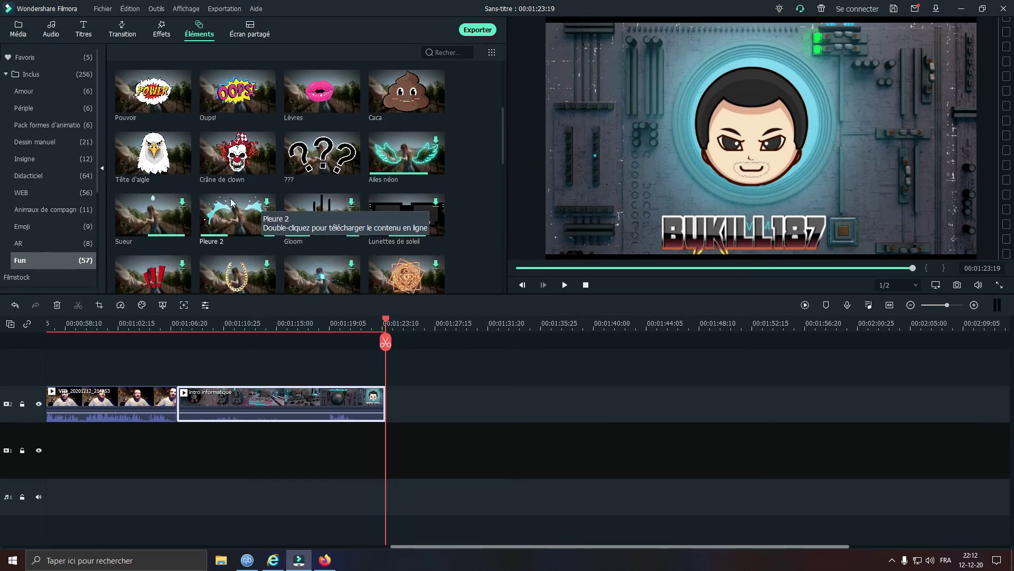
pyautogui.doubleClick(225, 168)
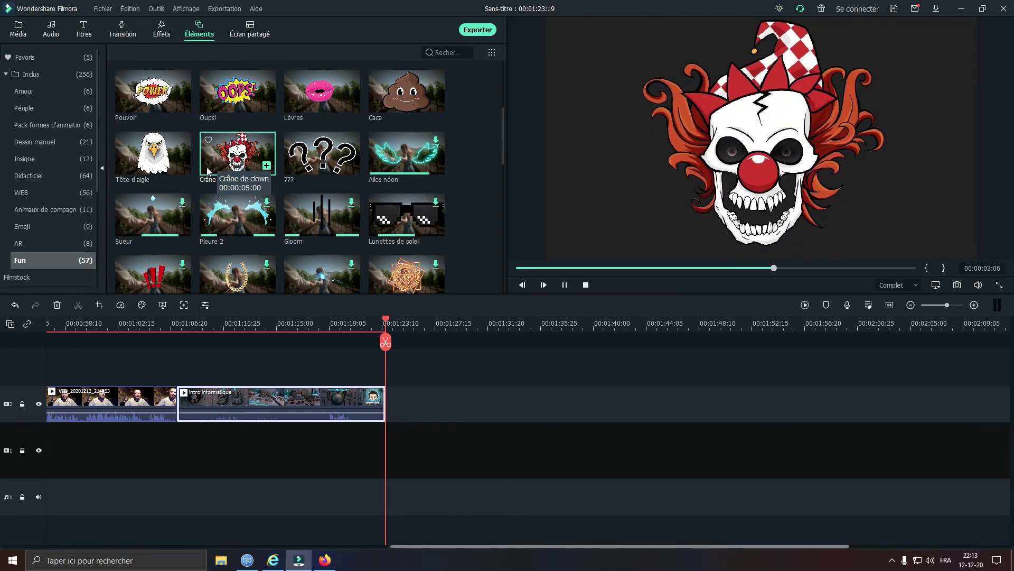
pyautogui.click(304, 170)
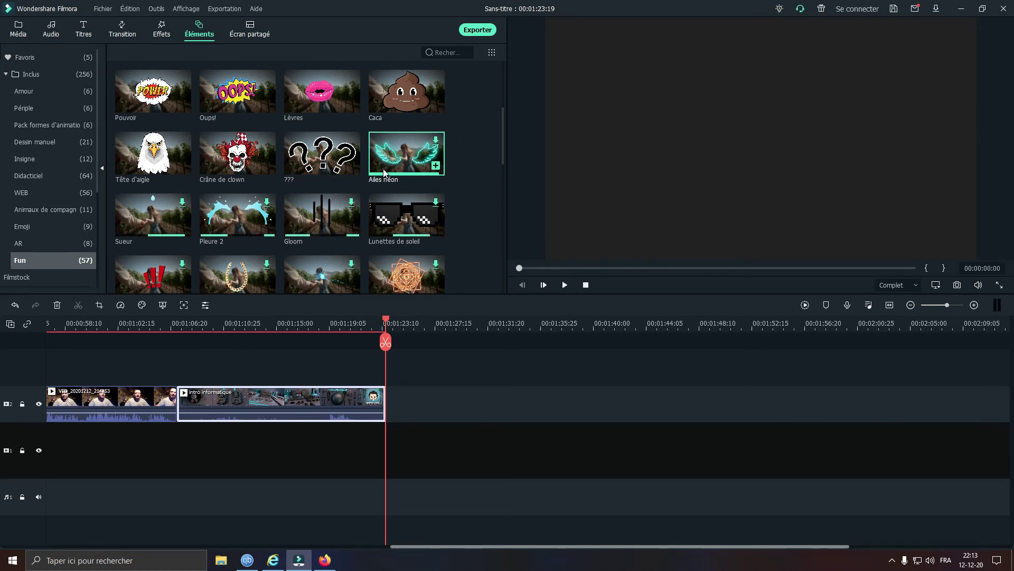
# - Preview KO Element, Red hearth and Flame Wipe 1, and add Flame Wipe 1 and KO Element to the favourites
pyautogui.scroll(-3, 387, 162)
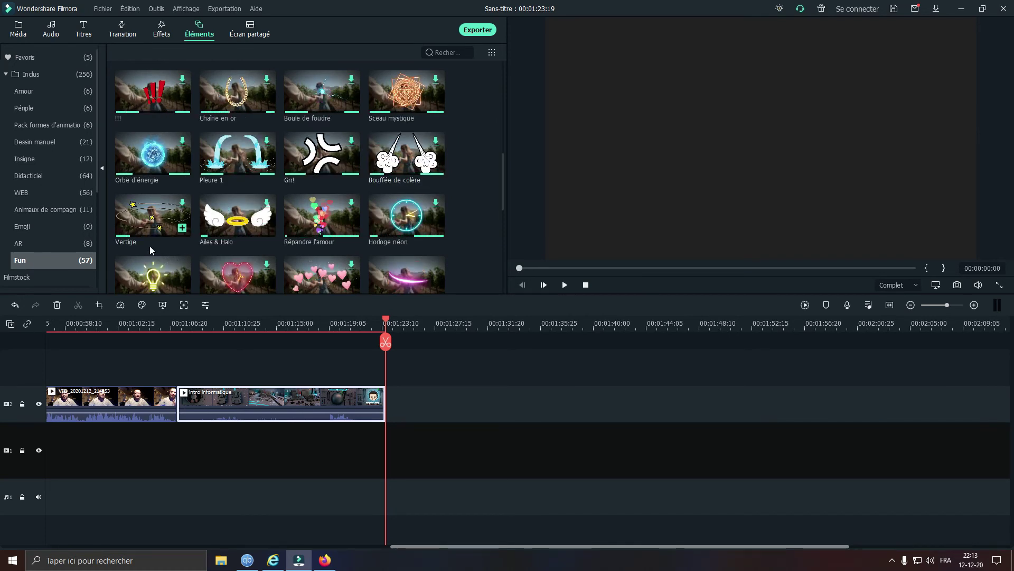
pyautogui.scroll(-8, 222, 225)
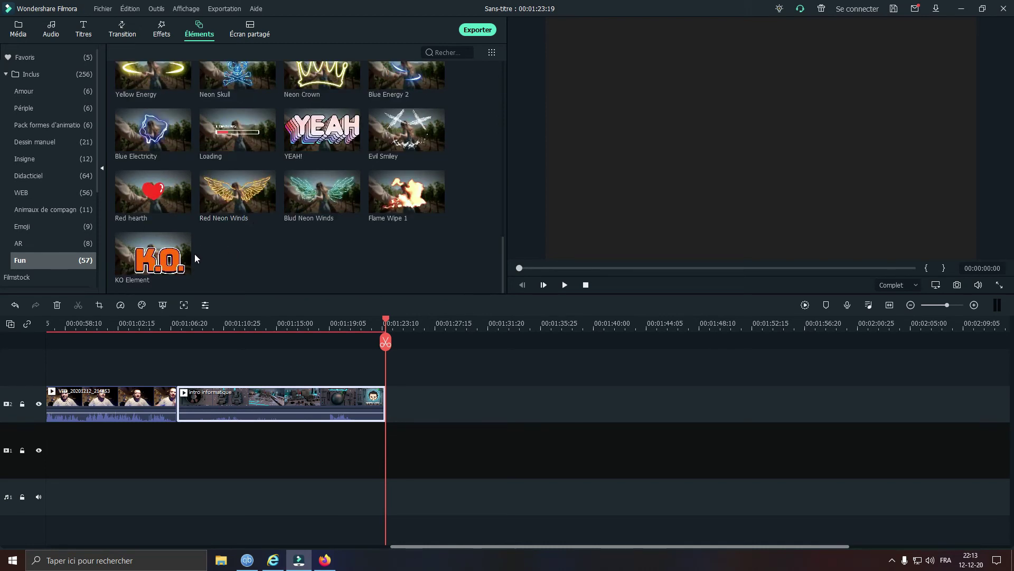
pyautogui.click(155, 260)
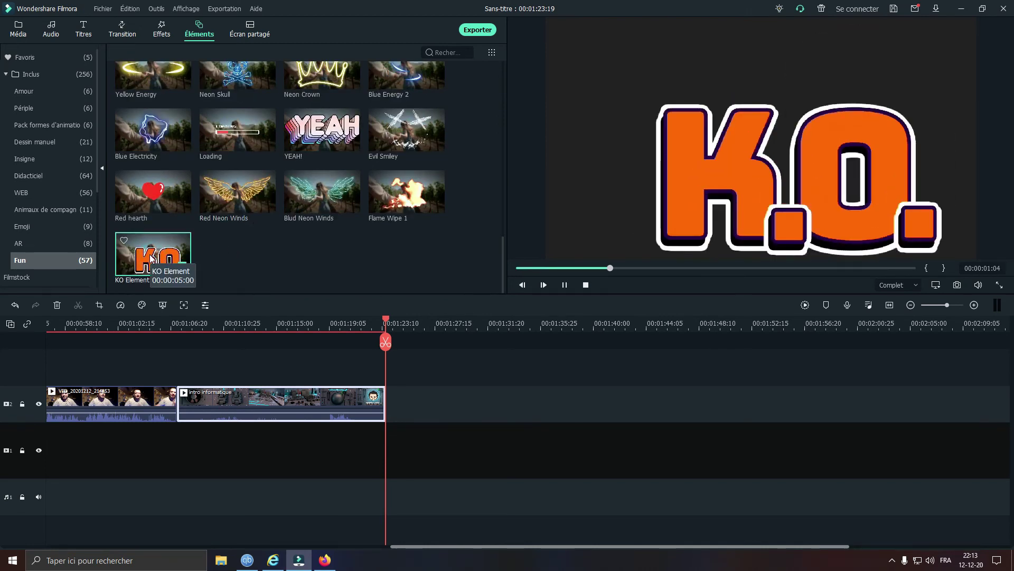
pyautogui.click(142, 200)
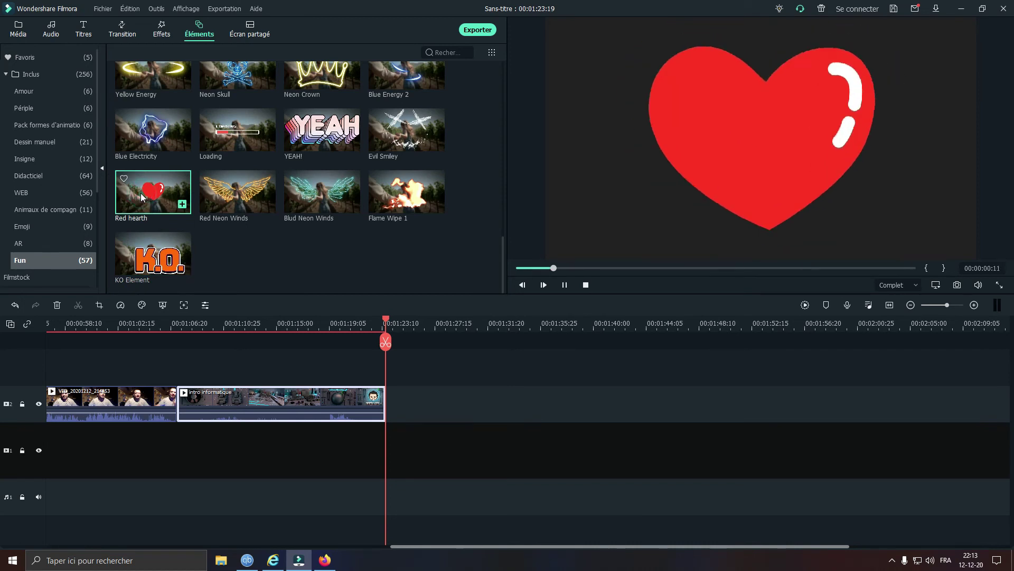
pyautogui.click(389, 206)
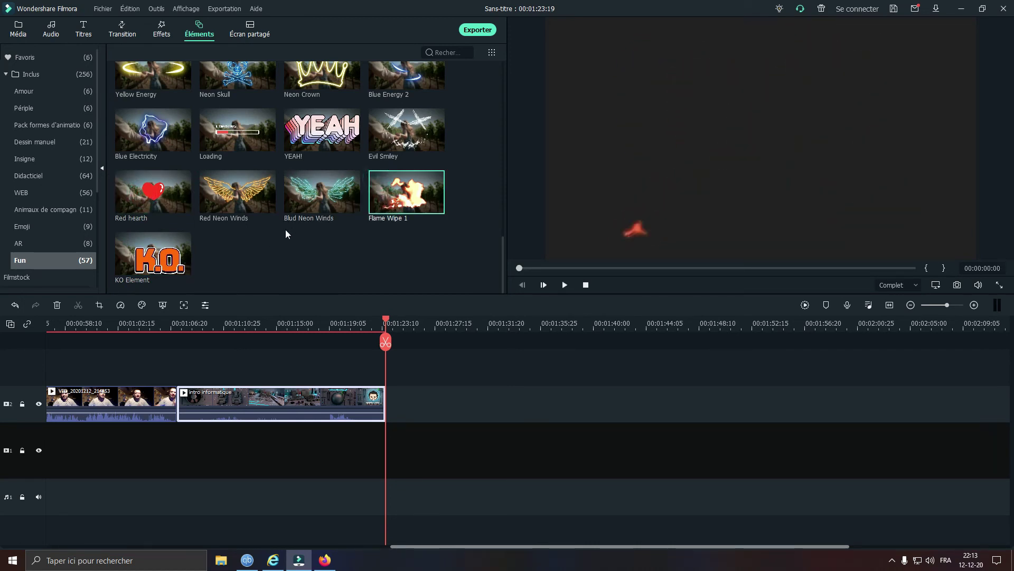
pyautogui.click(123, 242)
# - Preview Red Neon Winds, Blud Neon Winds, YEAH! and Evil Smiley, adding Blud Neon Winds and YEAH! to the favourites
pyautogui.click(250, 192)
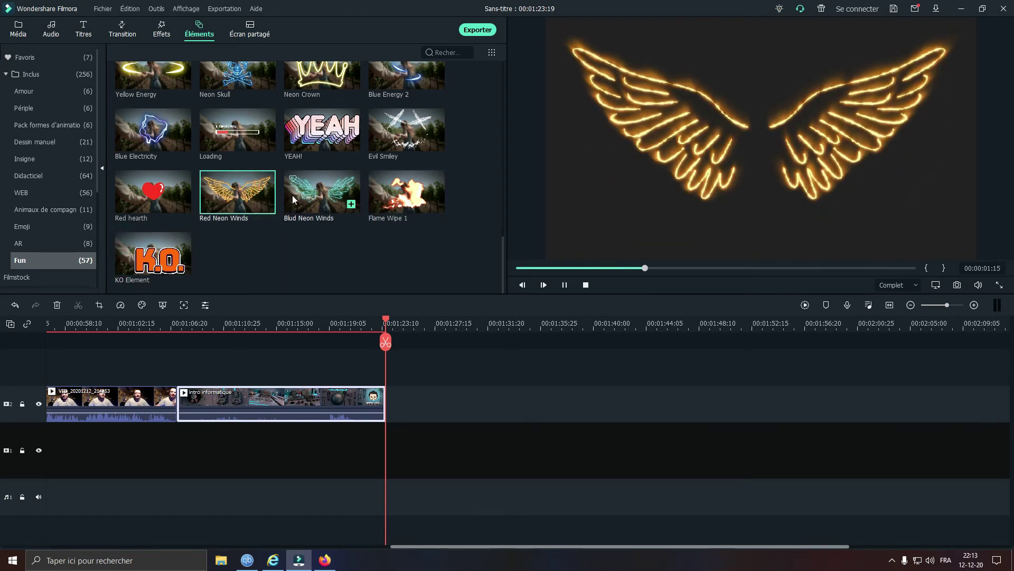
pyautogui.click(309, 196)
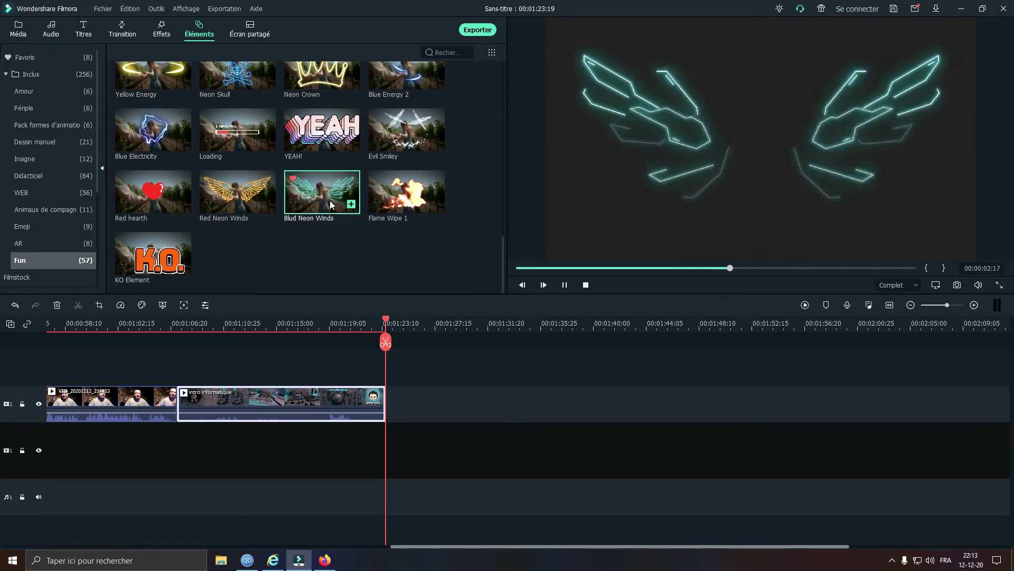
pyautogui.click(340, 124)
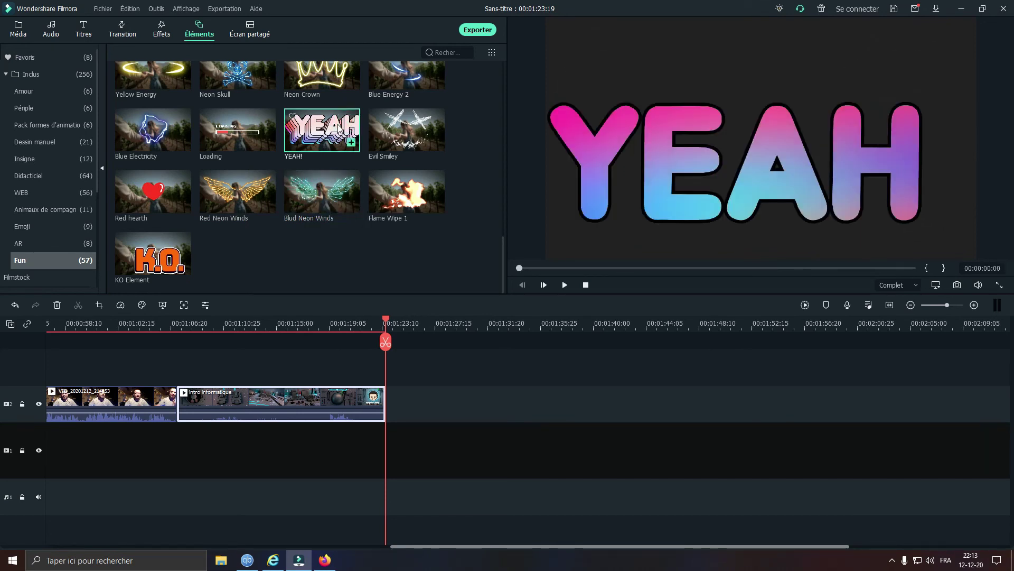
pyautogui.click(566, 286)
pyautogui.moveTo(296, 121)
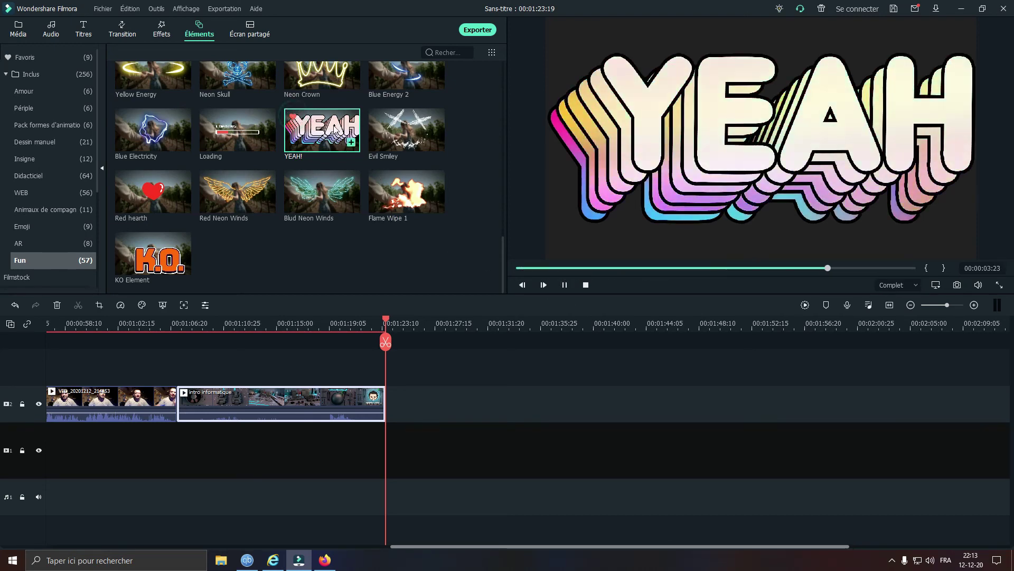
pyautogui.click(373, 128)
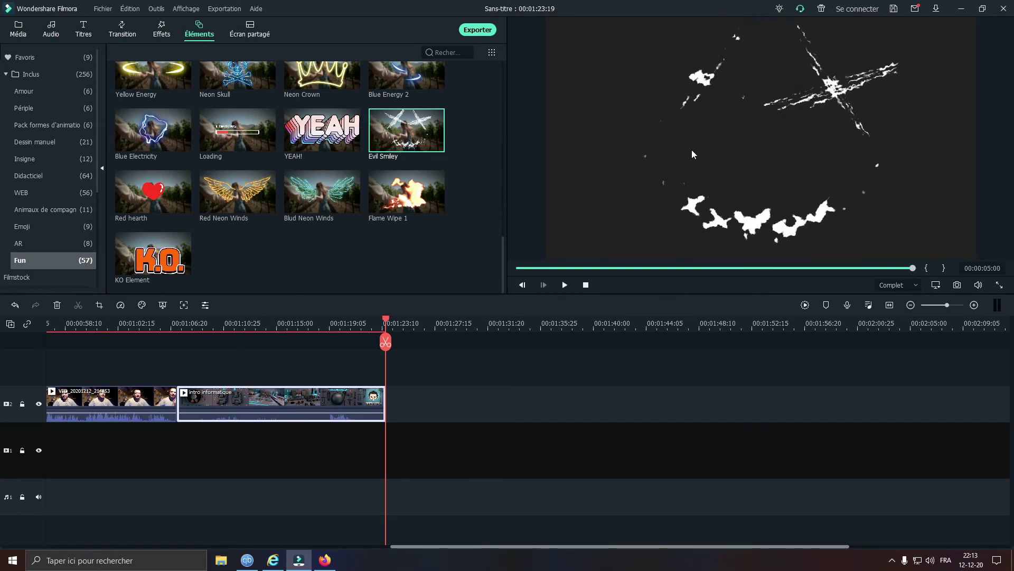
# - Add the Fun elements Evil Smiley, Blue Electricity and Loading to the favourites
pyautogui.click(377, 117)
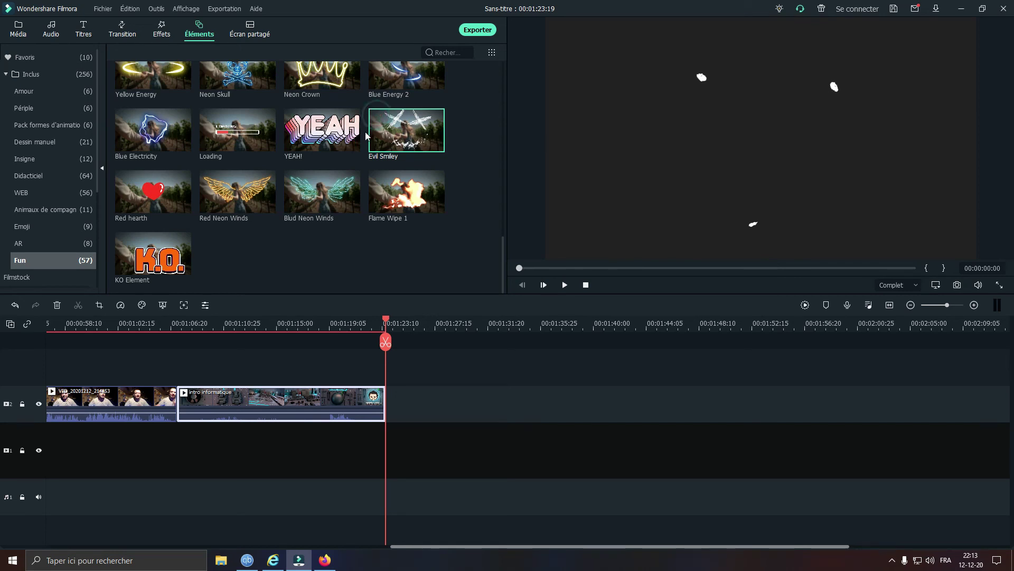
pyautogui.click(152, 147)
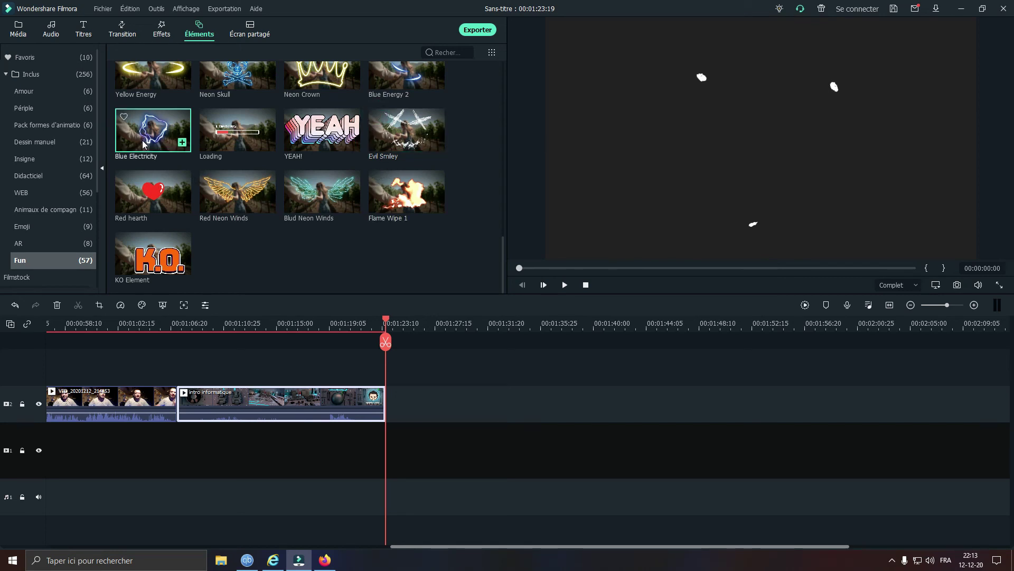
pyautogui.click(124, 117)
pyautogui.click(207, 117)
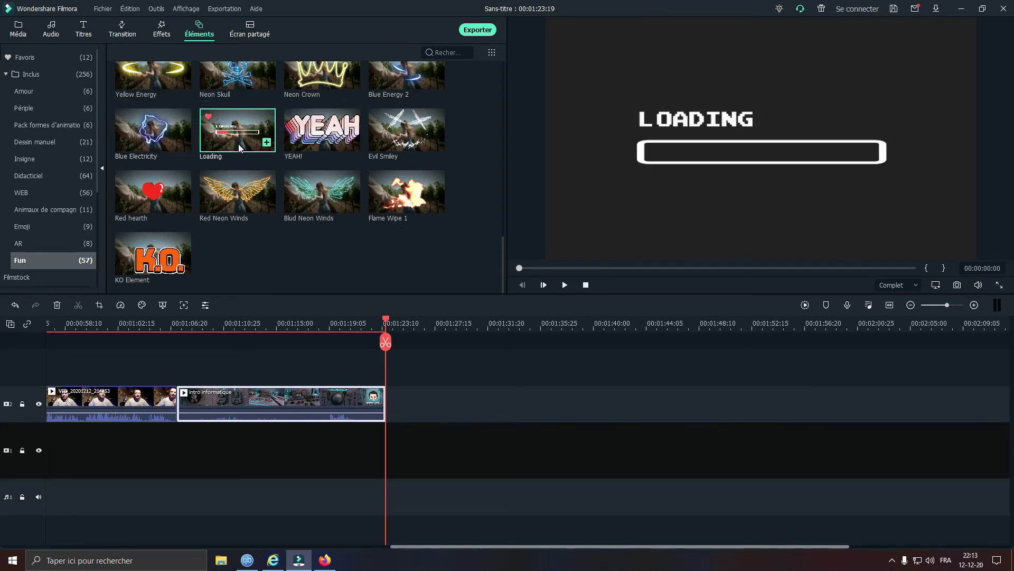
# - Preview the Fun elements Blue Energy 1, Burst 2 and Blue Energy, adding Blue Energy 1 and Blue Energy to the favourites
pyautogui.scroll(3, 239, 147)
pyautogui.click(392, 199)
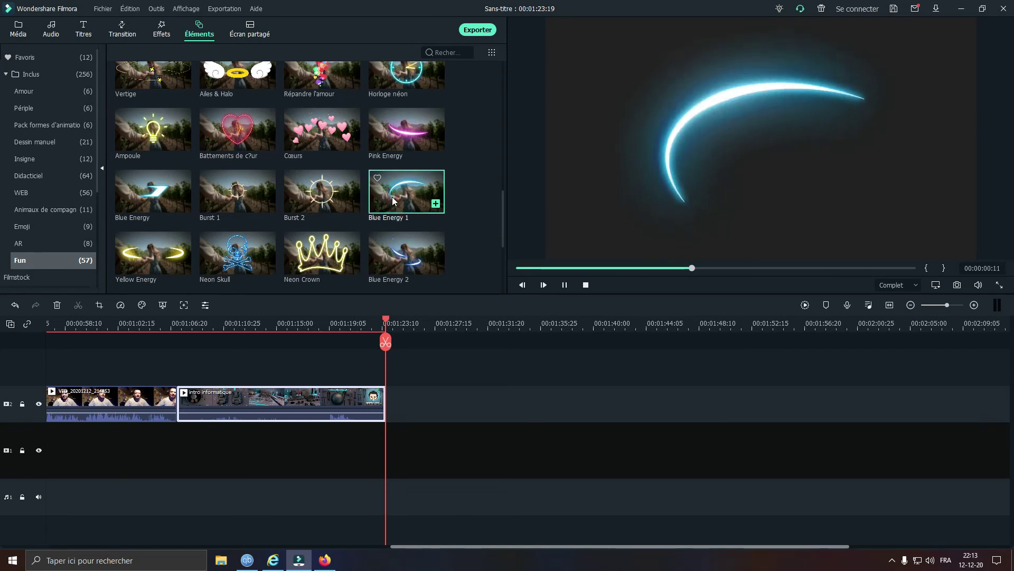
pyautogui.click(377, 177)
pyautogui.click(320, 195)
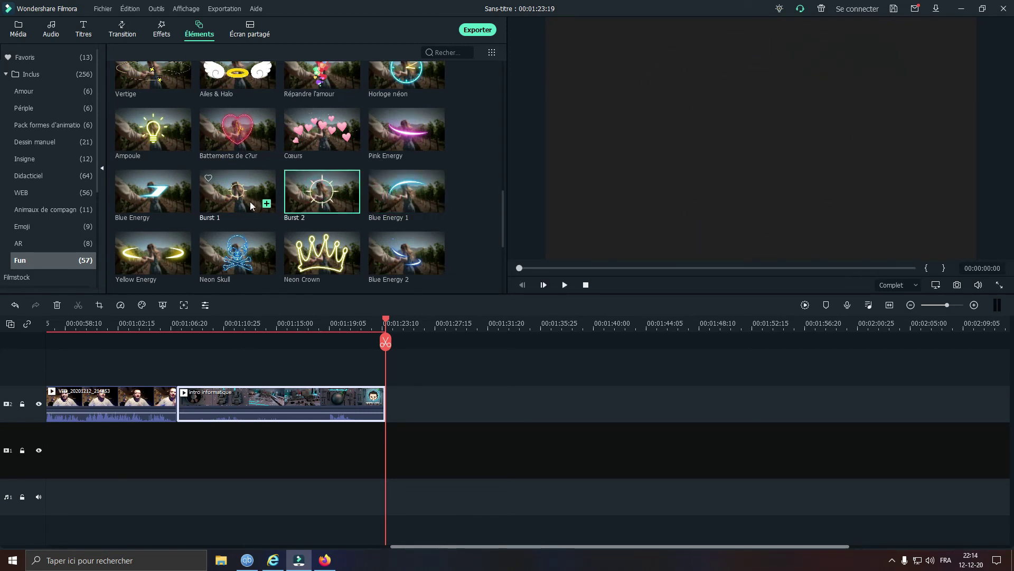
pyautogui.click(154, 195)
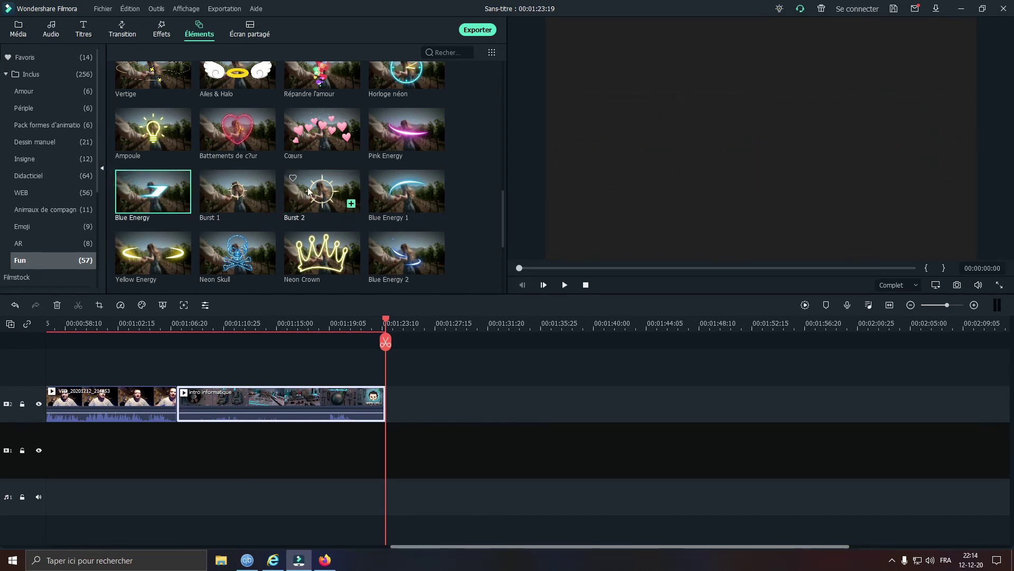
# - Check the Fun element Sceau mystique and preview the !!! and Pleure 1 elements
pyautogui.scroll(3, 331, 173)
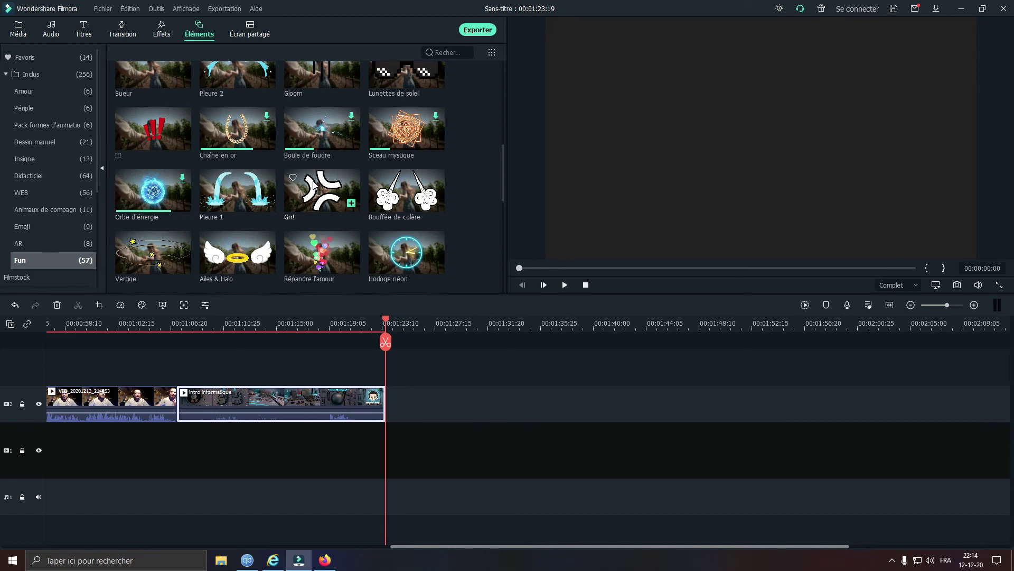
pyautogui.click(397, 137)
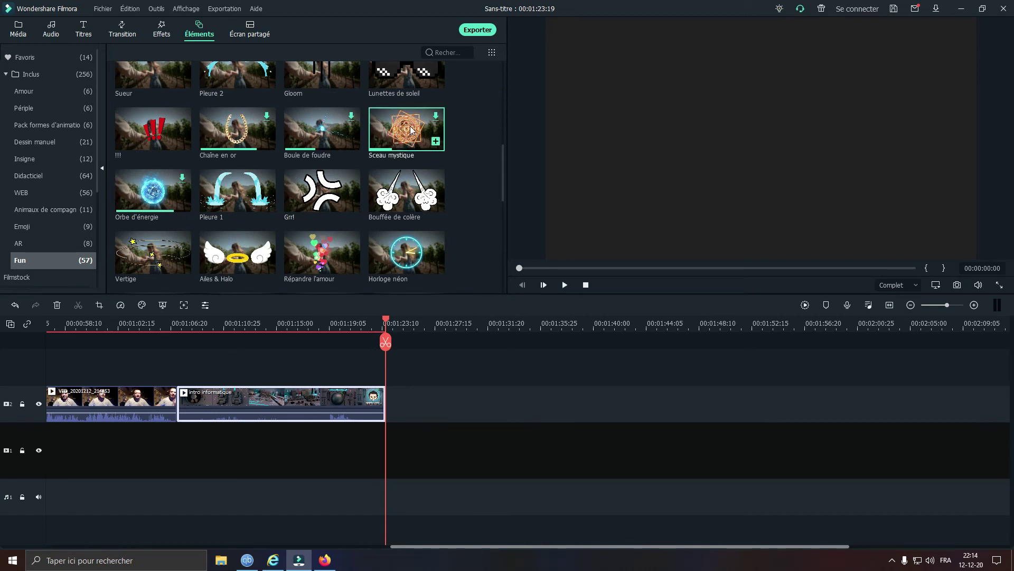
pyautogui.click(170, 149)
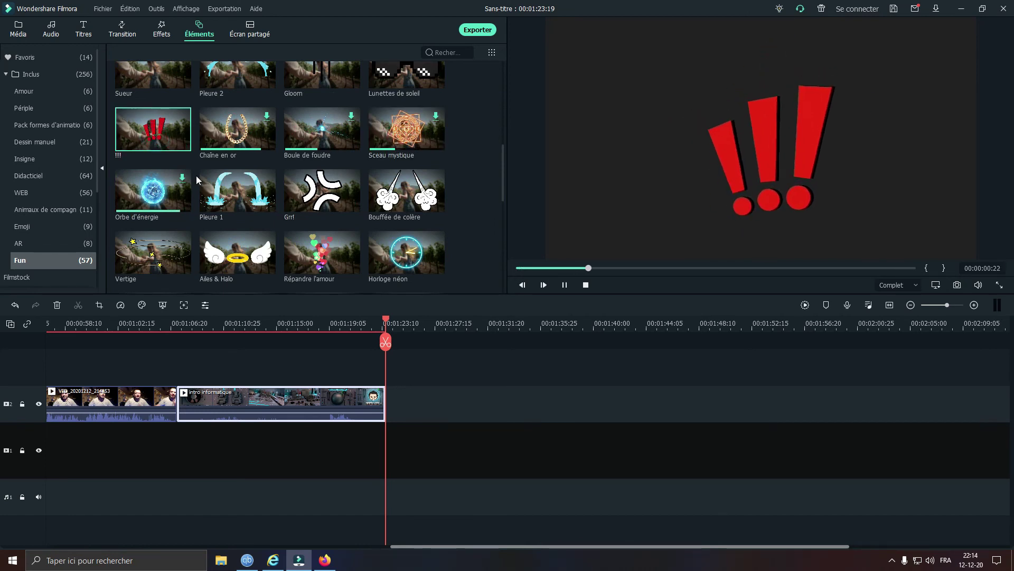
pyautogui.click(232, 199)
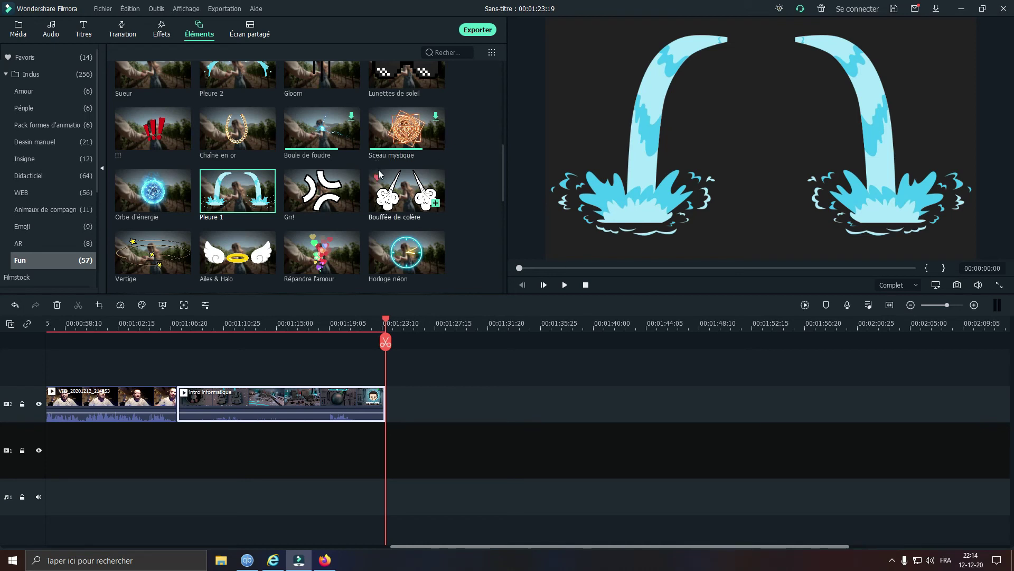
# - Preview the Fun elements Caca, Oups! and Pouvoir, adding Caca and Oups! to the favourites
pyautogui.scroll(3, 377, 170)
pyautogui.click(401, 140)
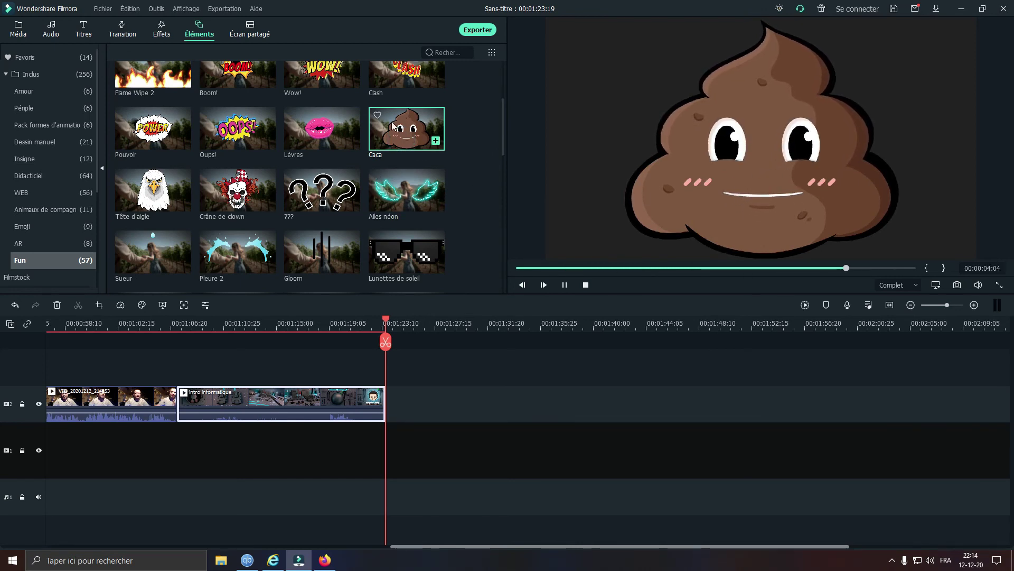
pyautogui.click(378, 114)
pyautogui.click(304, 140)
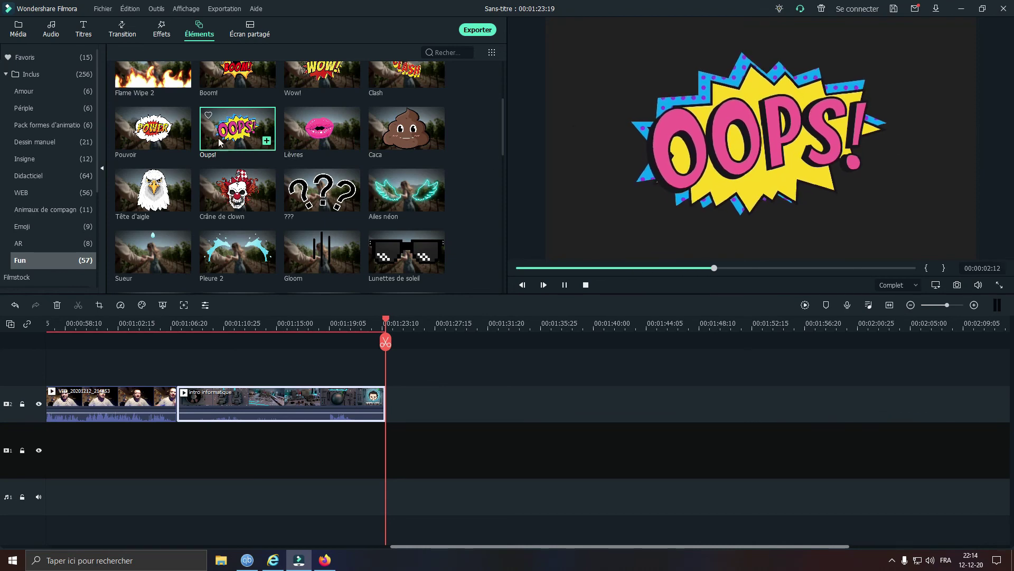
pyautogui.click(209, 116)
pyautogui.click(142, 131)
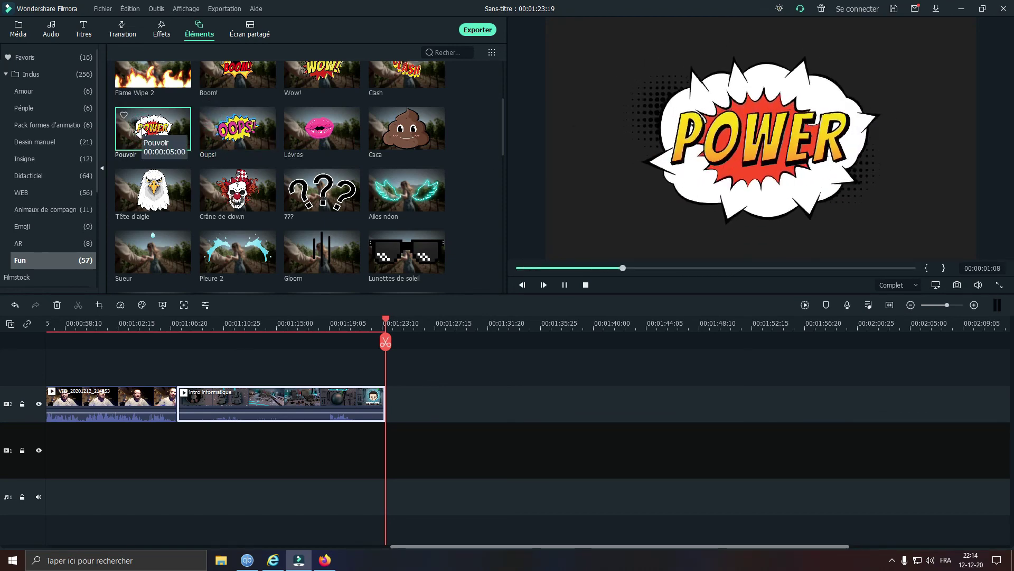
# - Preview the Fun elements Sceau mystique and Boule de foudre and add both to the favourites
pyautogui.scroll(3, 156, 137)
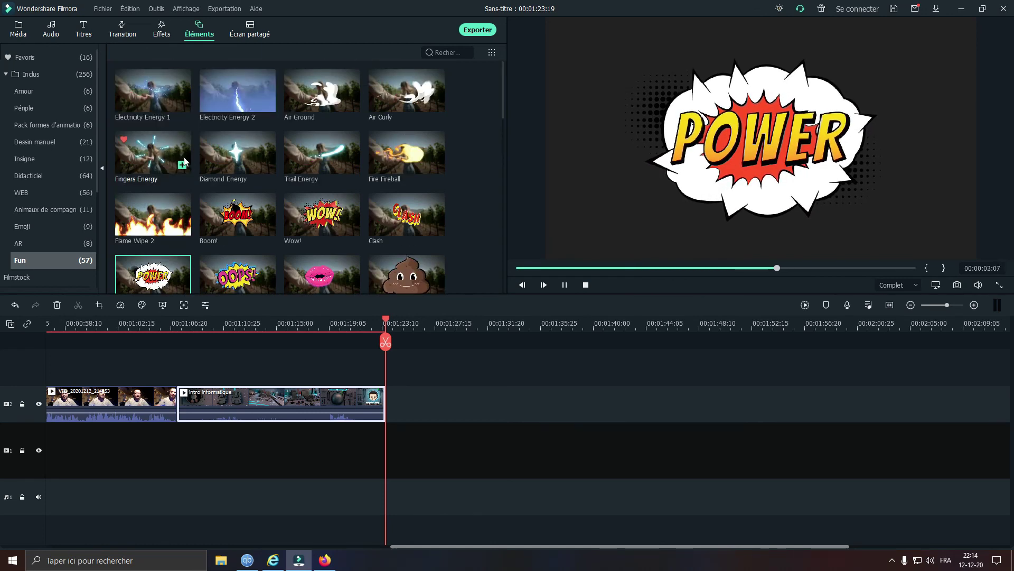
pyautogui.scroll(-5, 185, 161)
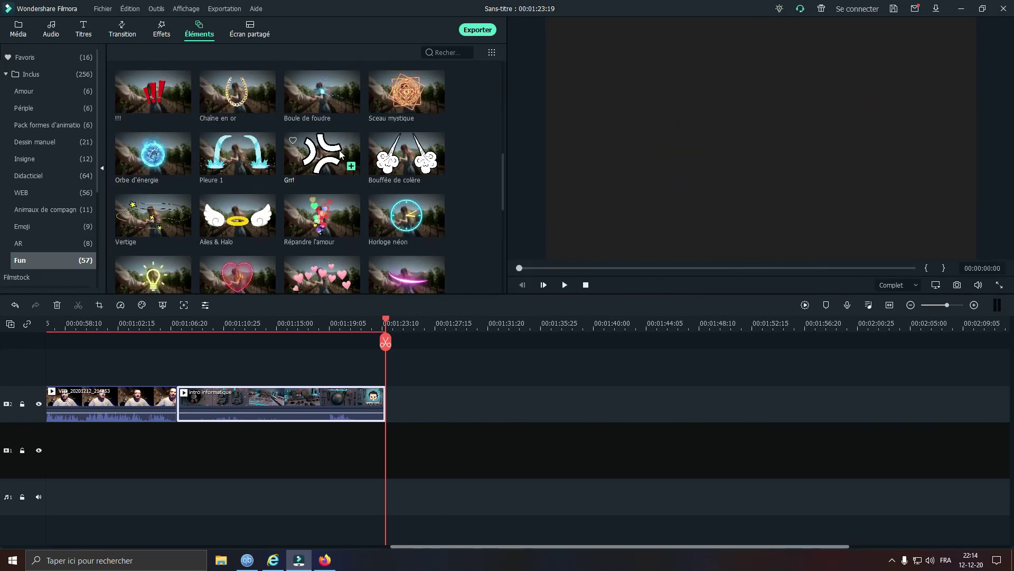
pyautogui.click(400, 102)
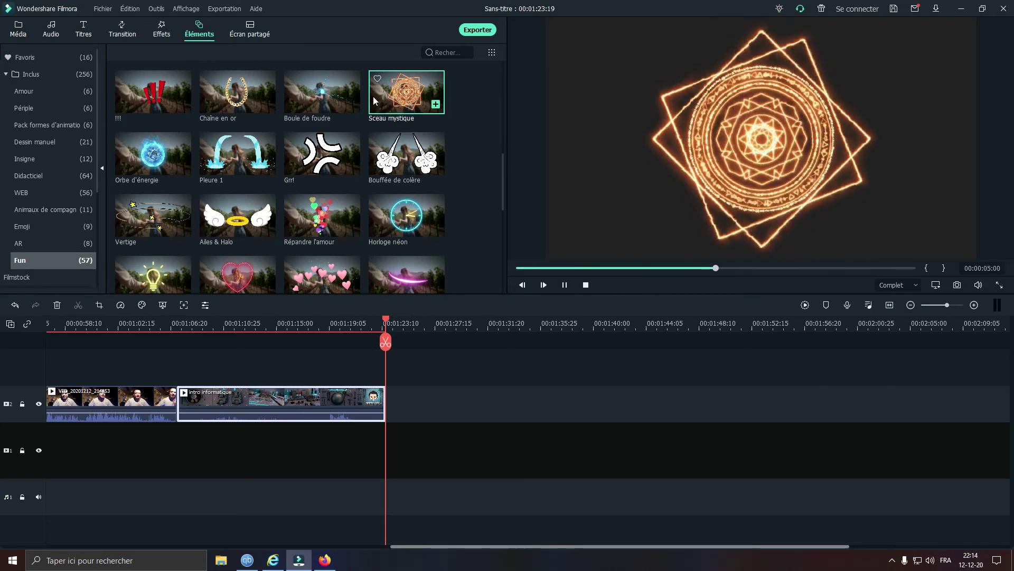
pyautogui.click(377, 79)
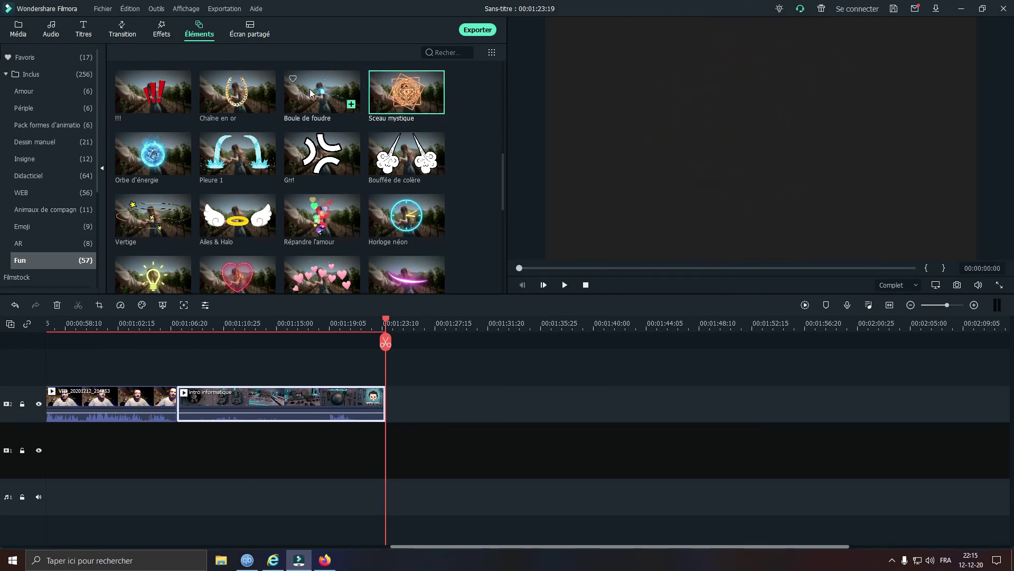
pyautogui.click(332, 104)
pyautogui.click(293, 79)
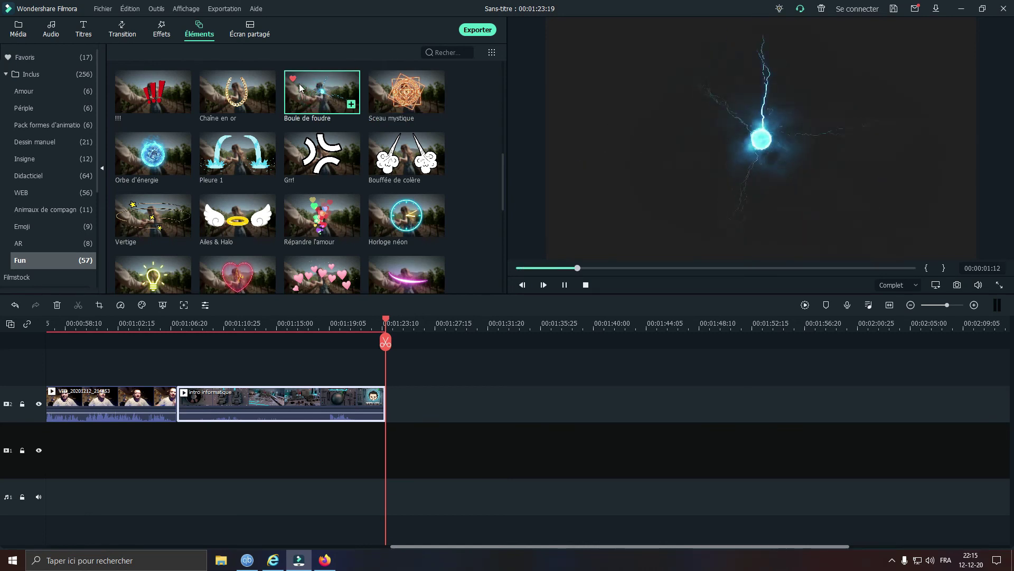
# - Preview the Fun elements Chaîne en or and Orbe d'énergie and add both to the favourites
pyautogui.click(234, 106)
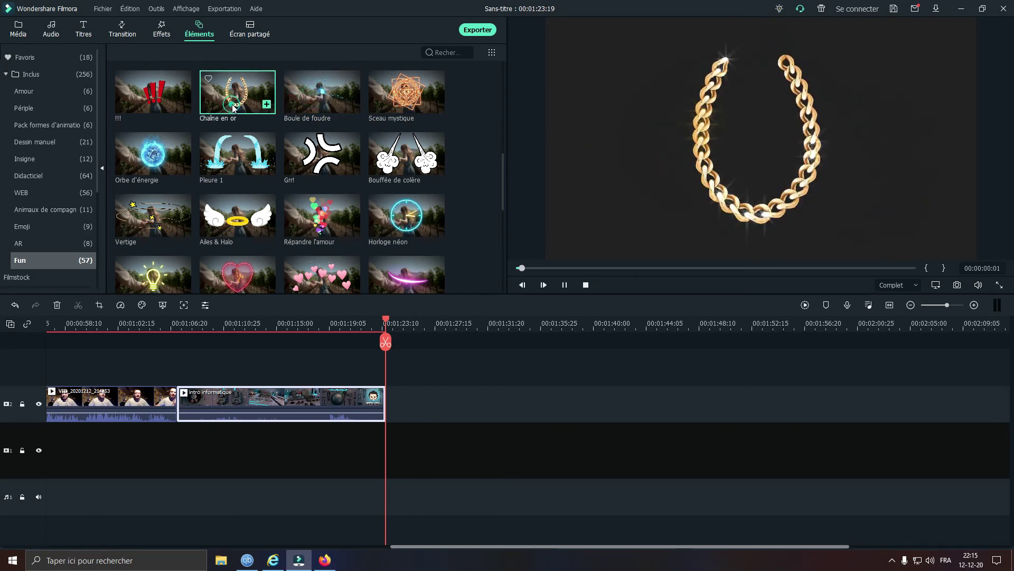
pyautogui.click(208, 79)
pyautogui.click(159, 164)
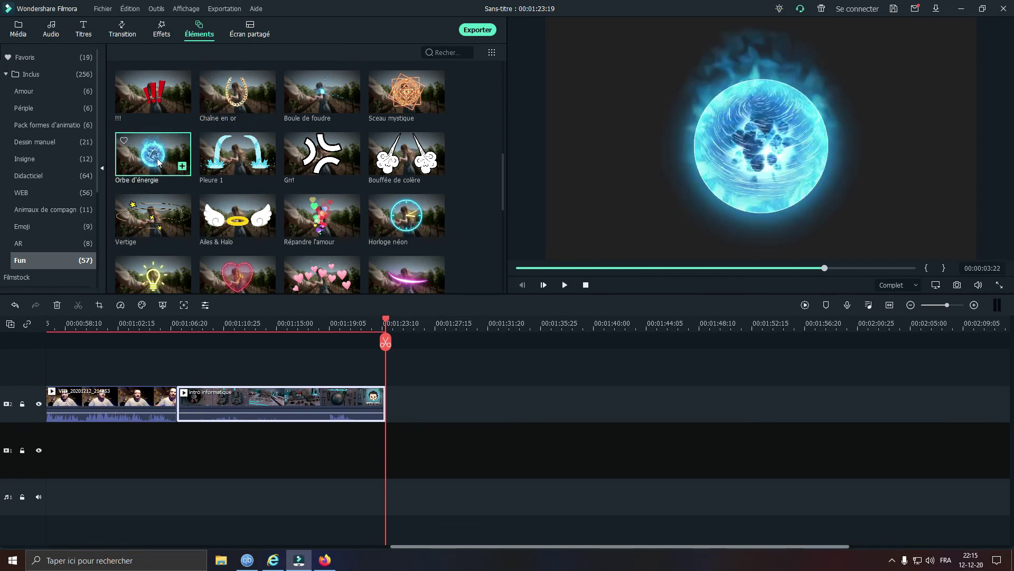
pyautogui.click(123, 141)
pyautogui.scroll(5, 174, 174)
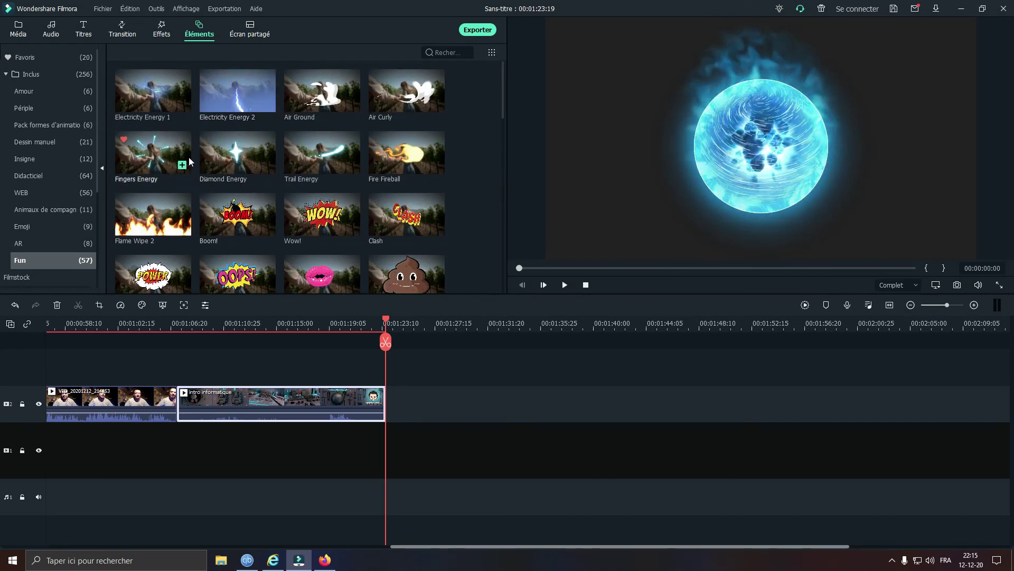
# - Browse the included split-screen templates and place the six-part diagonal one on the upper video track after the intro informatique clip
pyautogui.click(254, 32)
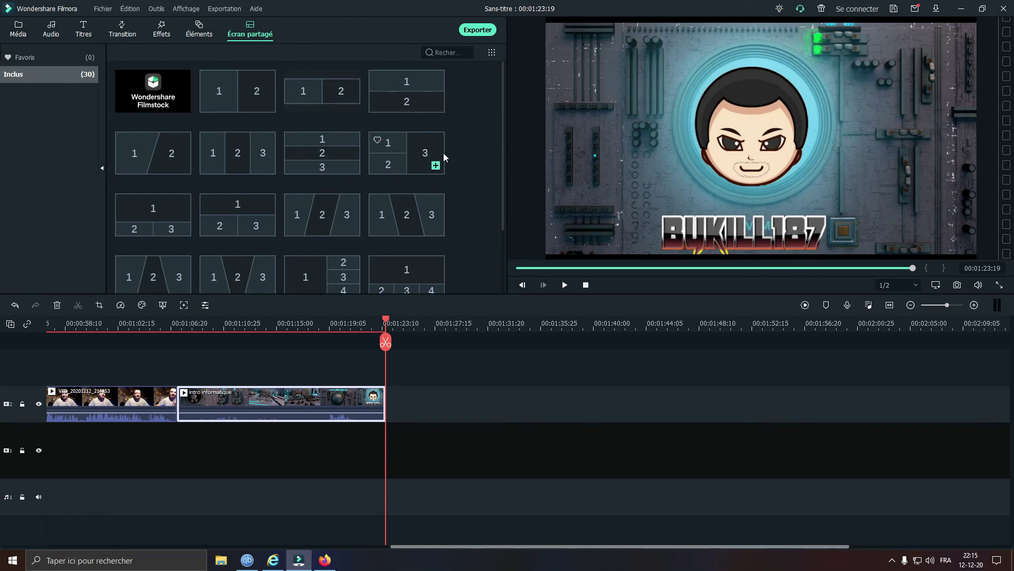
pyautogui.scroll(-3, 306, 135)
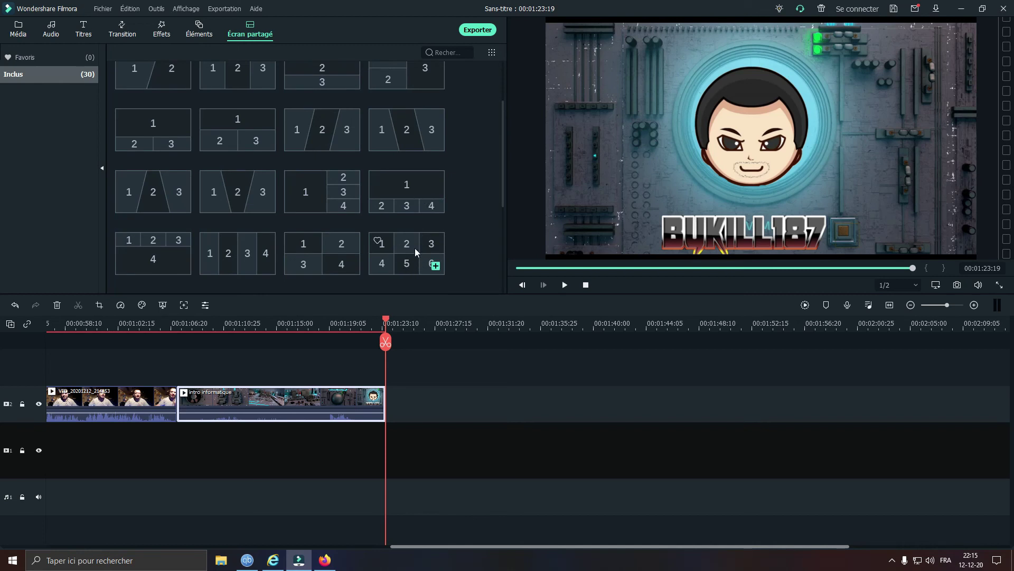
pyautogui.scroll(-5, 409, 249)
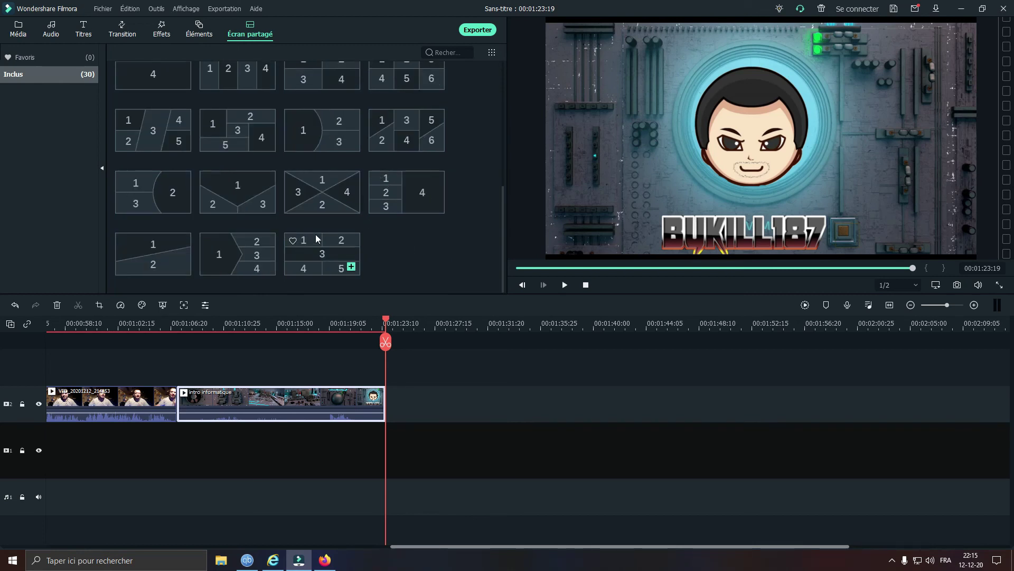
pyautogui.click(397, 143)
pyautogui.moveTo(398, 138); pyautogui.dragTo(458, 398)
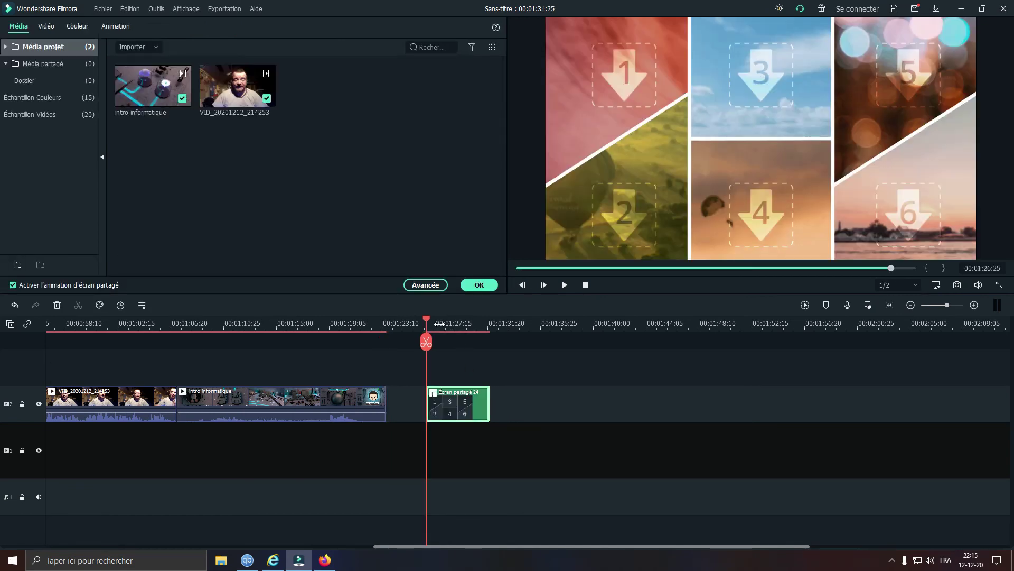
# - Inspect a section of the six-part split screen in the preview and delete the split-screen clip from the timeline
pyautogui.click(621, 86)
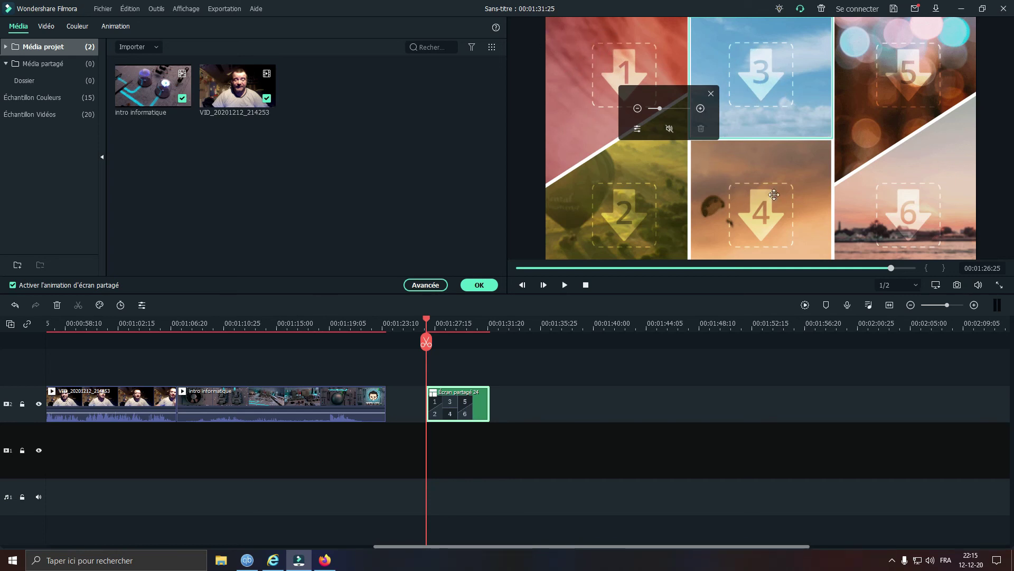
pyautogui.rightClick(469, 413)
pyautogui.click(492, 168)
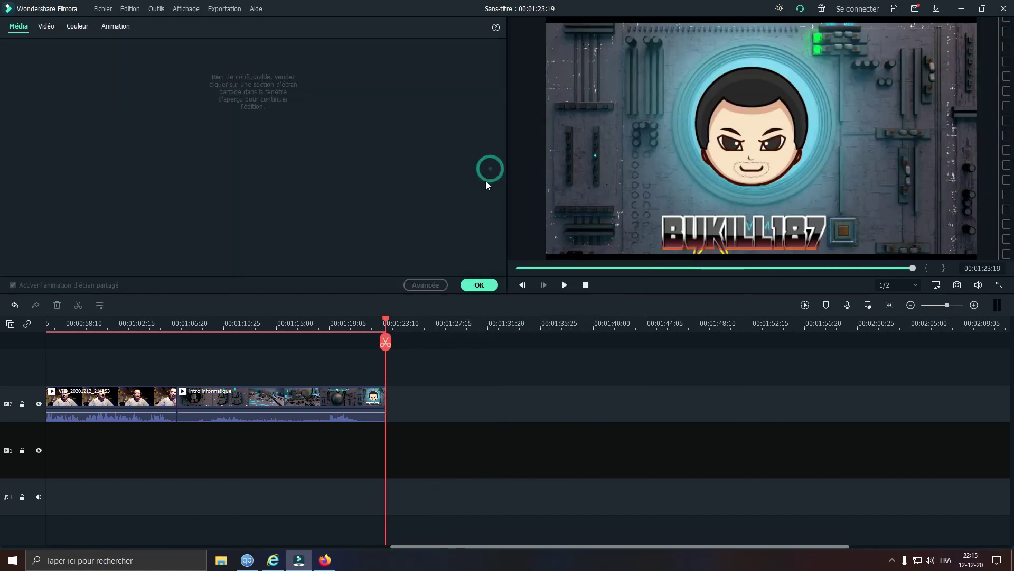
# - Examine the split-screen editor's video, media and animation settings, and close the editor
pyautogui.click(45, 29)
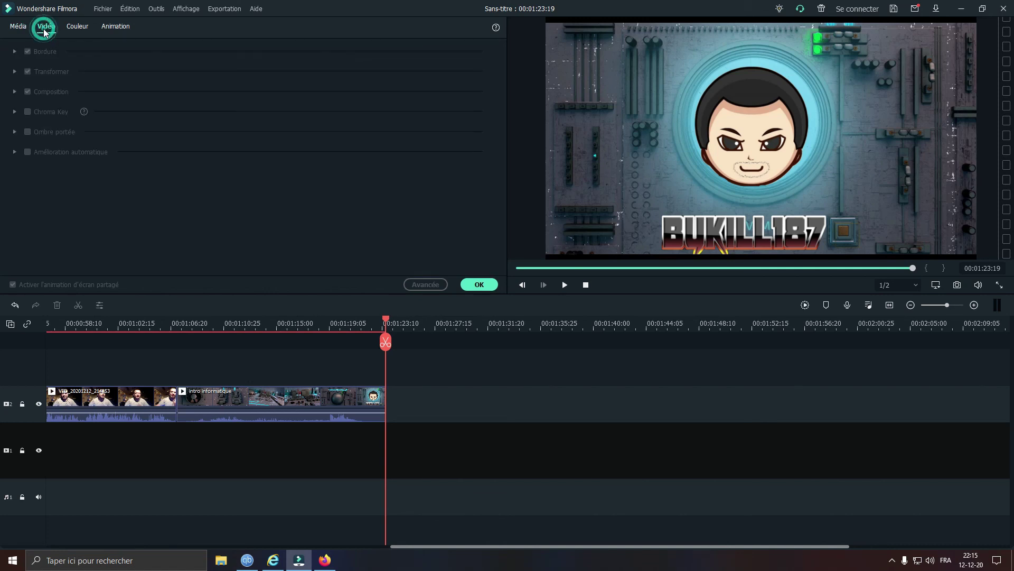
pyautogui.click(123, 29)
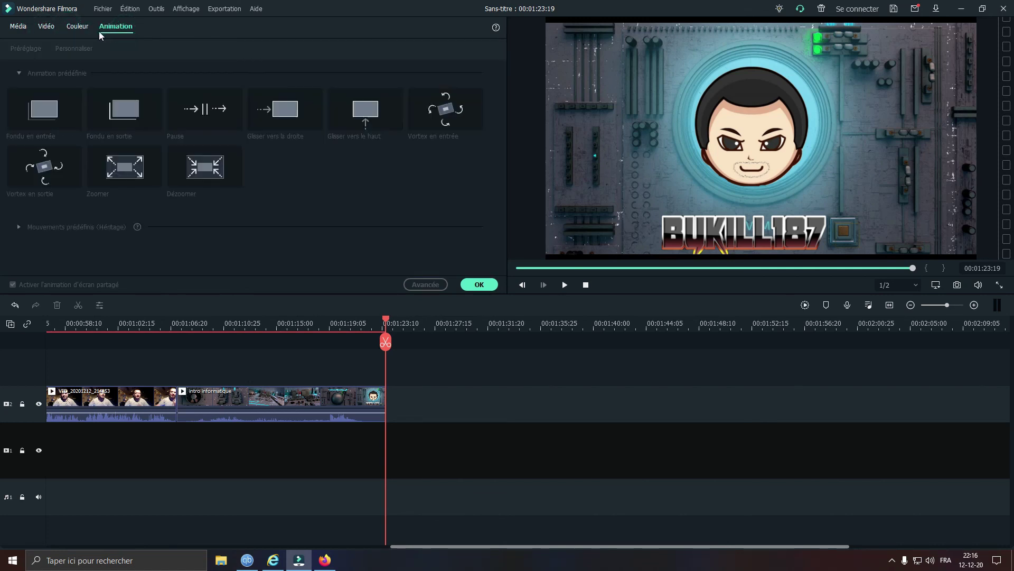
pyautogui.click(15, 29)
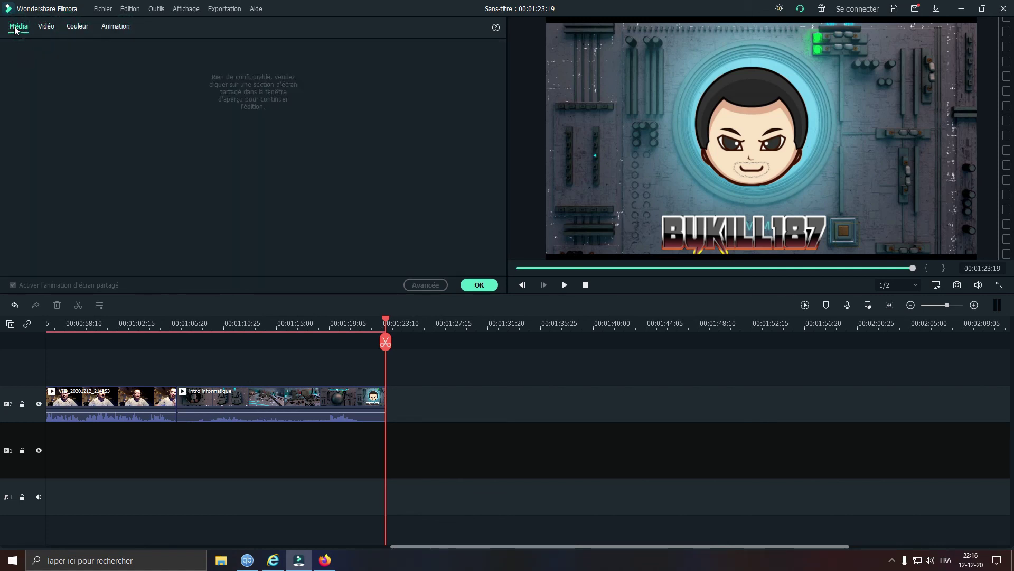
pyautogui.click(116, 28)
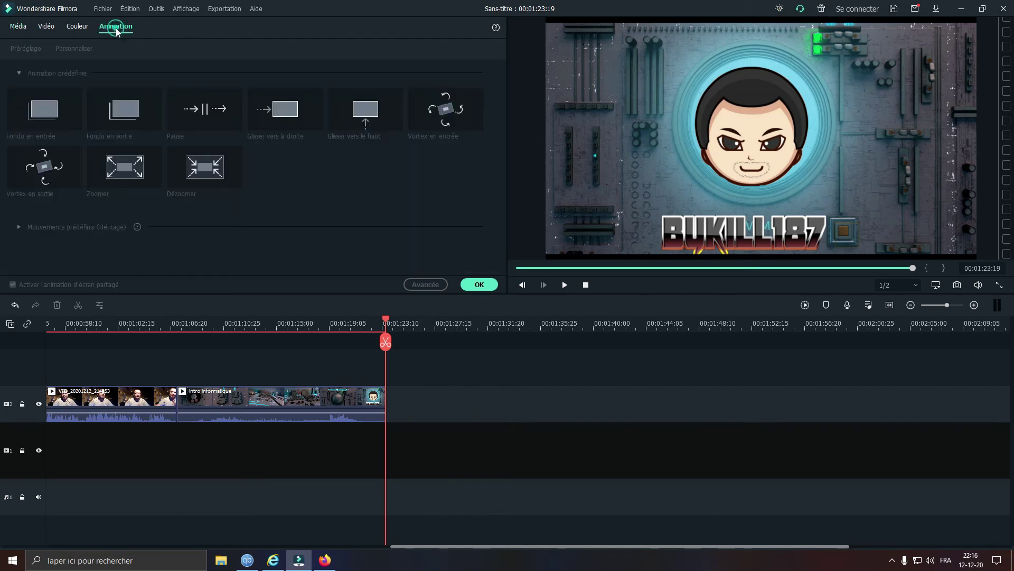
pyautogui.click(103, 10)
pyautogui.click(158, 10)
pyautogui.click(188, 10)
pyautogui.click(224, 9)
pyautogui.click(259, 12)
pyautogui.click(478, 284)
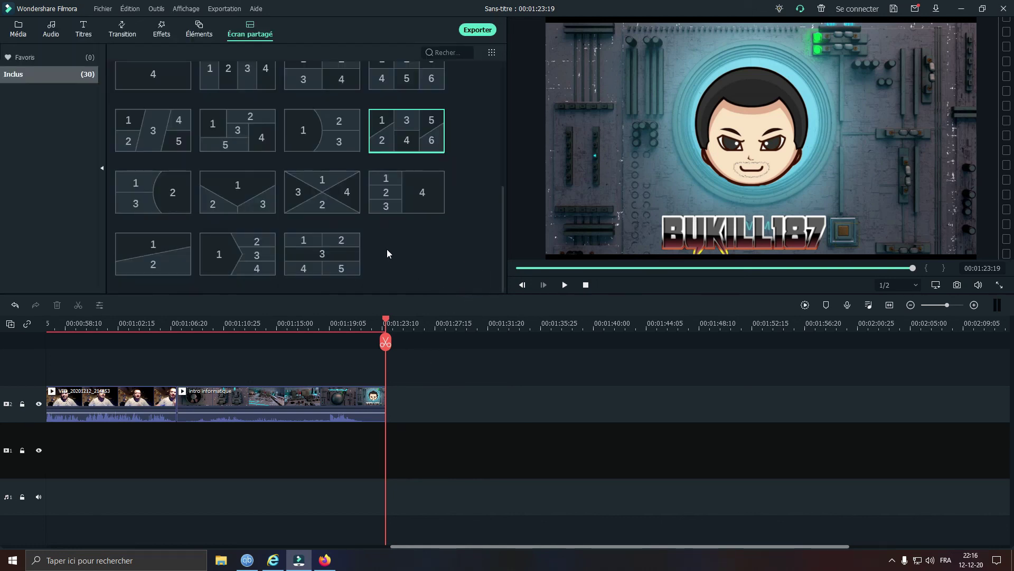
# - Return to the project media library and view the included sample colours
pyautogui.scroll(5, 170, 172)
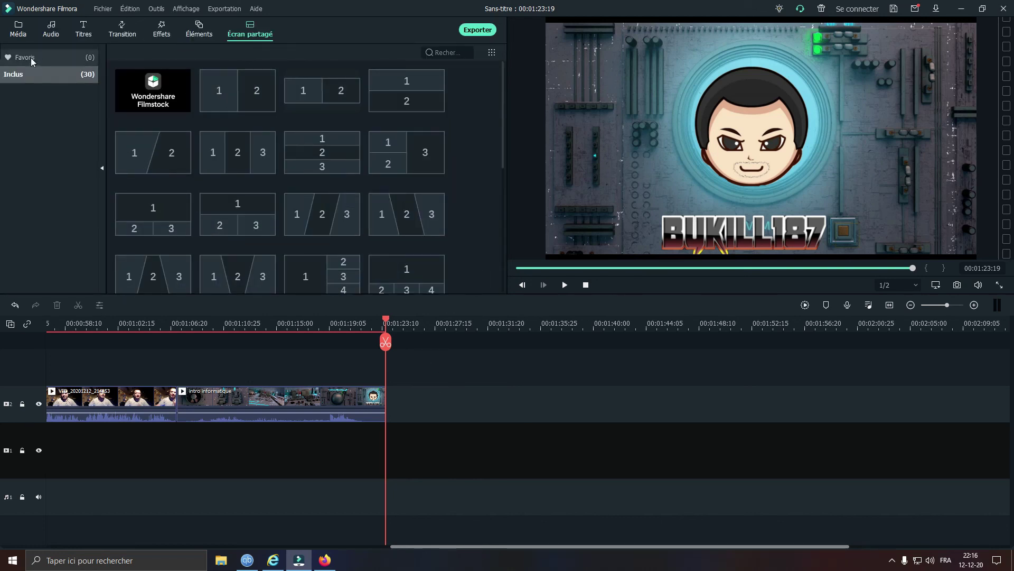
pyautogui.click(18, 29)
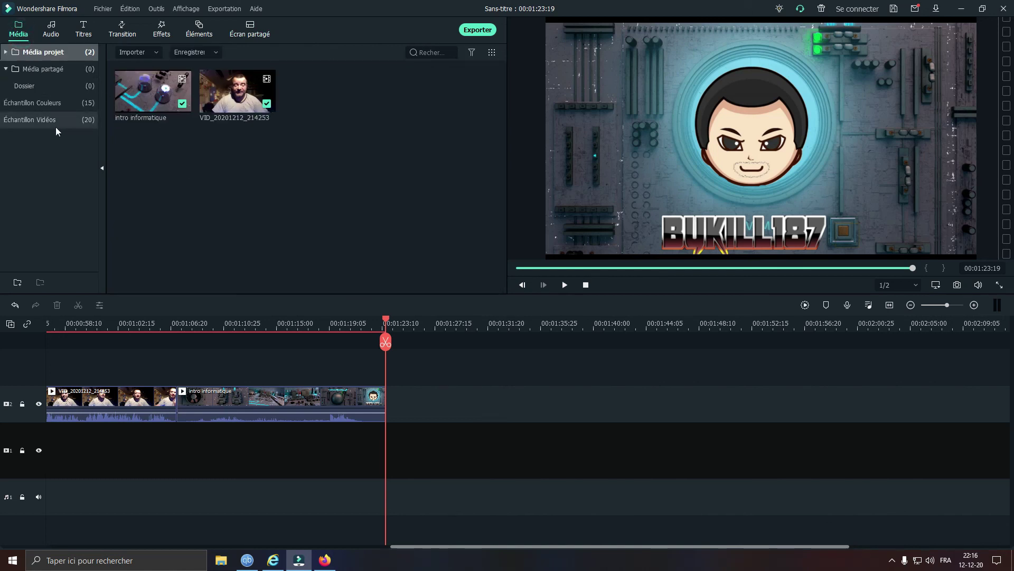
pyautogui.click(31, 103)
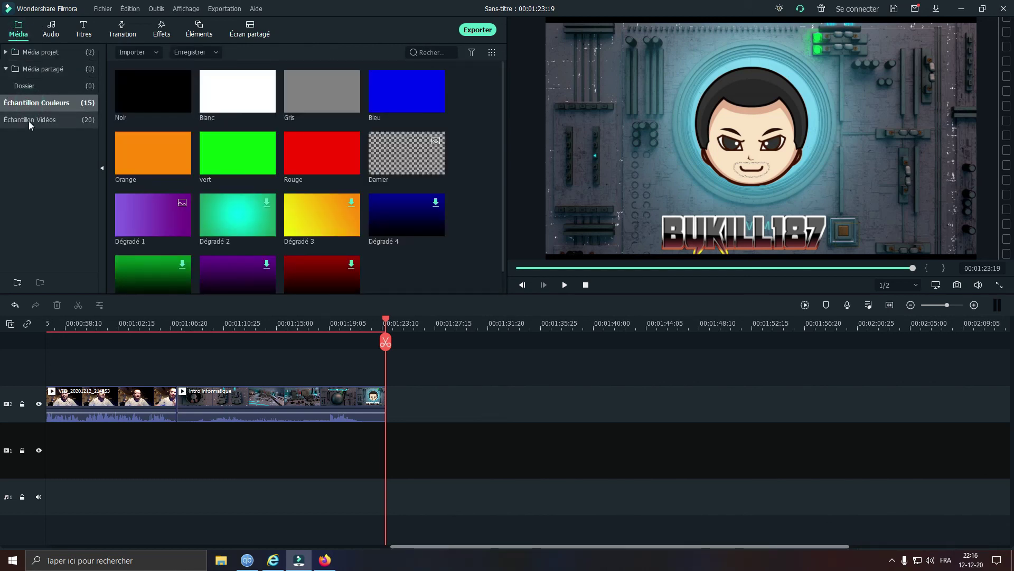
# - View the sample videos, switch to the favourite audio tracks and briefly preview Catwalk queen
pyautogui.click(29, 125)
pyautogui.click(51, 31)
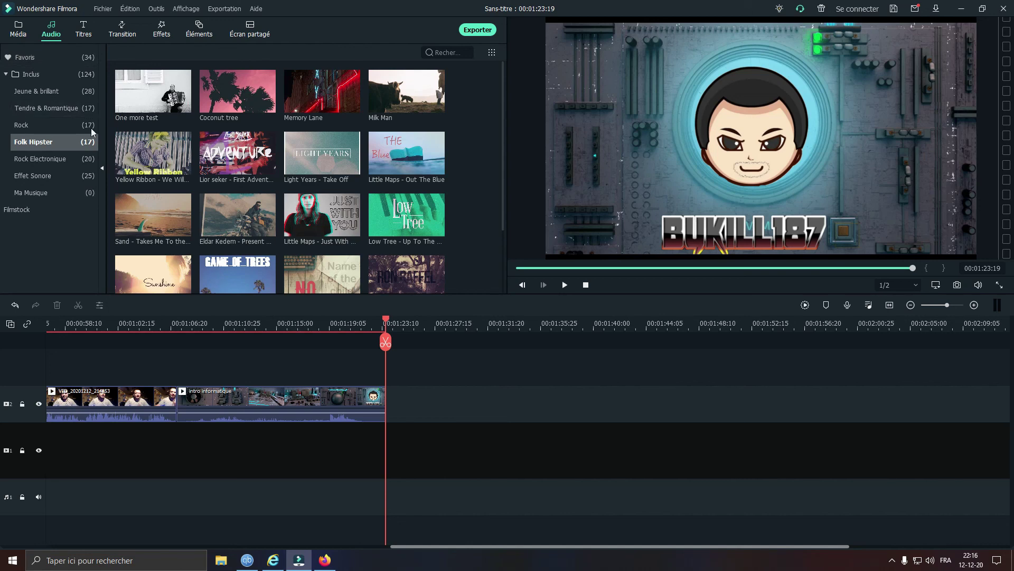
pyautogui.click(26, 58)
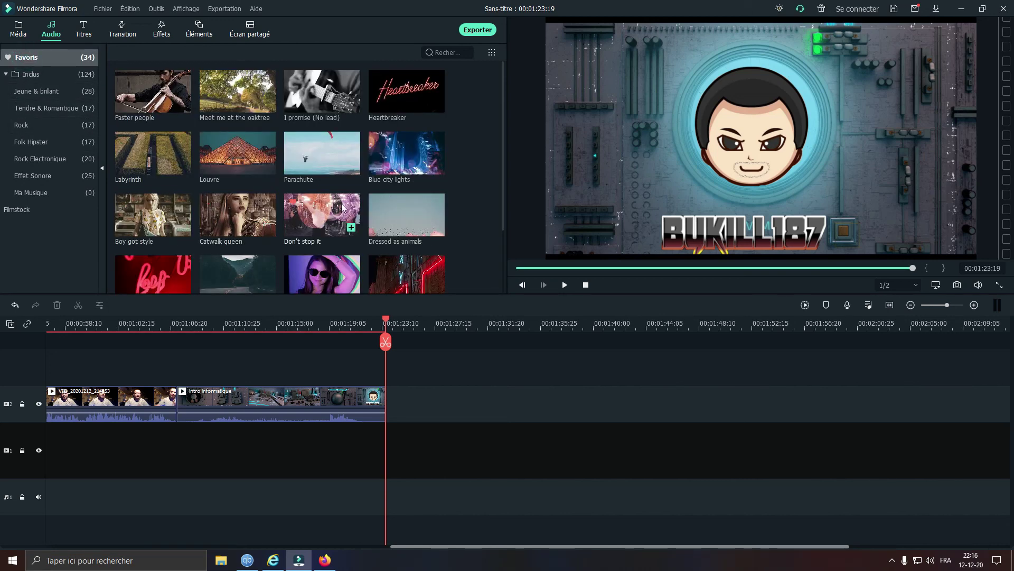
pyautogui.click(227, 227)
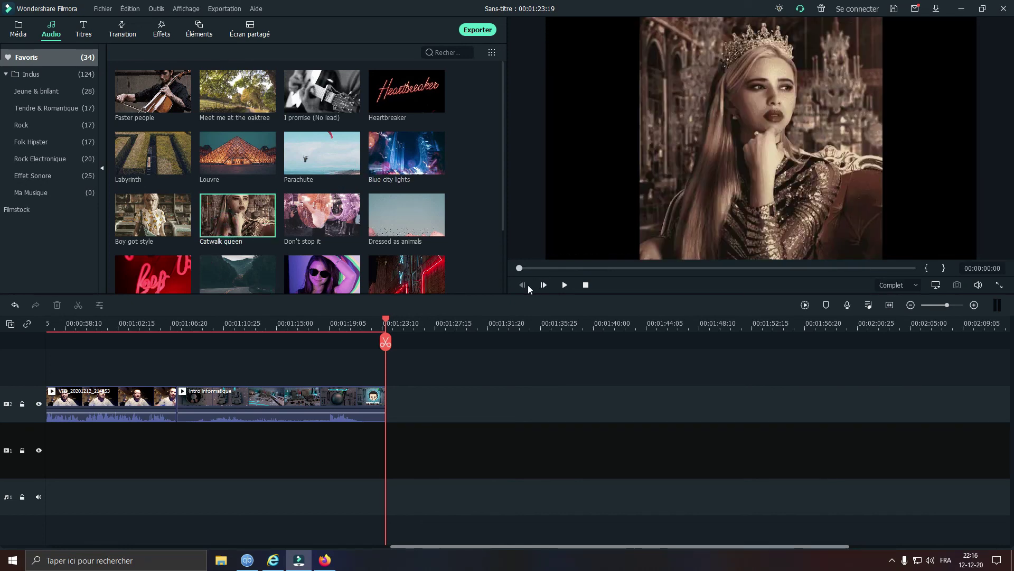
pyautogui.click(564, 287)
pyautogui.click(565, 285)
# - Preview the favourite audio track Danger zone, skipping ahead to about 26 seconds
pyautogui.scroll(-2, 368, 234)
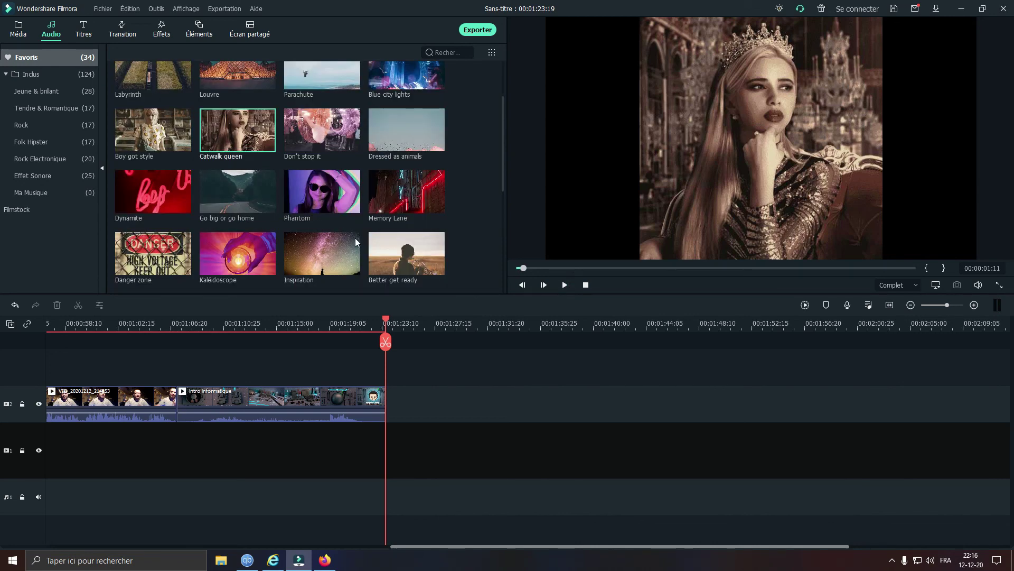
pyautogui.click(149, 255)
pyautogui.click(565, 286)
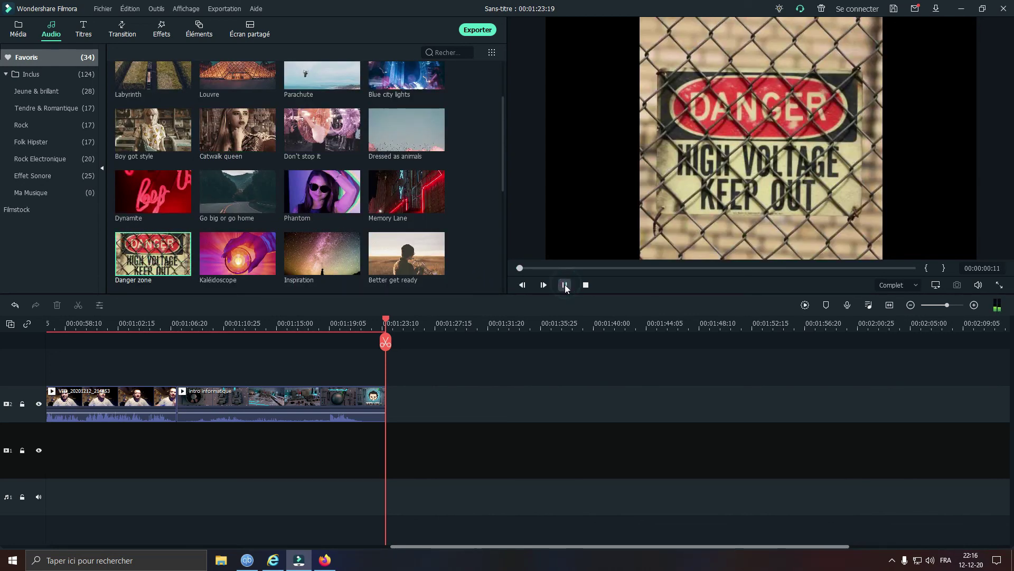
pyautogui.click(576, 268)
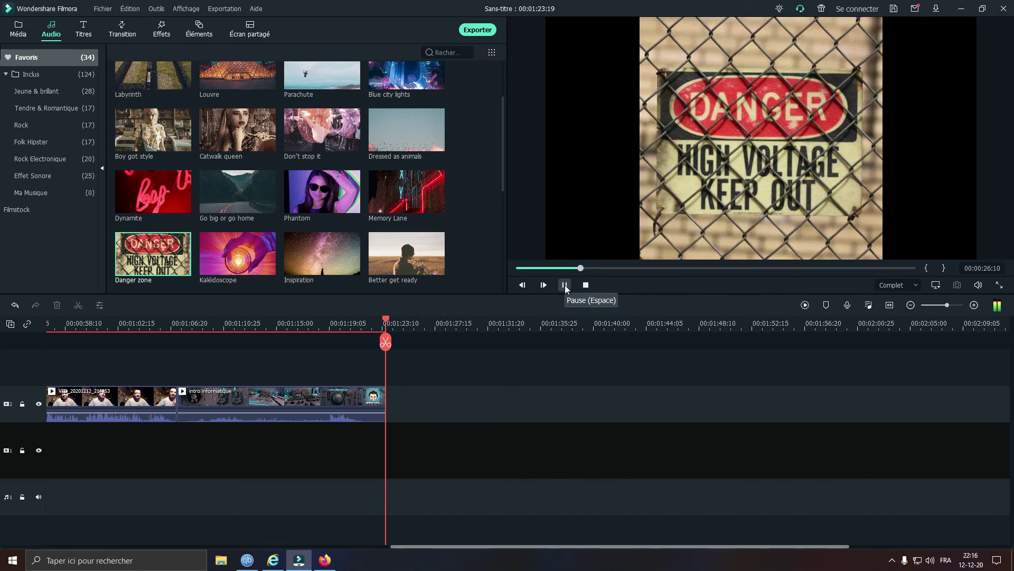
# - Preview the favourite audio track Kaléidoscope from about 31 seconds and pause playback
pyautogui.click(271, 264)
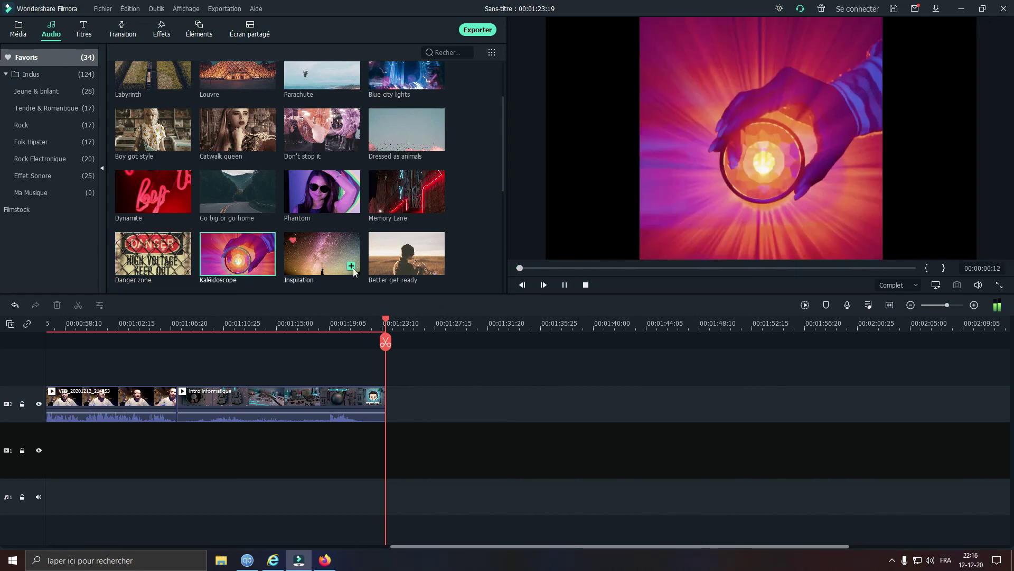
pyautogui.click(596, 268)
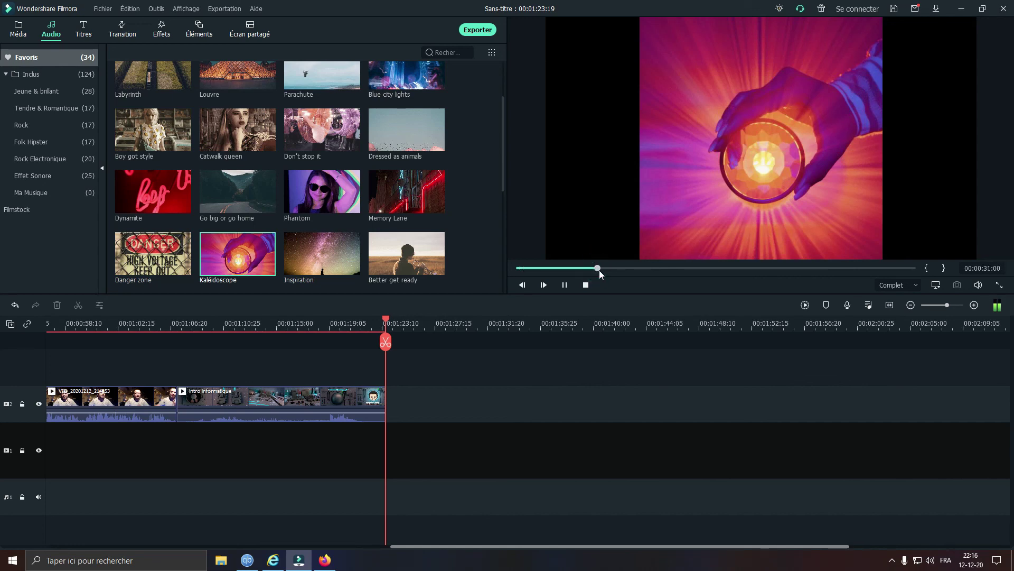
pyautogui.click(565, 286)
pyautogui.scroll(2, 291, 221)
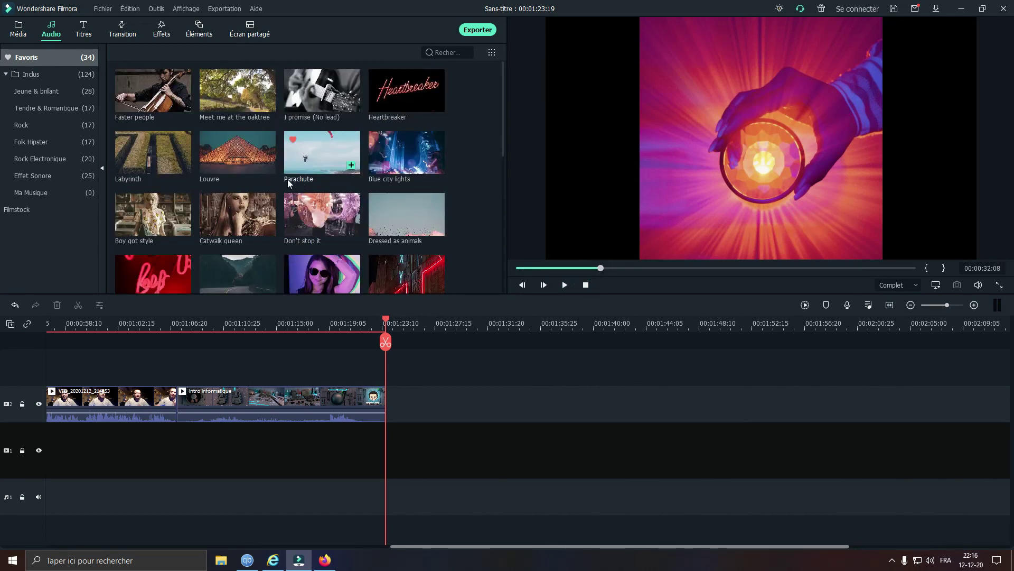
# - View the Blockbuster effects and browse the Amour, Périple, animated shapes and Dessin manuel element categories
pyautogui.click(162, 36)
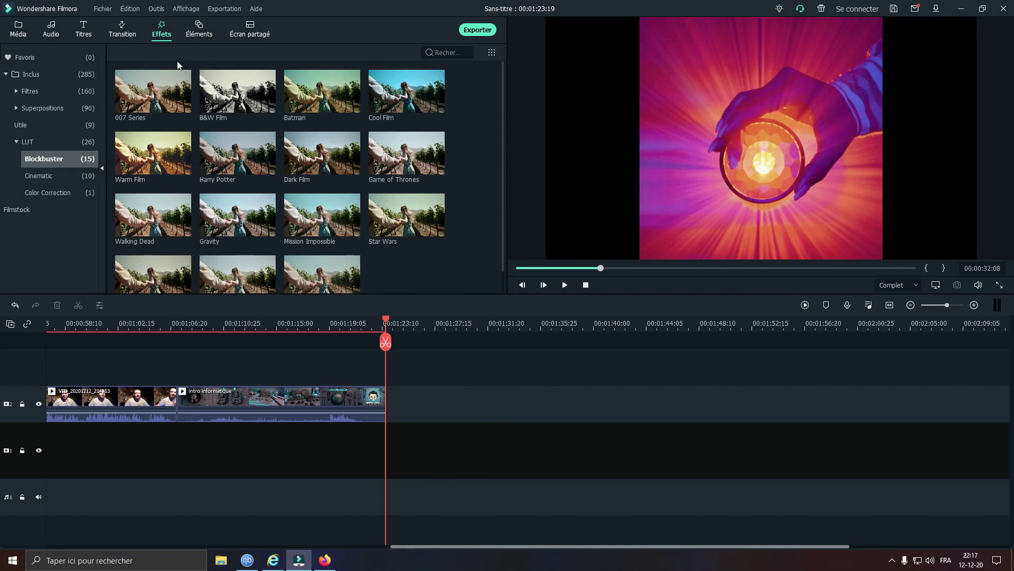
pyautogui.click(199, 29)
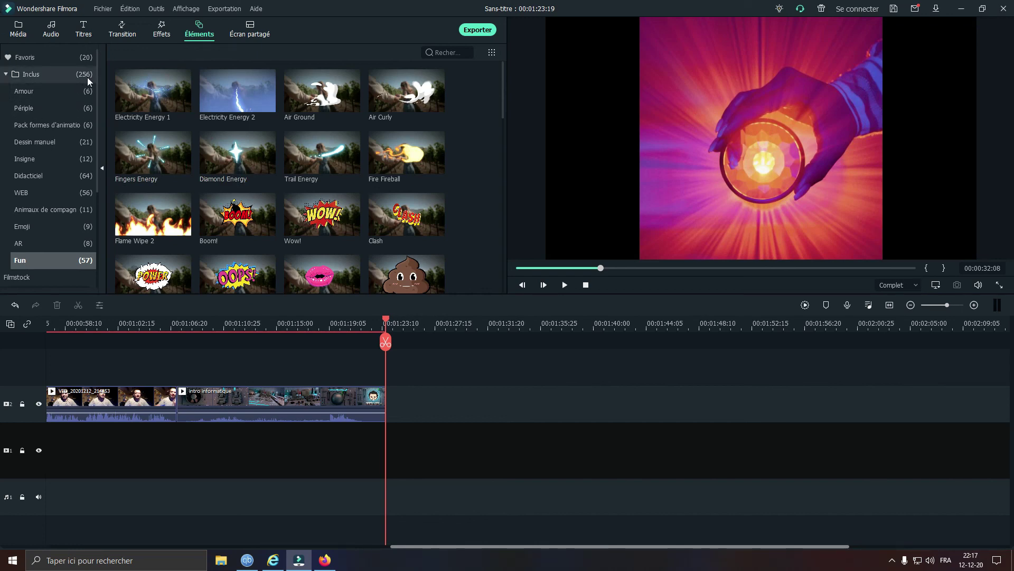
pyautogui.click(24, 92)
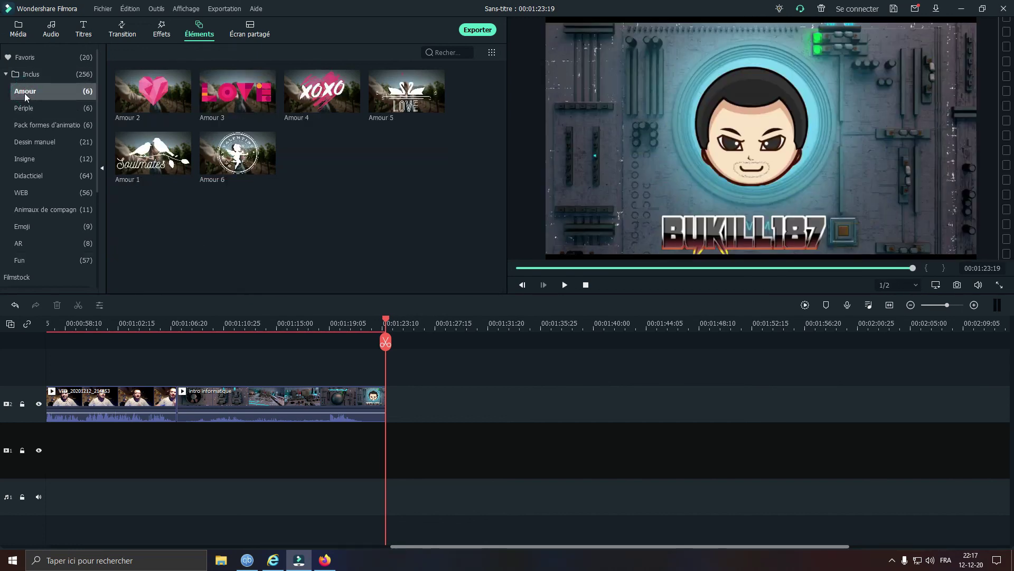
pyautogui.click(25, 108)
pyautogui.click(26, 126)
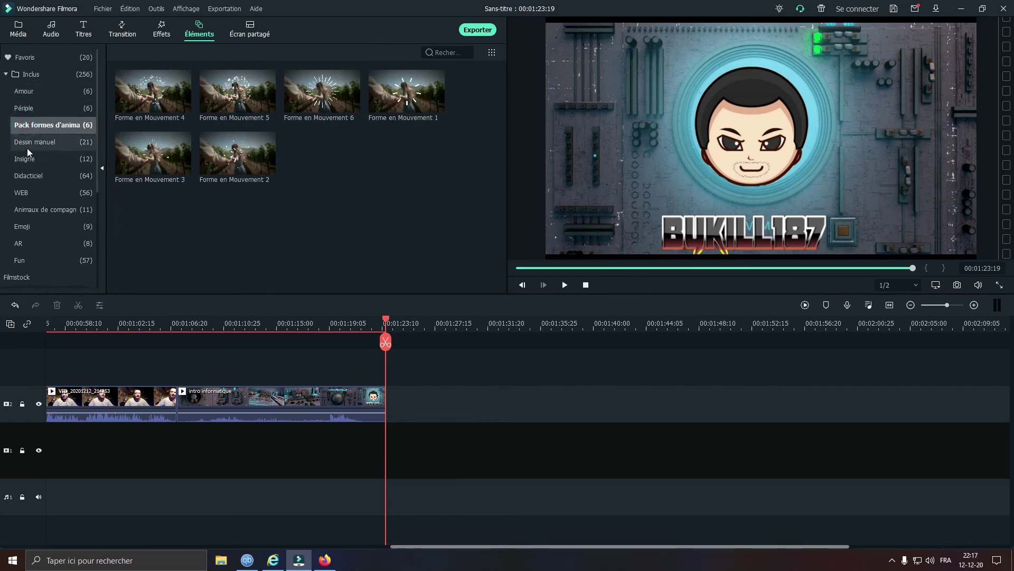
pyautogui.click(27, 142)
# - Return to the Périple elements, select Voyage 6 for preview and view the favourite elements
pyautogui.click(24, 108)
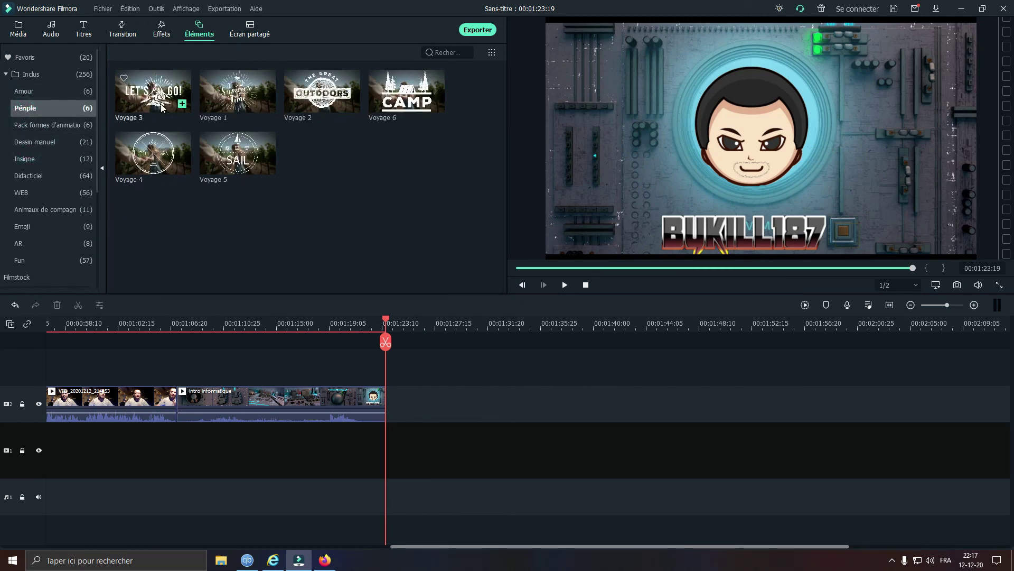
pyautogui.moveTo(428, 103)
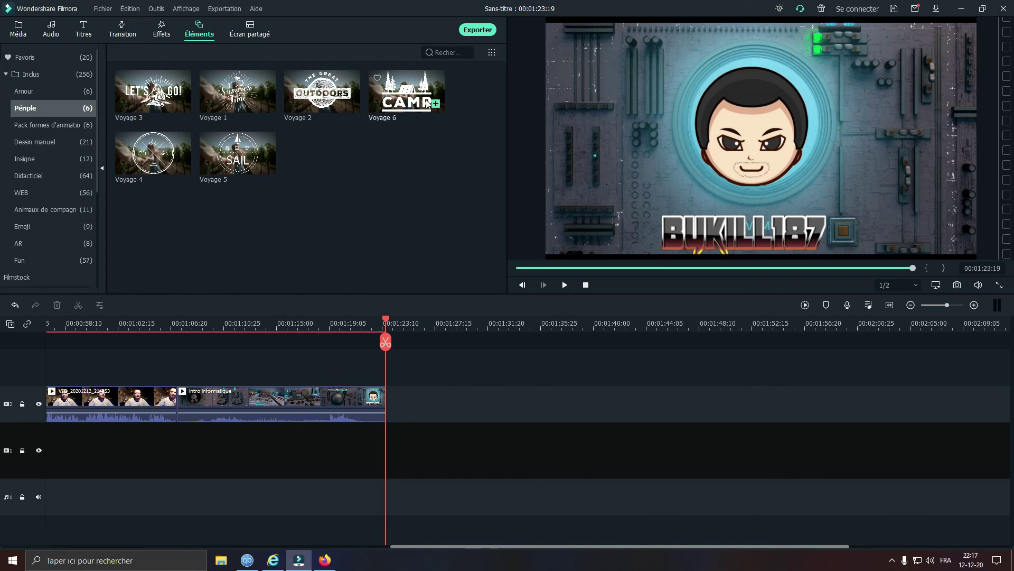
pyautogui.click(386, 107)
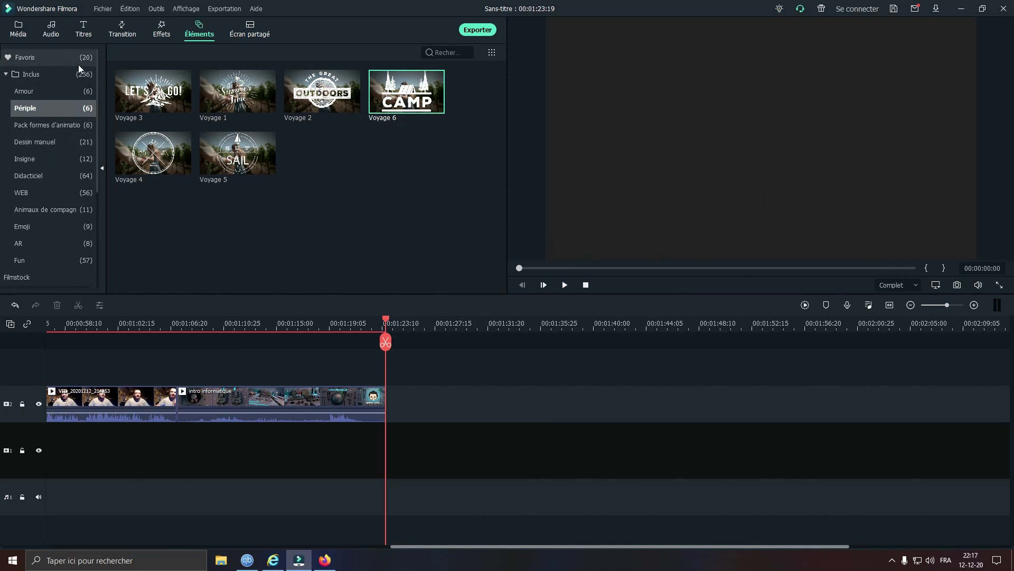
pyautogui.click(52, 59)
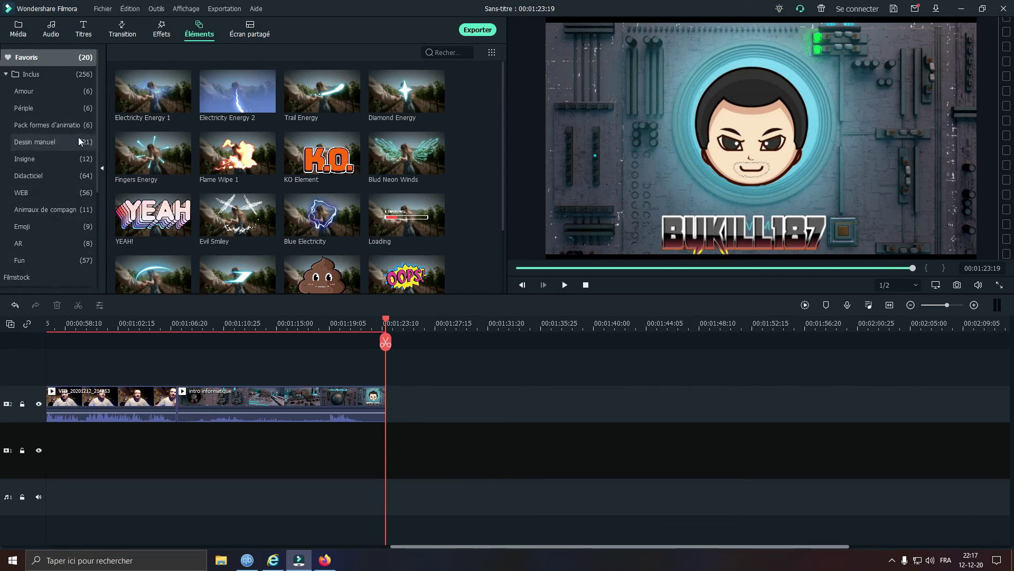
pyautogui.moveTo(210, 148)
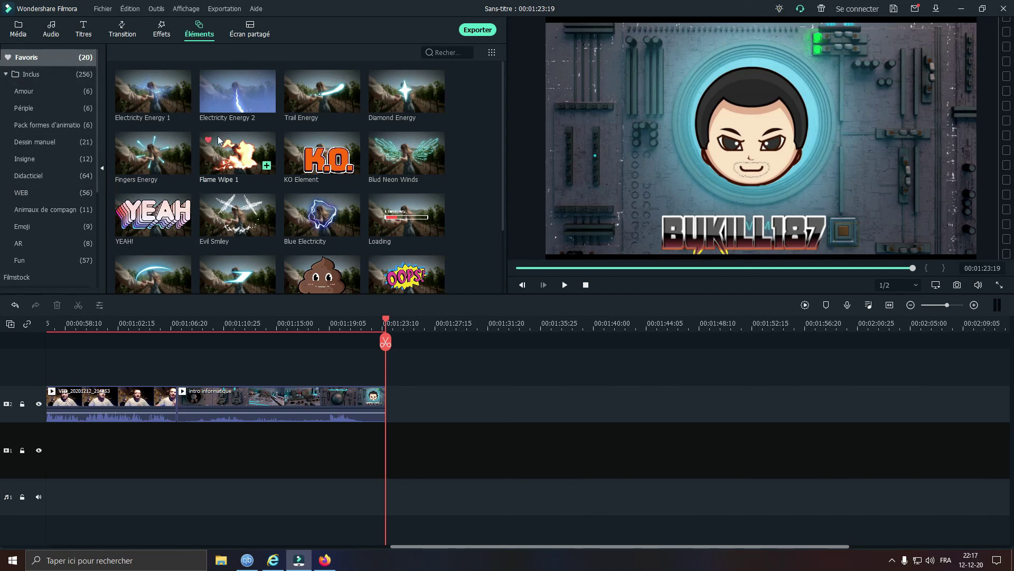
# - View the Blockbuster LUT effects and the included transitions
pyautogui.click(161, 30)
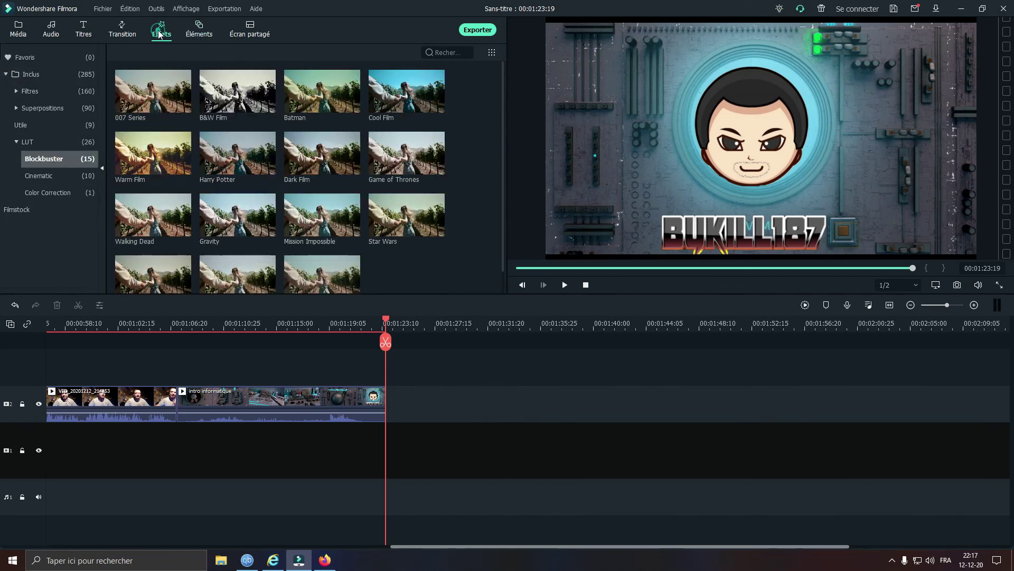
pyautogui.click(123, 32)
pyautogui.moveTo(153, 159)
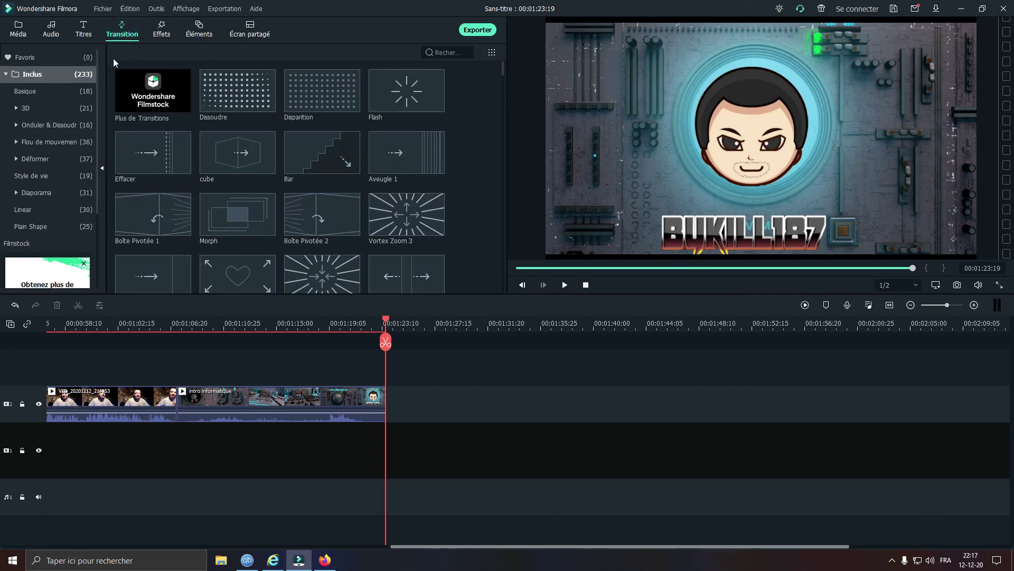
# - View the included titles and the Filmstock titles, and return to the favourite audio tracks
pyautogui.click(82, 32)
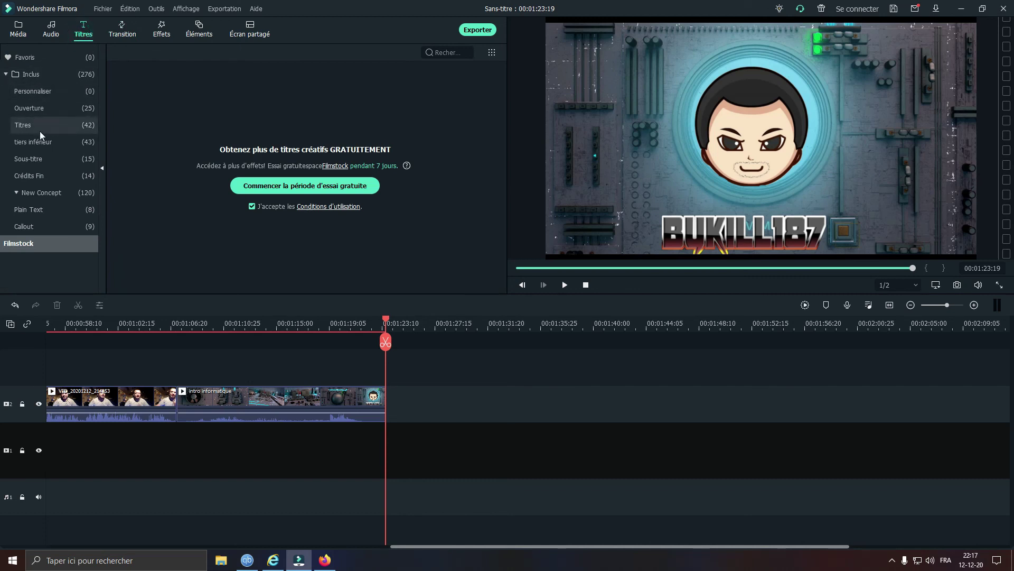
pyautogui.click(30, 77)
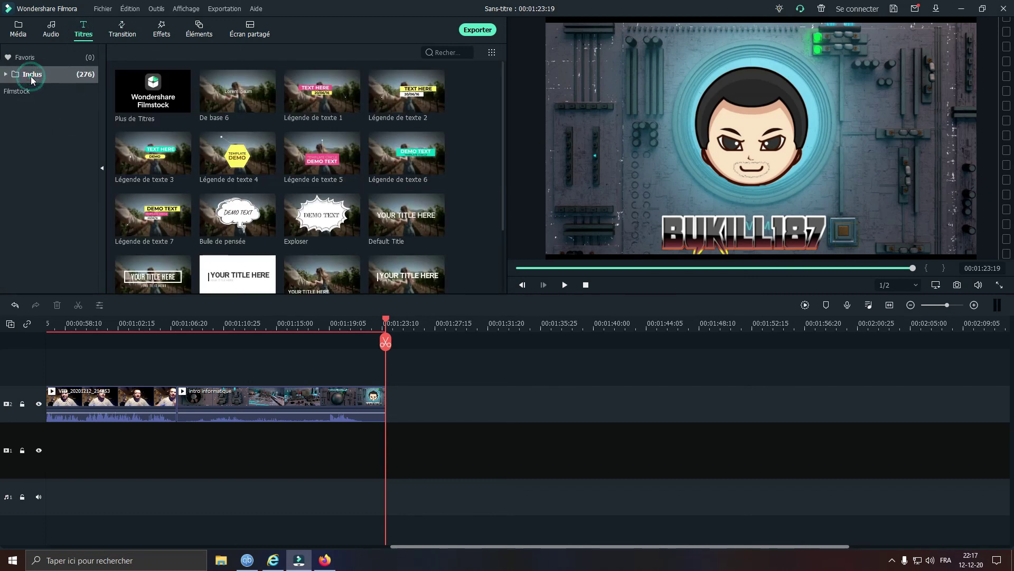
pyautogui.click(24, 90)
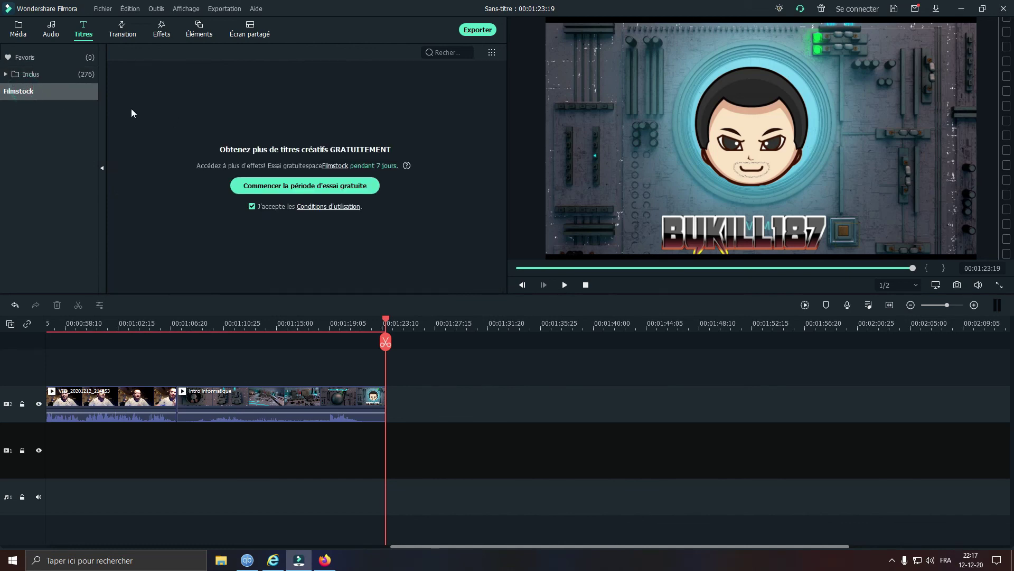
pyautogui.click(34, 74)
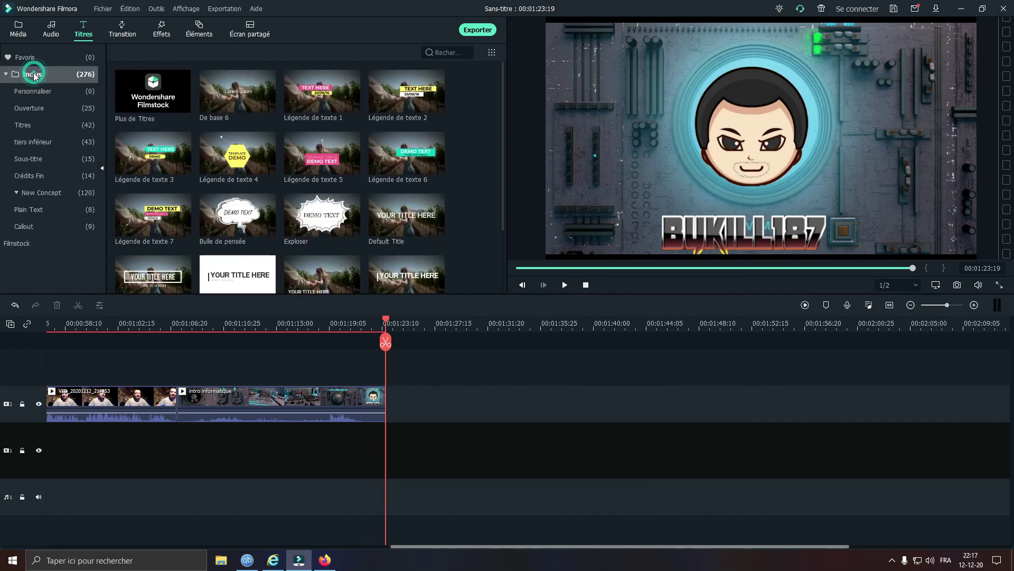
pyautogui.click(44, 34)
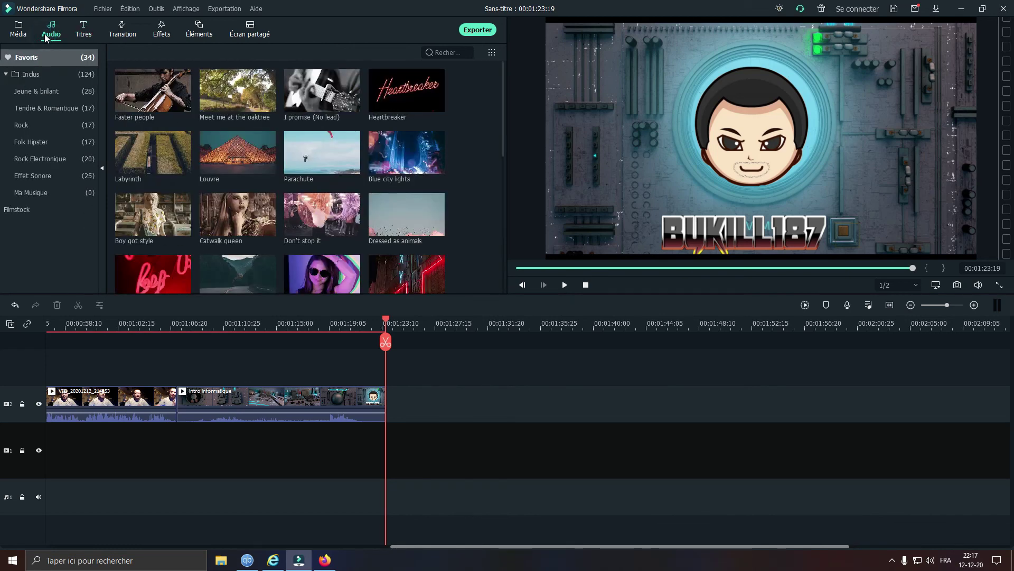
pyautogui.click(121, 178)
# - Browse the sample videos and play the Minuterie 9 countdown in the preview
pyautogui.click(17, 32)
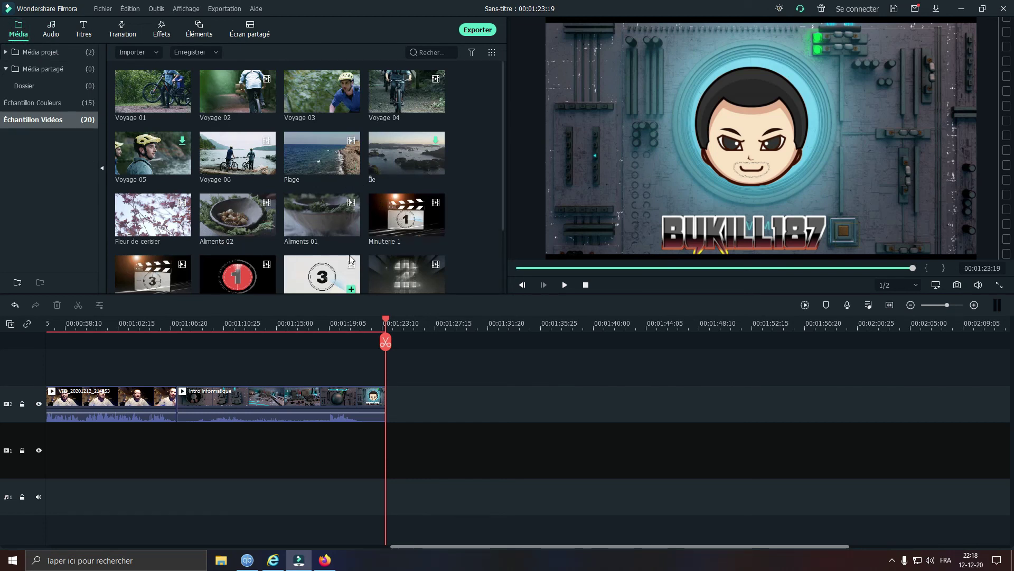
pyautogui.click(393, 229)
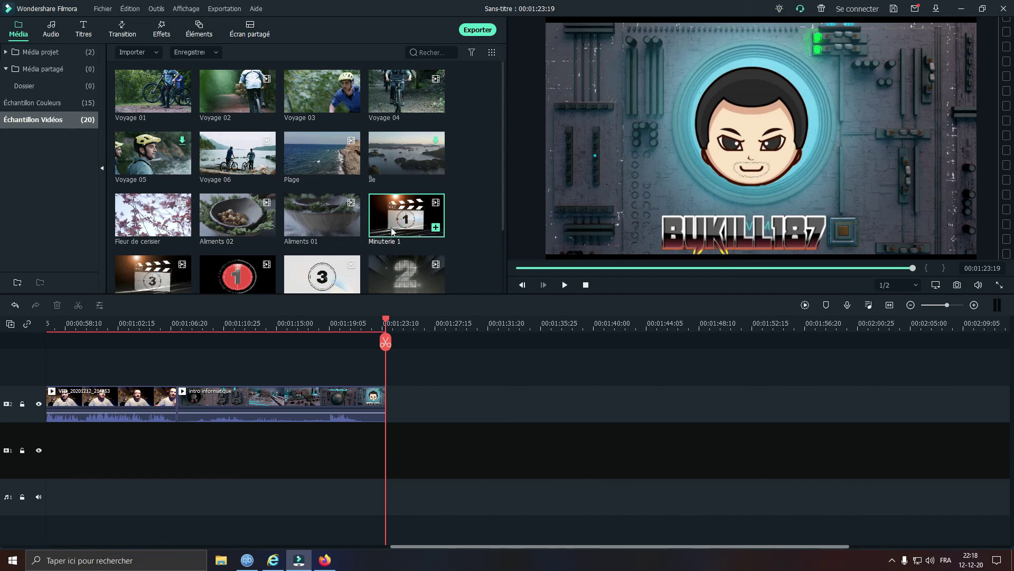
pyautogui.scroll(-2, 363, 198)
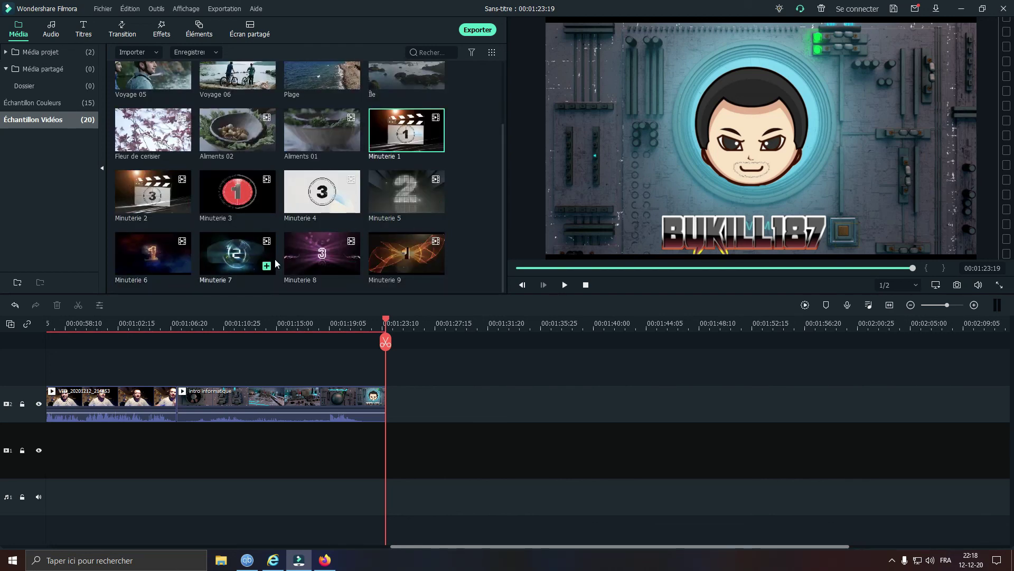
pyautogui.doubleClick(369, 257)
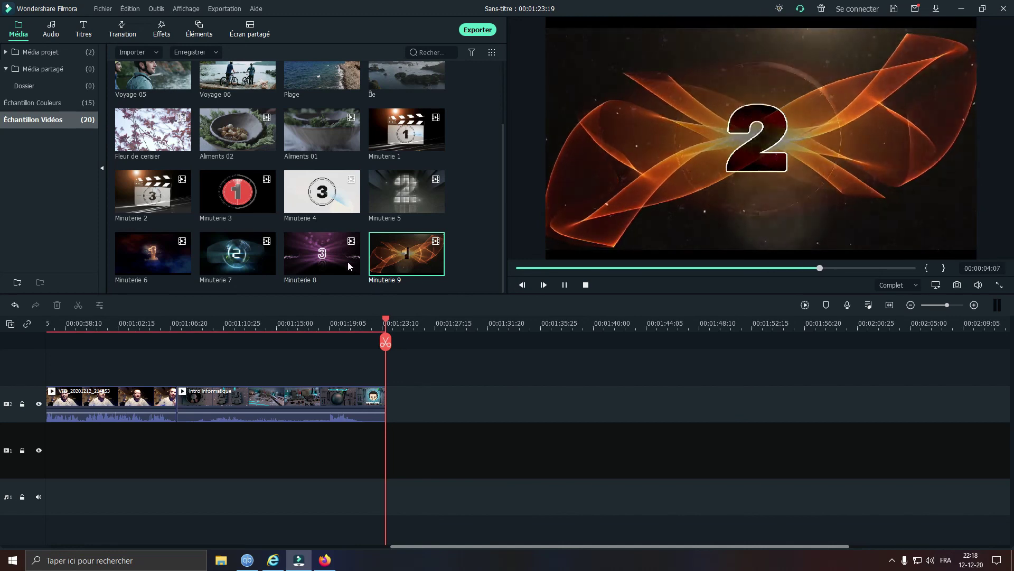
pyautogui.scroll(2, 344, 218)
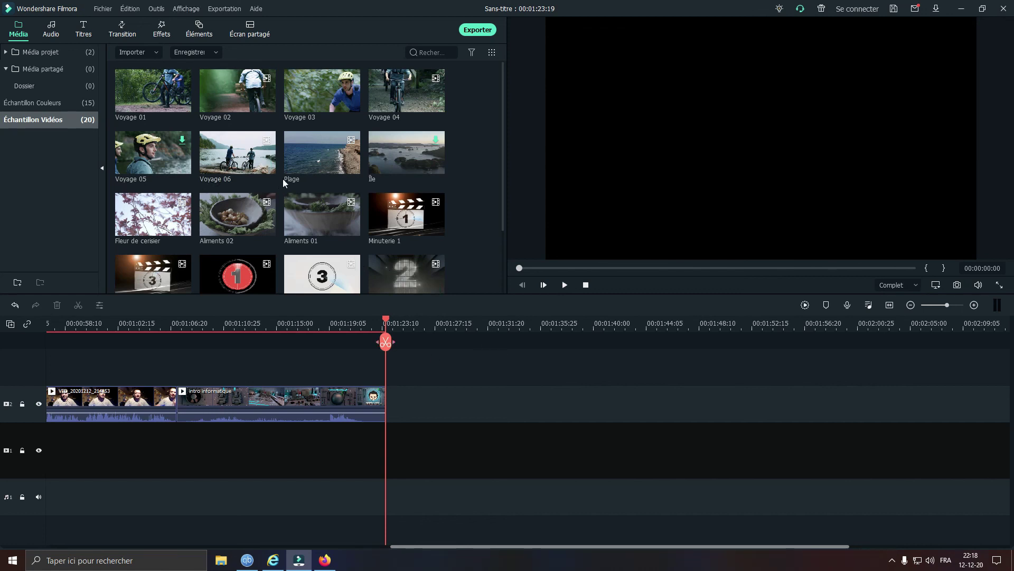
# - Return to the favourite elements to look through them
pyautogui.click(199, 27)
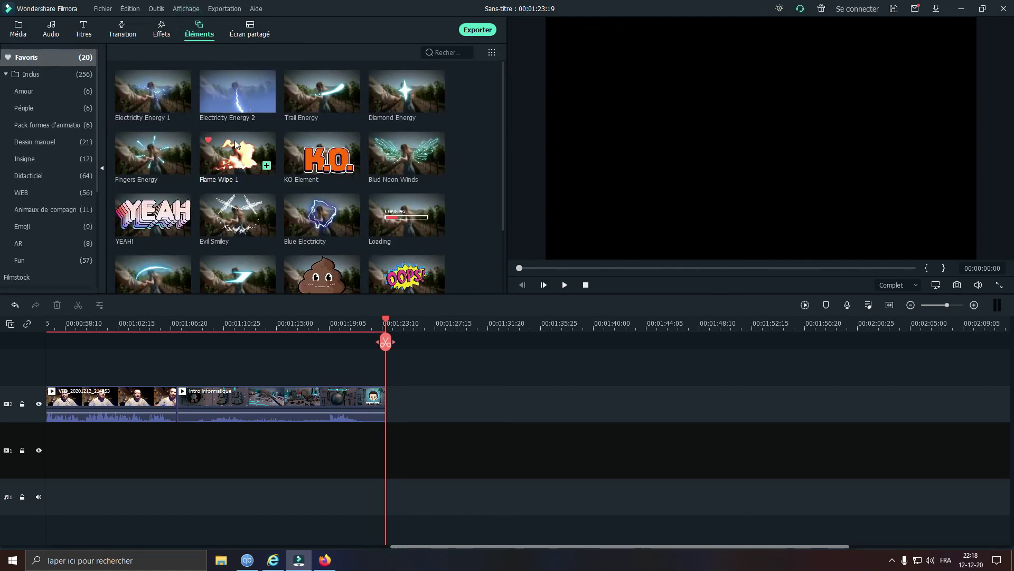